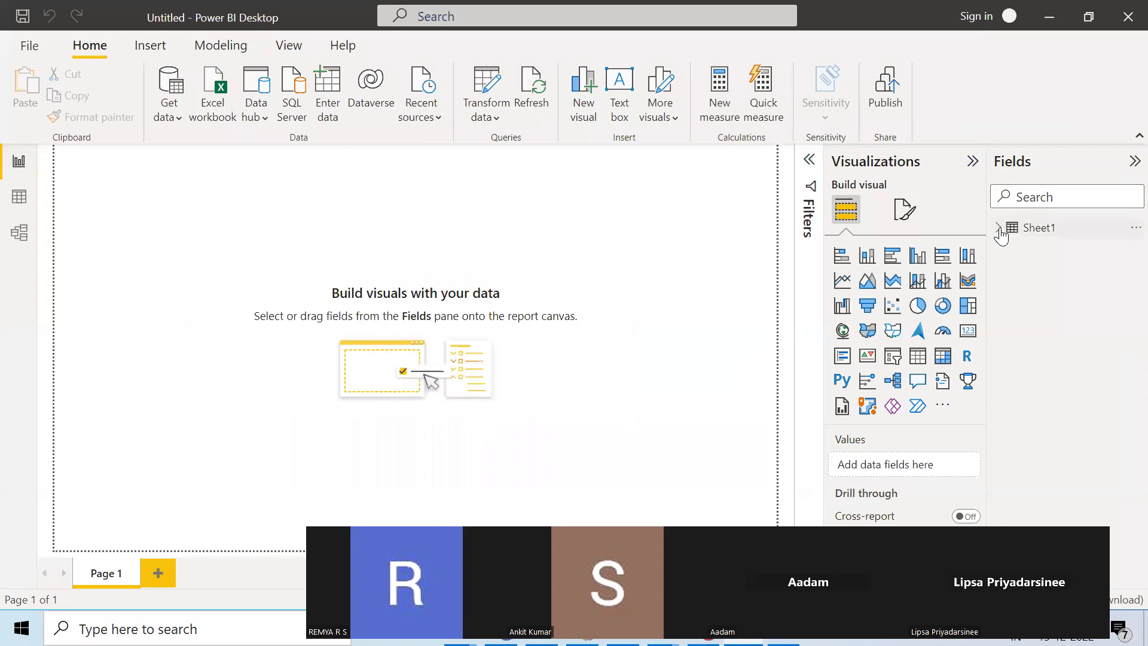
# Rename the Sheet1 table to zomato
pyautogui.click(999, 229)
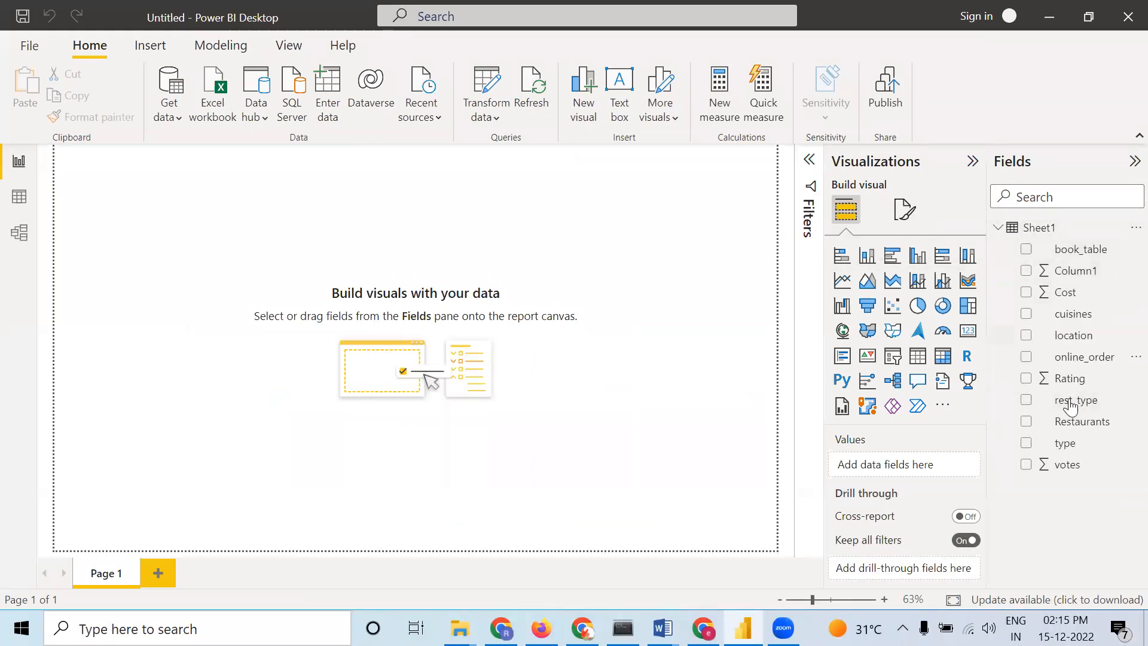
pyautogui.click(1127, 233)
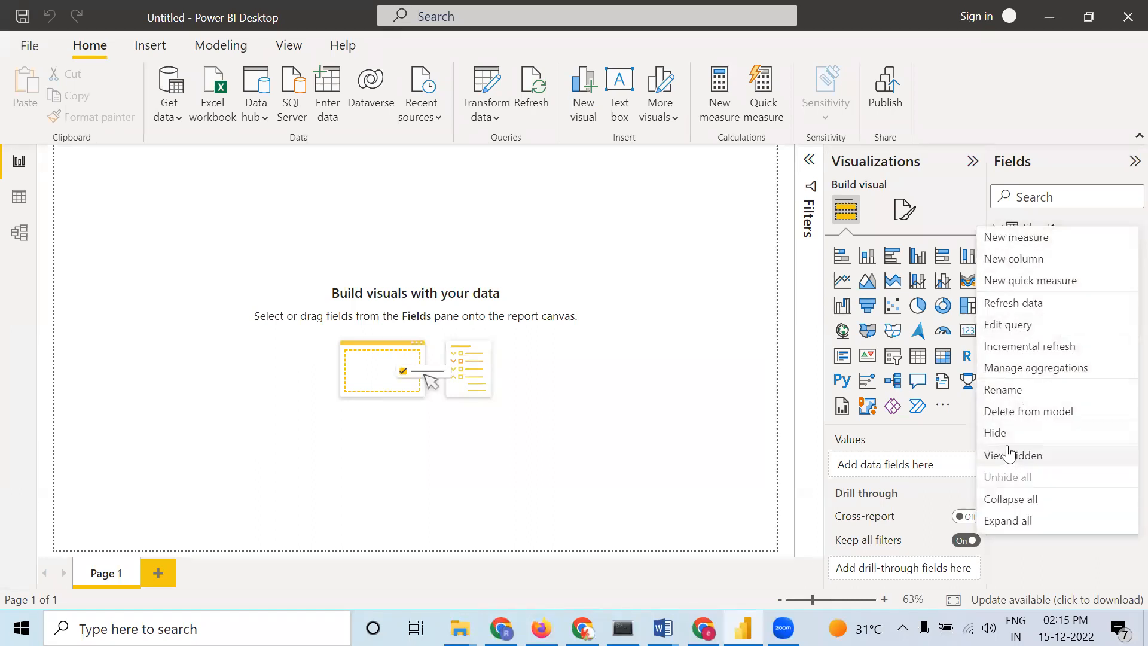
pyautogui.click(1013, 391)
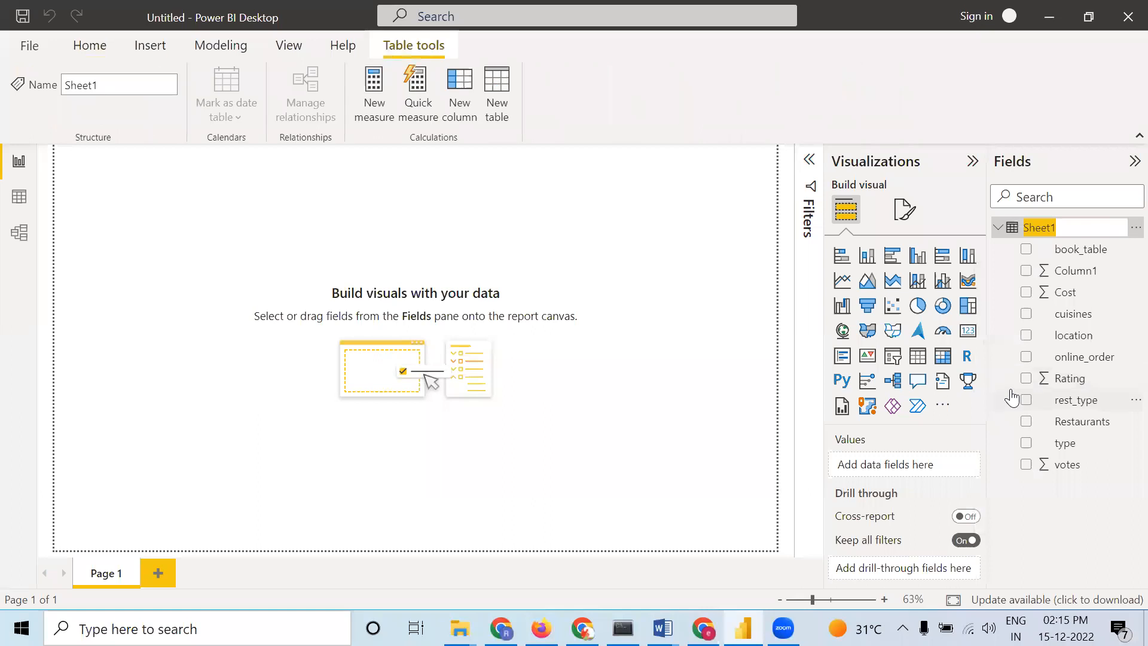
pyautogui.write('zomato')
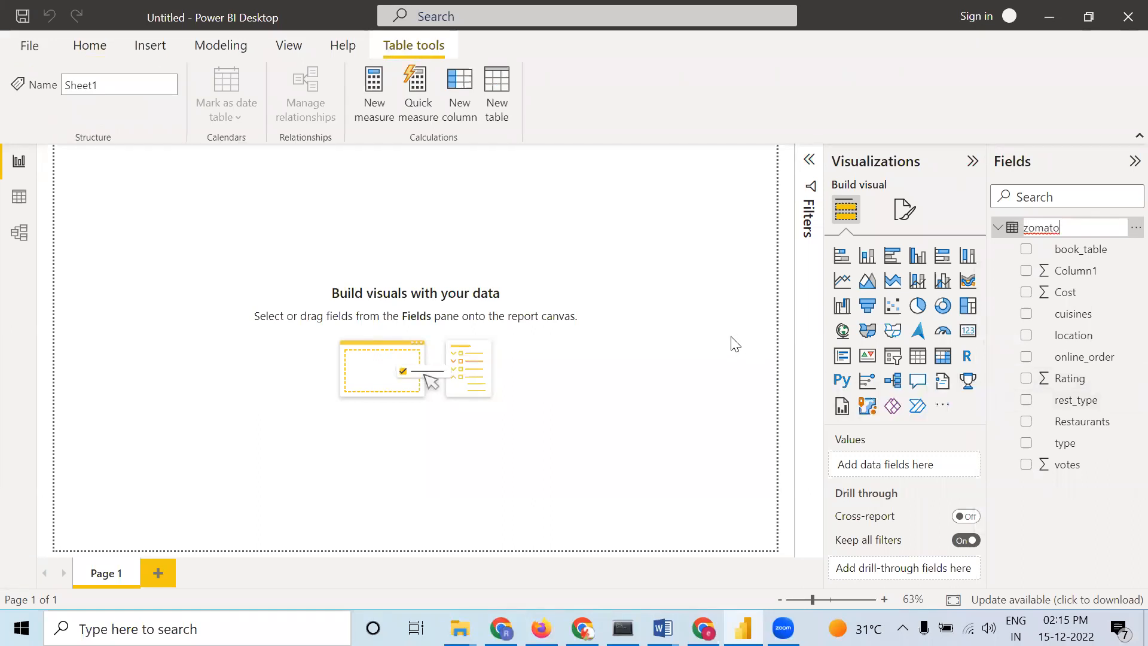
pyautogui.press('Return')
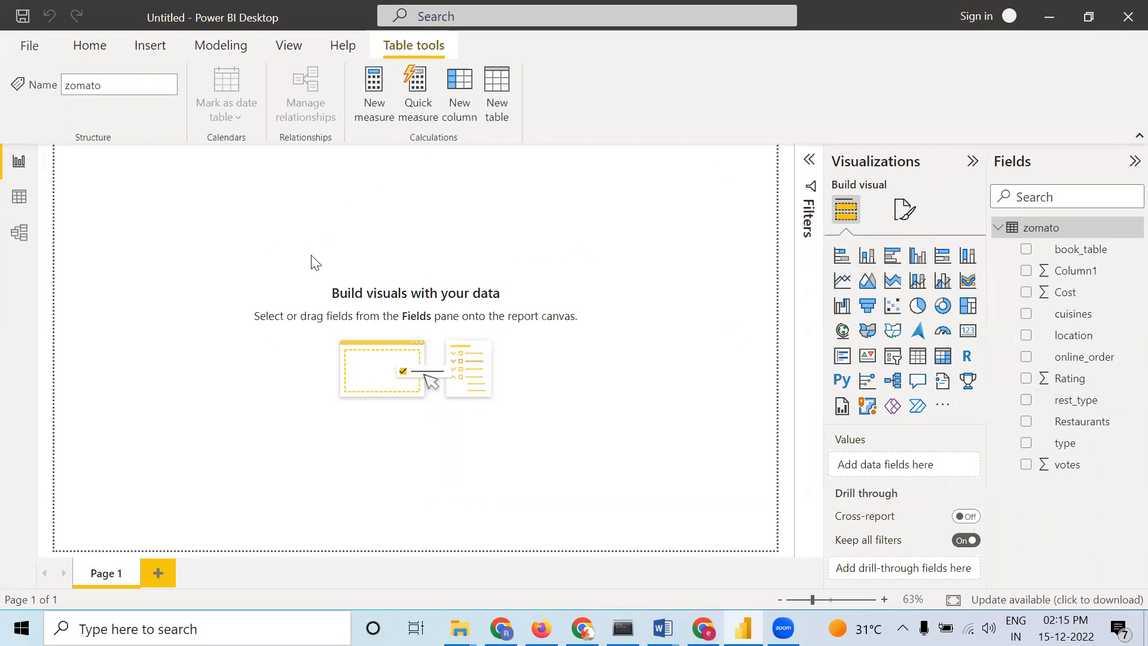
# Switch to the data view and inspect the value lists of the Rating and votes columns
pyautogui.click(27, 205)
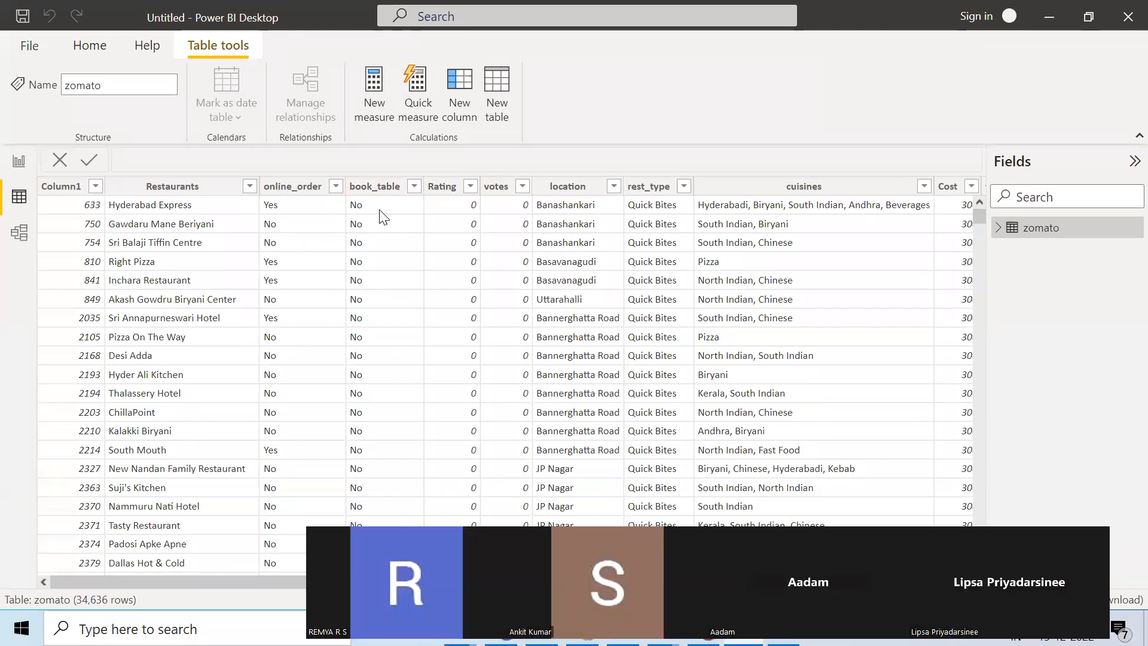
pyautogui.click(468, 189)
pyautogui.click(470, 188)
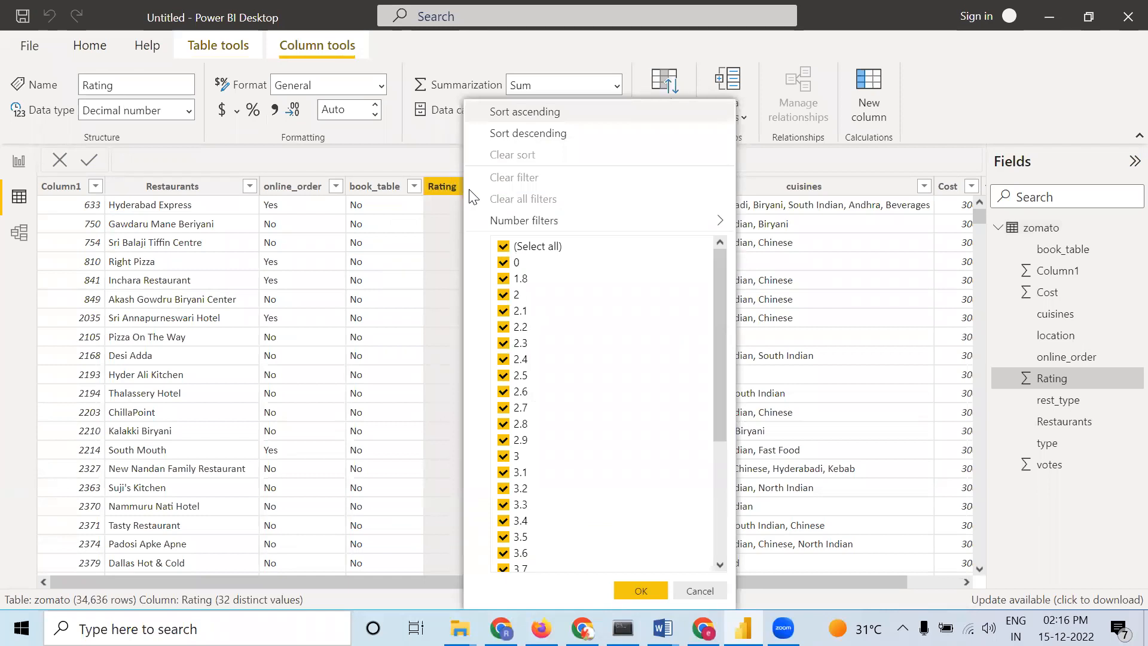
pyautogui.scroll(-4, 563, 297)
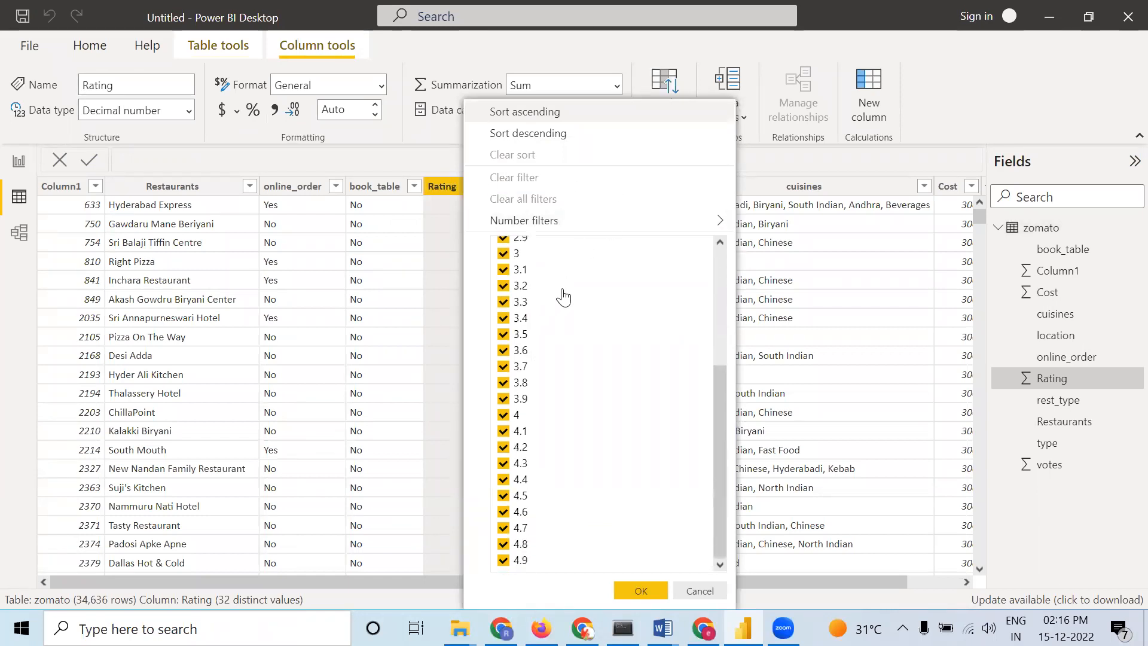
pyautogui.click(777, 149)
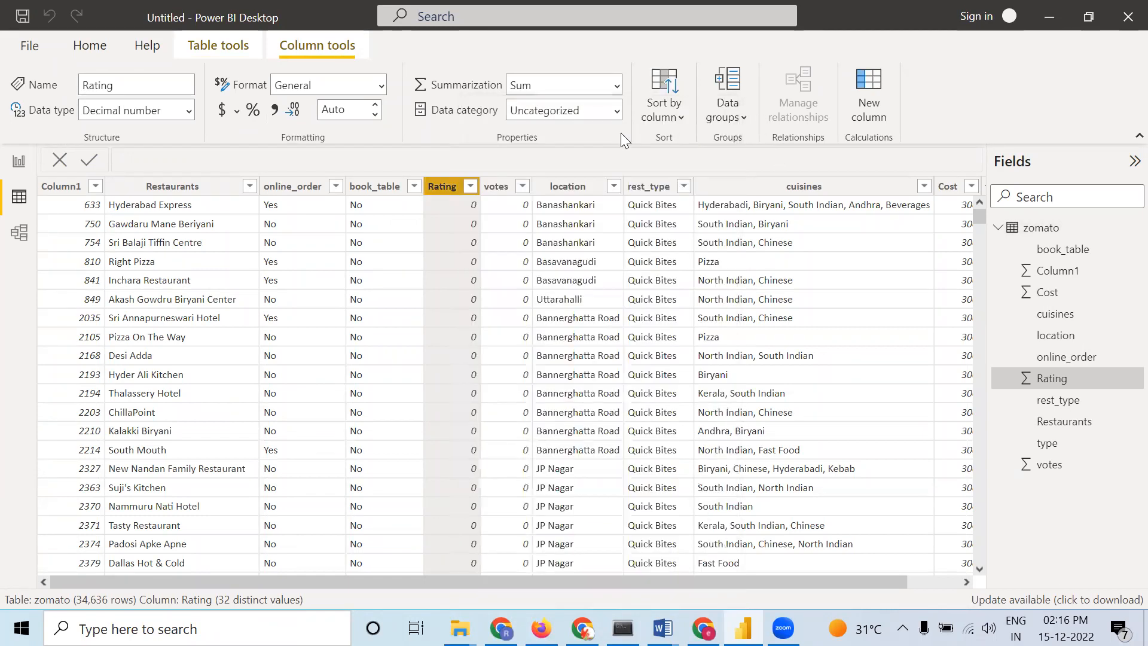
pyautogui.click(523, 186)
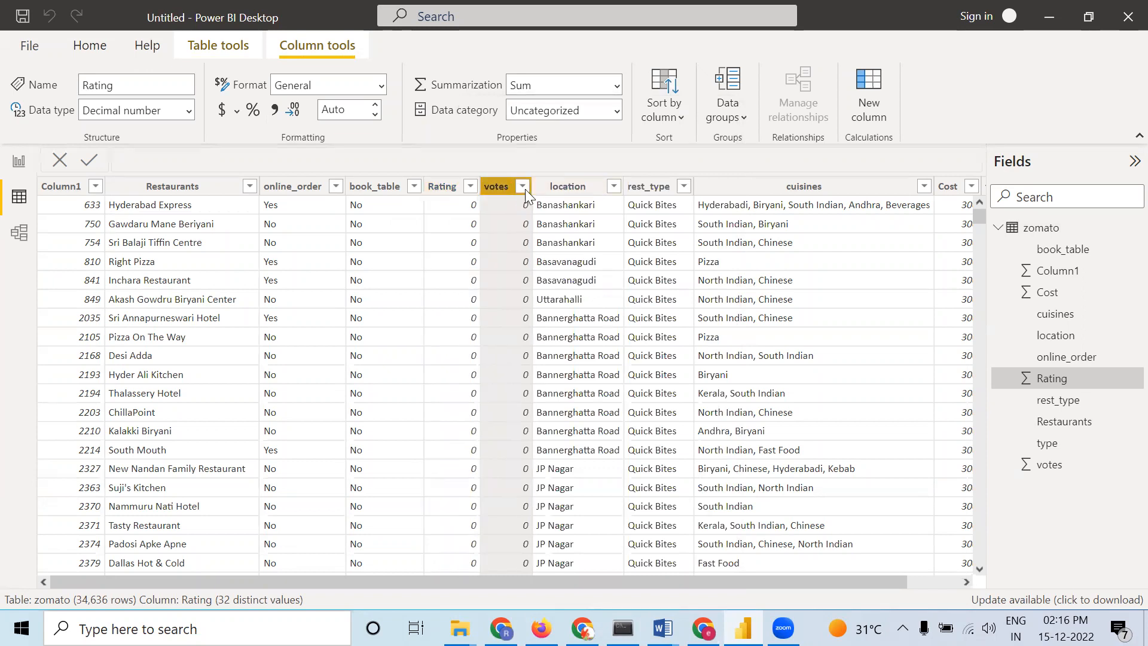
pyautogui.scroll(-10, 653, 254)
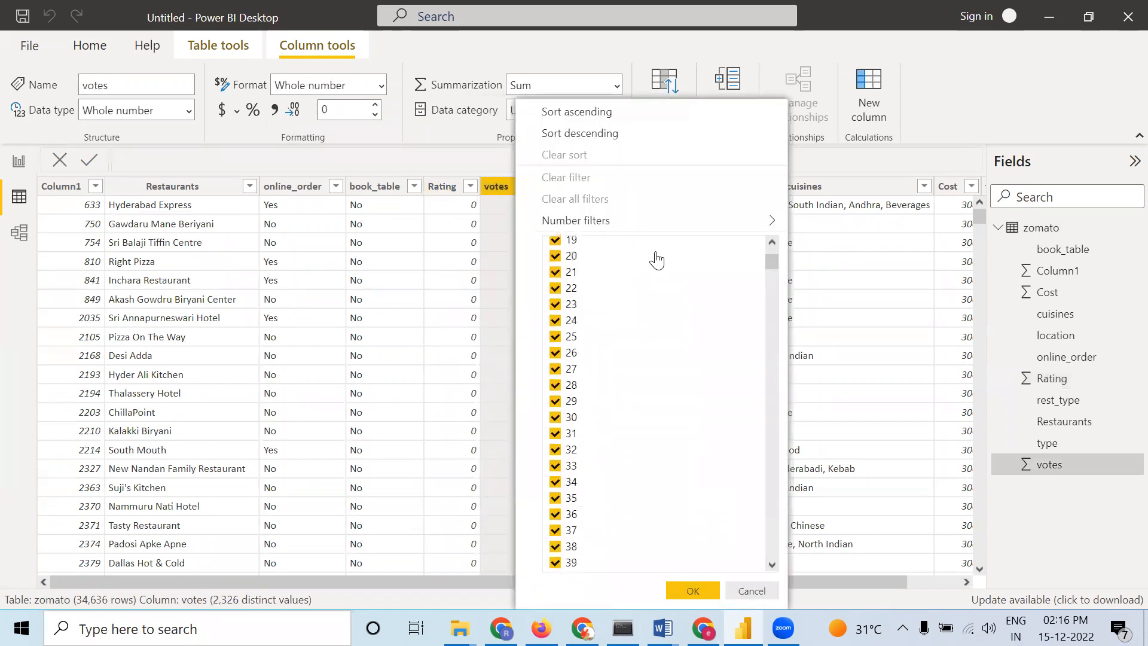
pyautogui.moveTo(774, 268); pyautogui.dragTo(784, 571)
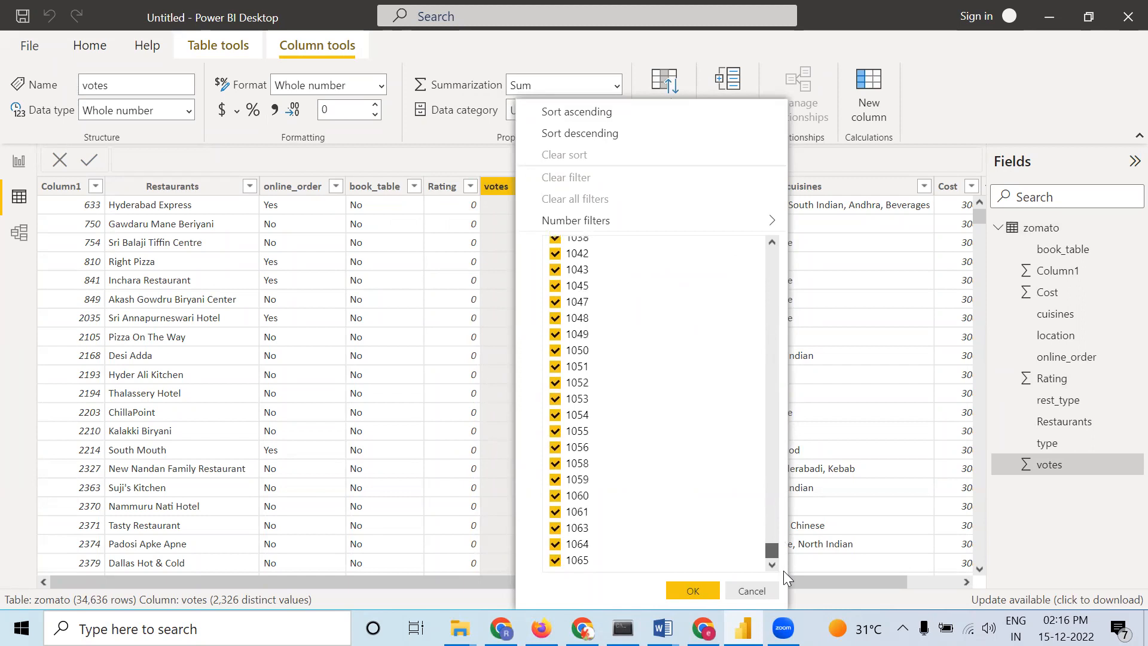
pyautogui.click(878, 156)
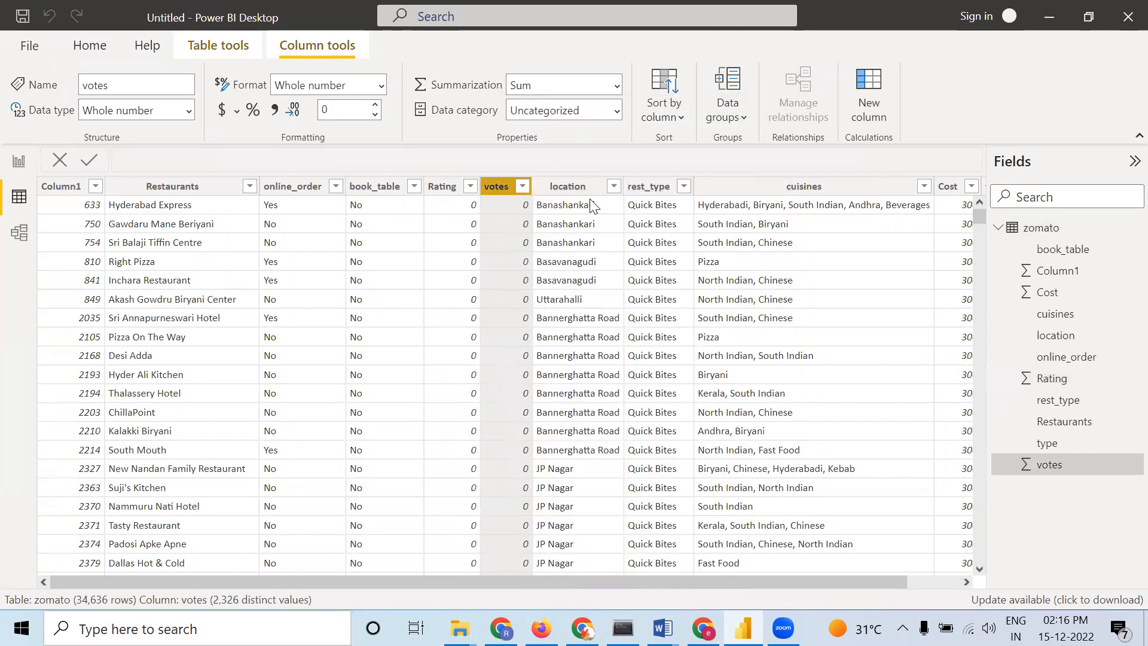
# Inspect the value lists of the location, type, rest_type, Cost and cuisines columns
pyautogui.click(614, 186)
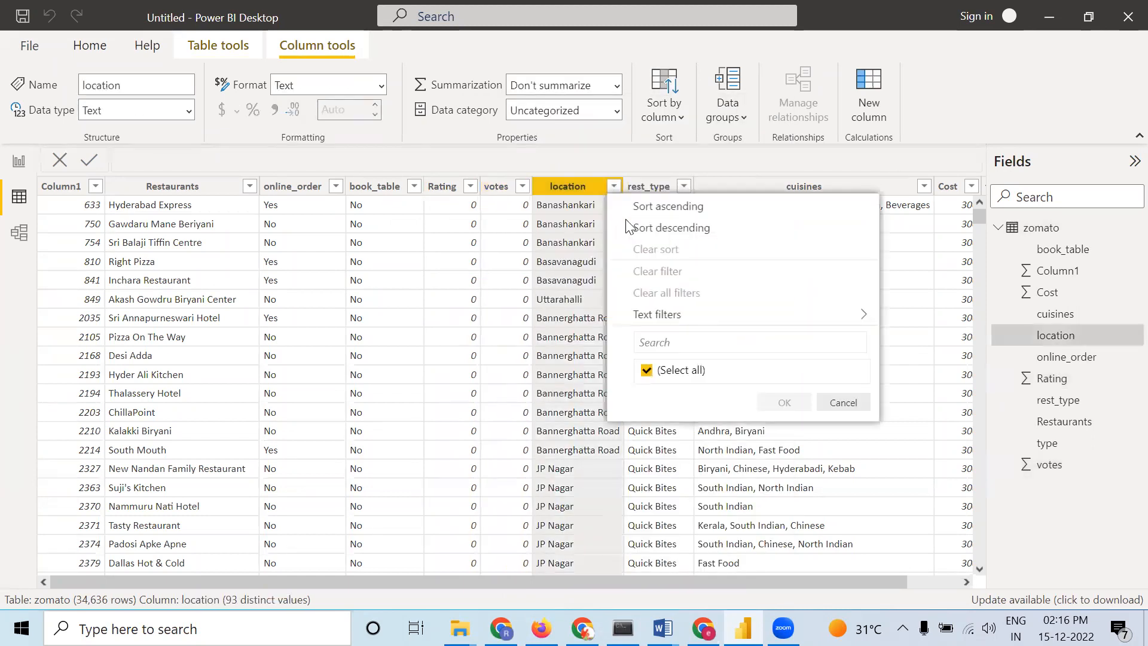
pyautogui.click(976, 104)
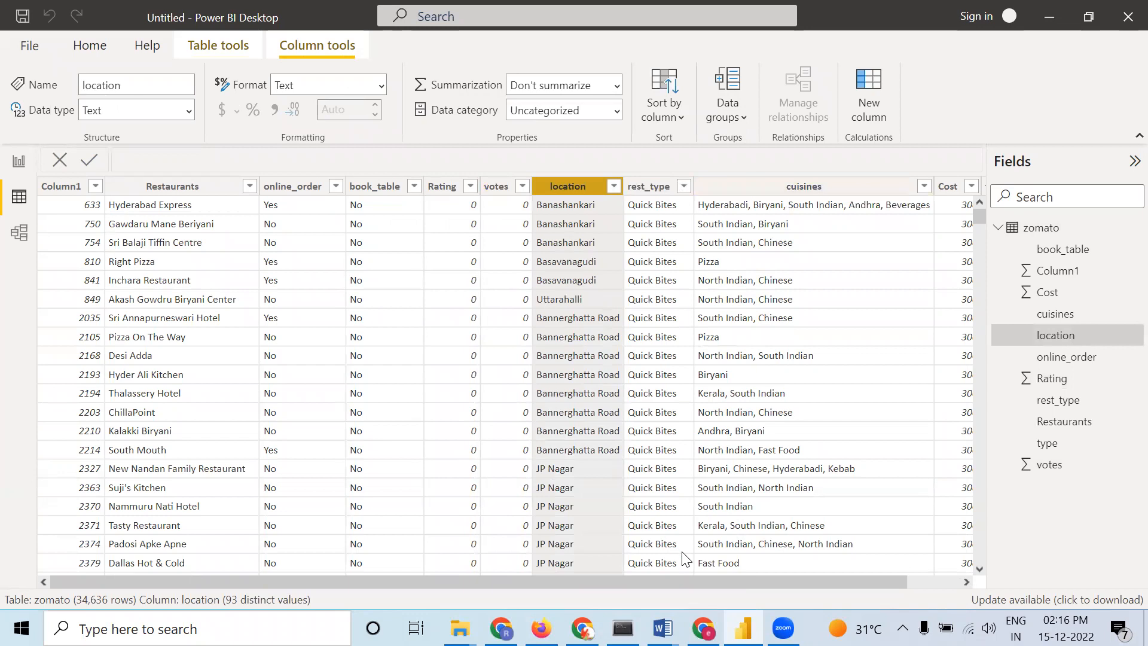
pyautogui.moveTo(693, 581); pyautogui.dragTo(754, 581)
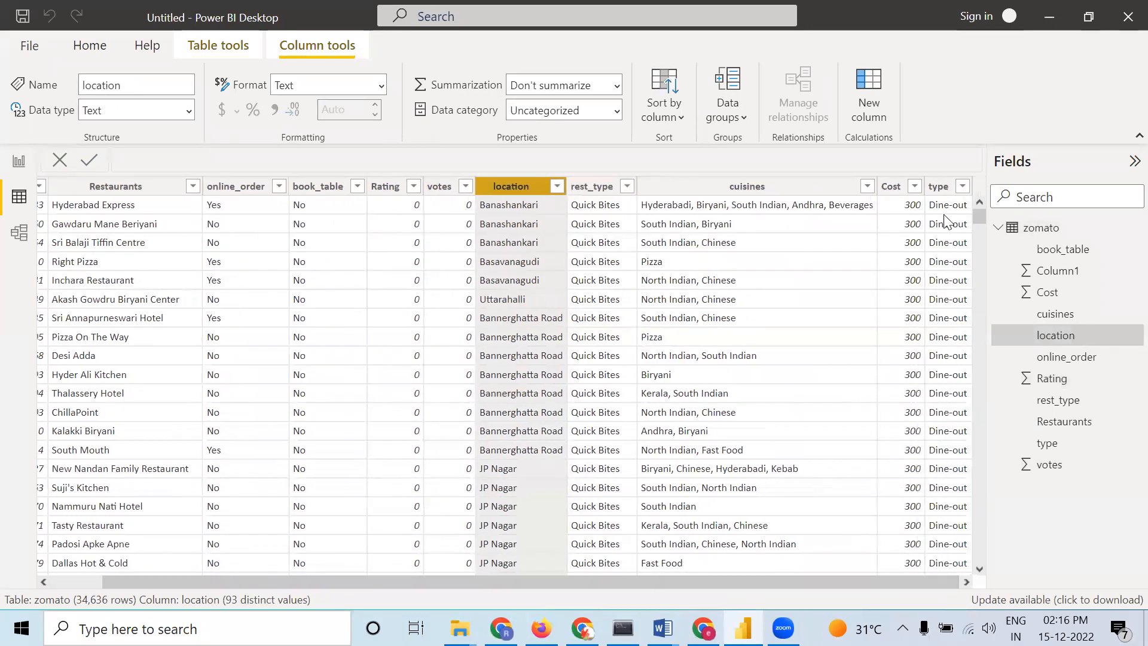
pyautogui.click(964, 188)
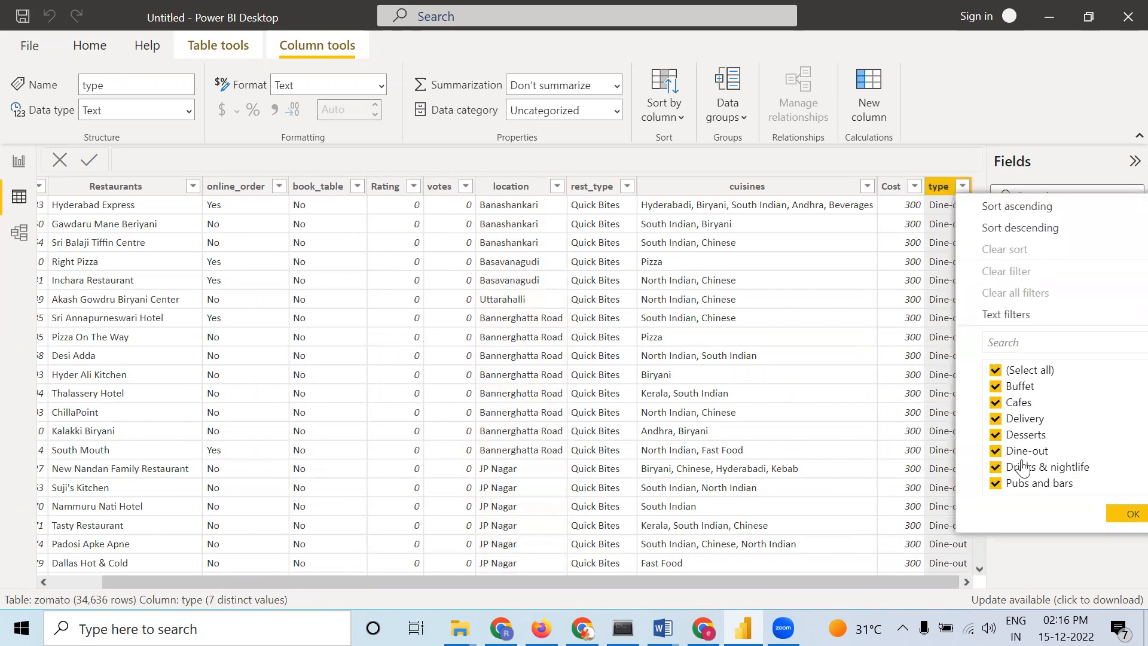
pyautogui.click(627, 187)
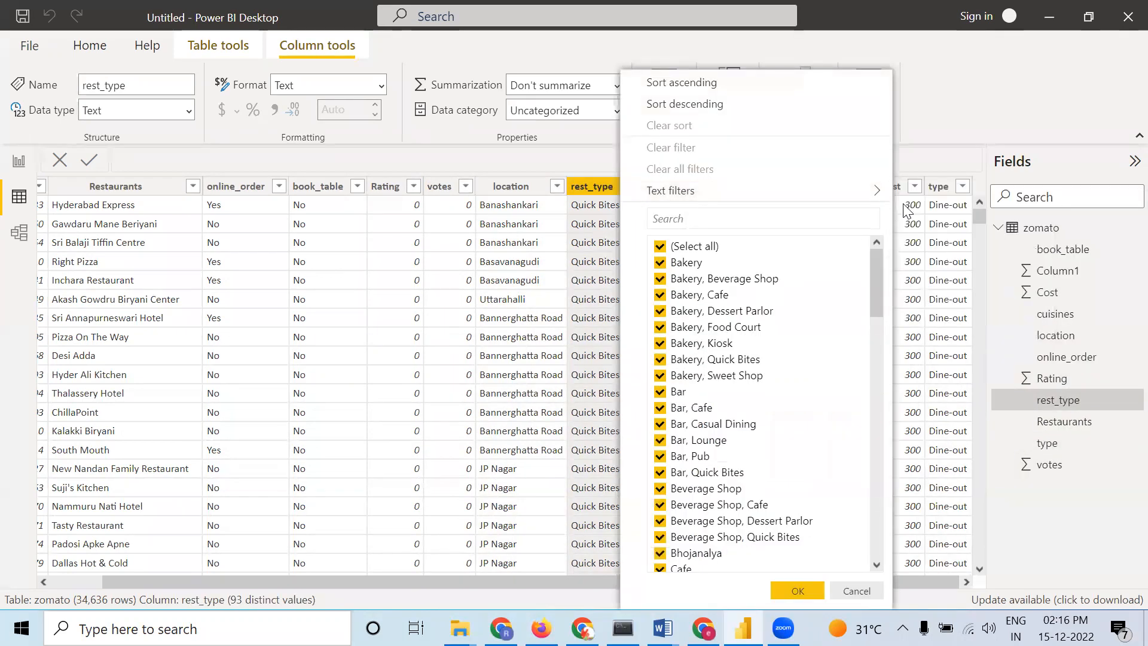
pyautogui.click(916, 187)
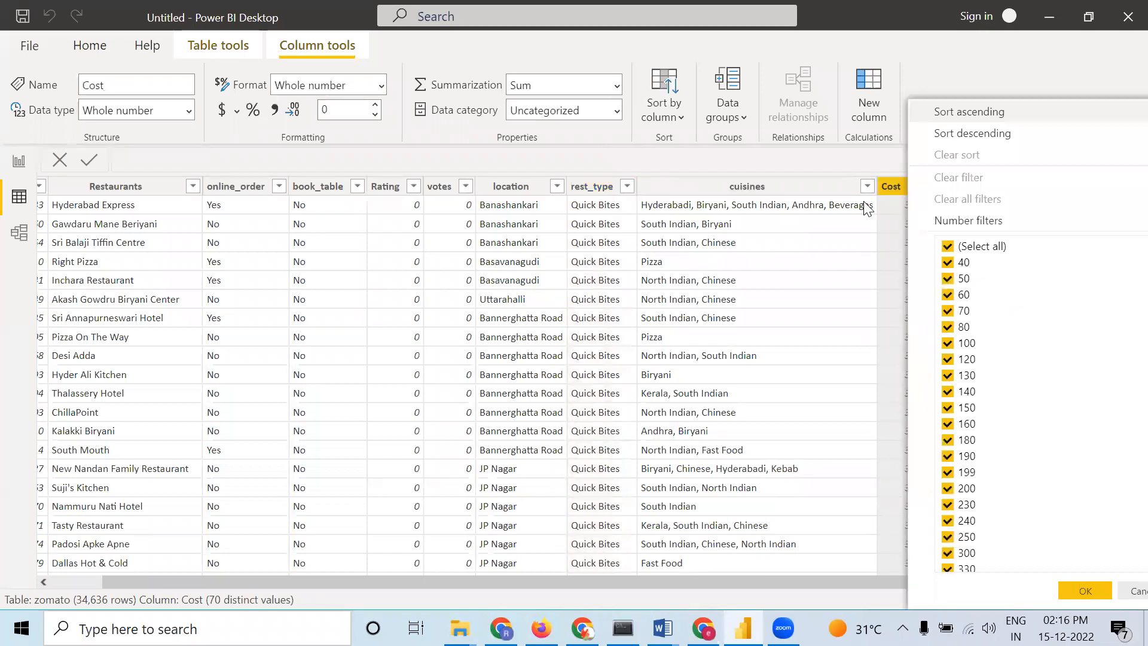
pyautogui.click(827, 158)
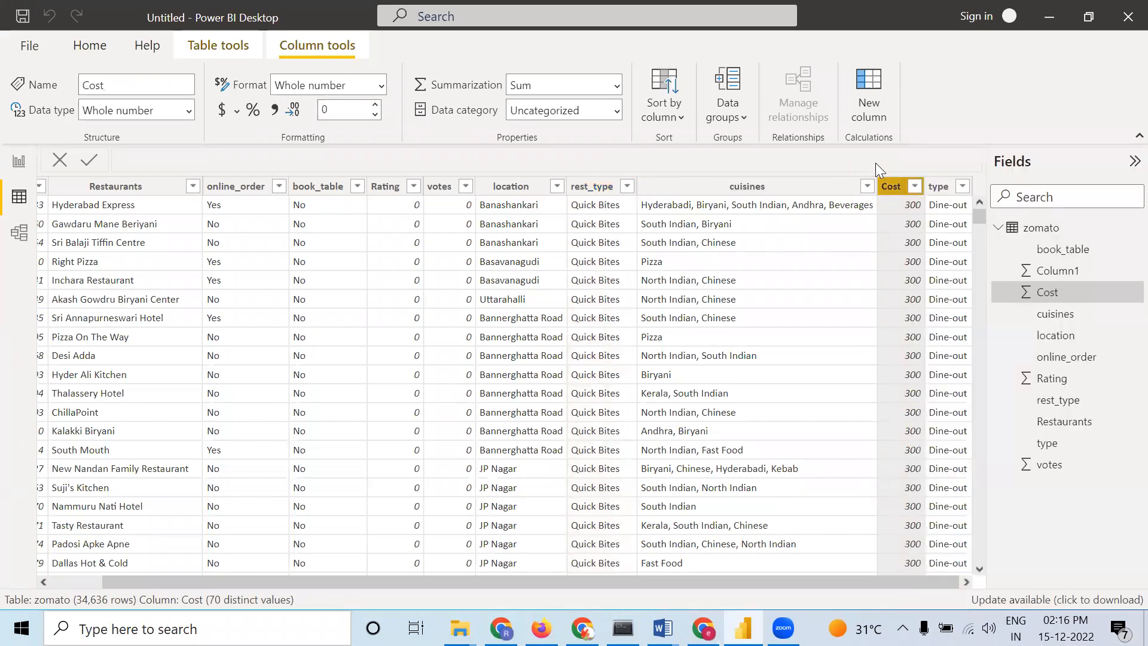
pyautogui.click(915, 187)
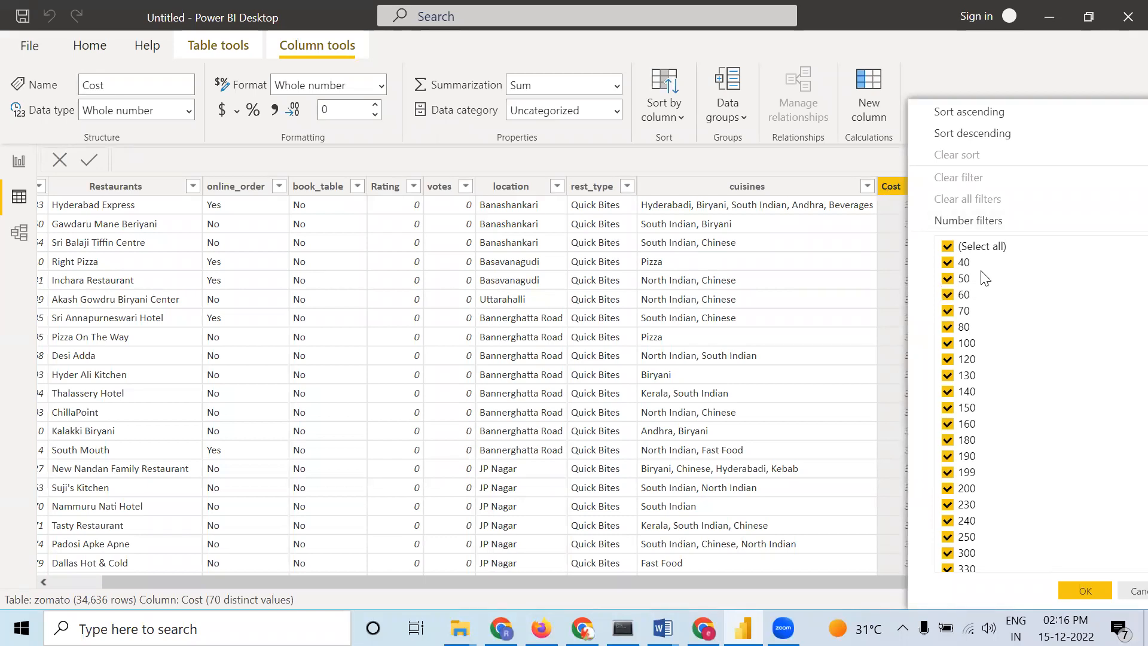
pyautogui.scroll(-6, 980, 281)
pyautogui.scroll(5, 978, 280)
pyautogui.scroll(1, 978, 280)
pyautogui.scroll(-12, 980, 282)
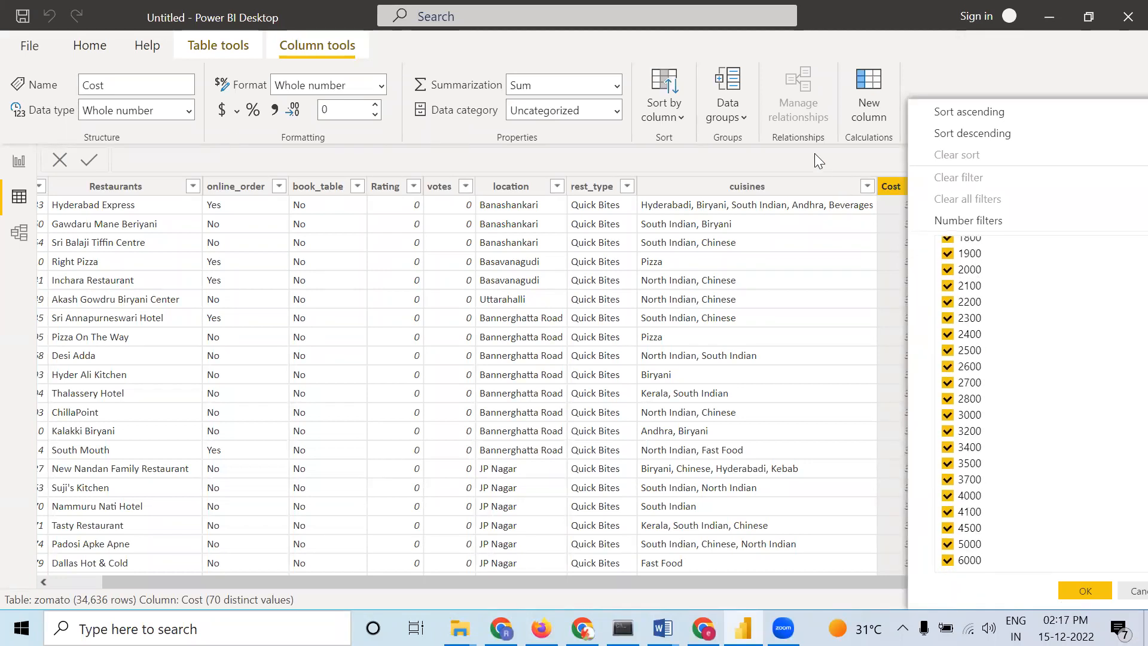
pyautogui.click(848, 176)
pyautogui.click(867, 186)
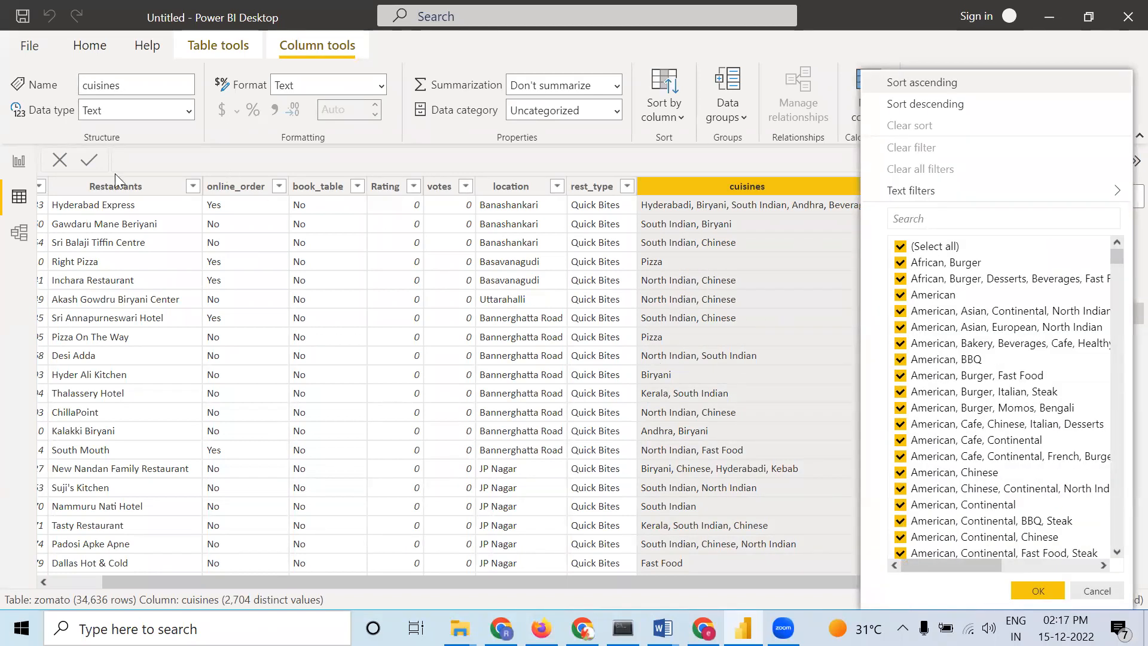
pyautogui.click(20, 167)
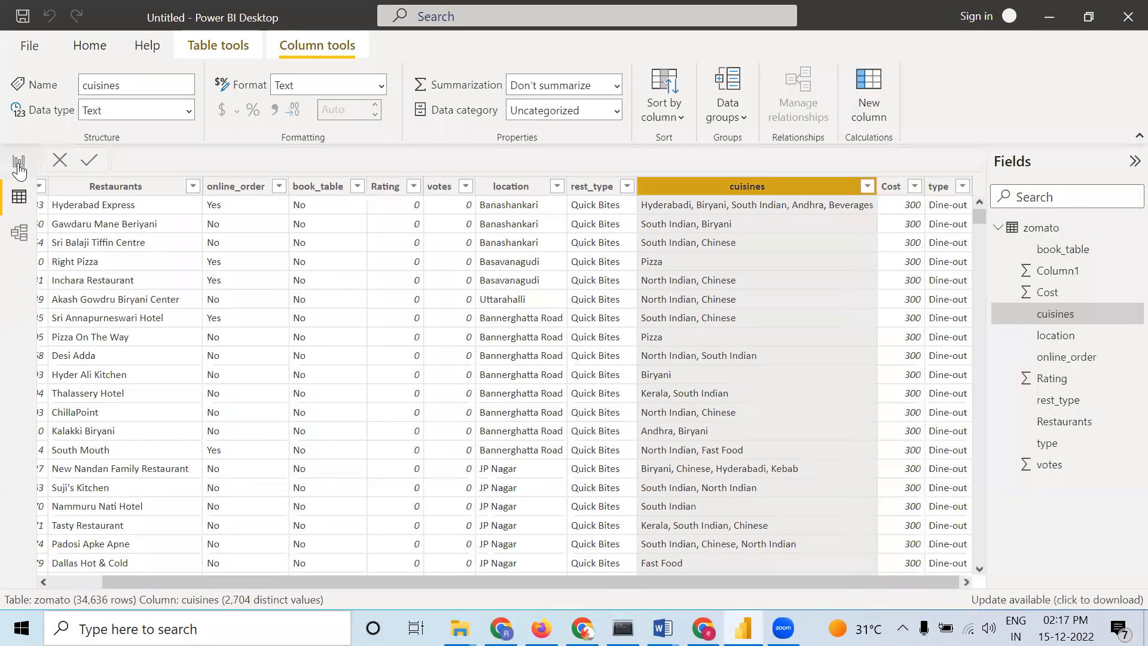
# Create a table visual from the location field on the report canvas and enlarge it
pyautogui.click(19, 233)
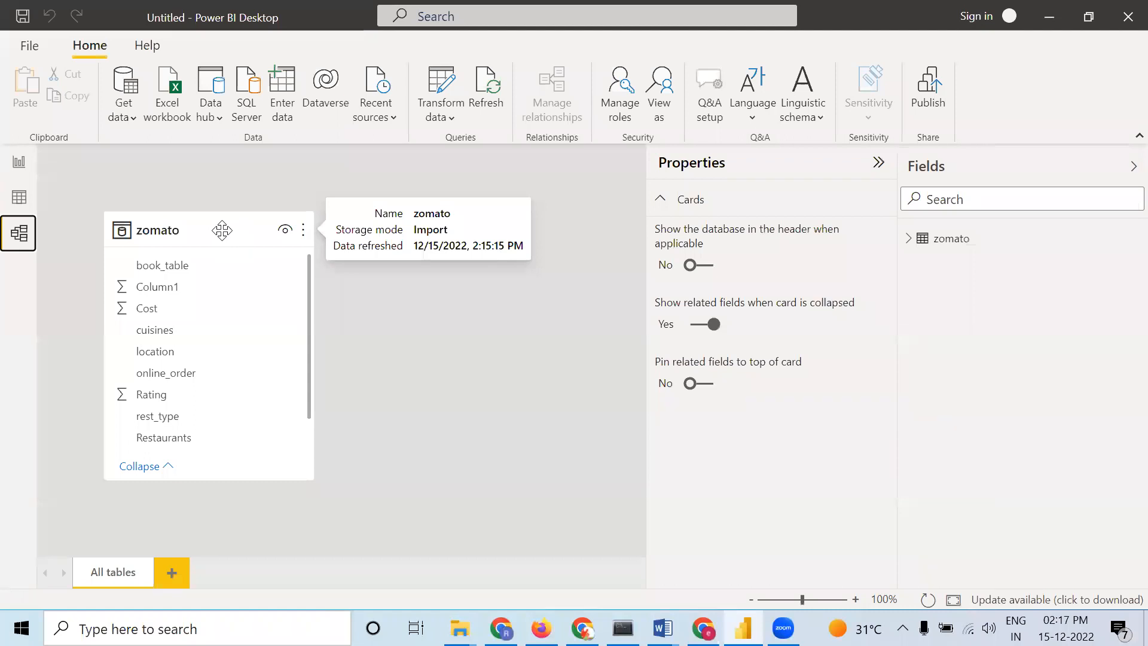
pyautogui.click(21, 165)
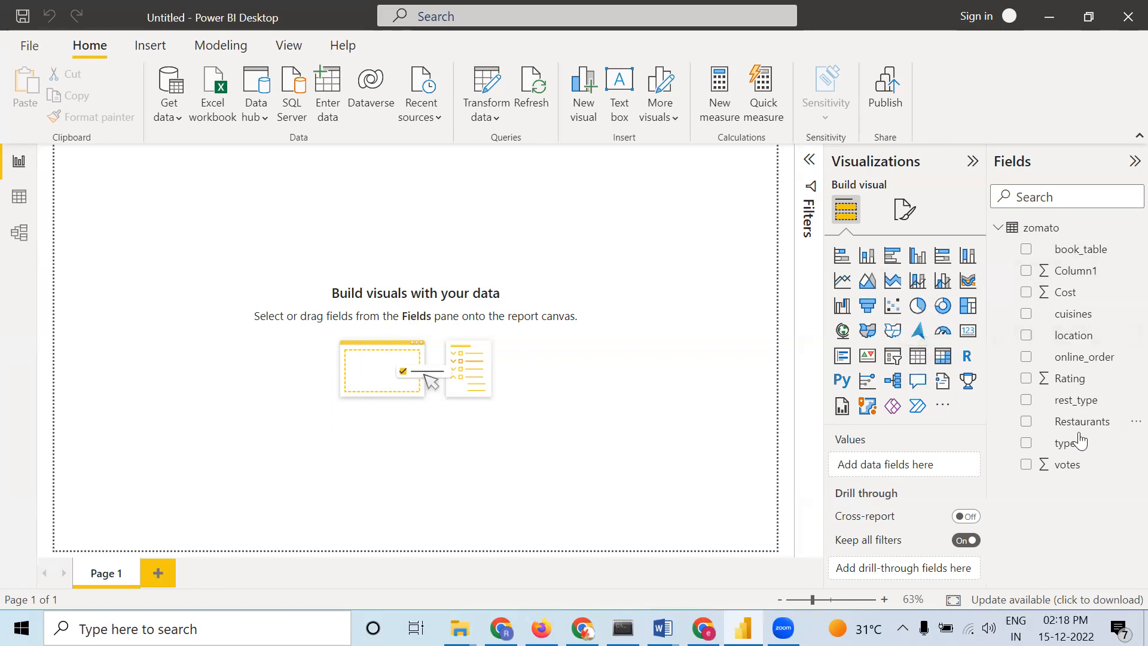
pyautogui.moveTo(1088, 343); pyautogui.dragTo(919, 466)
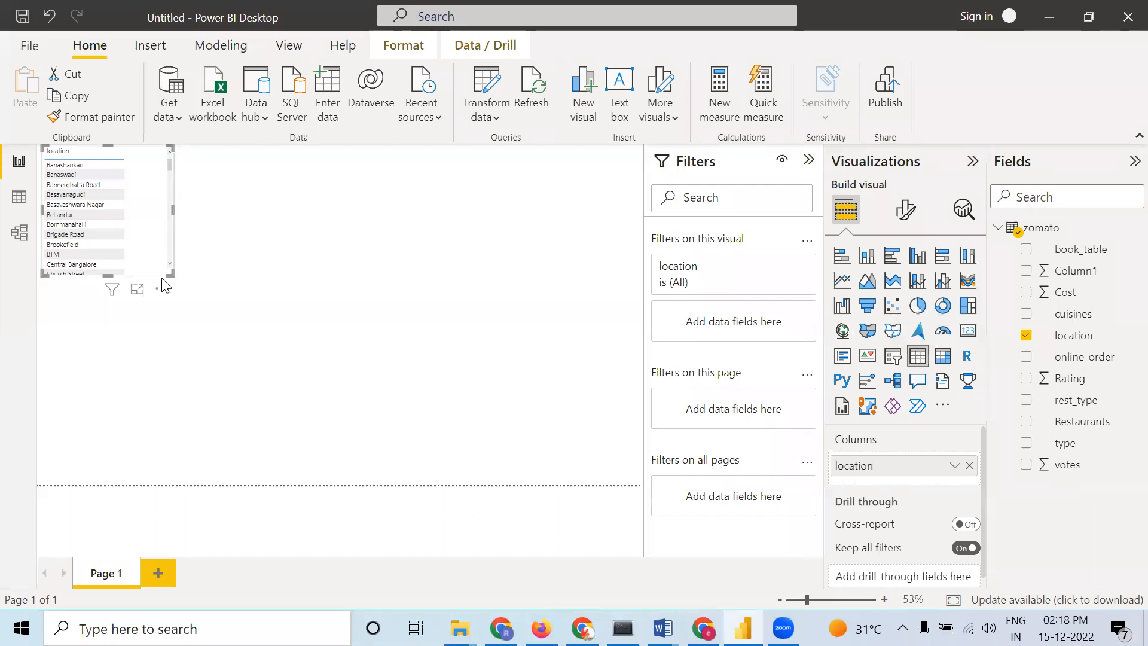
pyautogui.moveTo(169, 272); pyautogui.dragTo(297, 470)
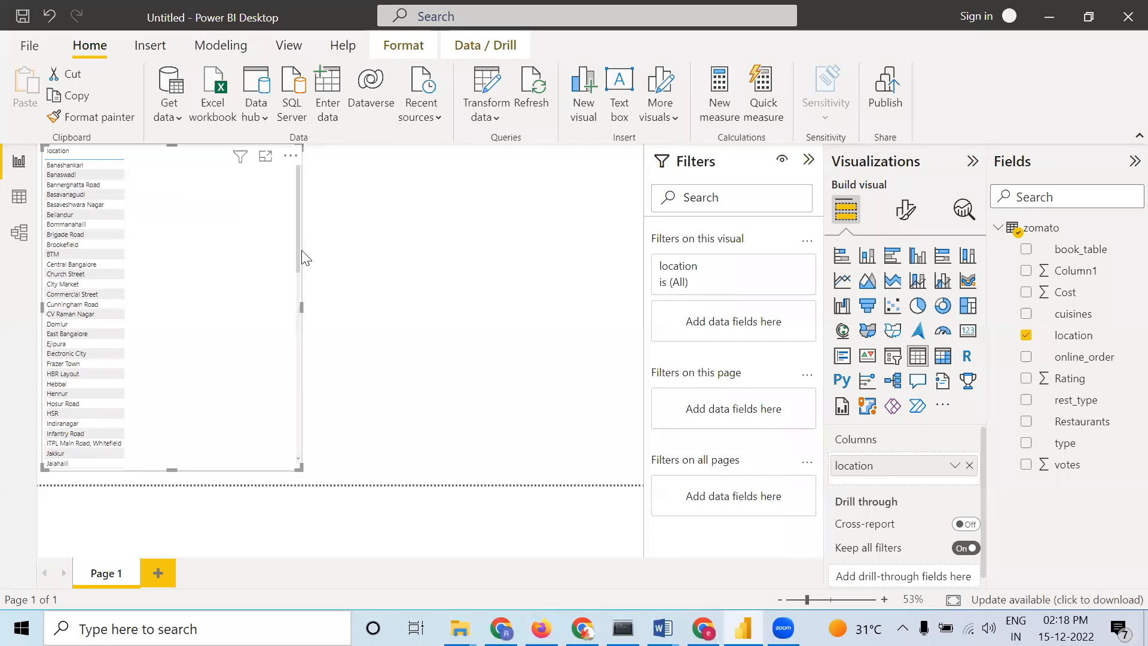
pyautogui.moveTo(298, 244); pyautogui.dragTo(303, 206)
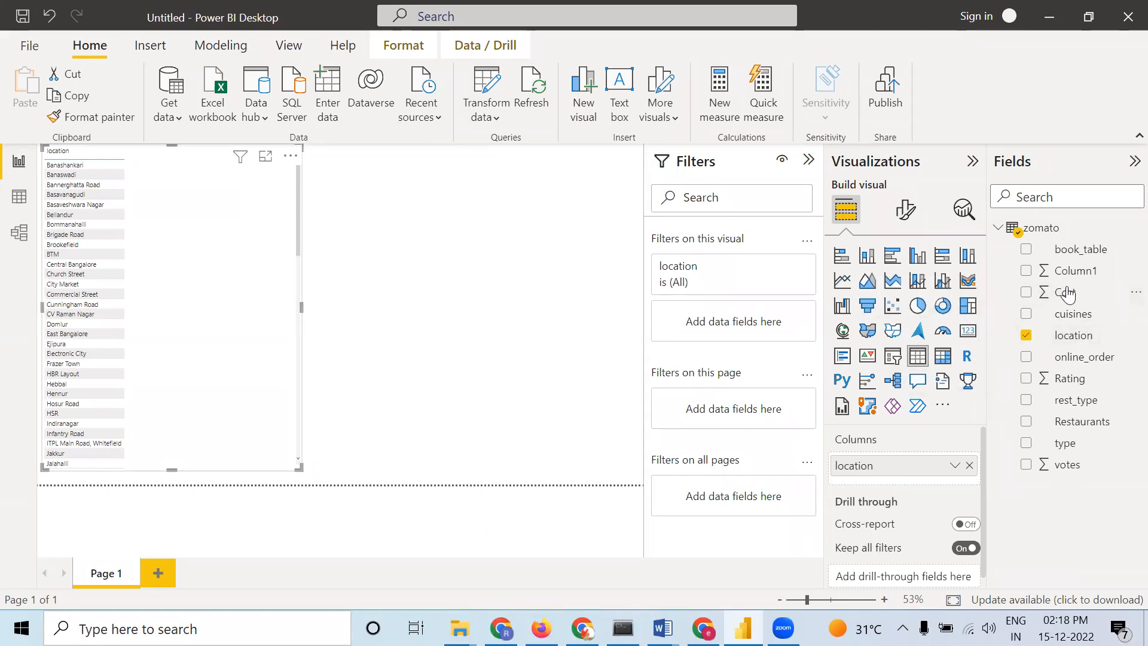
# Add the Cost, Rating and votes fields as columns of the table visual
pyautogui.moveTo(1071, 299); pyautogui.dragTo(942, 487)
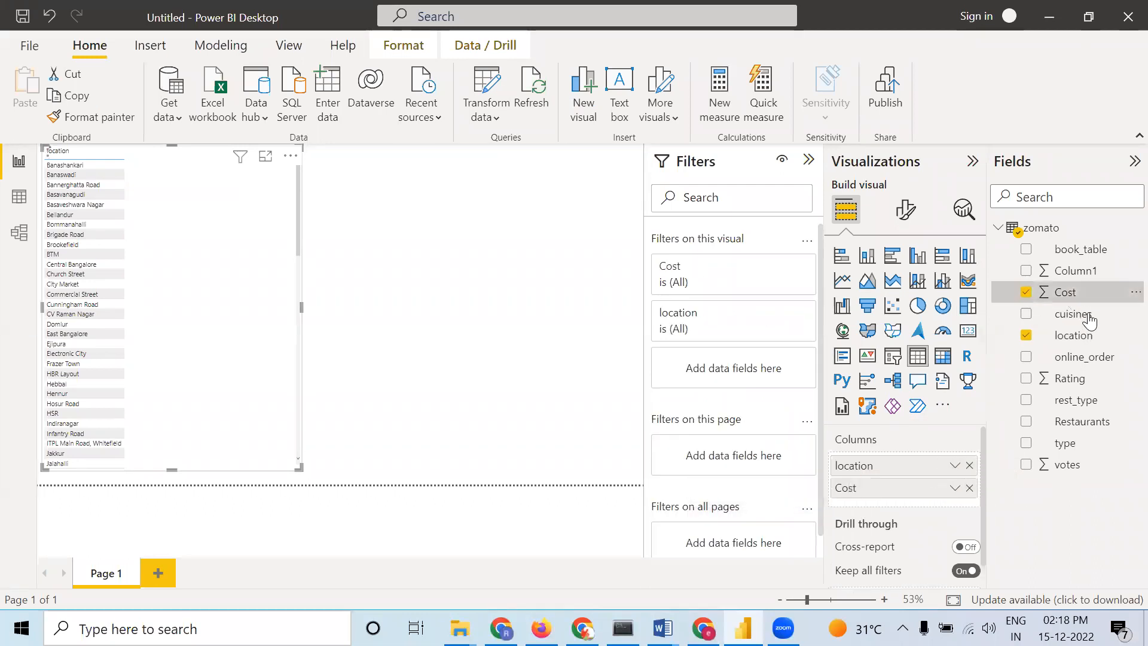
pyautogui.moveTo(1068, 380); pyautogui.dragTo(952, 505)
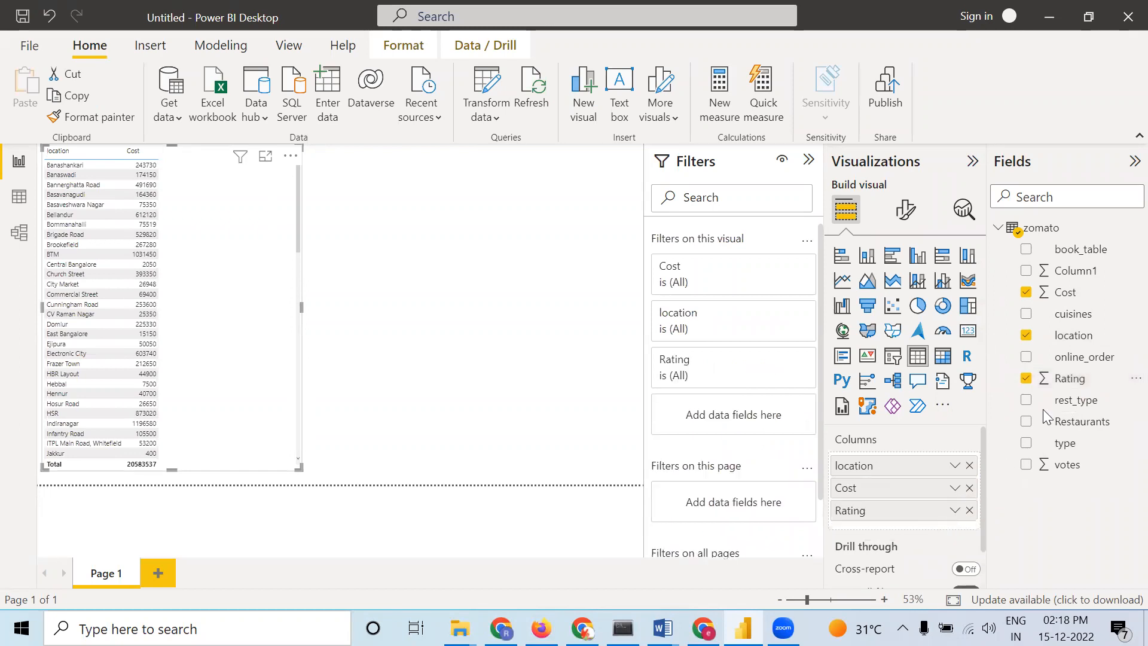
pyautogui.moveTo(1069, 464); pyautogui.dragTo(895, 532)
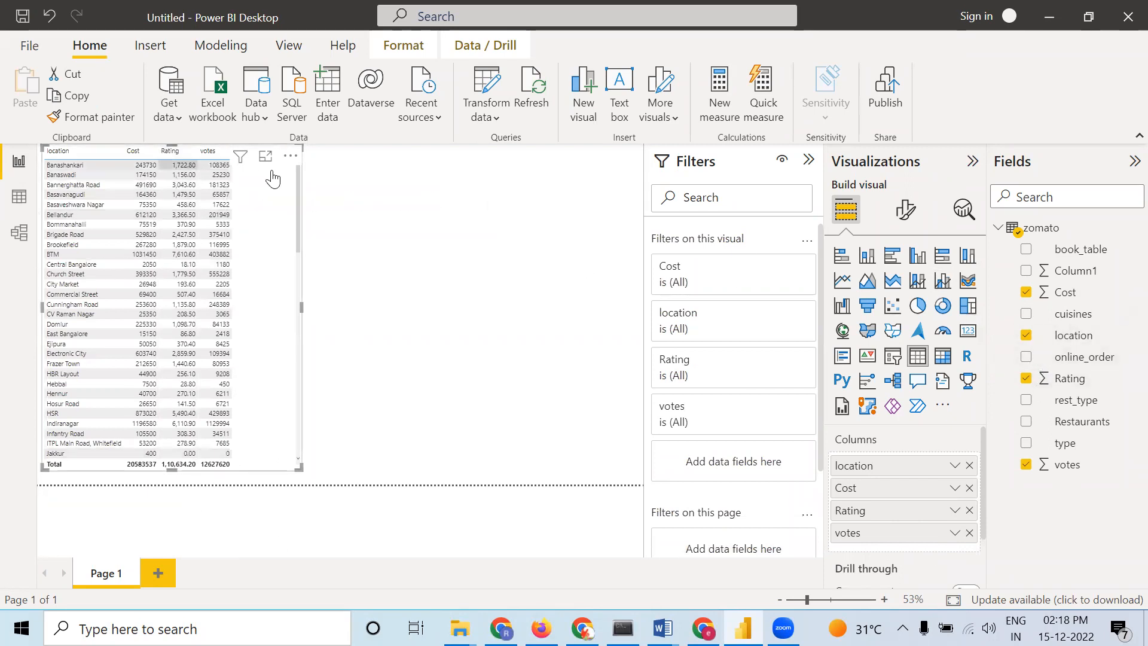
# Search the table's format options for size, set the global font size to 16, and widen the table visual slightly
pyautogui.click(909, 218)
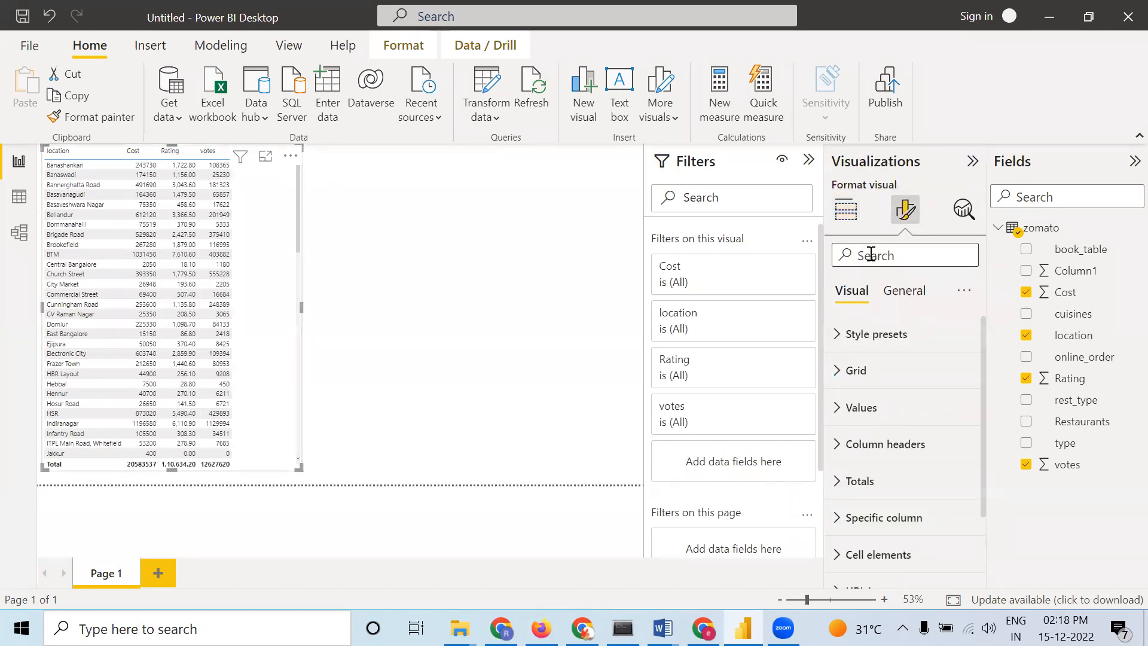
pyautogui.write('size')
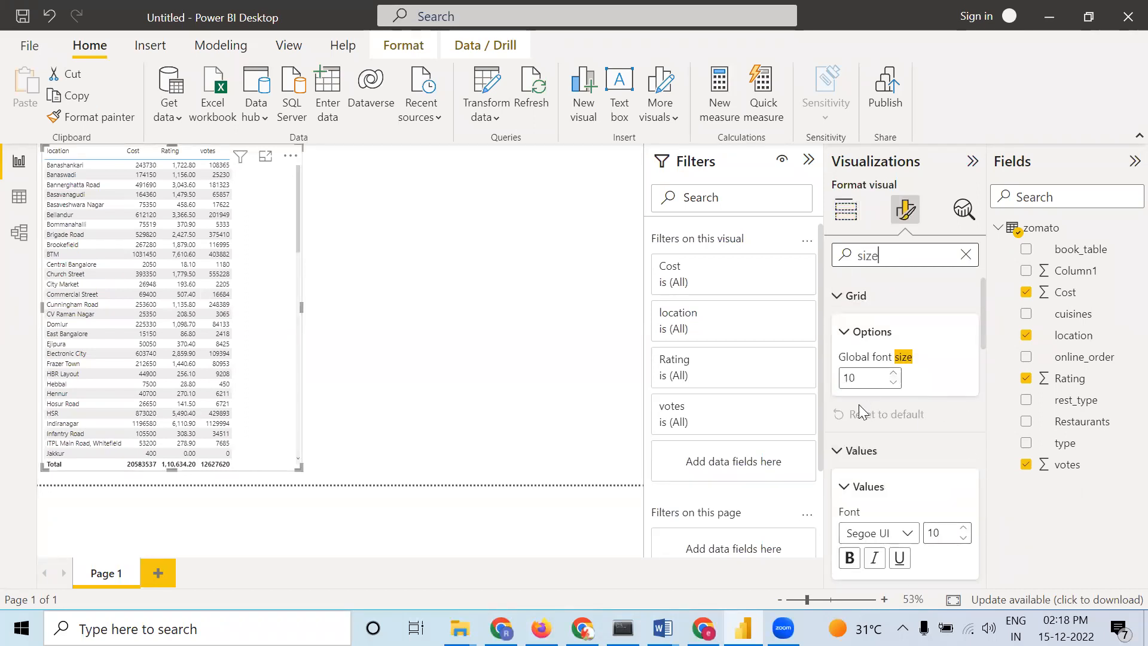
pyautogui.scroll(-1, 921, 493)
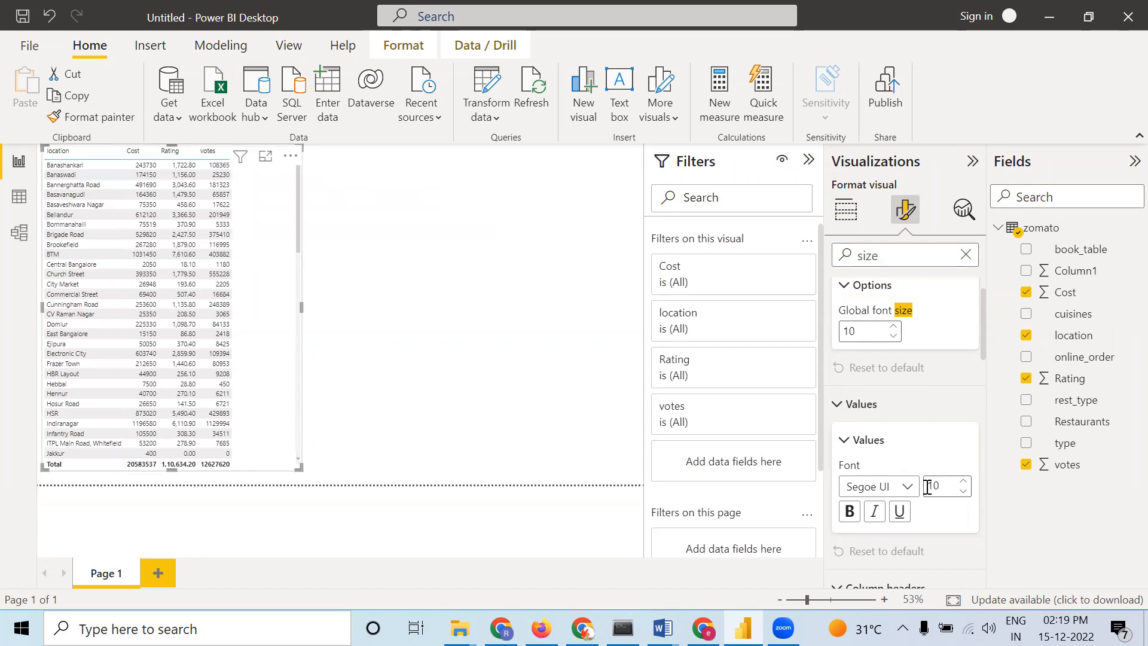
pyautogui.scroll(-4, 927, 487)
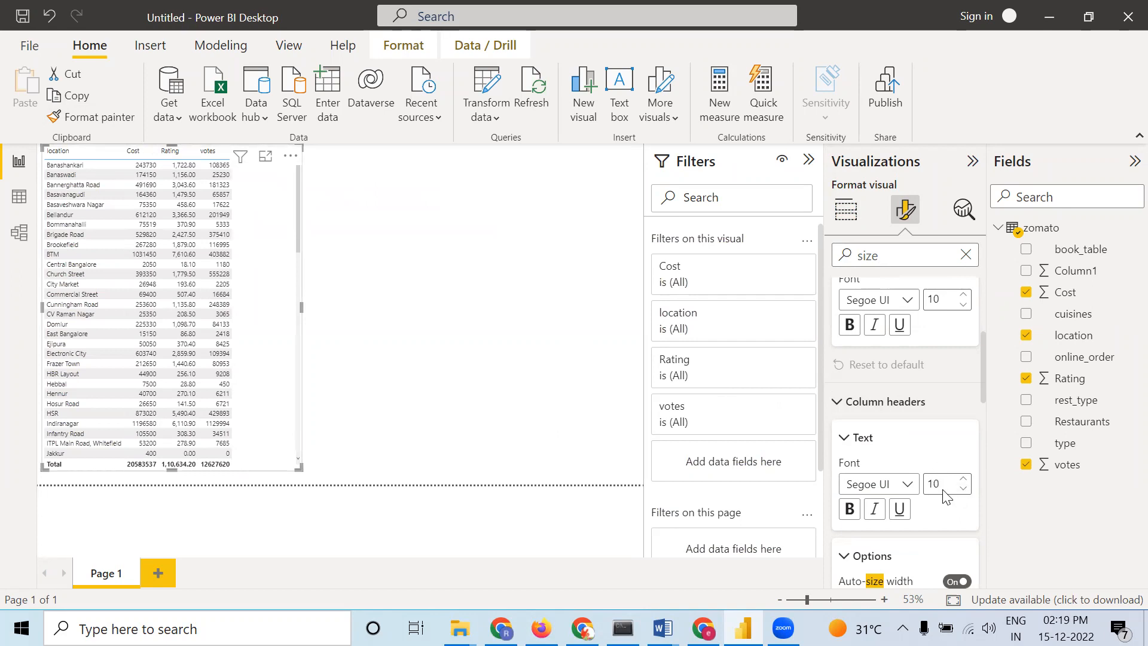
pyautogui.scroll(-5, 942, 489)
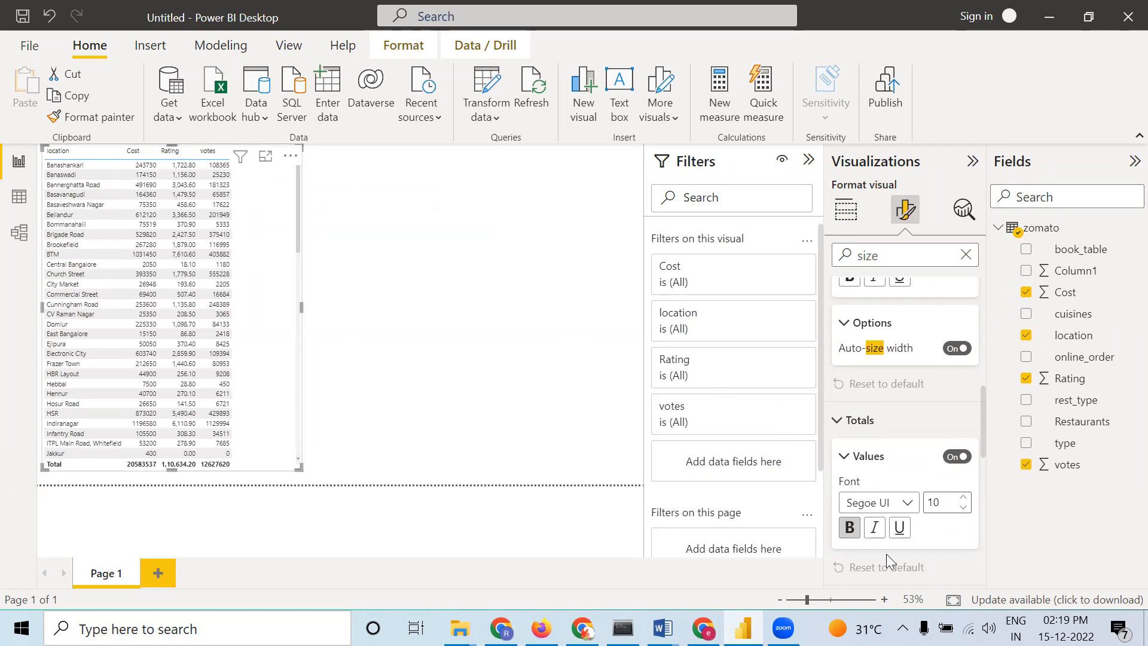
pyautogui.scroll(-4, 928, 493)
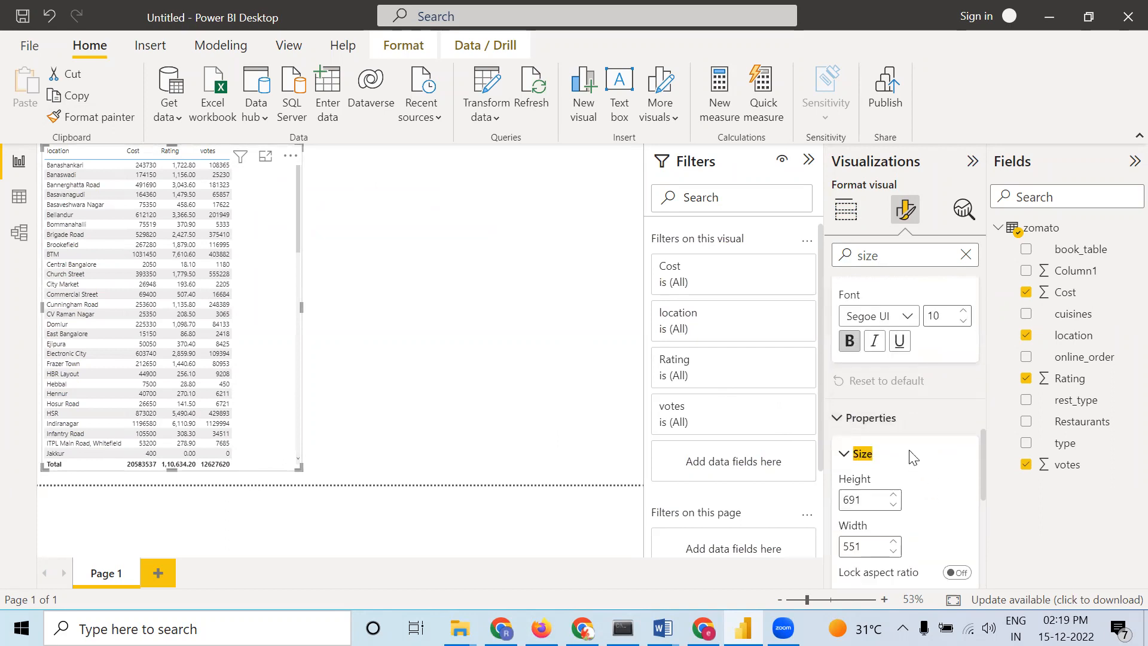
pyautogui.scroll(-4, 908, 452)
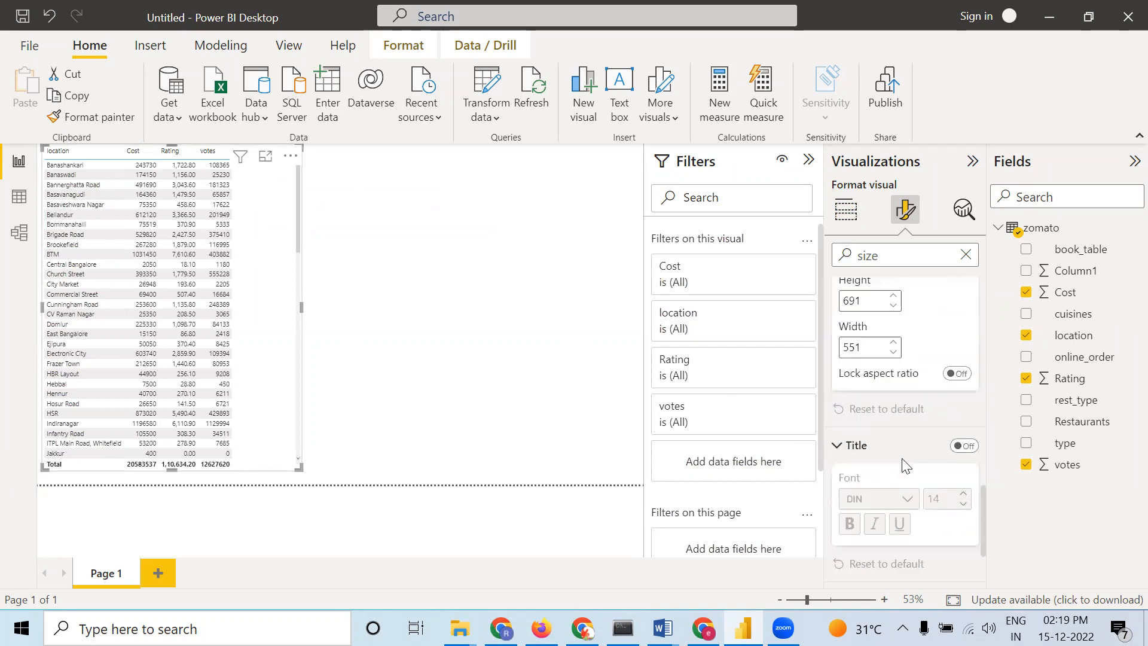
pyautogui.scroll(10, 906, 466)
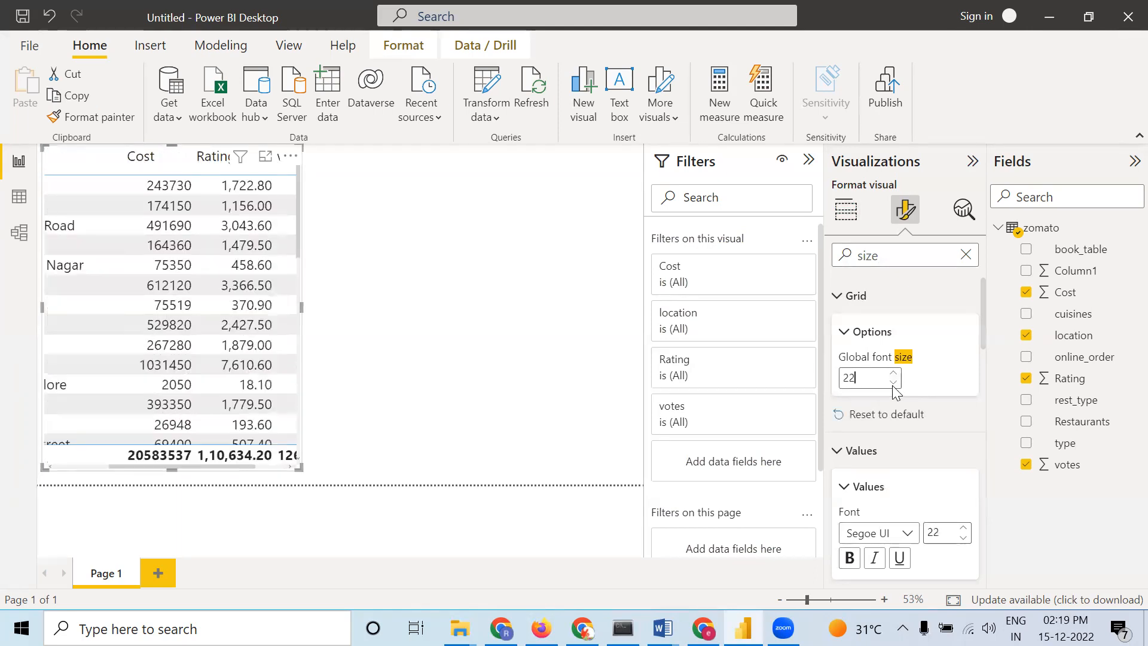
pyautogui.click(895, 384)
pyautogui.click(895, 385)
pyautogui.click(895, 385)
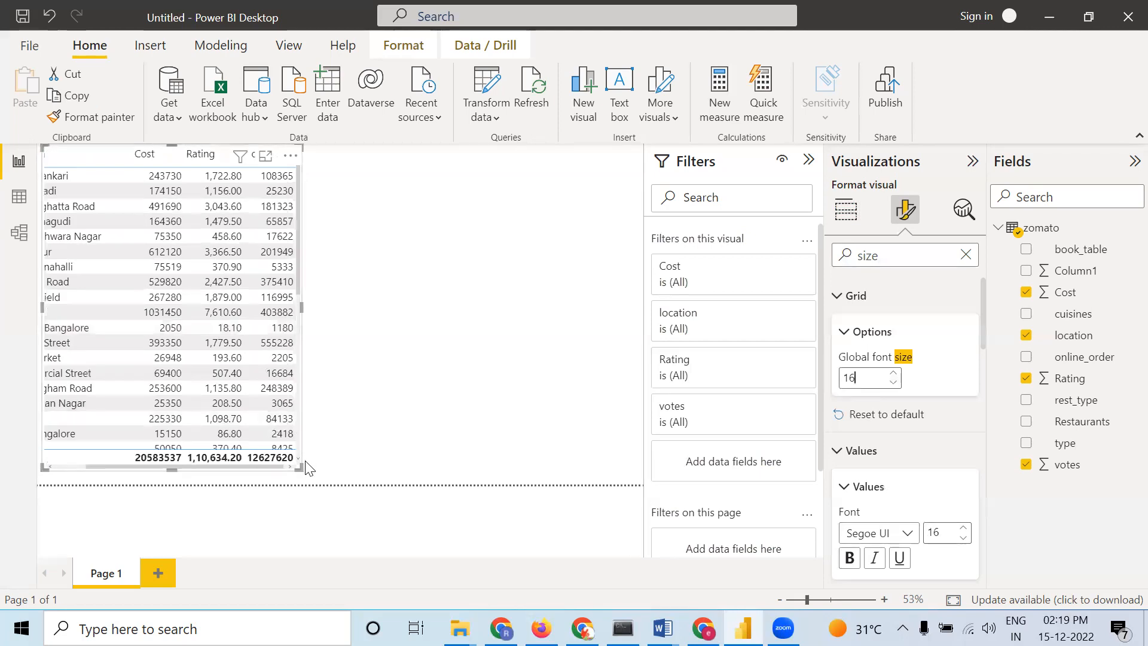
pyautogui.moveTo(301, 308); pyautogui.dragTo(359, 311)
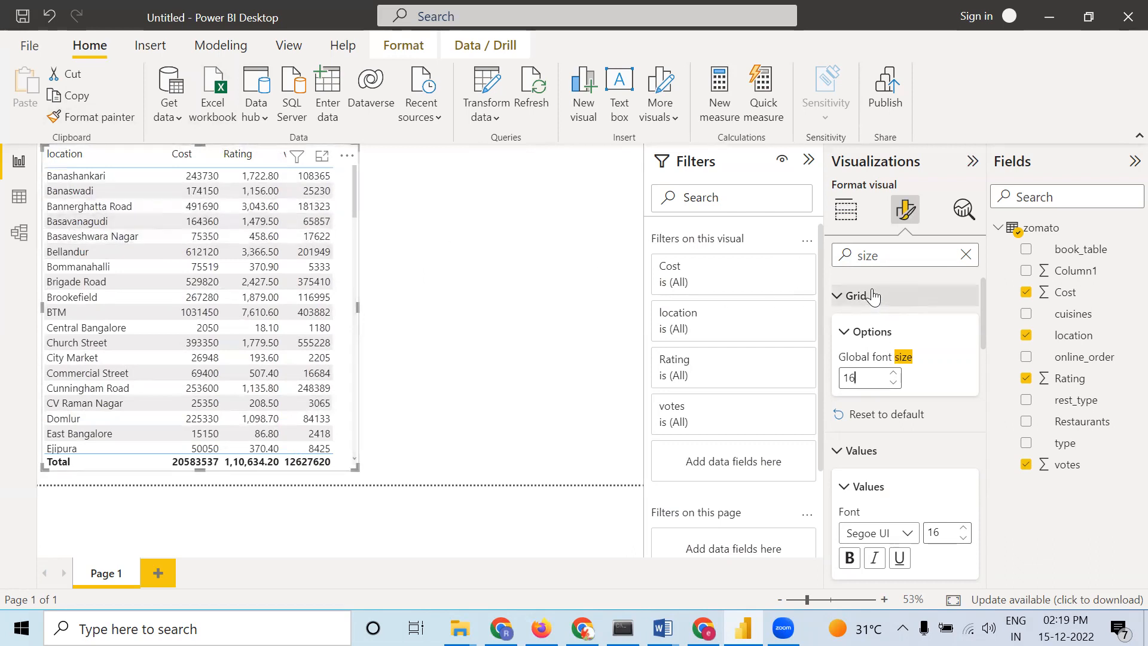
# Review the Values and Column headers format sections of the table
pyautogui.click(966, 255)
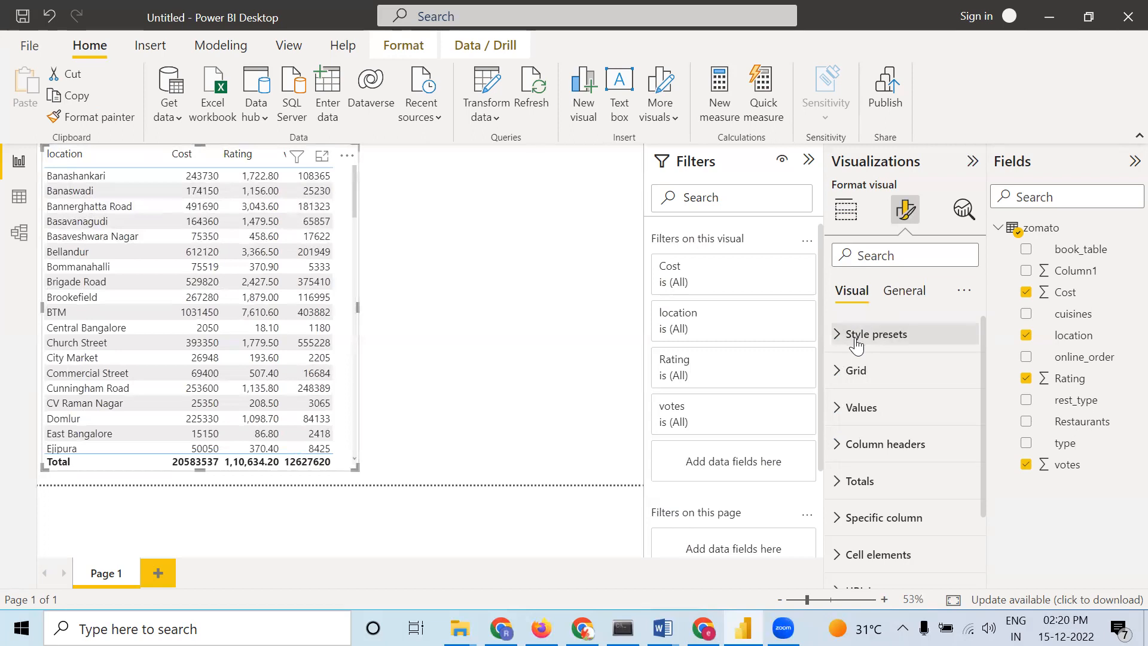
pyautogui.click(837, 407)
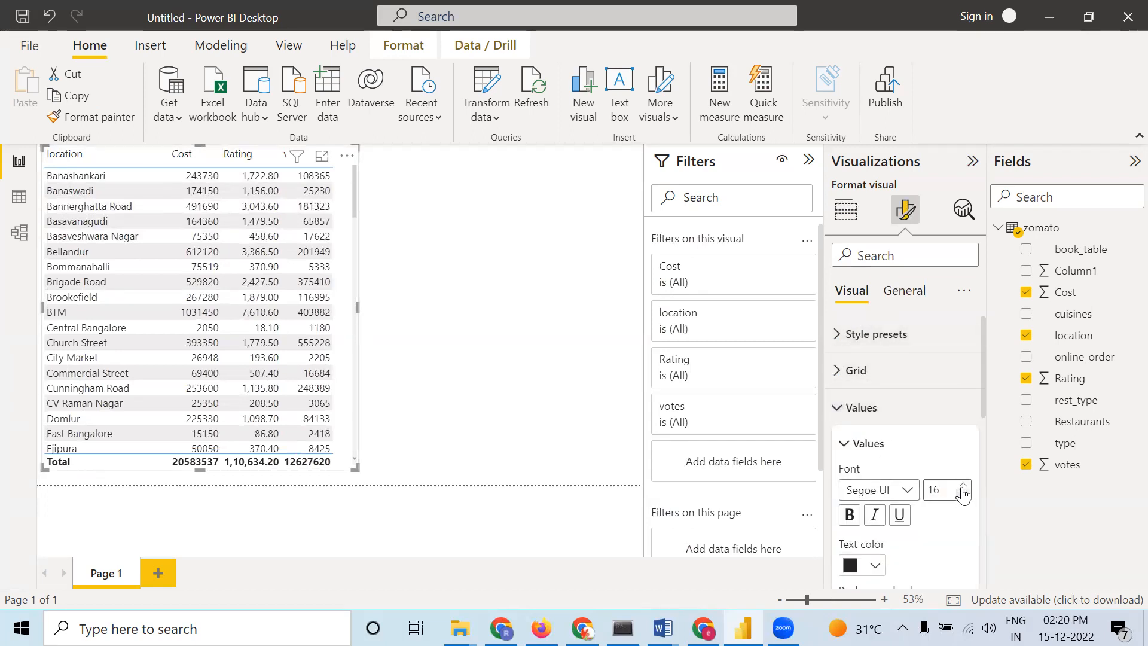
pyautogui.click(849, 408)
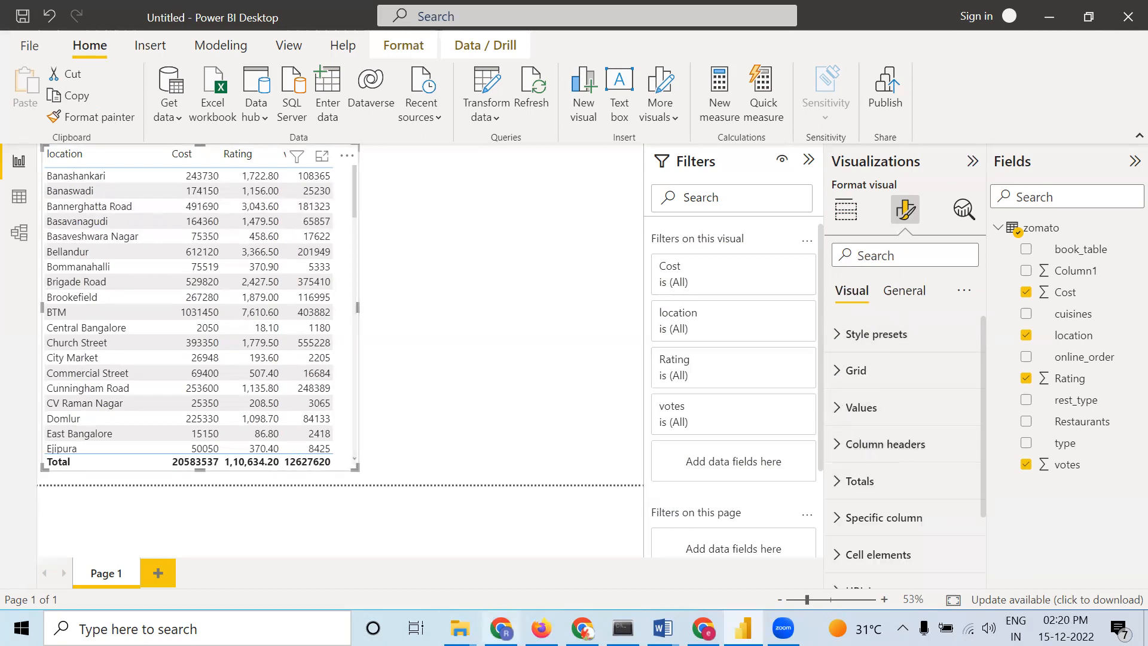
pyautogui.moveTo(459, 628)
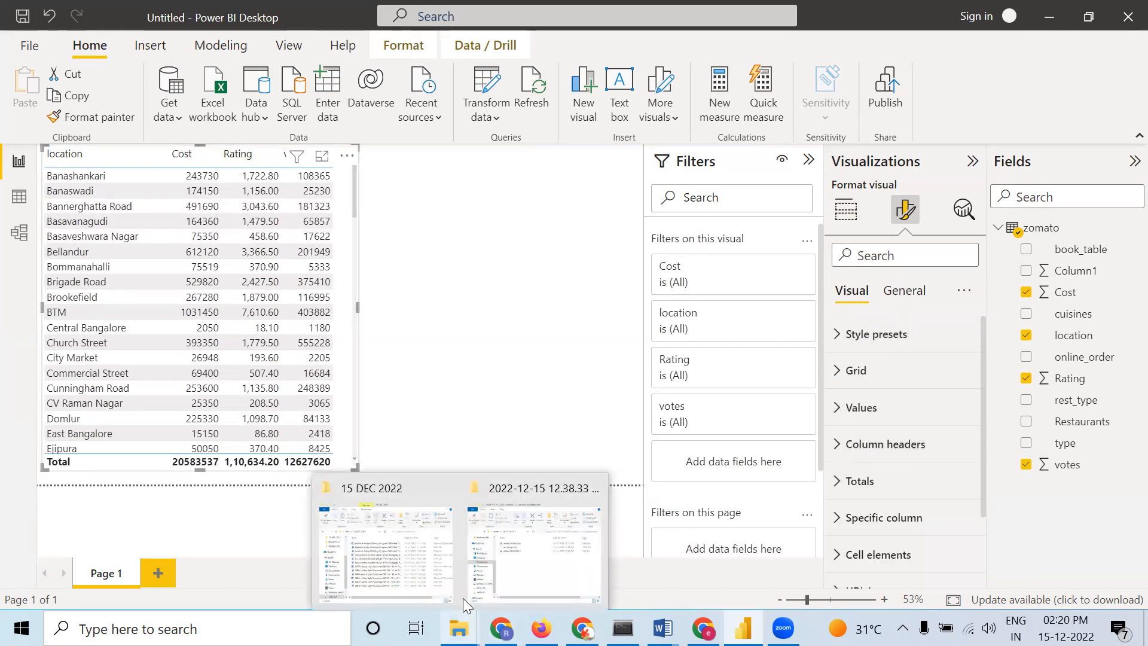
pyautogui.click(849, 444)
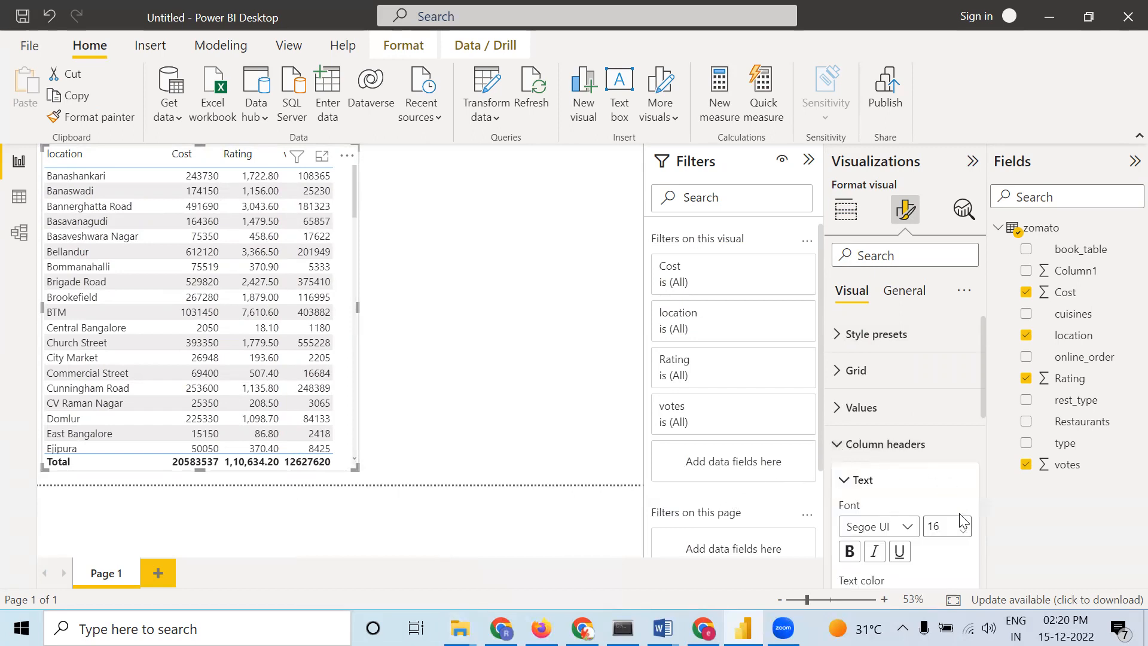
pyautogui.click(838, 445)
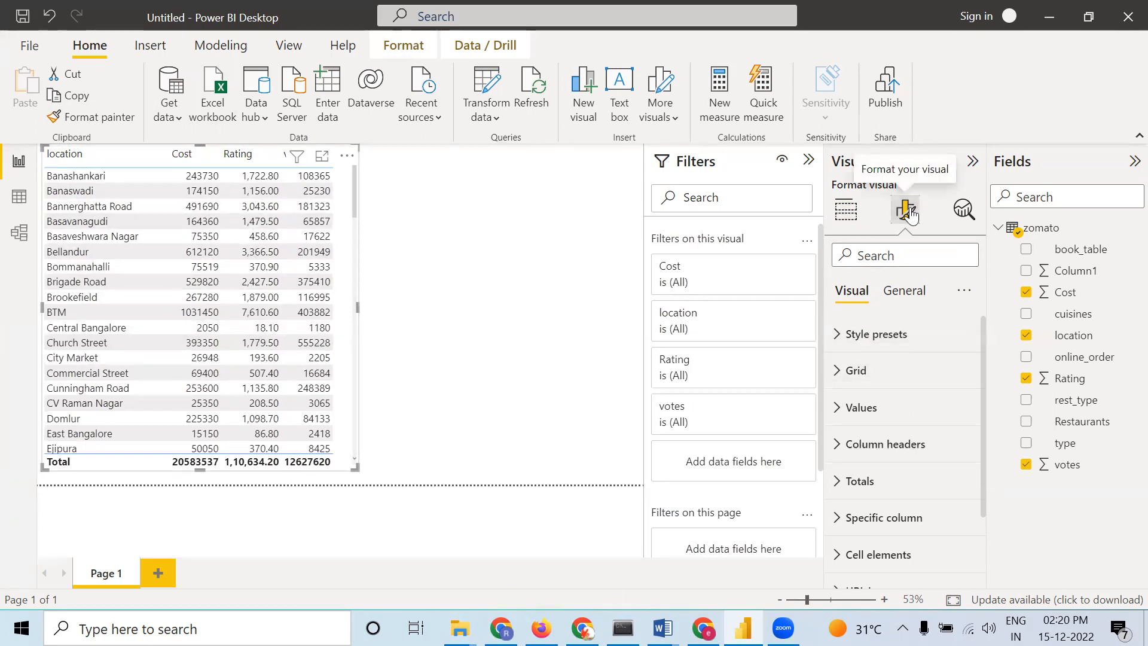
# Apply the Minimal style preset to the table visual
pyautogui.click(843, 339)
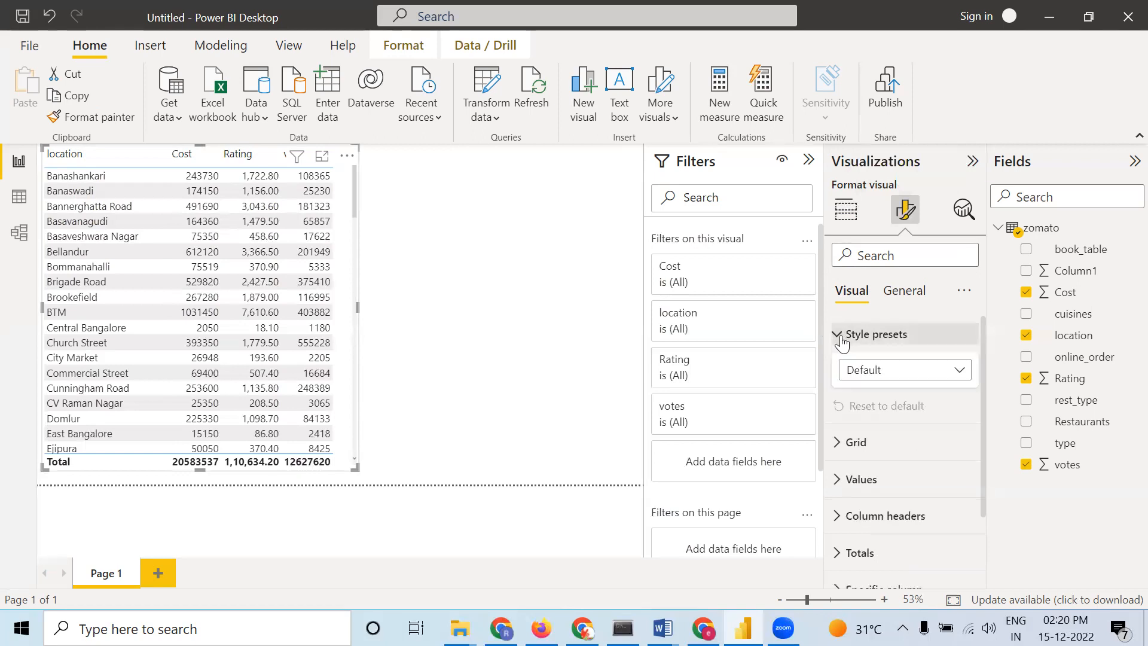
pyautogui.click(869, 372)
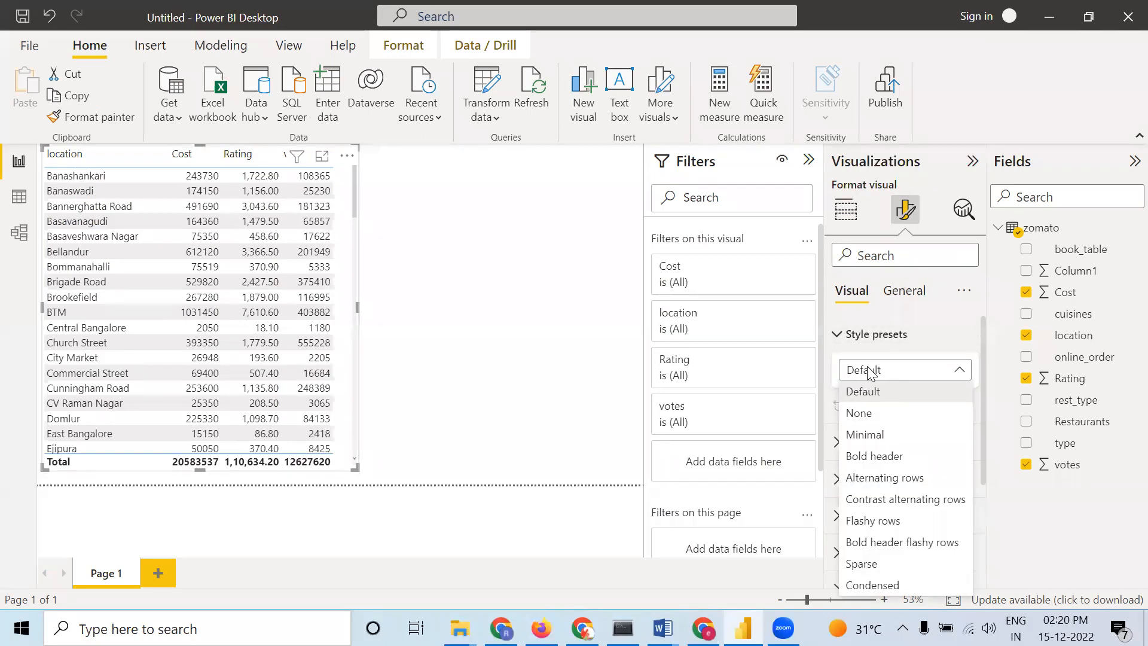
pyautogui.click(873, 419)
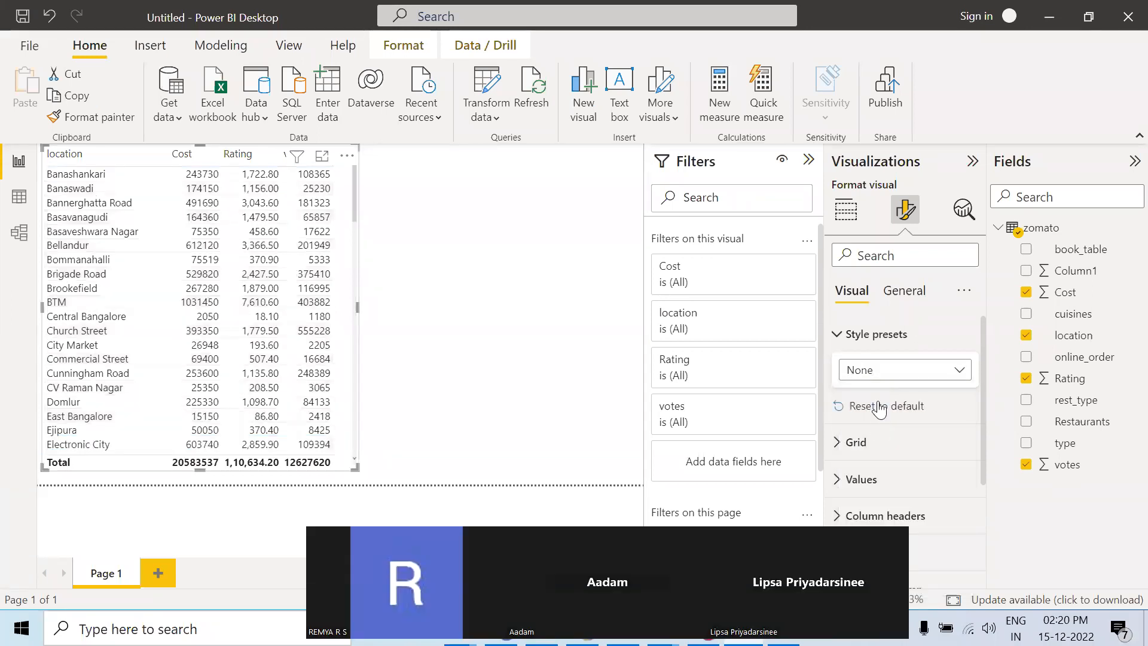
pyautogui.click(877, 374)
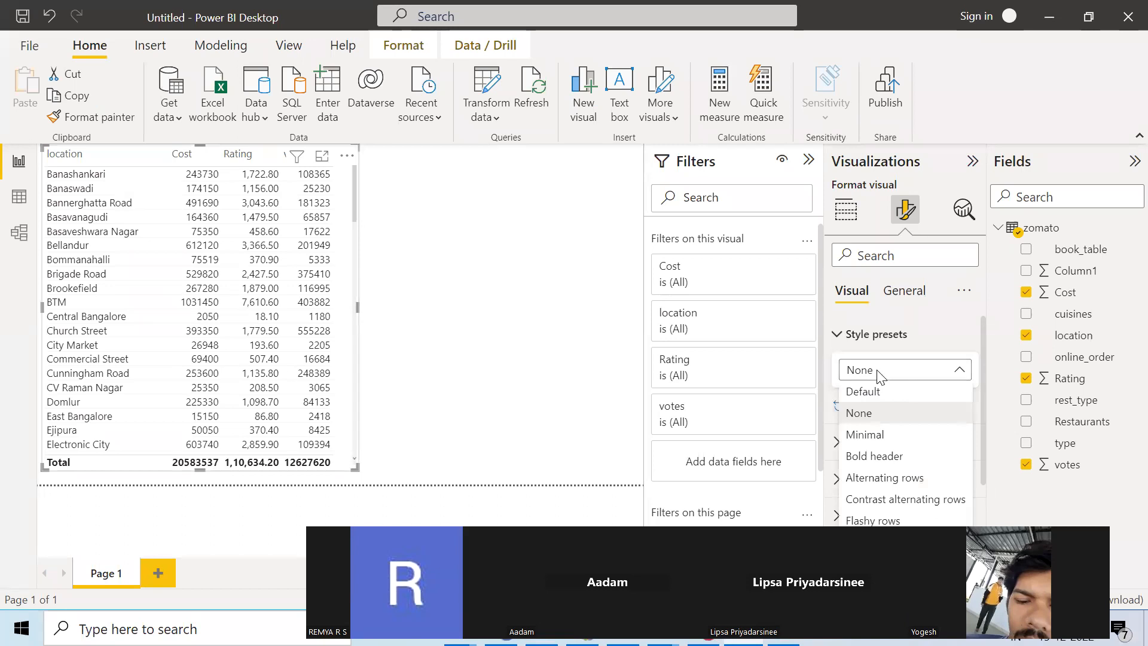
pyautogui.click(867, 435)
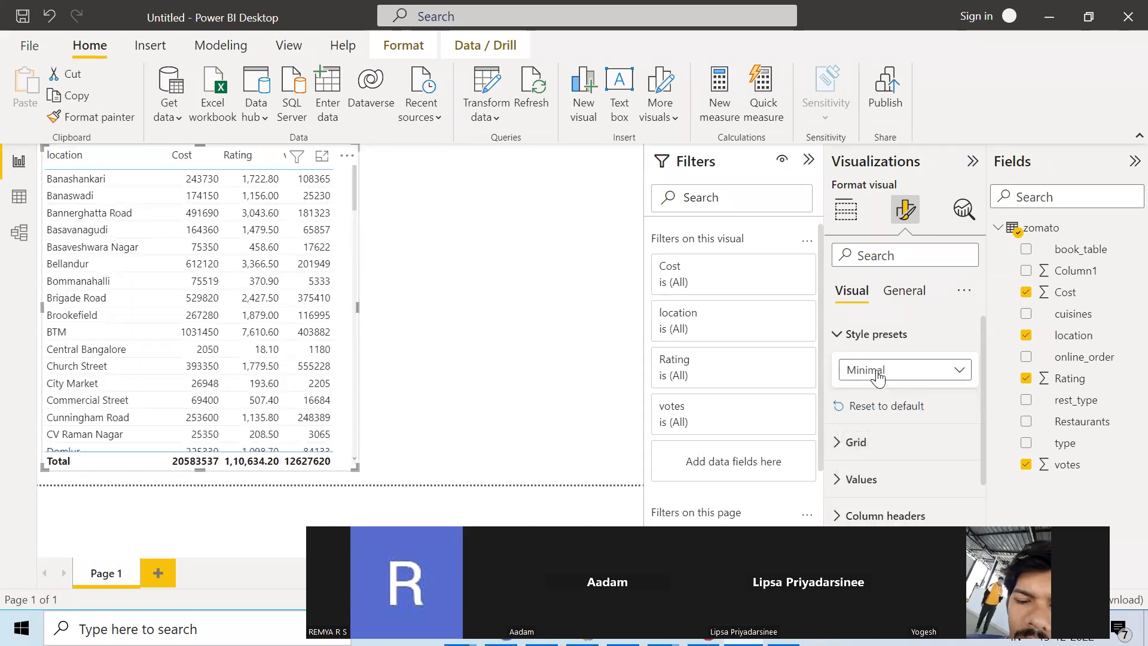
pyautogui.click(877, 376)
pyautogui.click(873, 456)
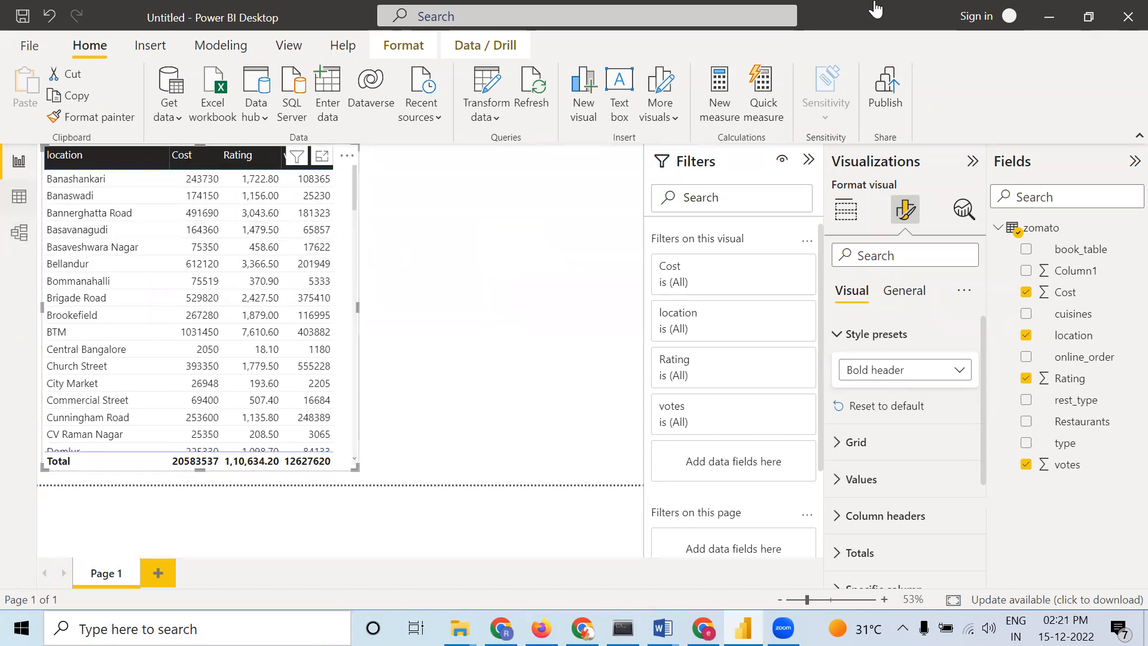
pyautogui.click(918, 376)
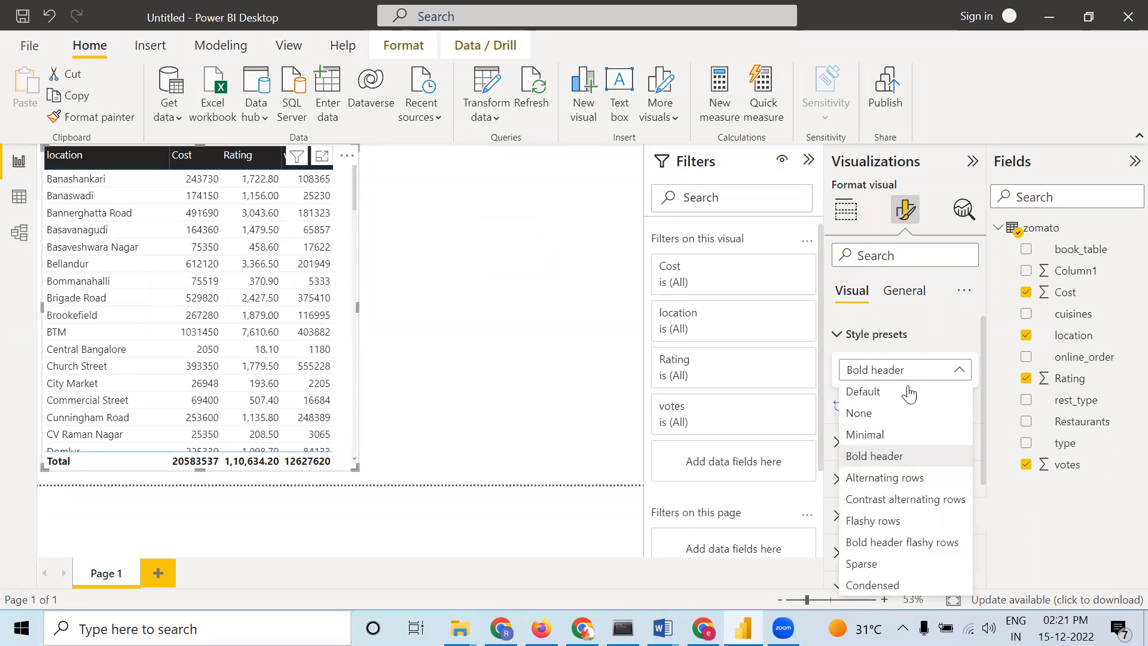
pyautogui.click(886, 432)
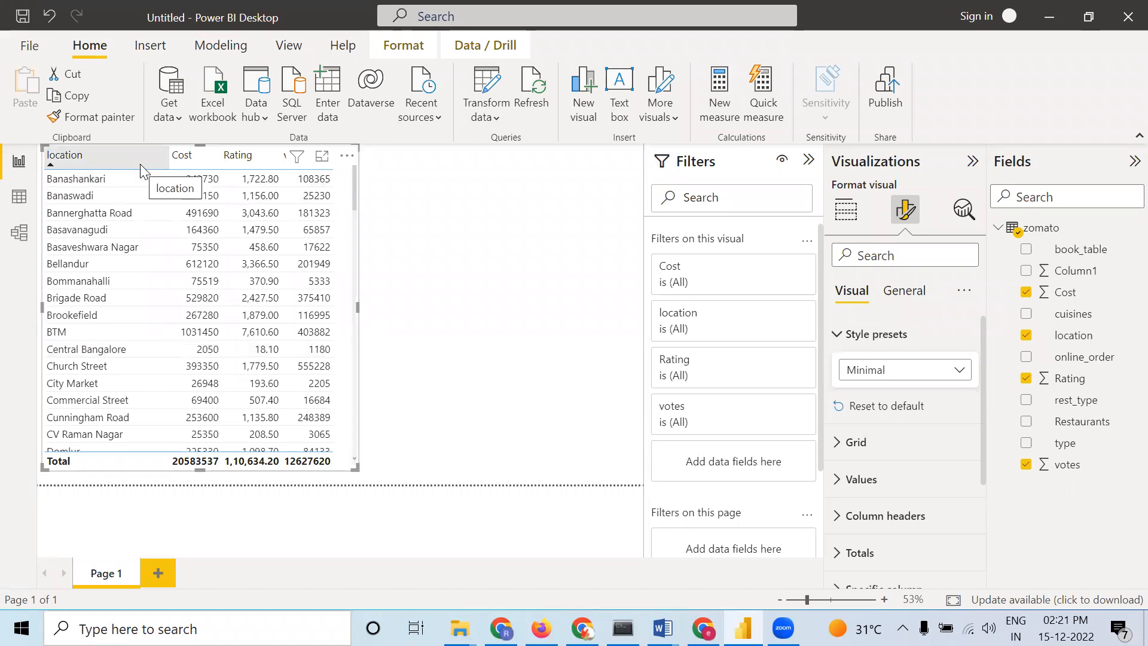
# Set the table's horizontal gridline color to black
pyautogui.click(844, 448)
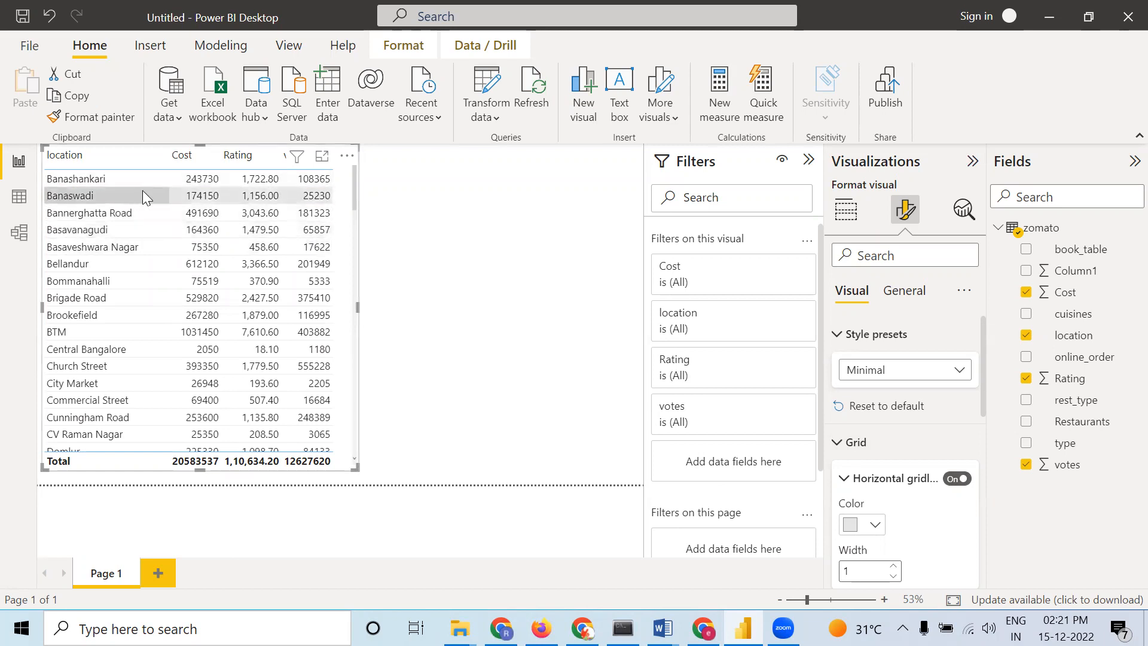
pyautogui.click(876, 528)
pyautogui.click(887, 447)
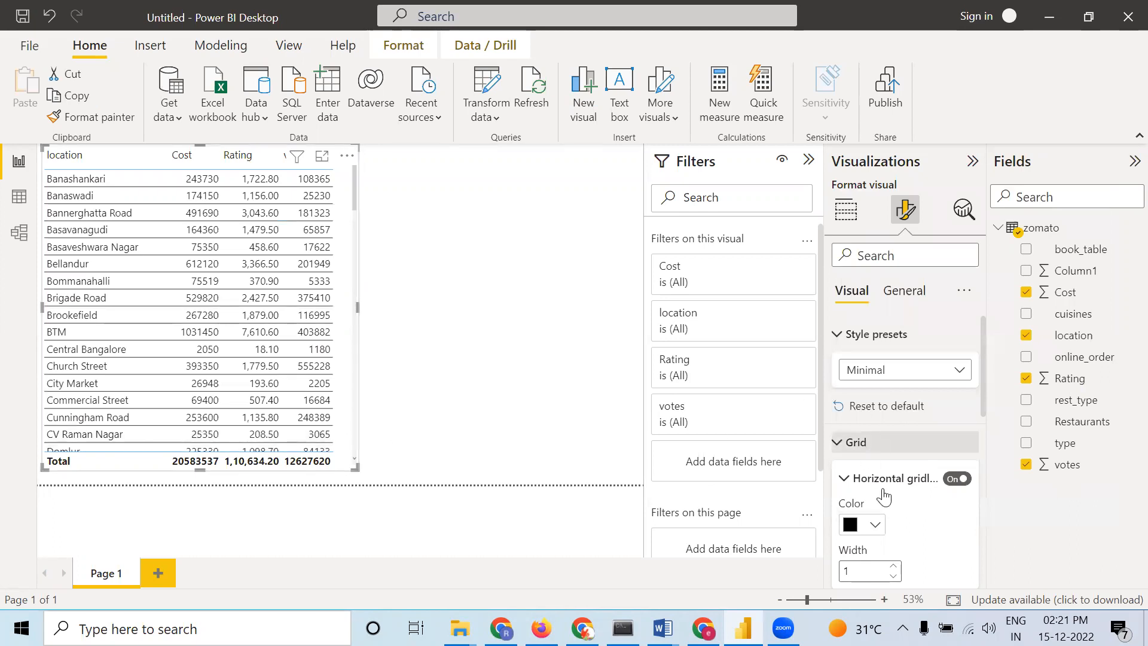
pyautogui.scroll(-3, 897, 500)
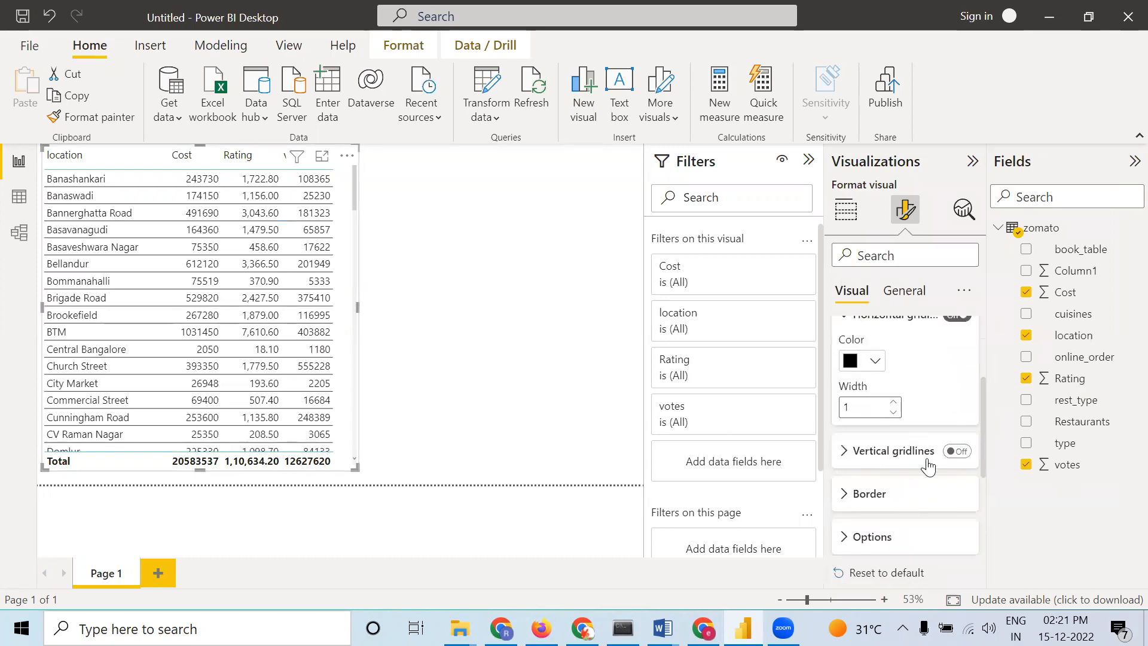
# Turn on vertical gridlines for the table and set their color to black
pyautogui.click(959, 452)
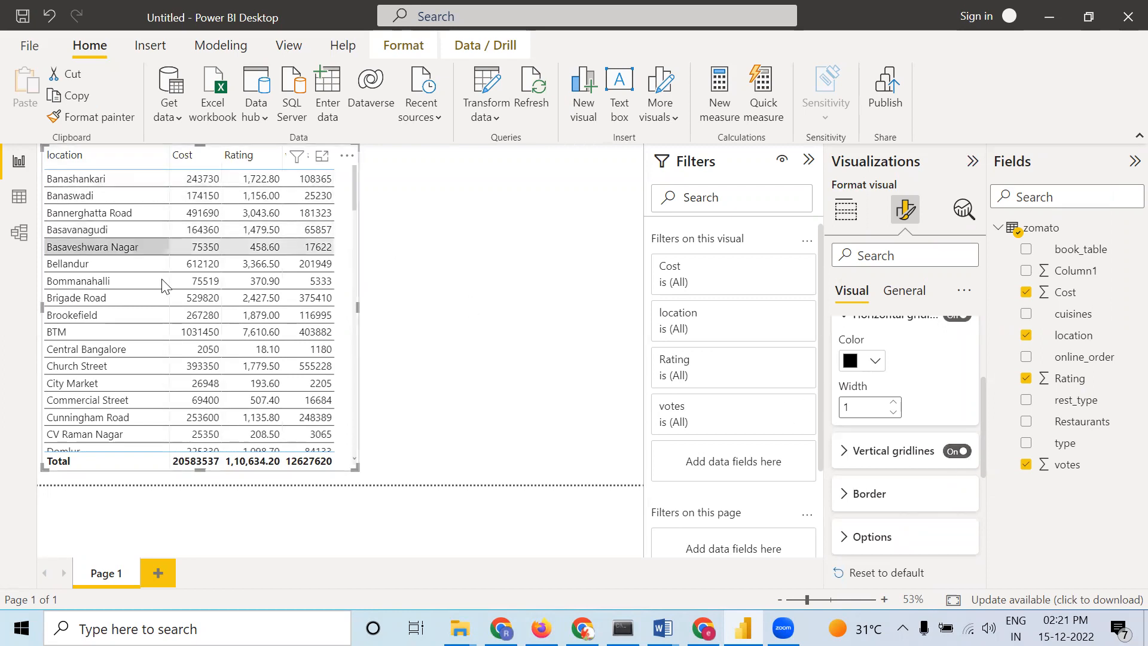
pyautogui.click(844, 455)
pyautogui.click(876, 498)
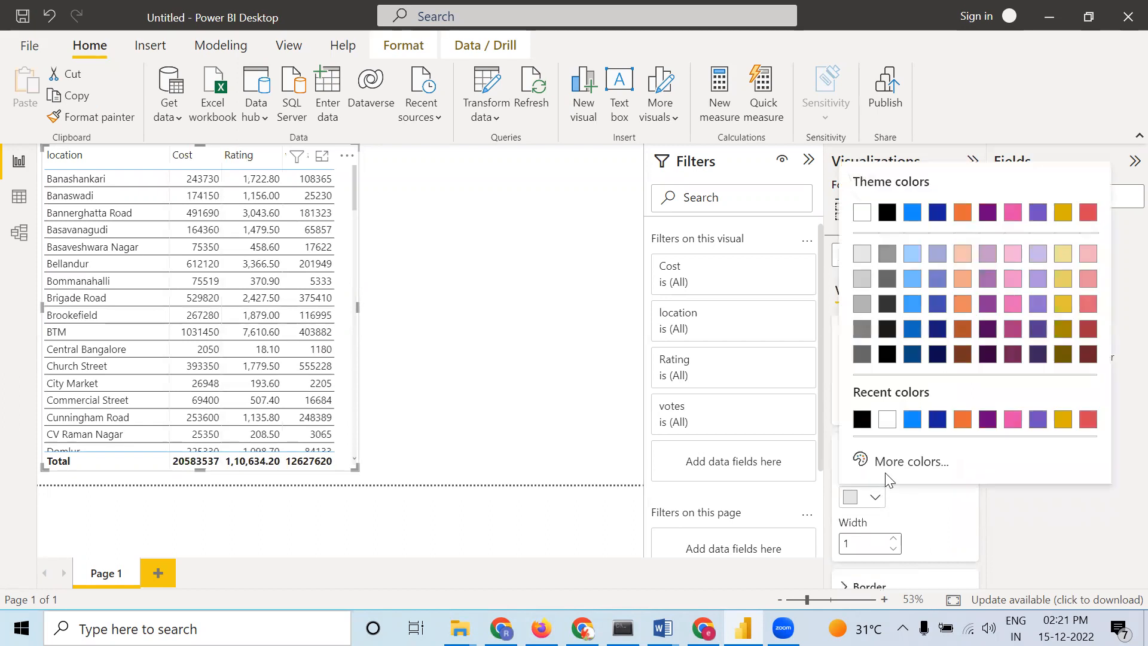
pyautogui.click(862, 421)
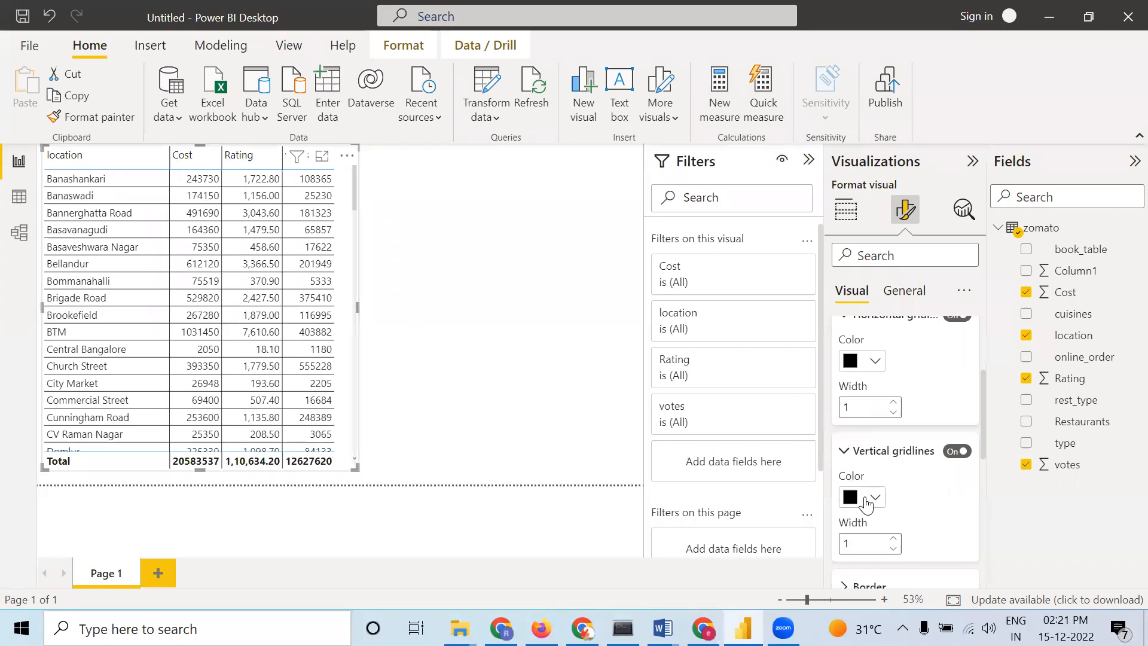
pyautogui.scroll(-1, 861, 532)
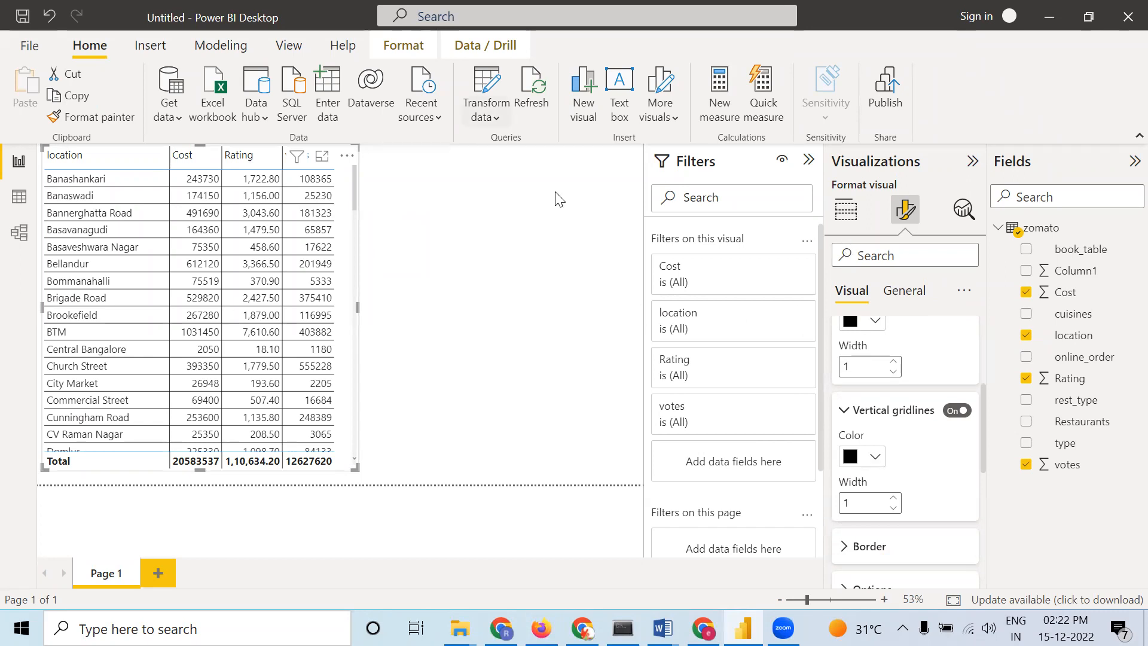
# Reselect the table visual and review its Grid format settings
pyautogui.click(398, 318)
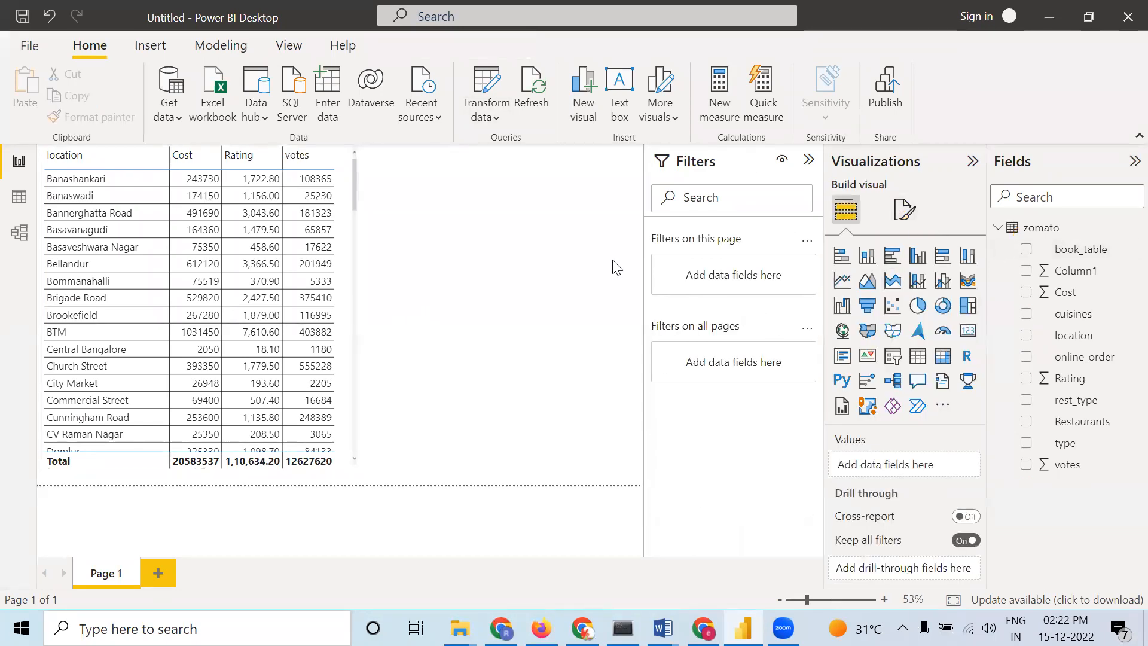
pyautogui.click(344, 305)
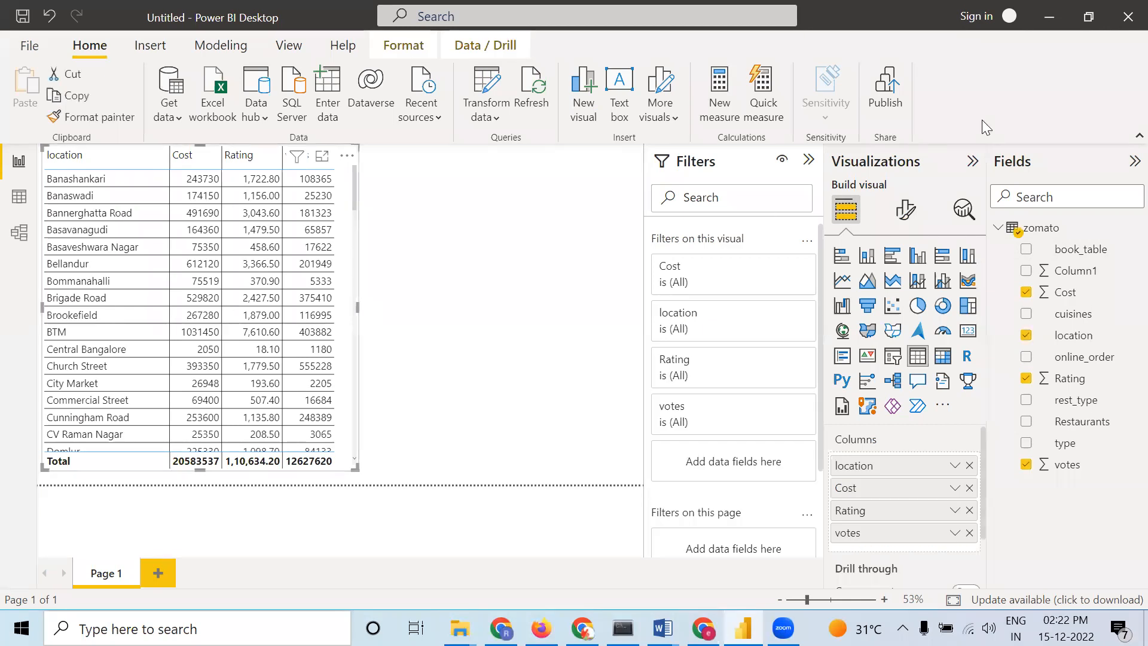
pyautogui.click(907, 211)
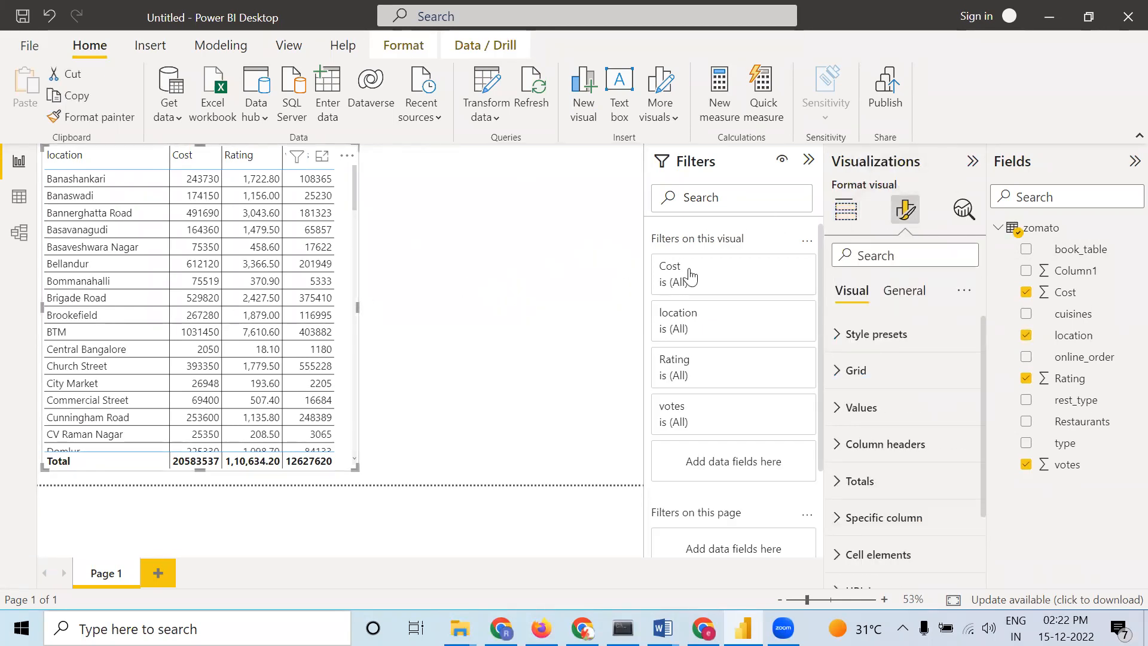
pyautogui.click(841, 371)
pyautogui.scroll(-4, 875, 420)
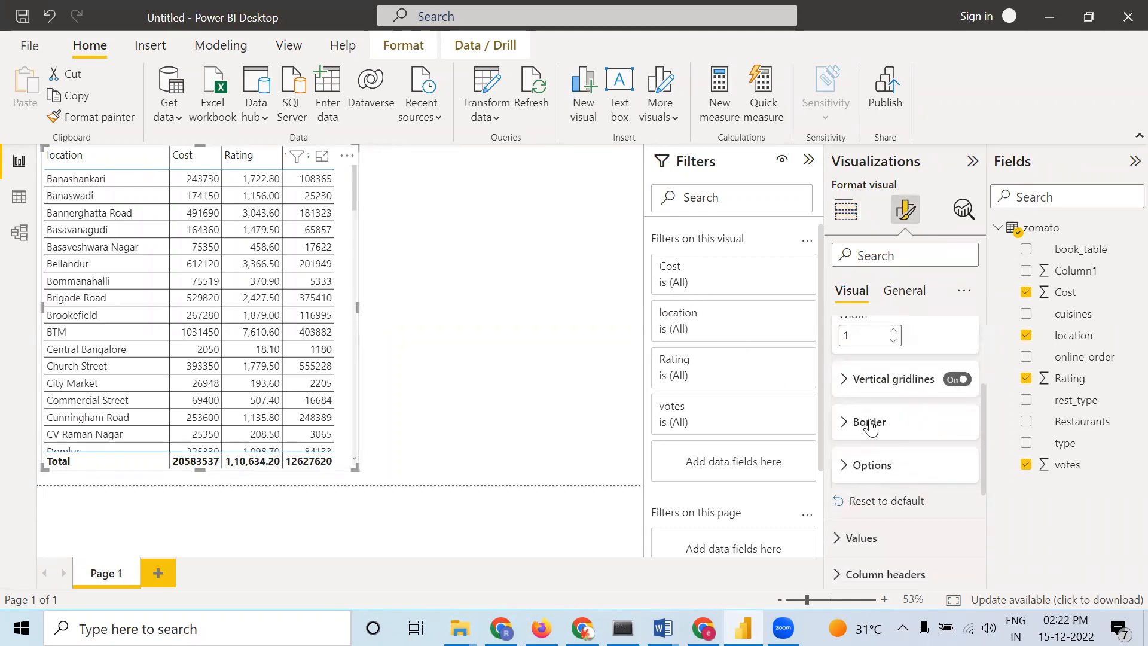
pyautogui.scroll(1, 855, 382)
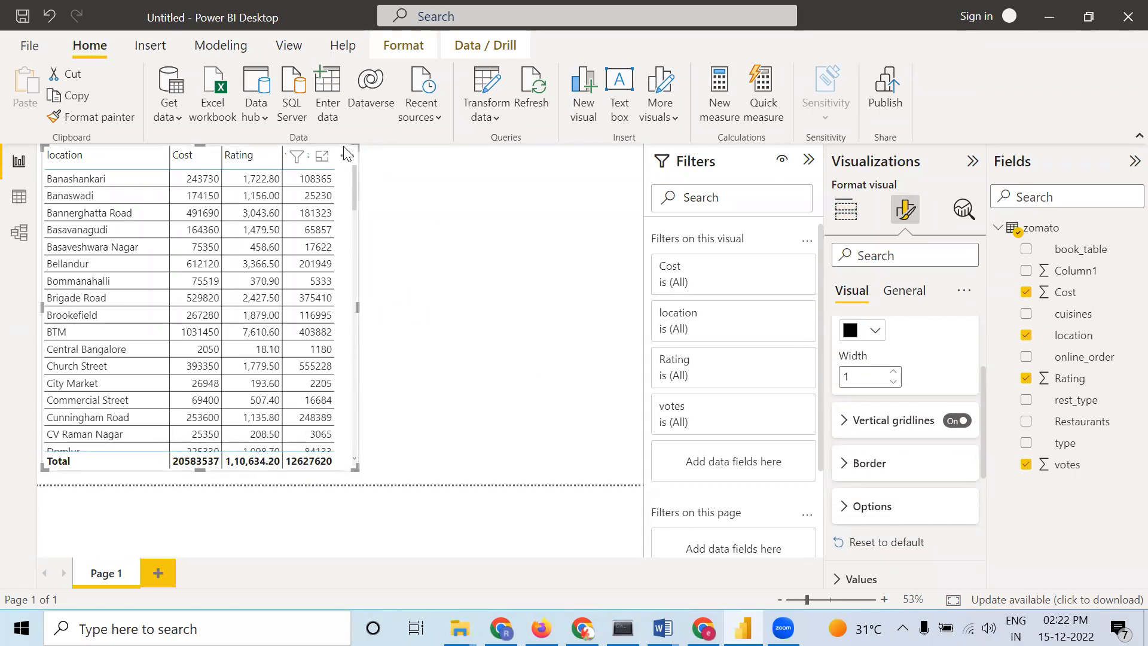
pyautogui.click(472, 311)
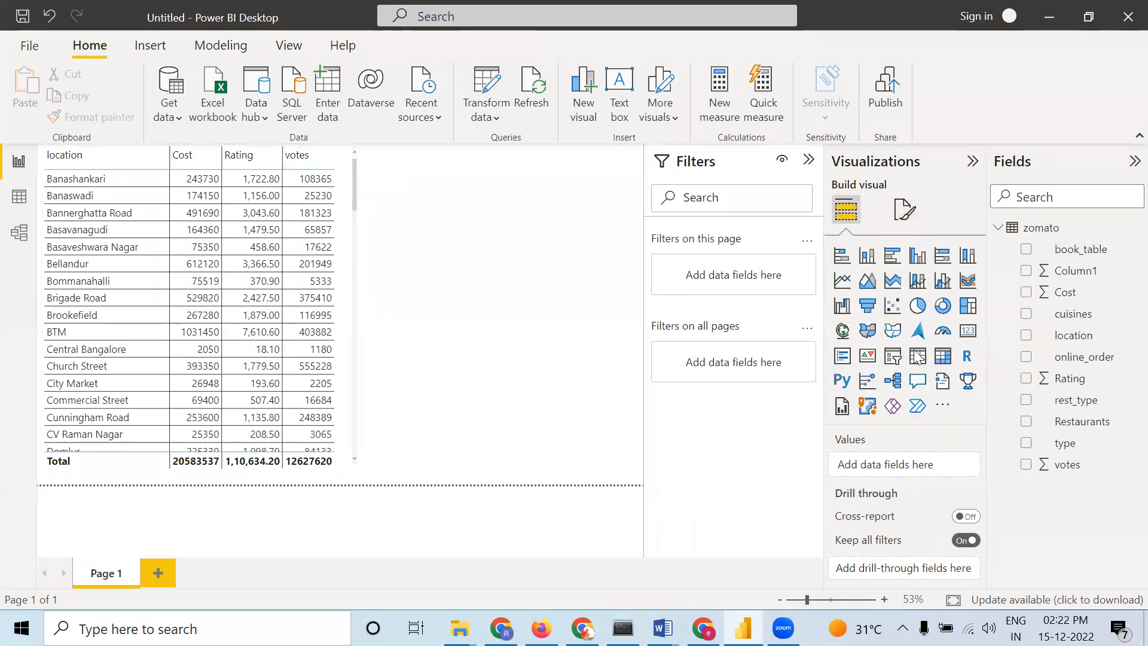
pyautogui.click(345, 359)
pyautogui.click(905, 210)
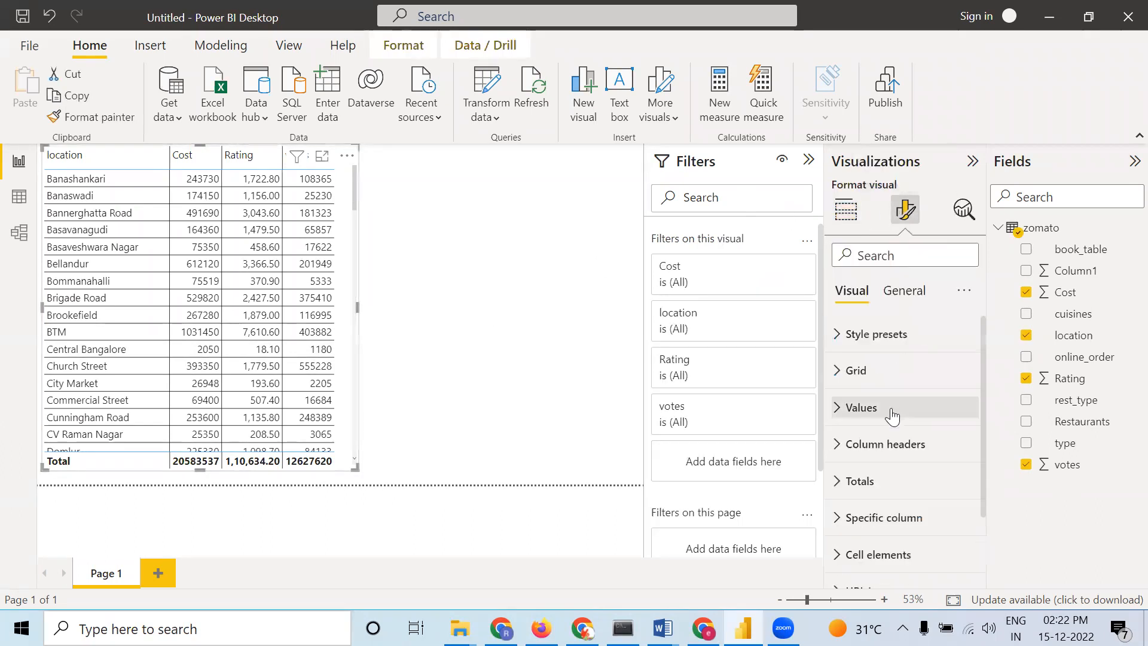
pyautogui.click(852, 371)
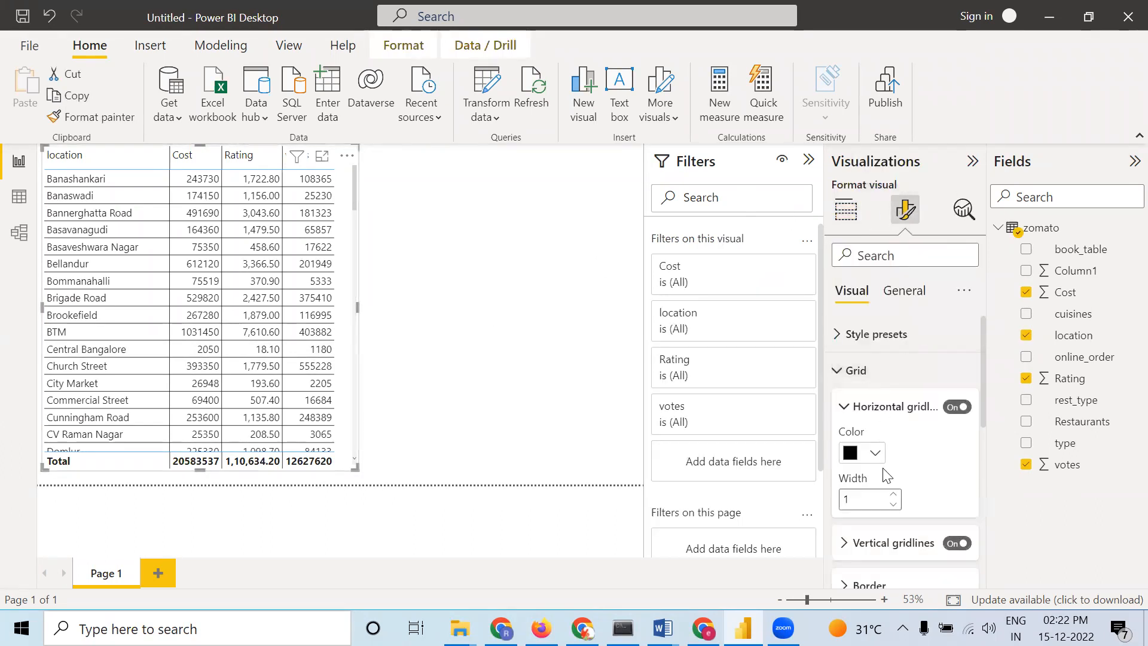
pyautogui.scroll(-1, 884, 478)
pyautogui.scroll(-2, 852, 541)
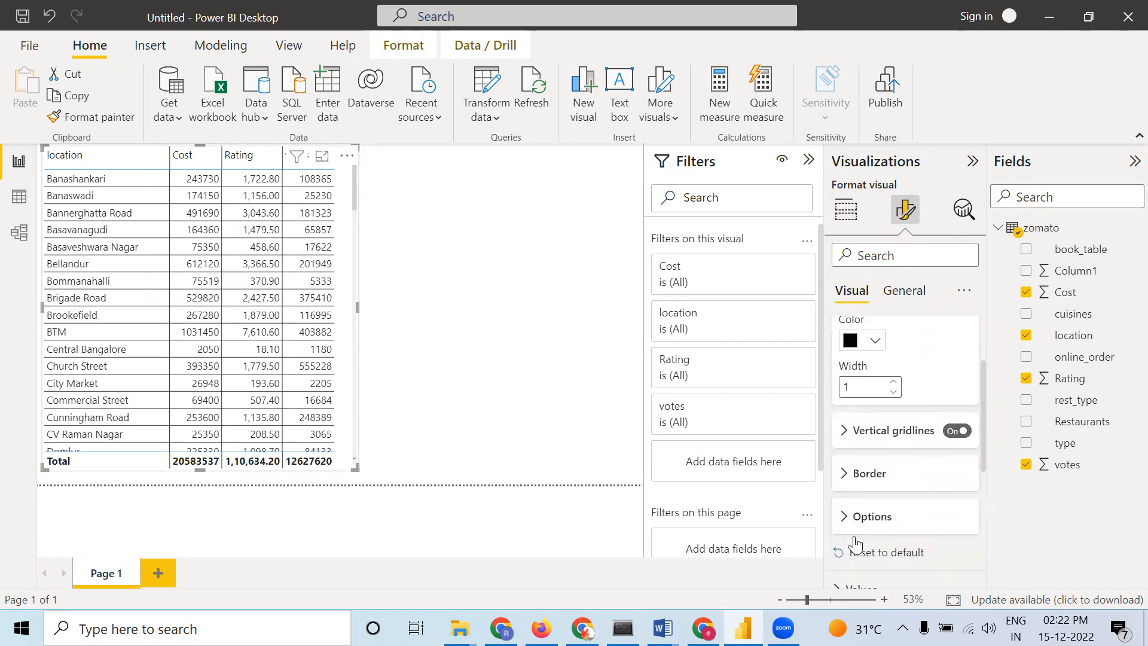
# Turn on the table border for the top, bottom, left and right positions and set its width to 3
pyautogui.click(846, 464)
pyautogui.scroll(-2, 849, 472)
pyautogui.click(850, 452)
pyautogui.click(849, 469)
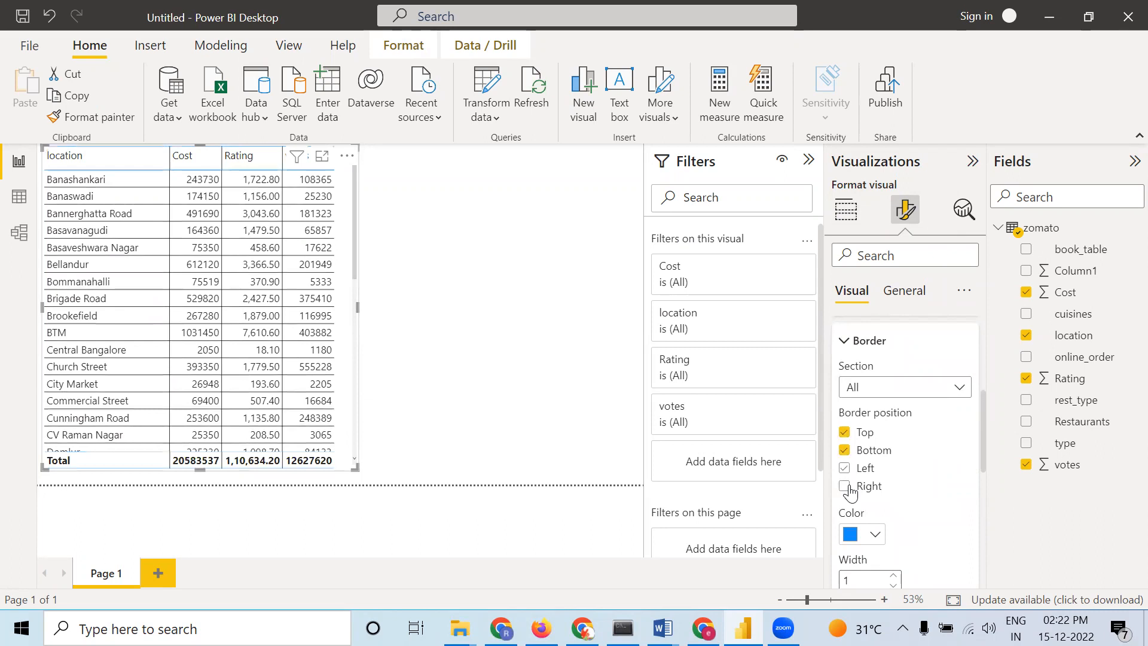
pyautogui.click(847, 487)
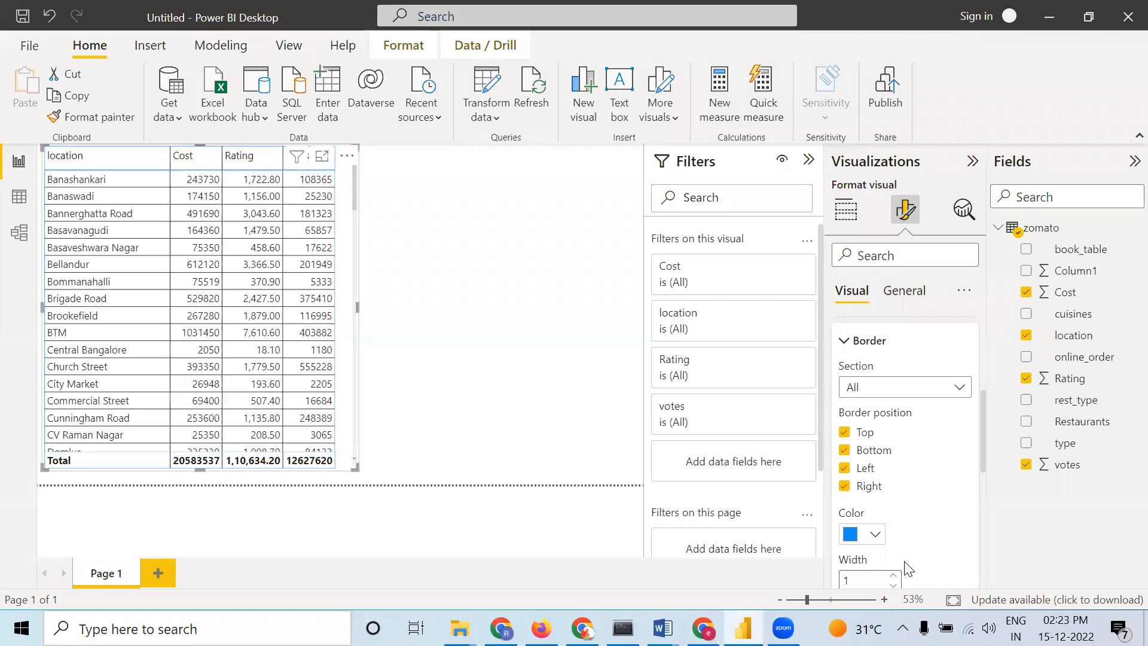
pyautogui.scroll(-1, 883, 543)
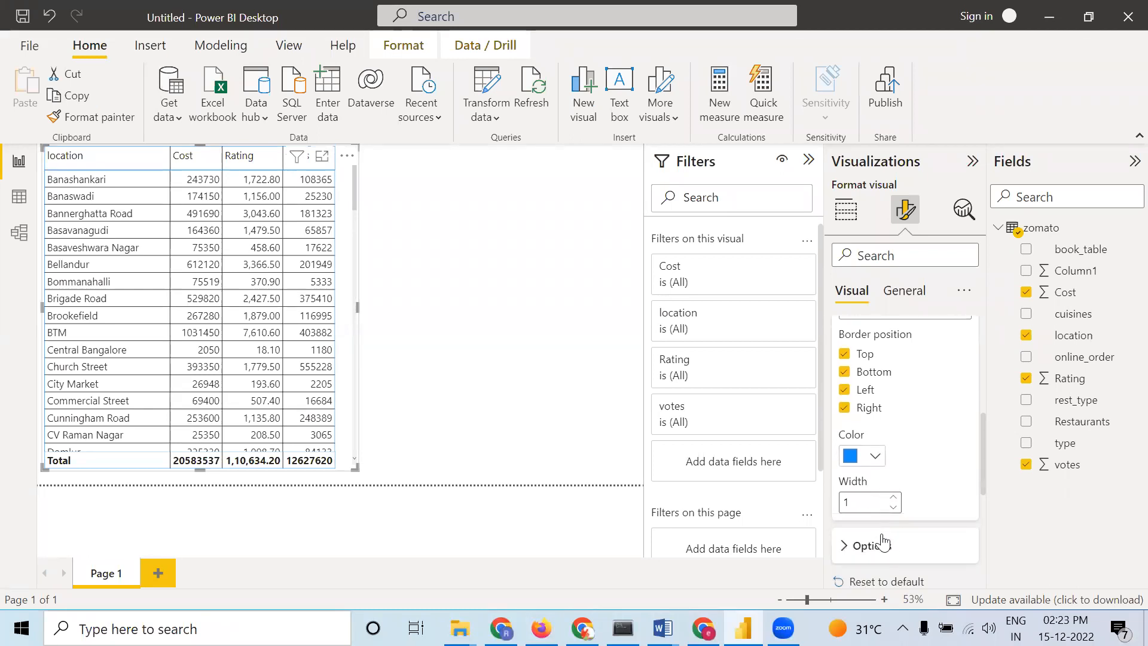
pyautogui.click(895, 497)
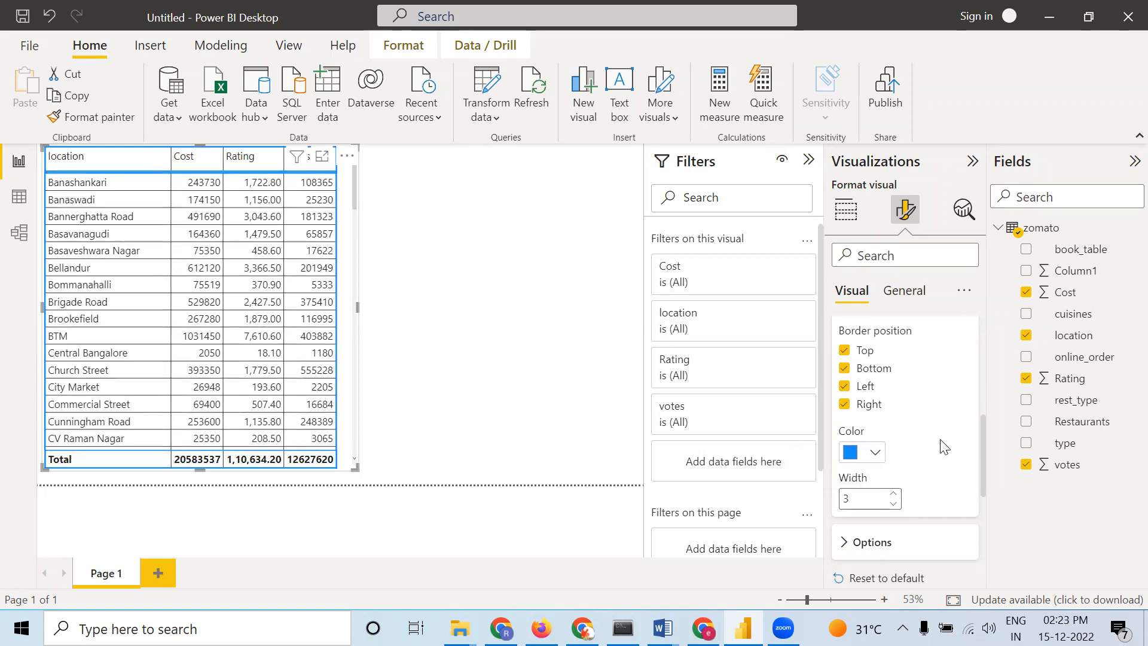
pyautogui.scroll(-2, 941, 444)
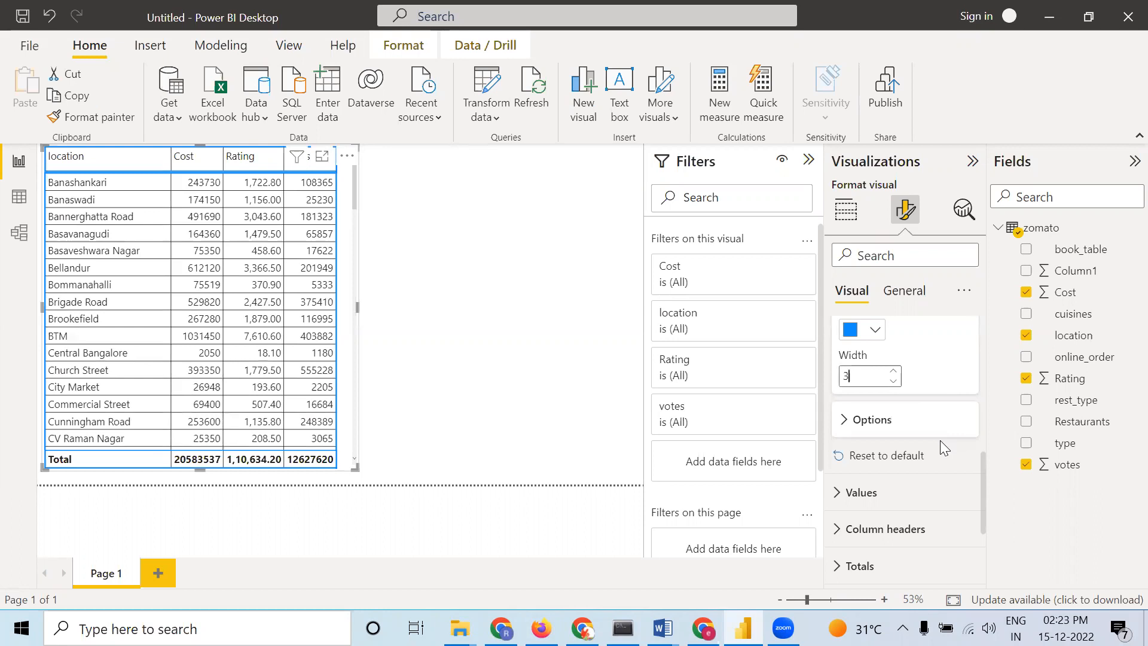
pyautogui.click(276, 628)
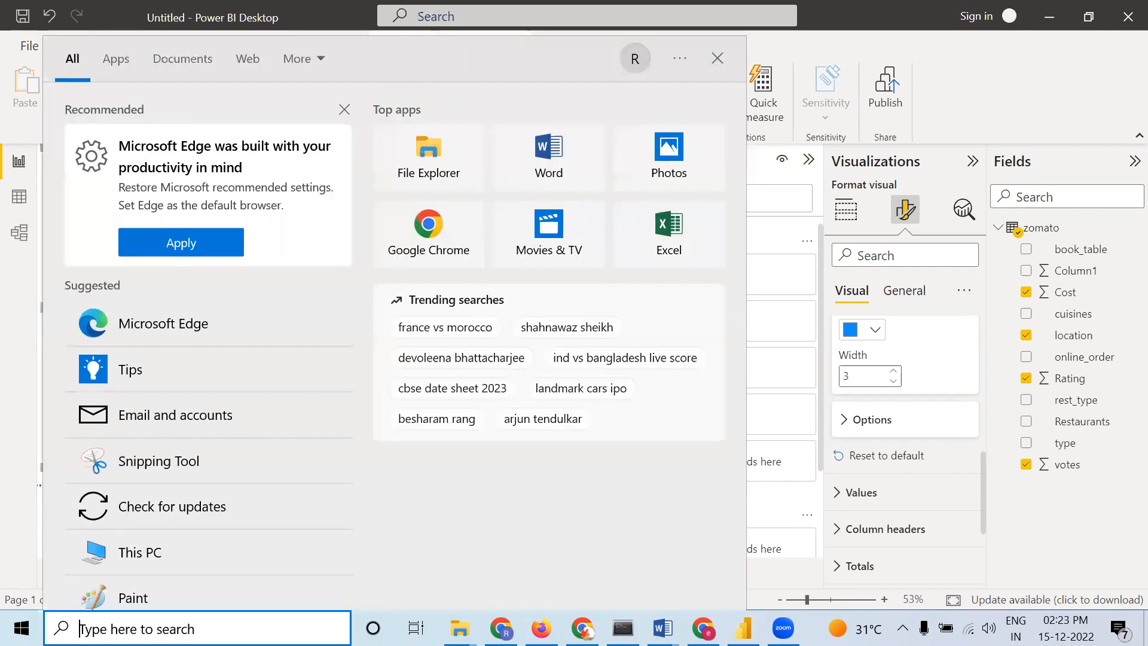
pyautogui.write('zoma')
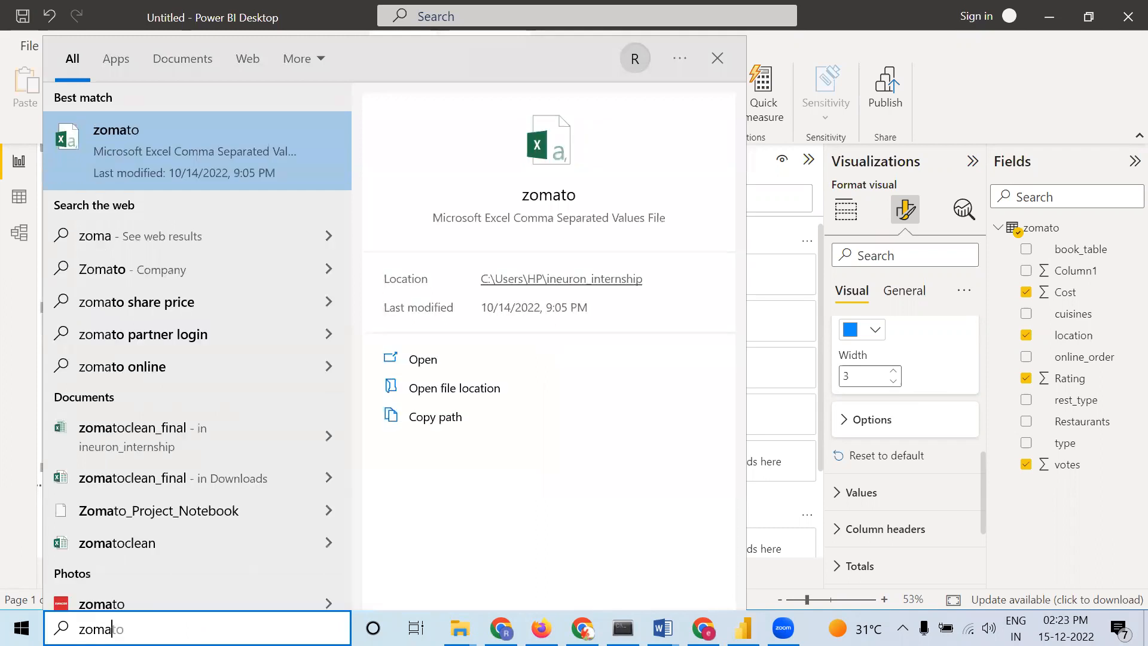
pyautogui.press('BackSpace')
pyautogui.press('BackSpace')
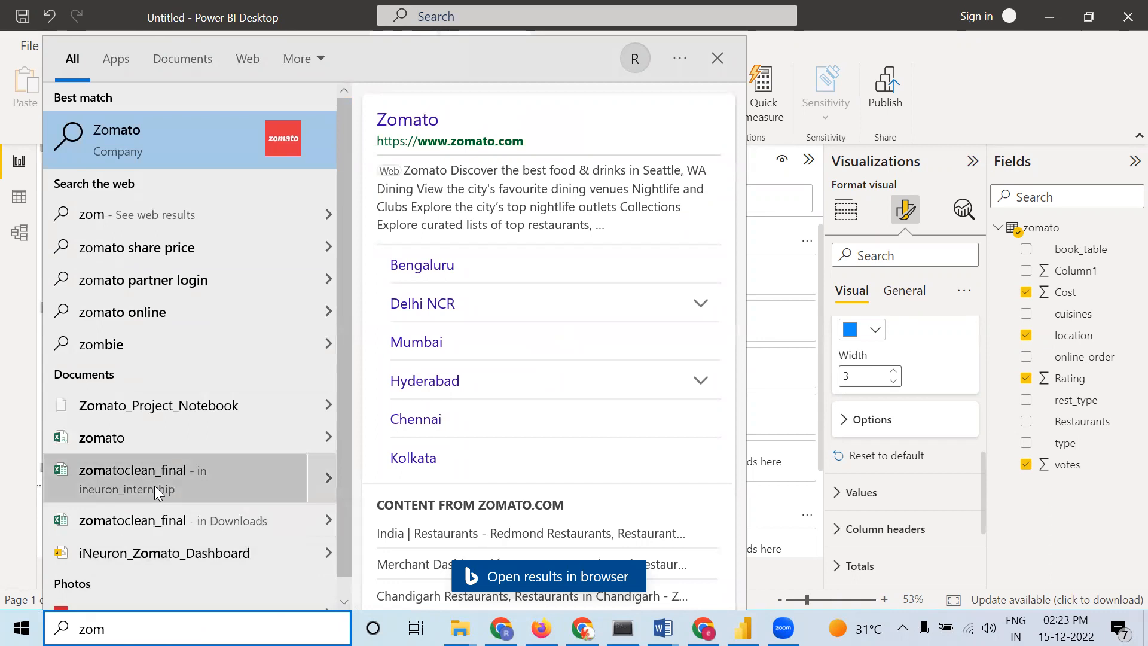
pyautogui.scroll(-1, 119, 508)
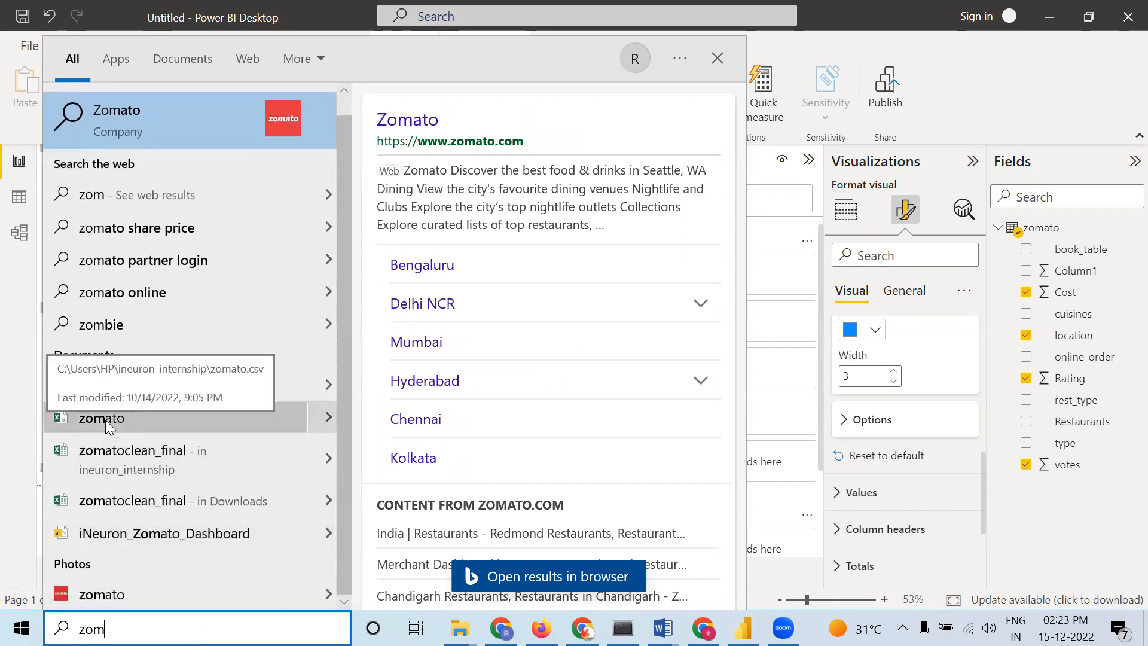
pyautogui.click(103, 416)
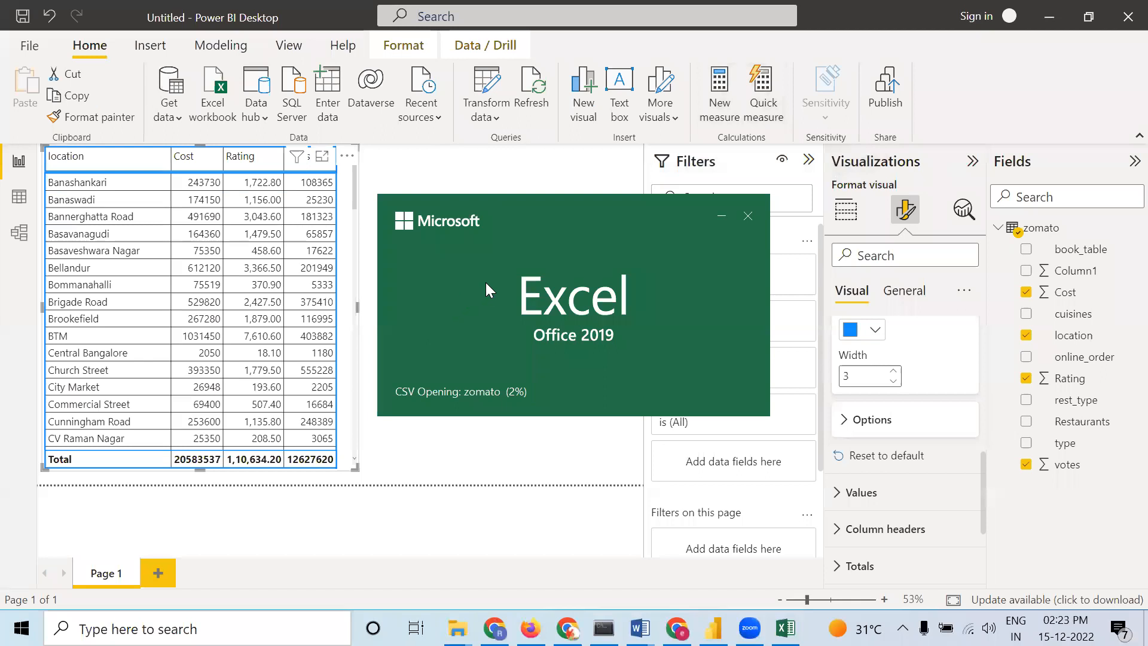
pyautogui.click(752, 218)
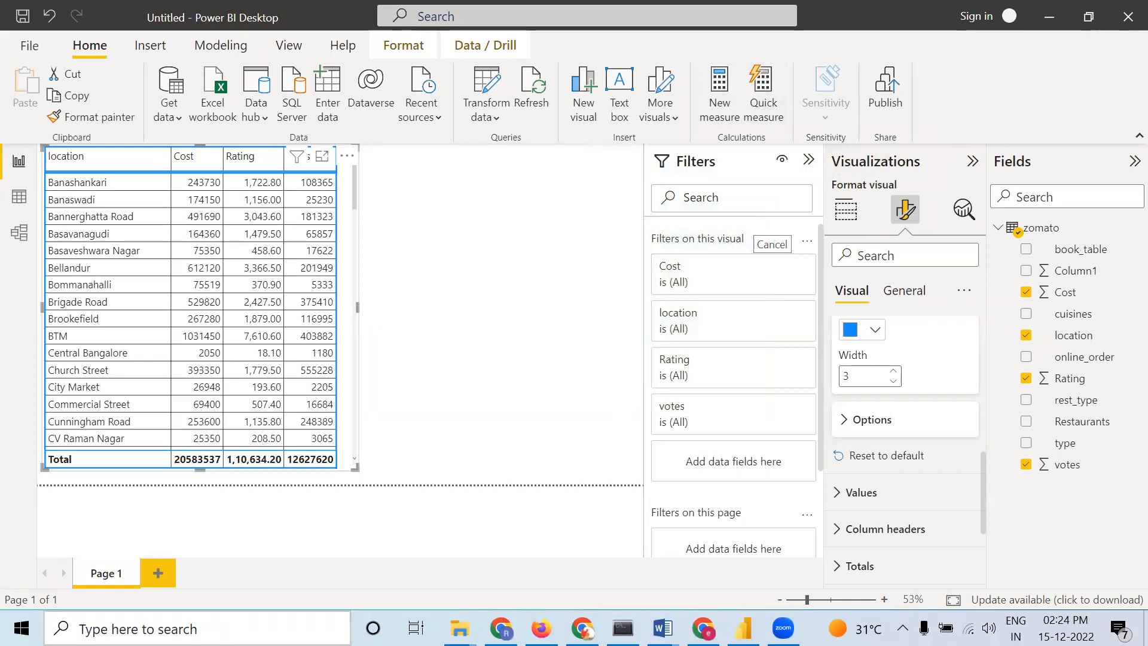
# Switch to Excel by opening the zomatoclean_final spreadsheet from Windows search and maximize its window
pyautogui.click(197, 630)
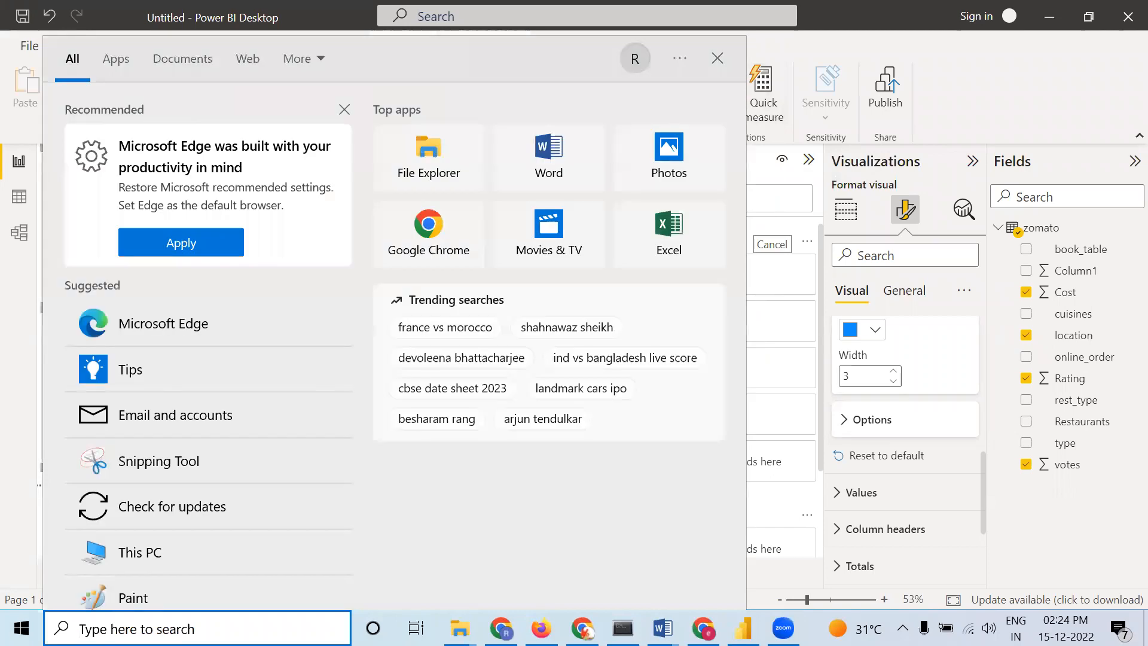
pyautogui.write('z')
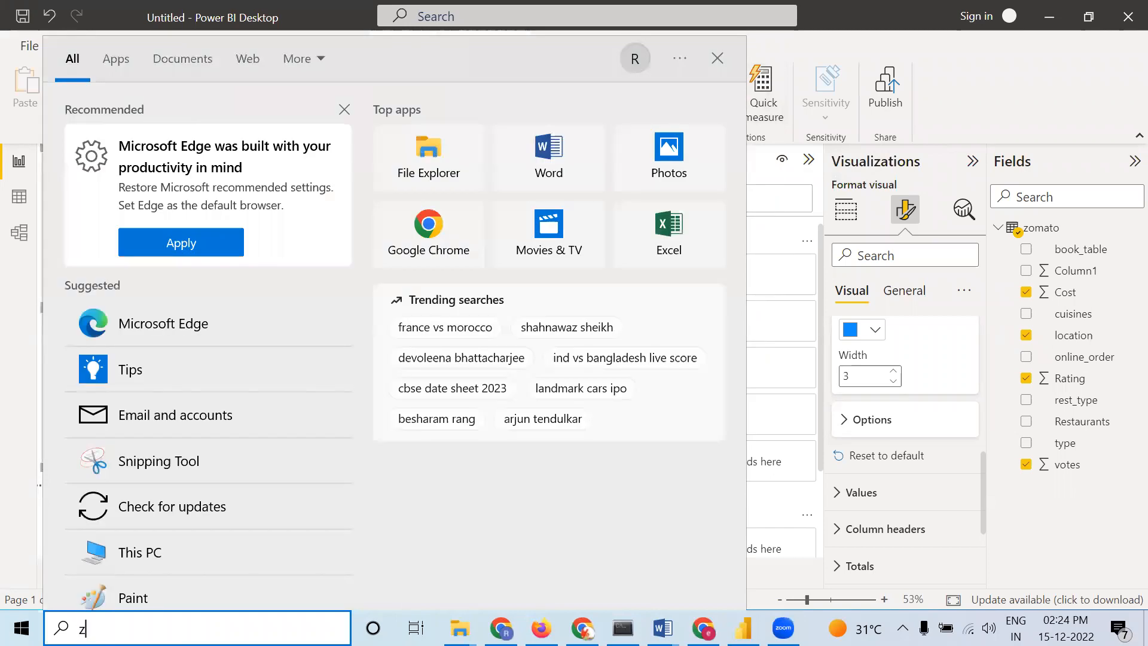
pyautogui.press('BackSpace')
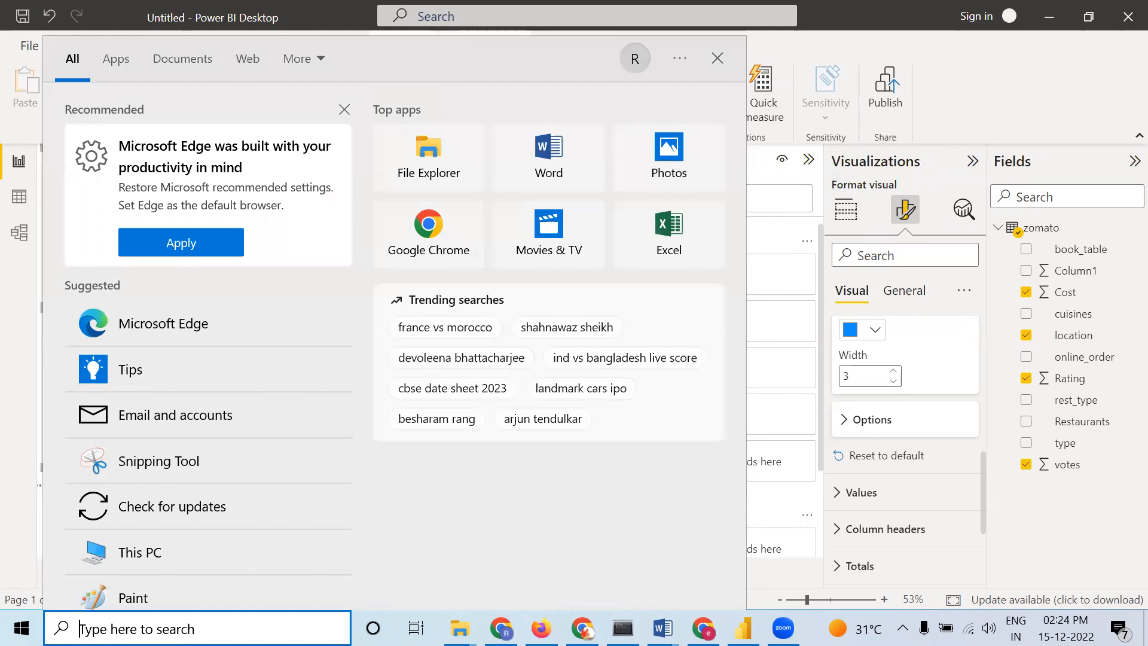
pyautogui.write('zoma')
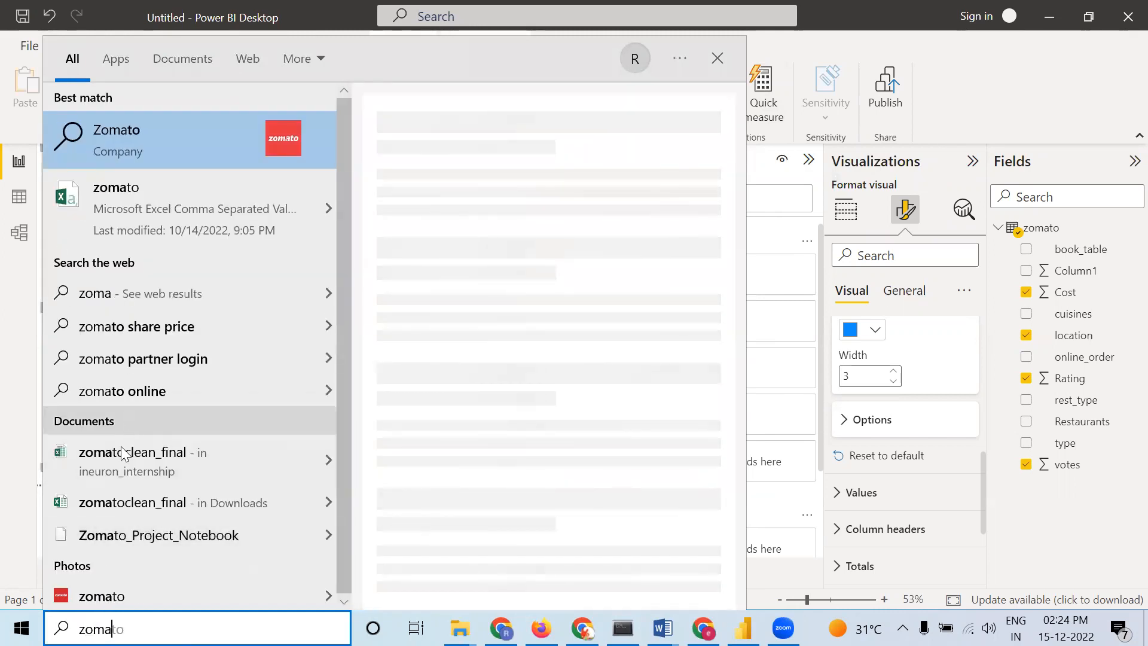
pyautogui.click(120, 450)
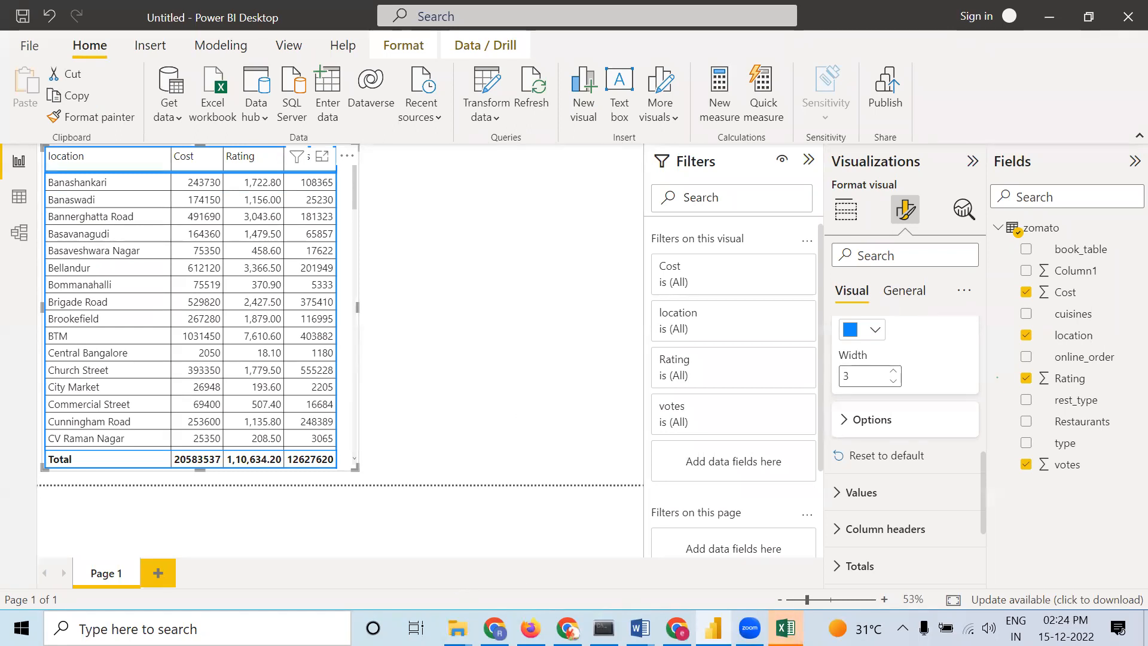
pyautogui.click(785, 628)
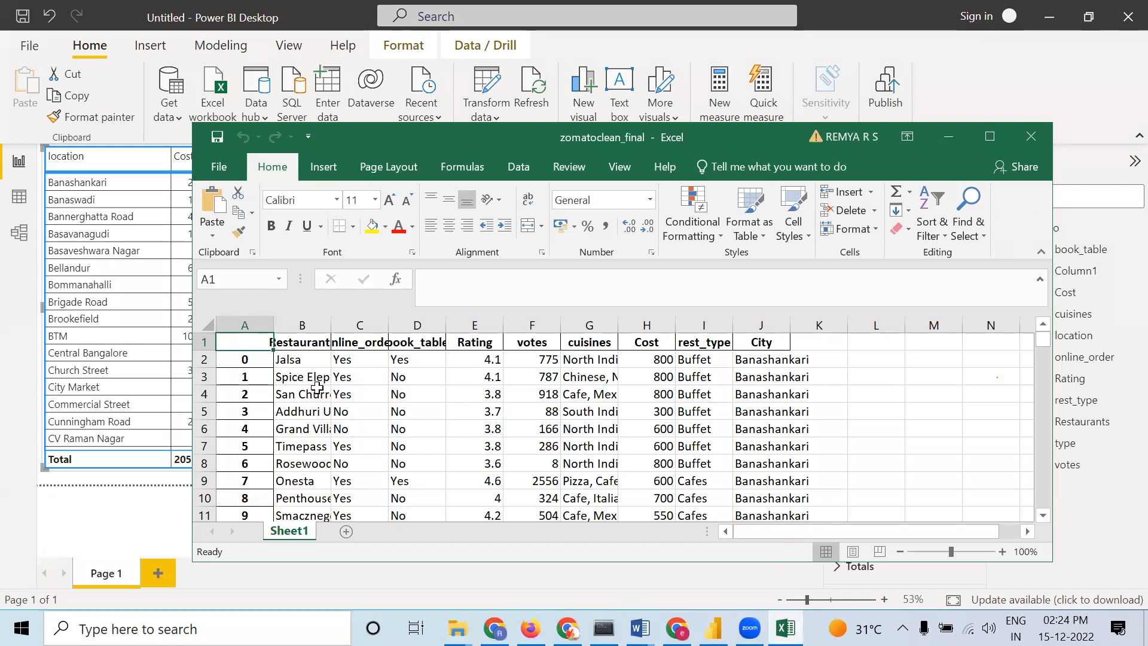
pyautogui.click(996, 136)
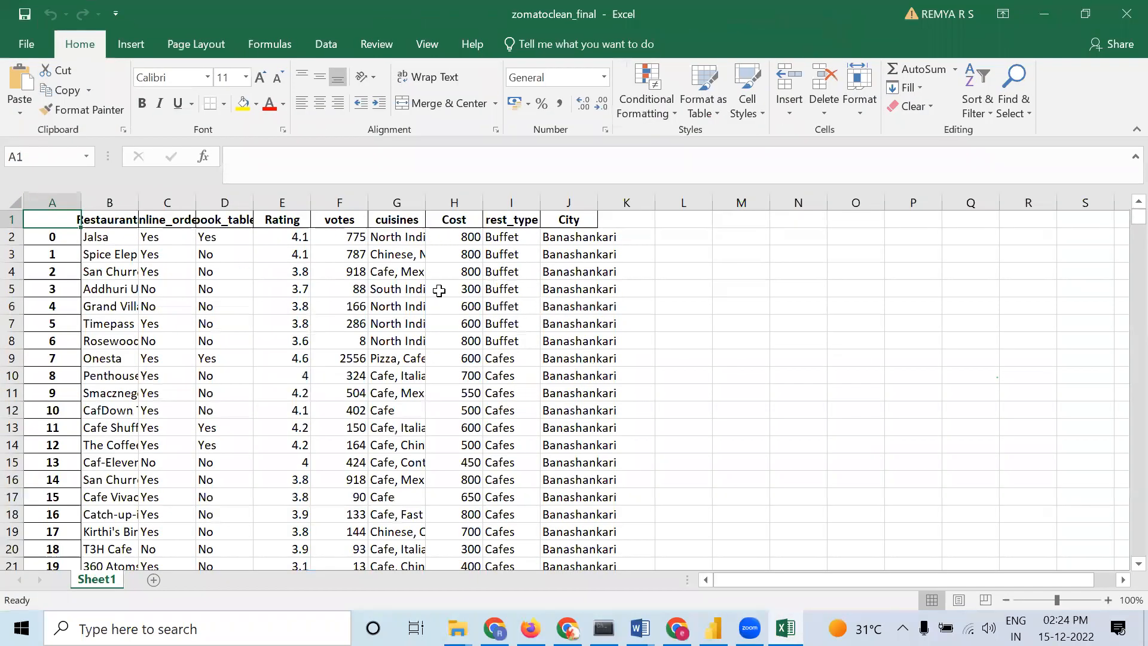
# Scroll through the spreadsheet's rows down to the end of the data and back, then minimize Excel
pyautogui.scroll(-5, 431, 296)
pyautogui.scroll(-3, 401, 385)
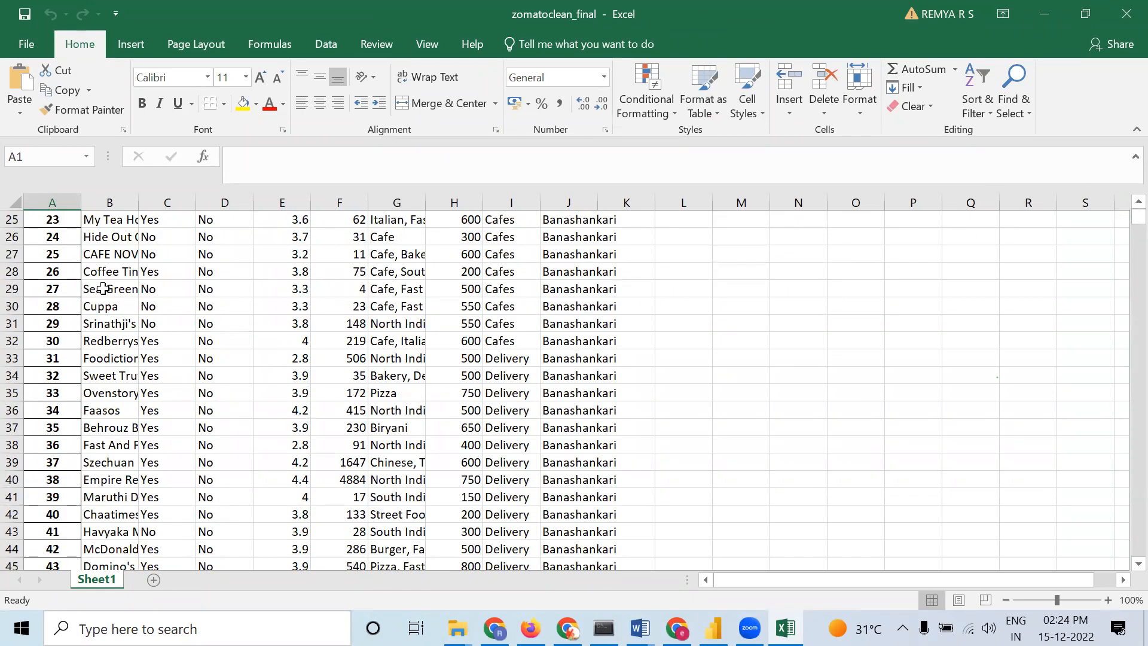
pyautogui.moveTo(1138, 219); pyautogui.dragTo(687, 607)
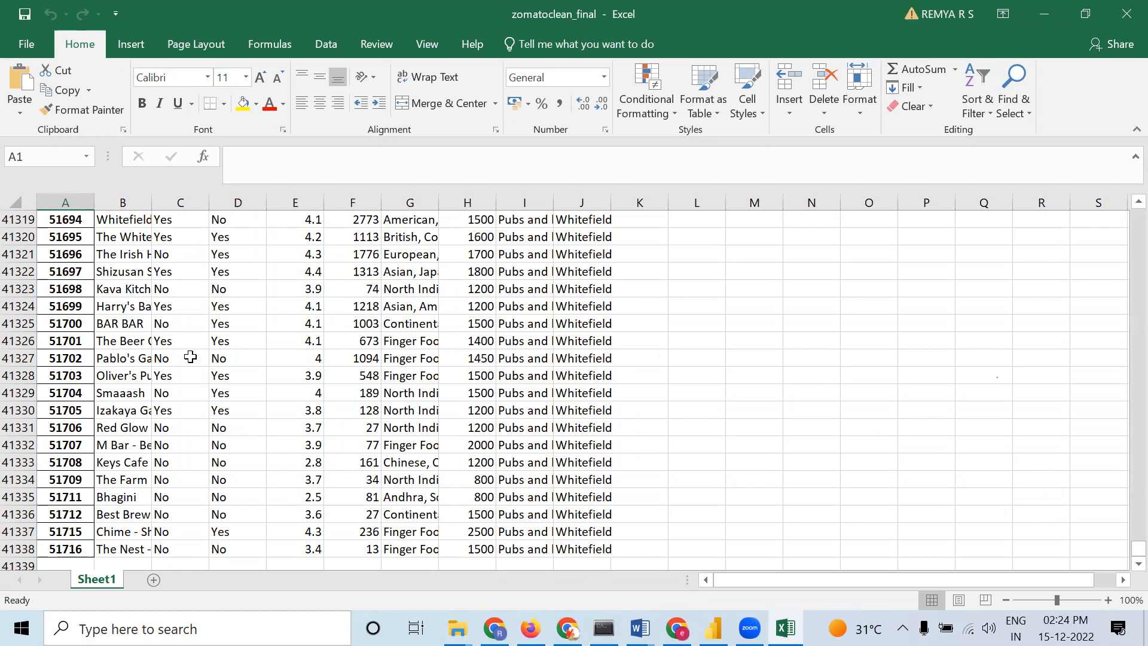
pyautogui.scroll(6, 190, 357)
pyautogui.moveTo(1132, 547); pyautogui.dragTo(1121, 424)
pyautogui.moveTo(1123, 278); pyautogui.dragTo(1124, 211)
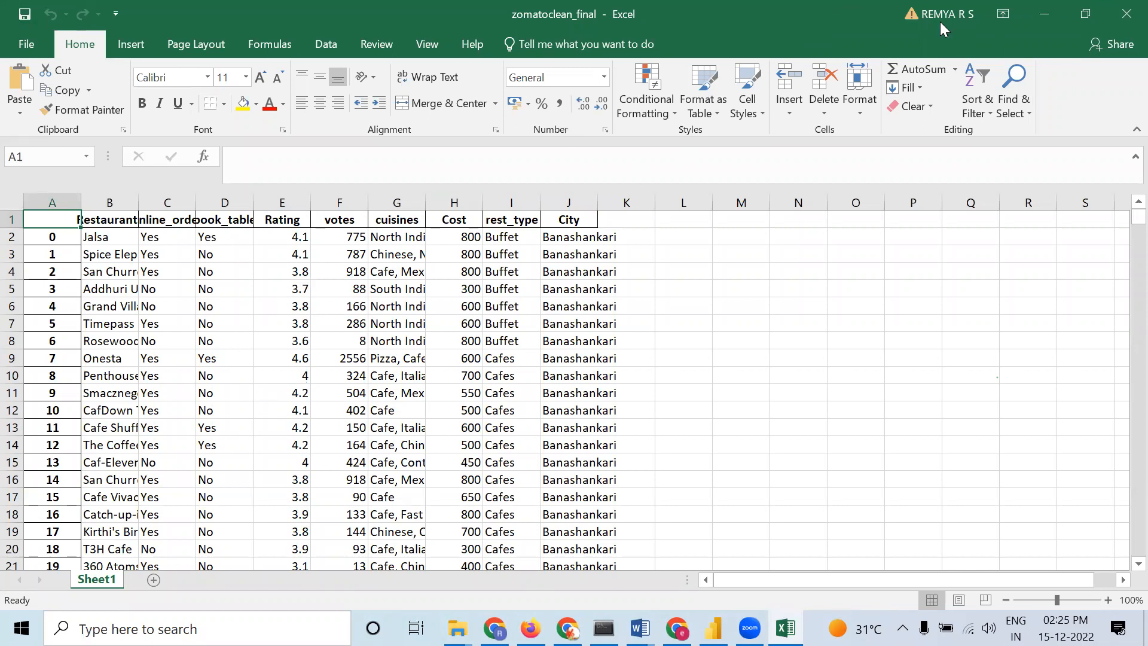
pyautogui.click(1045, 13)
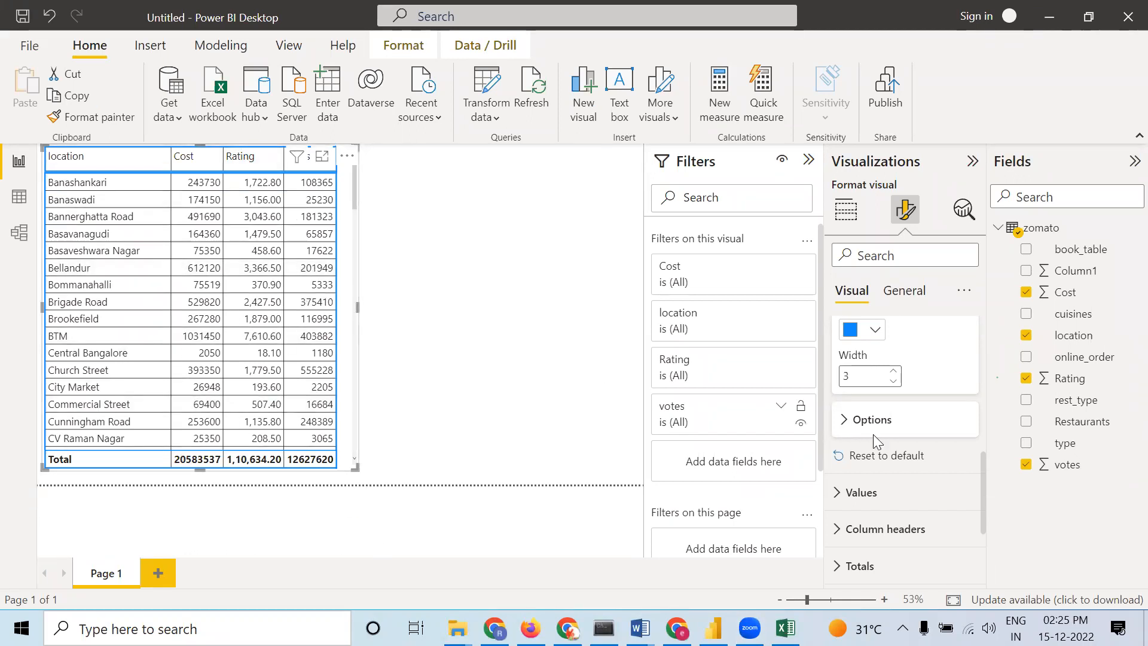
# Set the table's row padding to 2 in the Options section
pyautogui.click(849, 427)
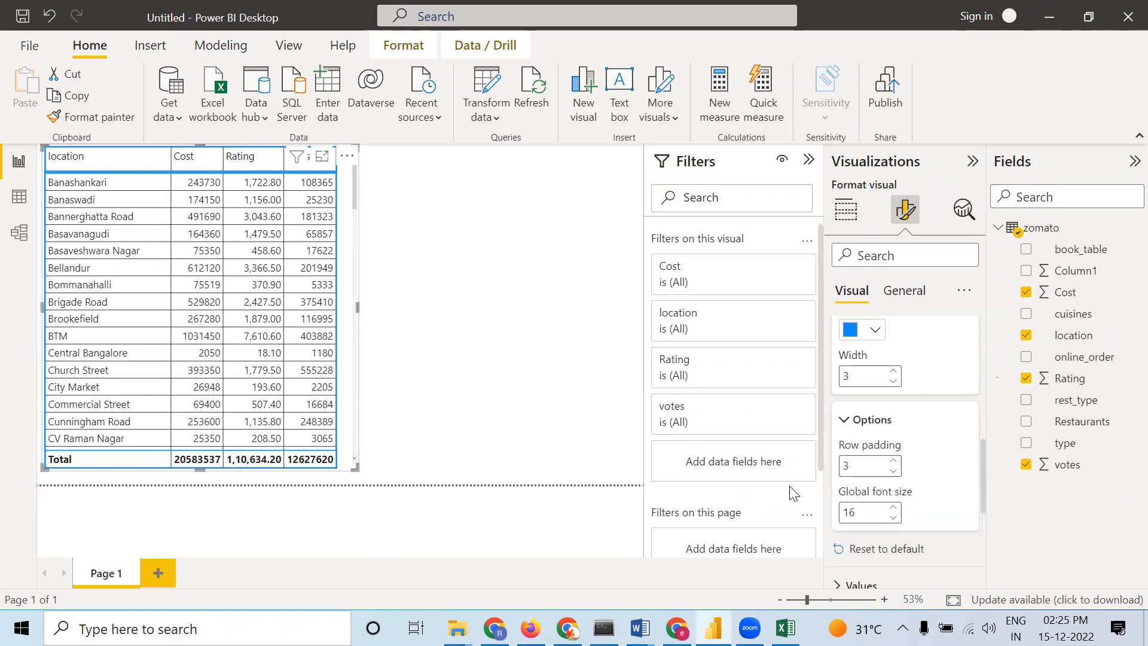
pyautogui.click(895, 463)
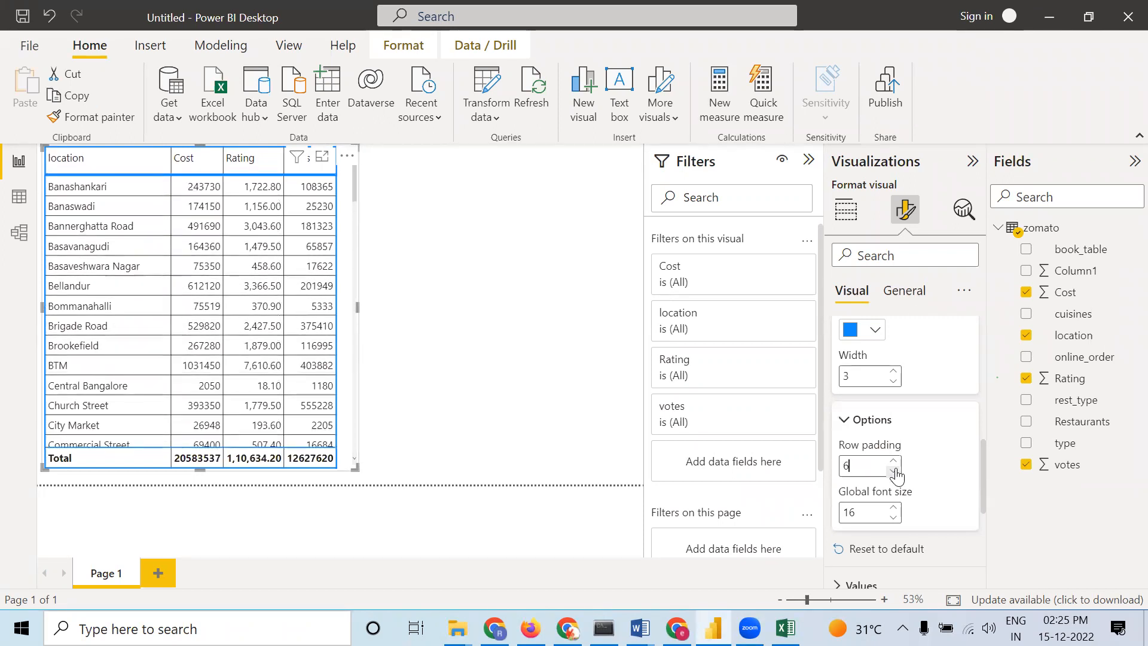
pyautogui.click(895, 471)
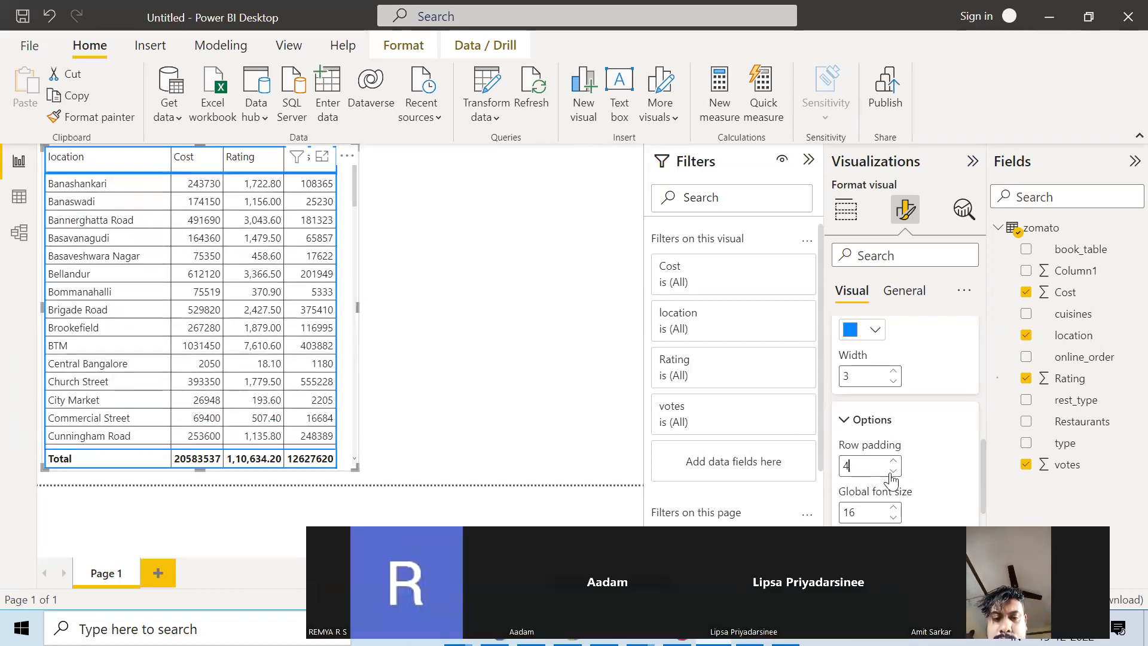
pyautogui.click(894, 472)
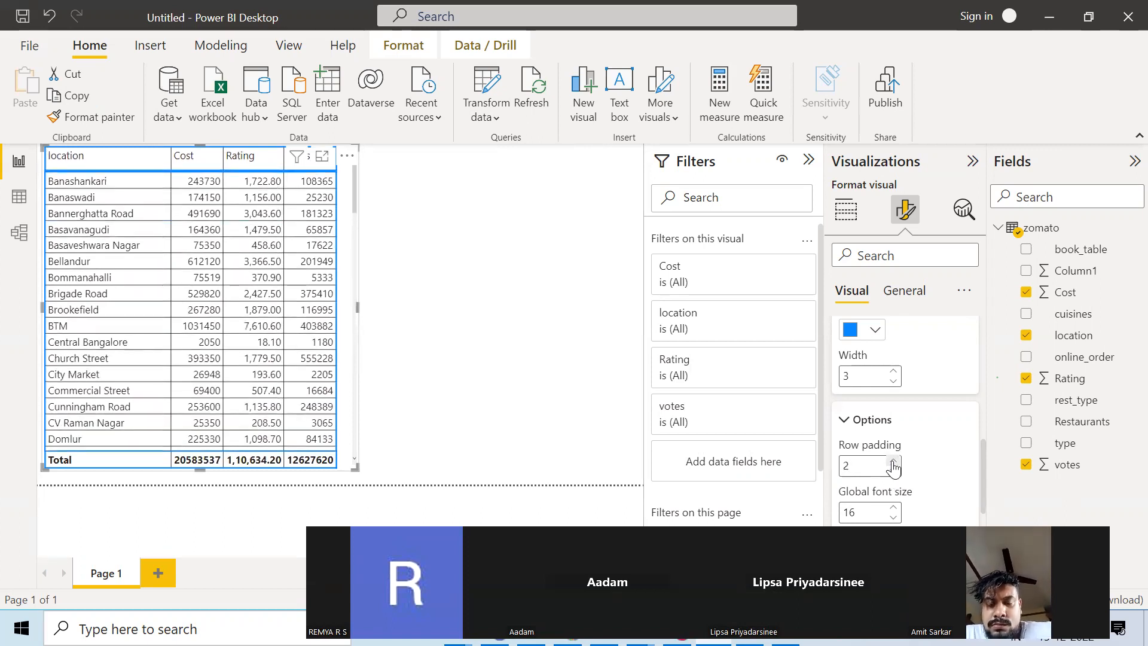
# Set the table's row padding to 9
pyautogui.click(894, 463)
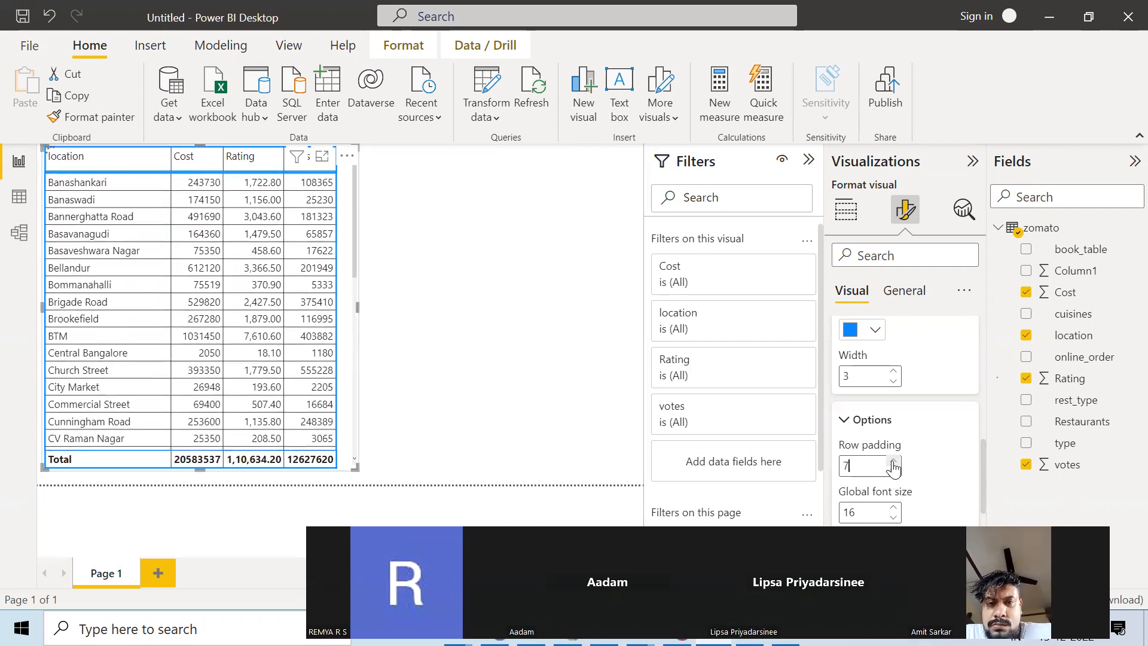
pyautogui.click(894, 463)
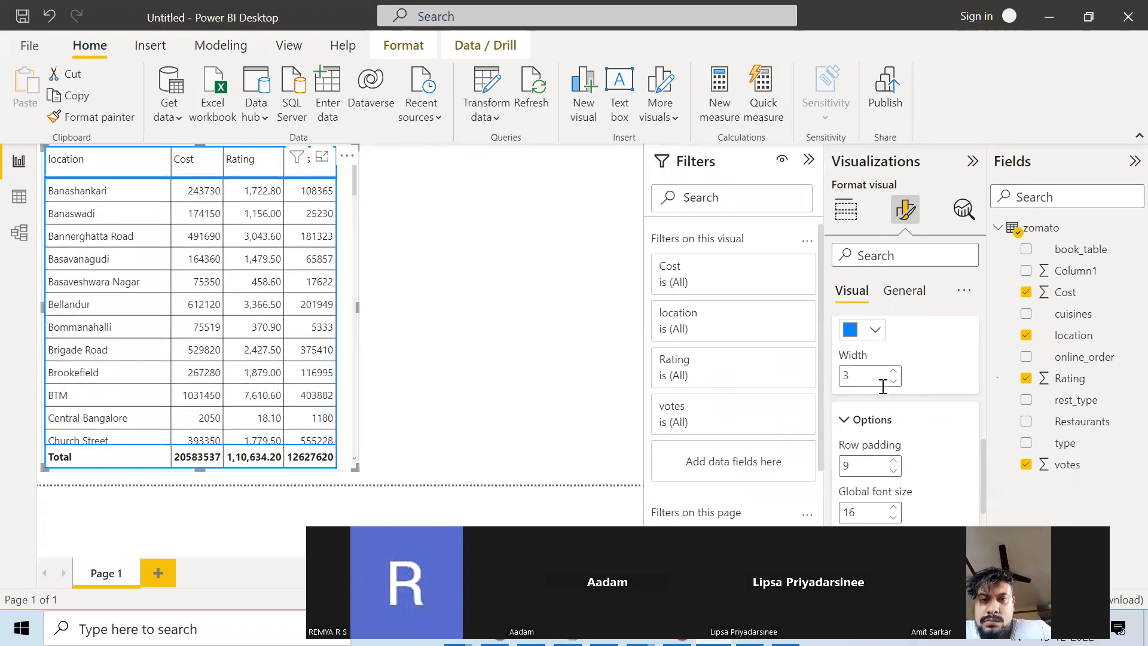
# Set the column headers' text color to red
pyautogui.scroll(-3, 938, 442)
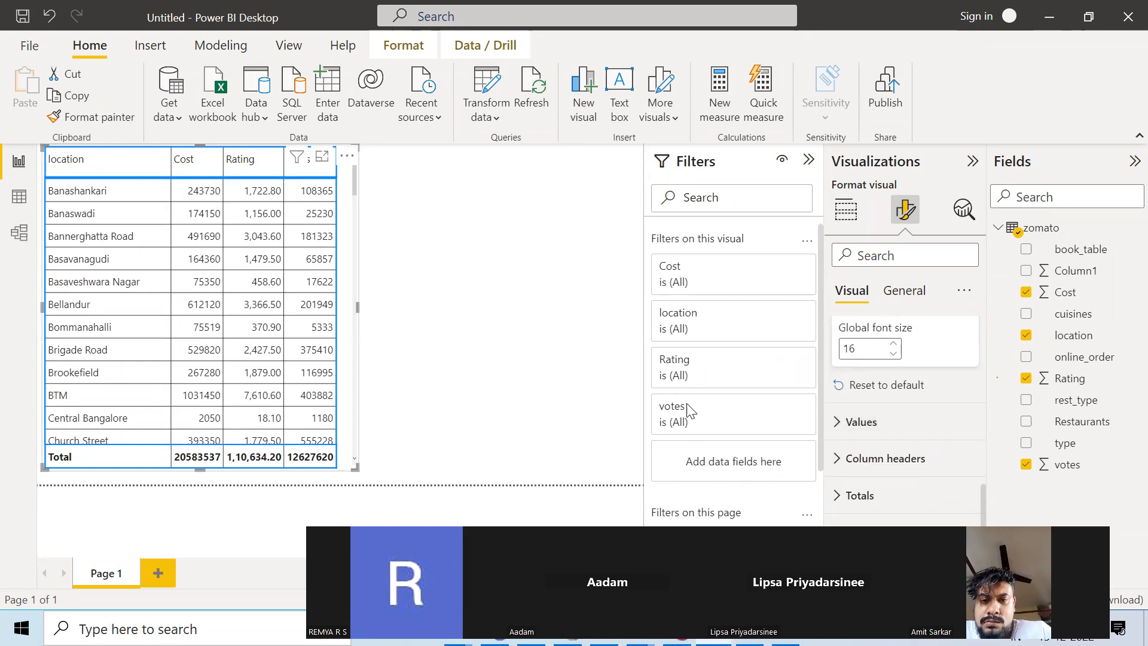
pyautogui.click(865, 422)
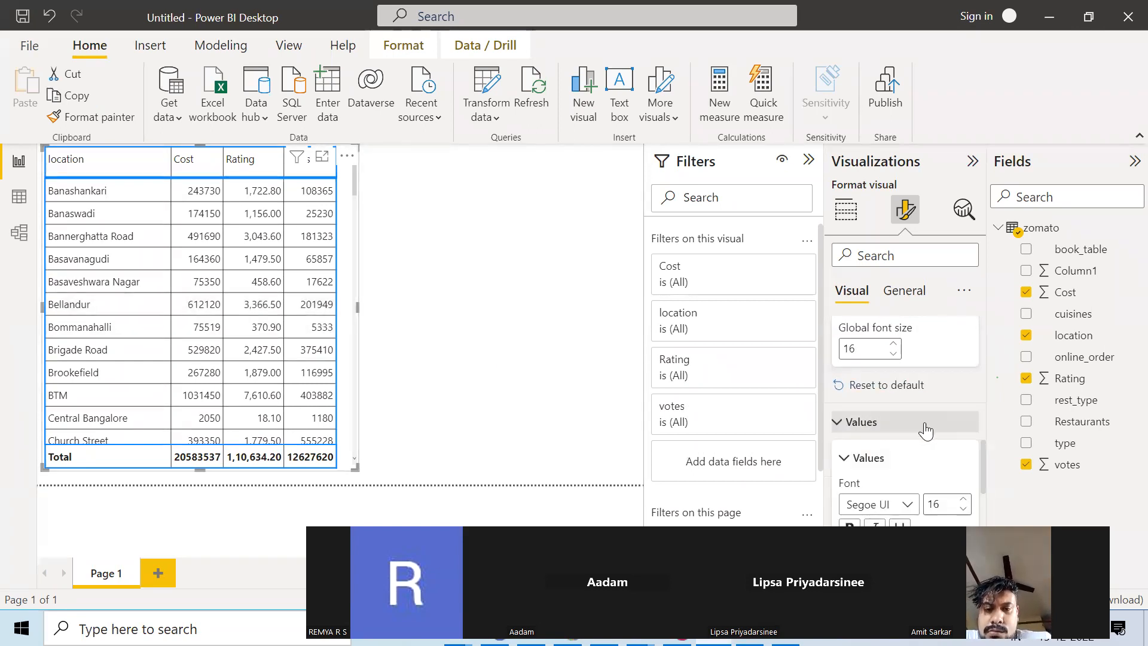
pyautogui.scroll(-3, 895, 429)
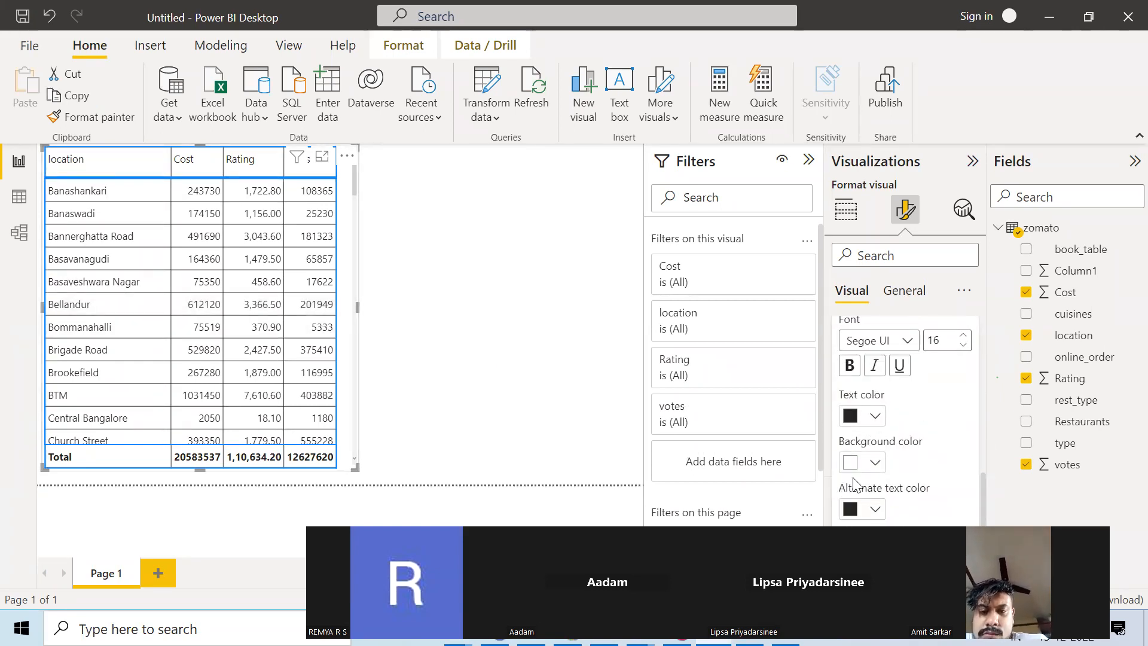
pyautogui.scroll(-2, 891, 459)
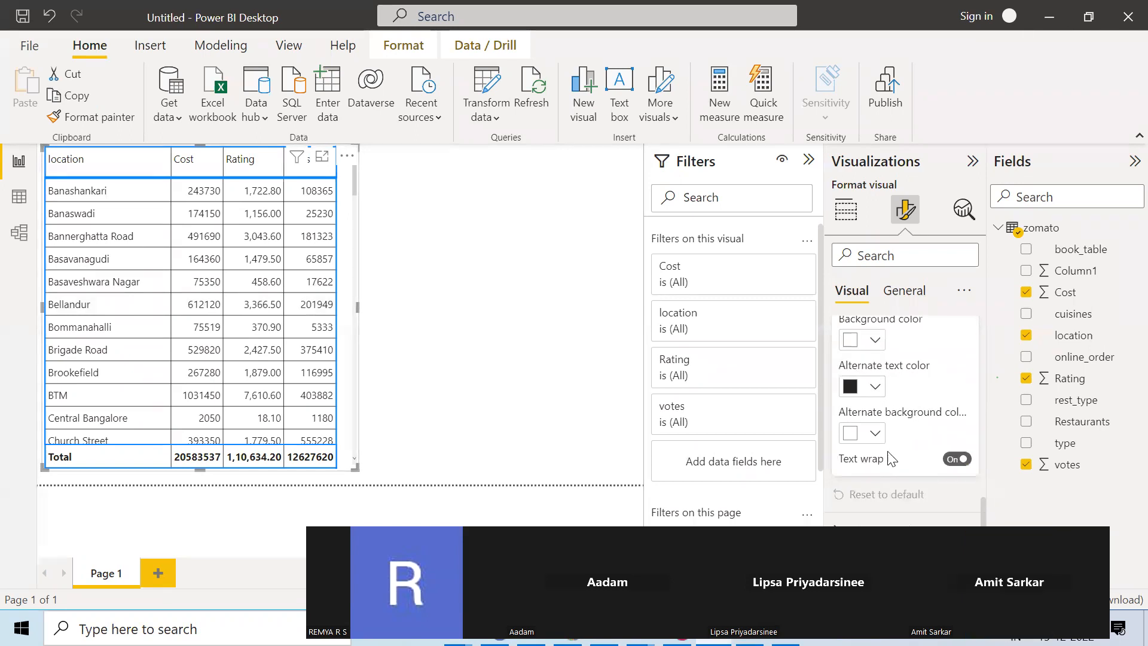
pyautogui.scroll(-3, 924, 442)
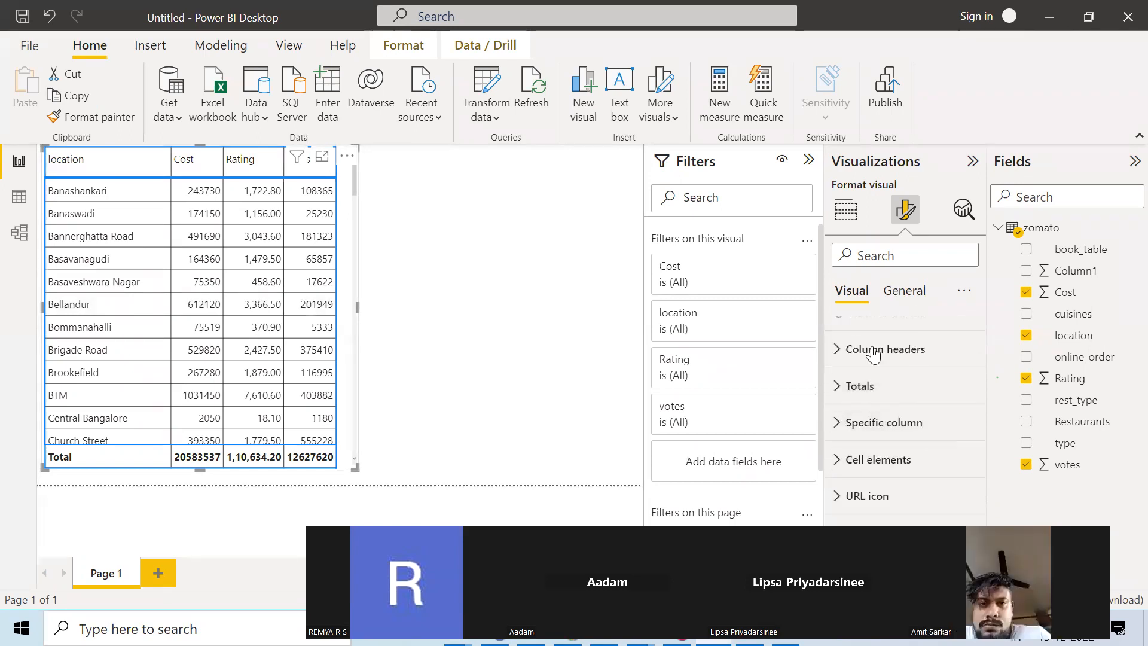
pyautogui.click(834, 354)
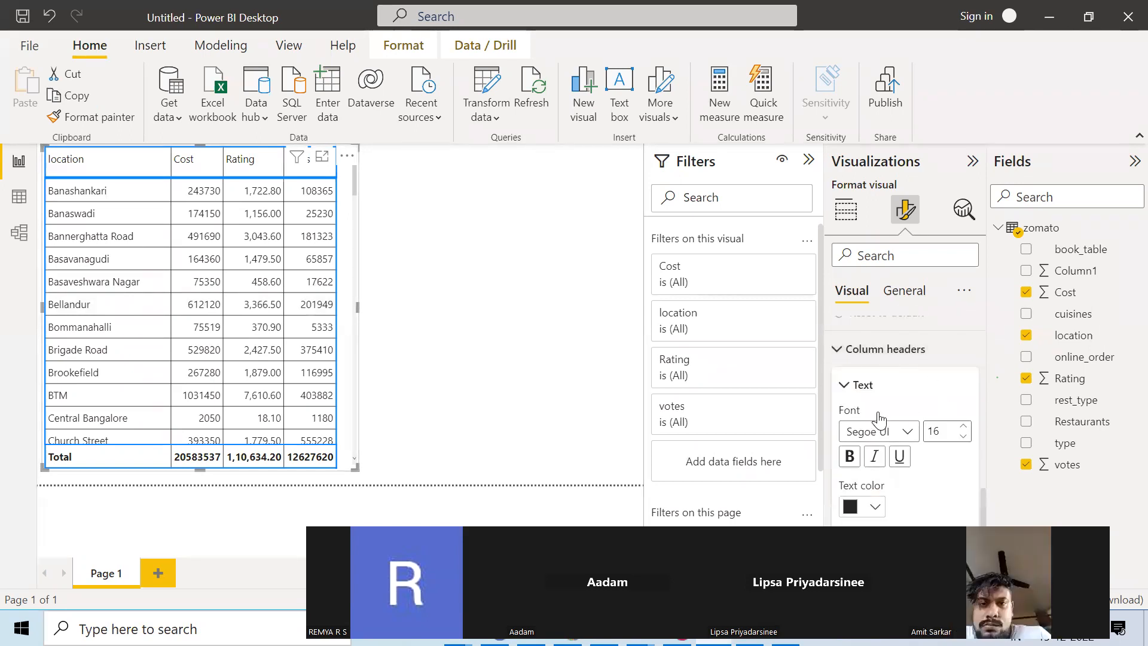
pyautogui.scroll(-2, 855, 395)
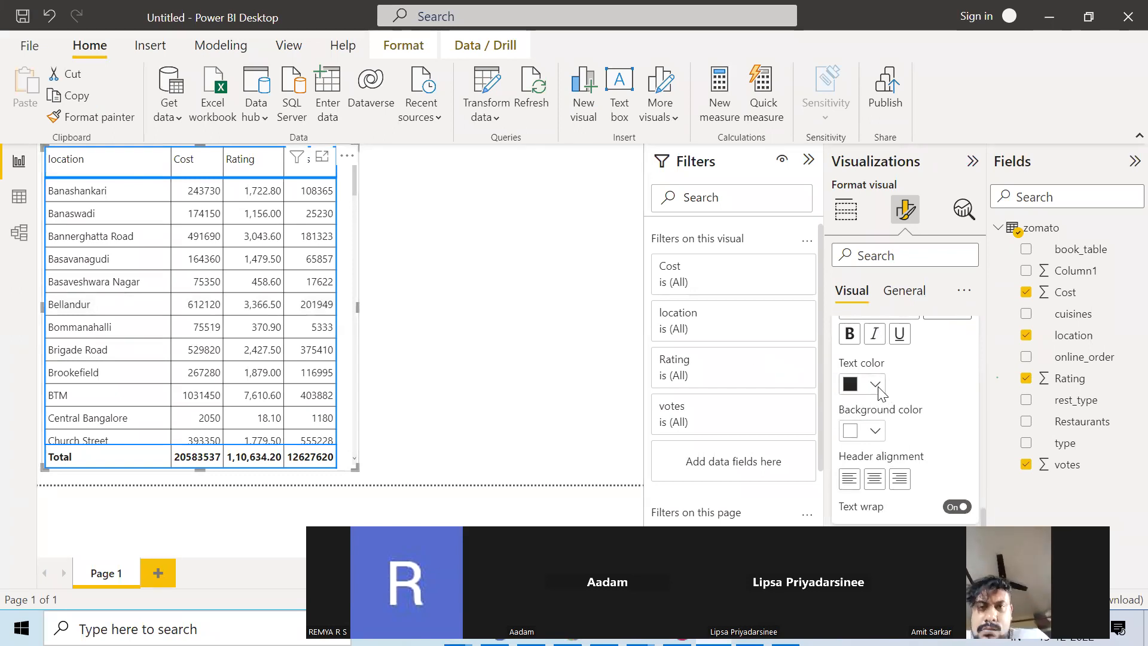
pyautogui.click(875, 384)
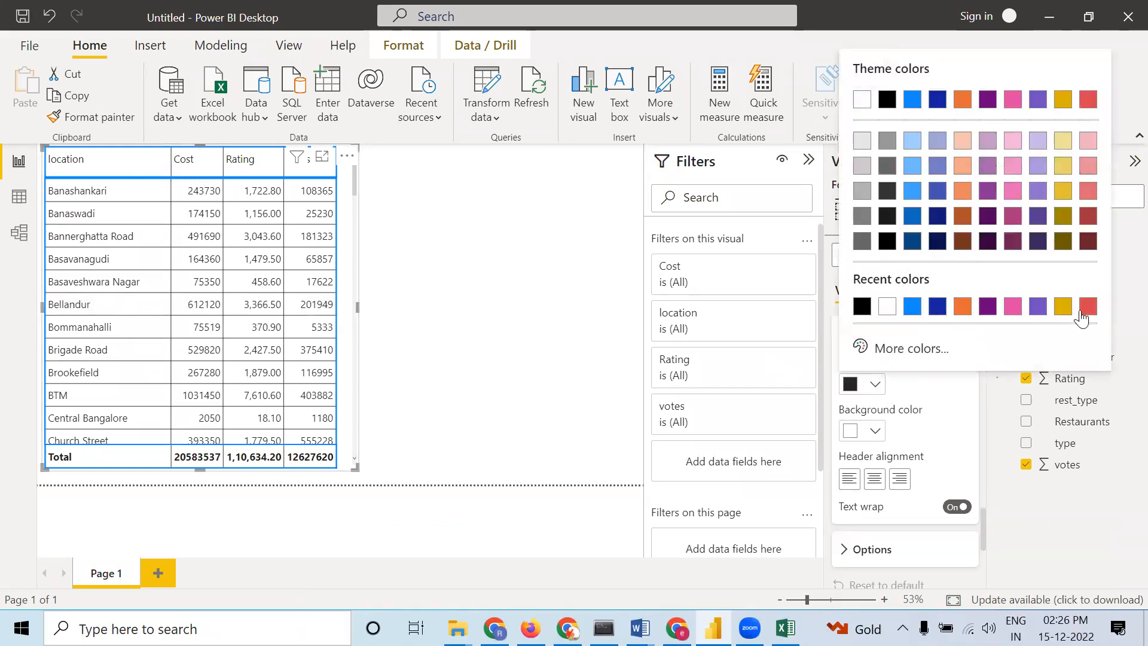
pyautogui.click(1093, 314)
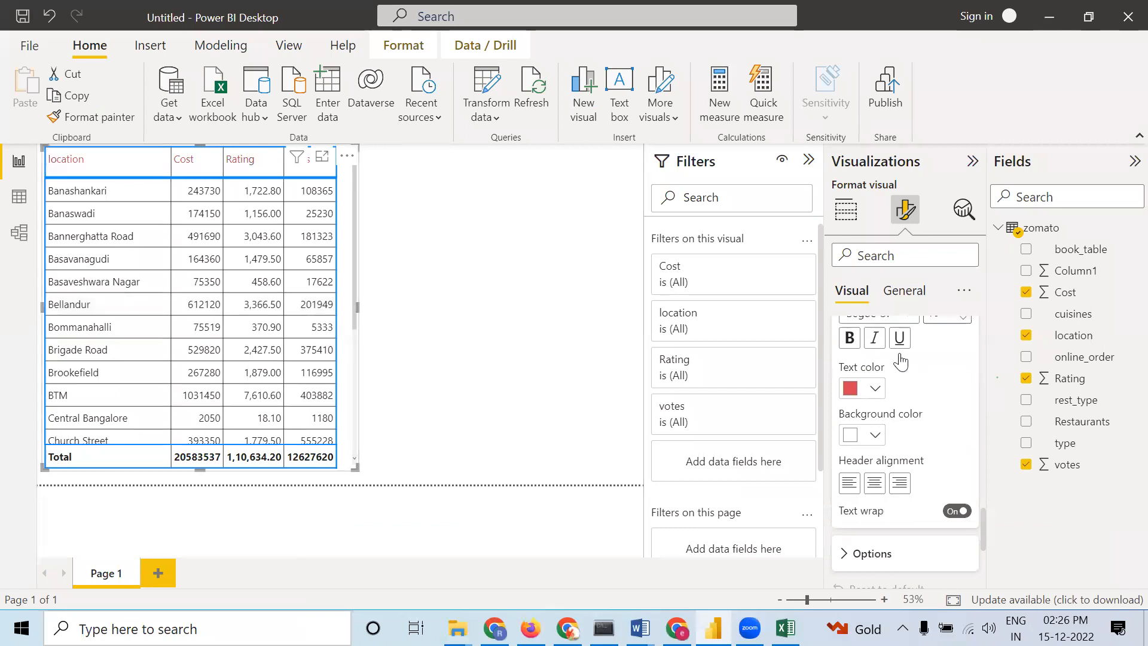
# Change the column headers' font to Comic Sans MS and center the header alignment
pyautogui.click(882, 390)
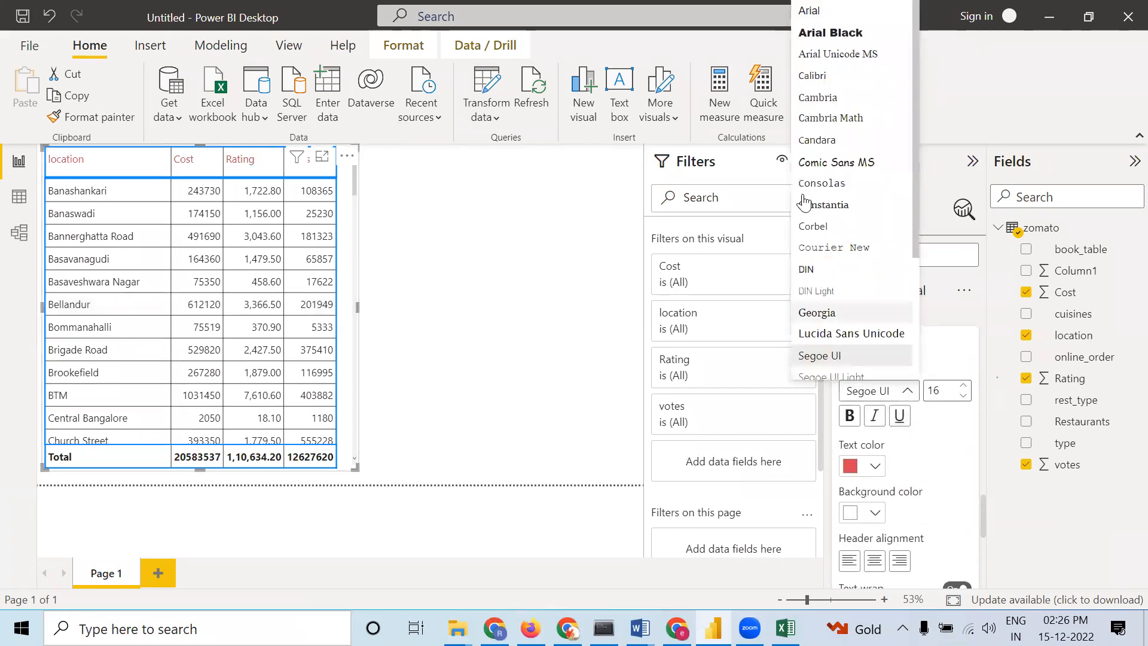
pyautogui.click(836, 162)
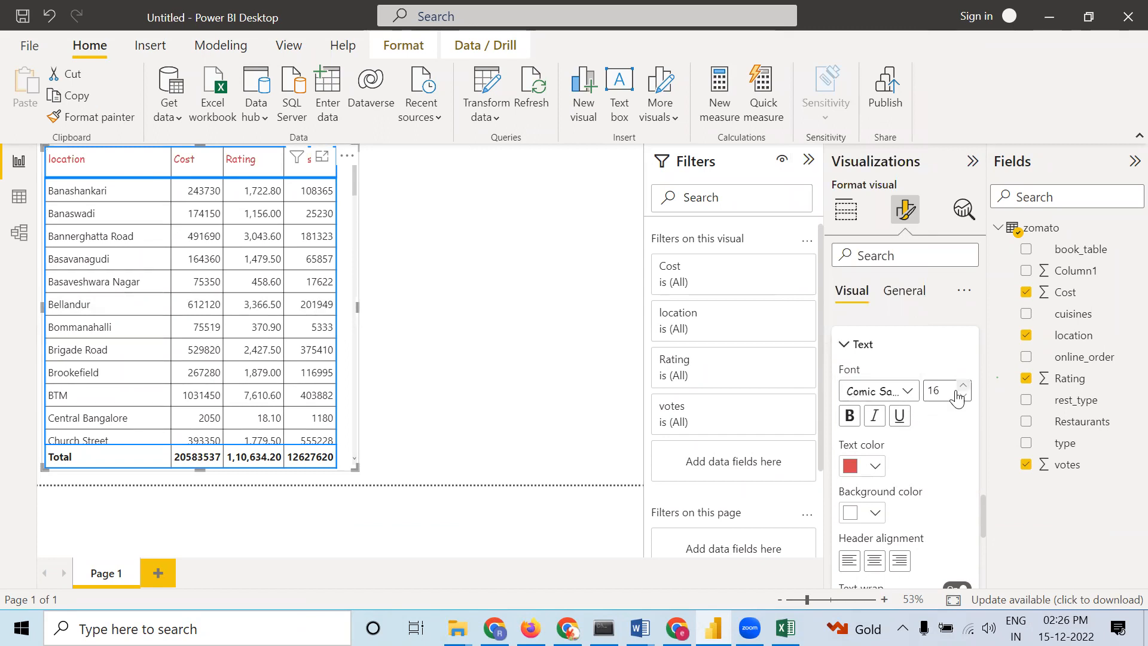
pyautogui.scroll(-4, 921, 474)
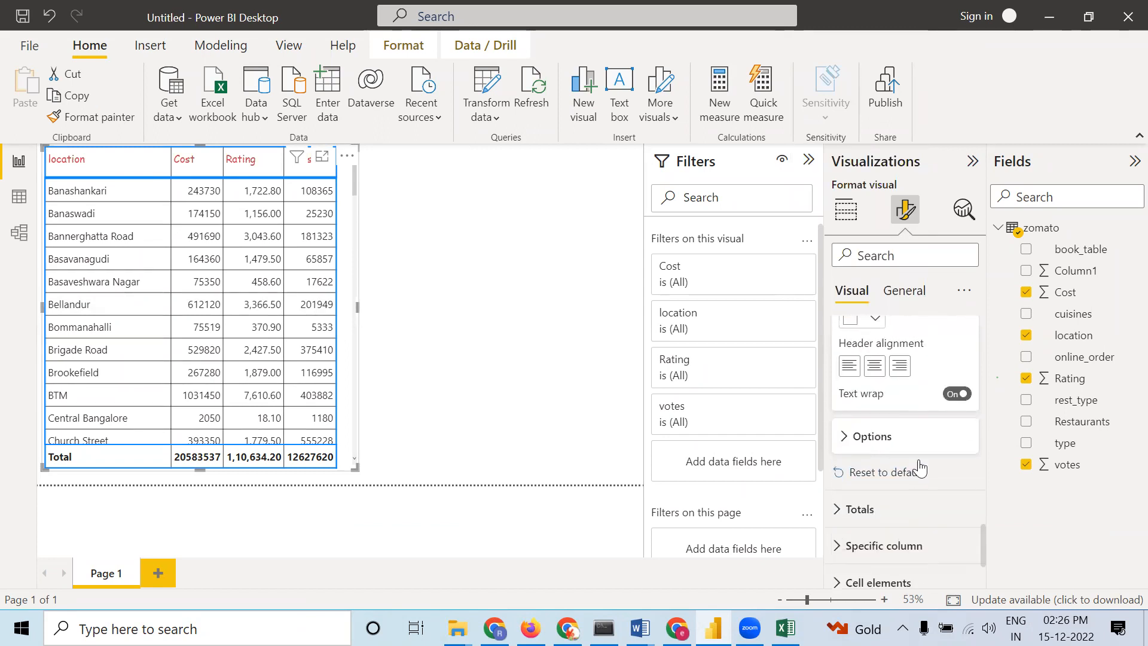
pyautogui.click(877, 366)
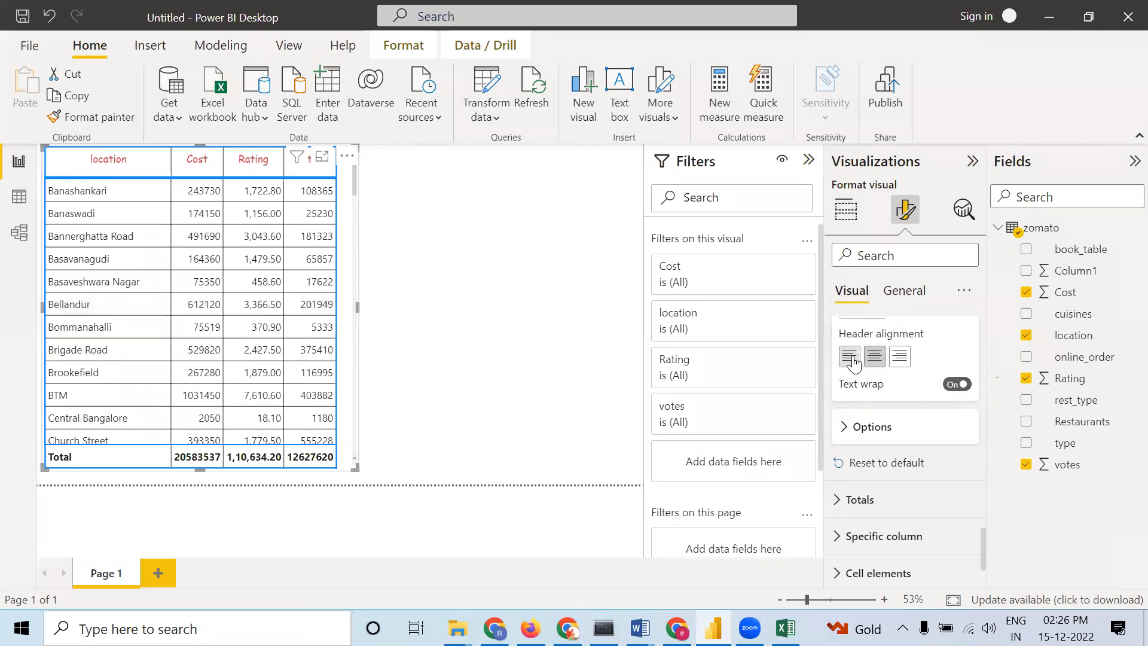
# Set the table's image height to 68 px
pyautogui.click(847, 437)
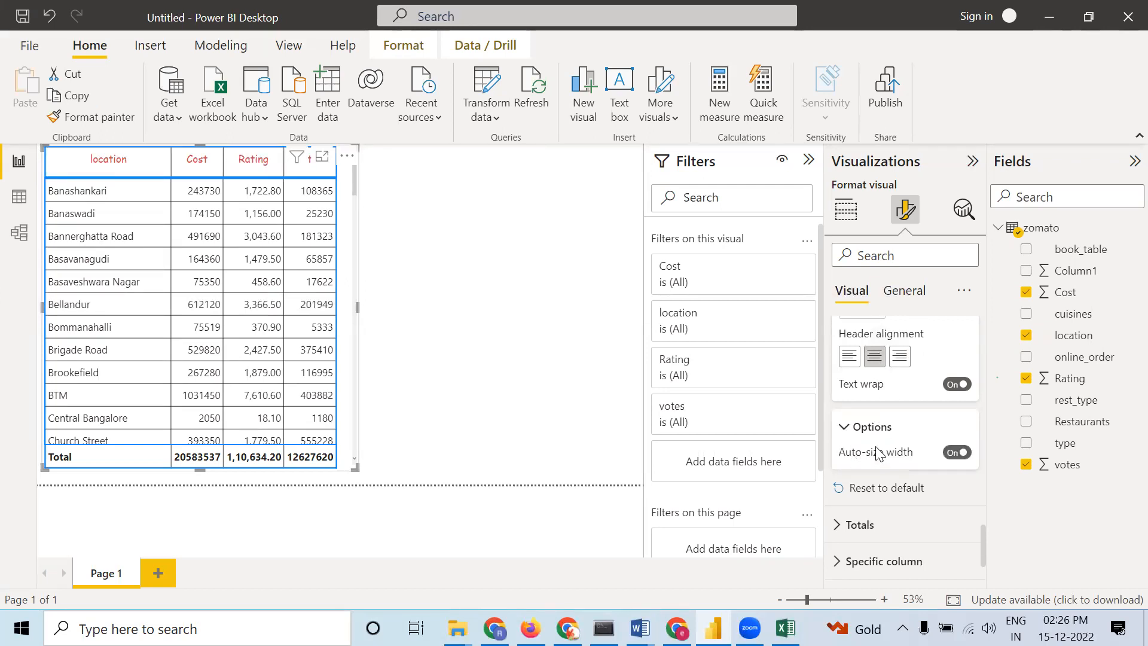
pyautogui.scroll(-2, 844, 399)
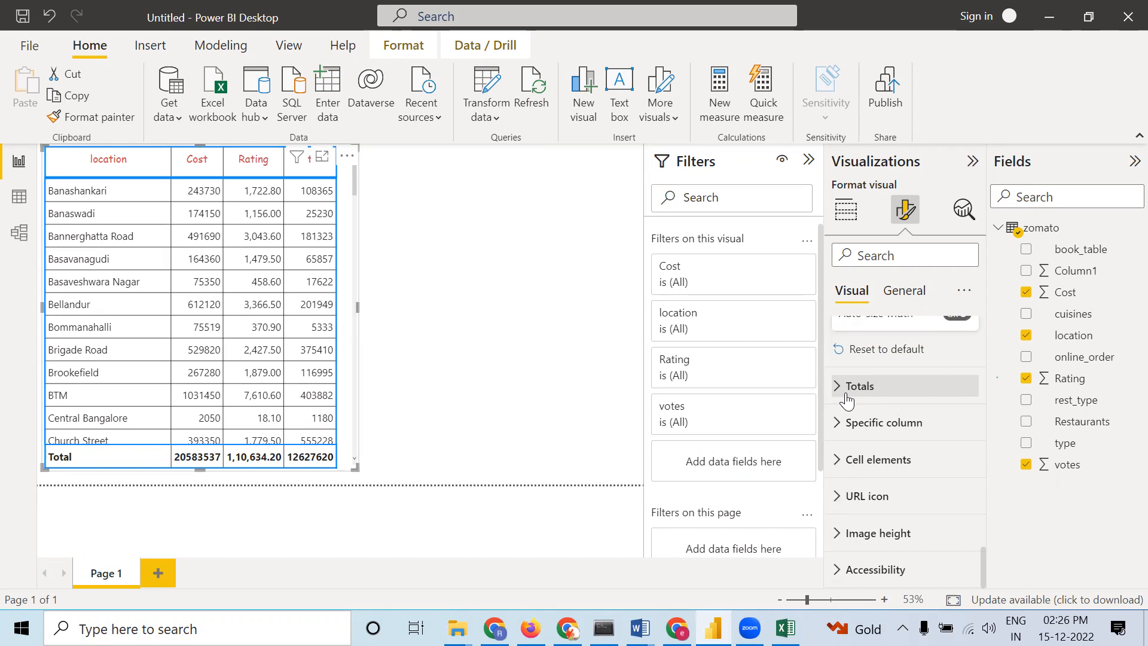
pyautogui.click(839, 389)
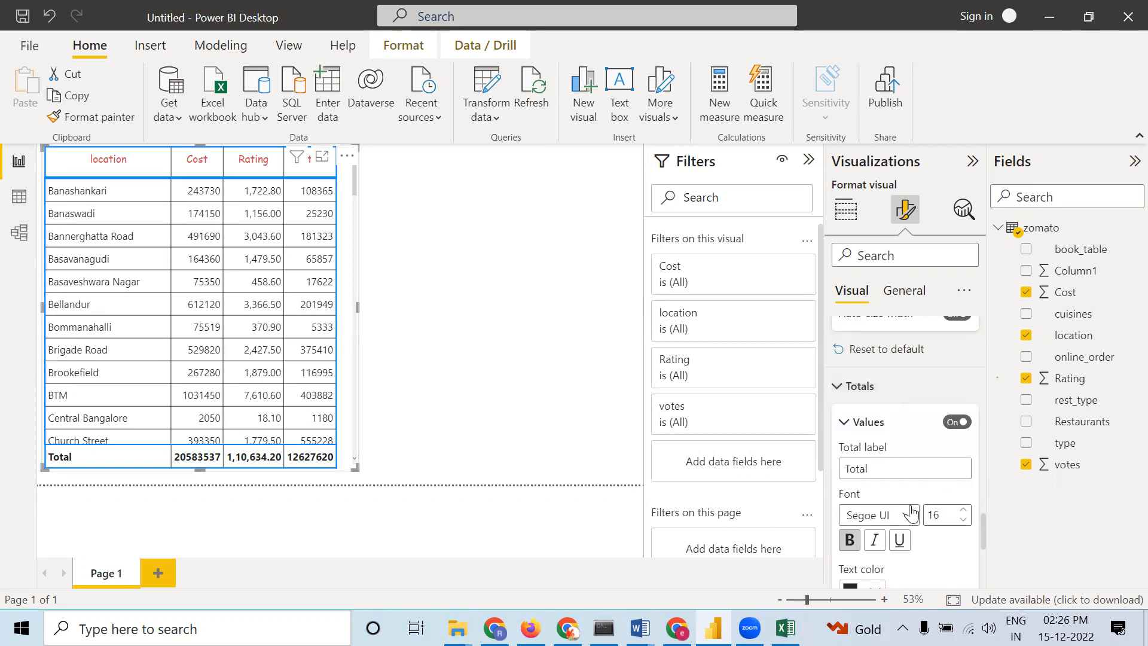
pyautogui.scroll(-1, 911, 514)
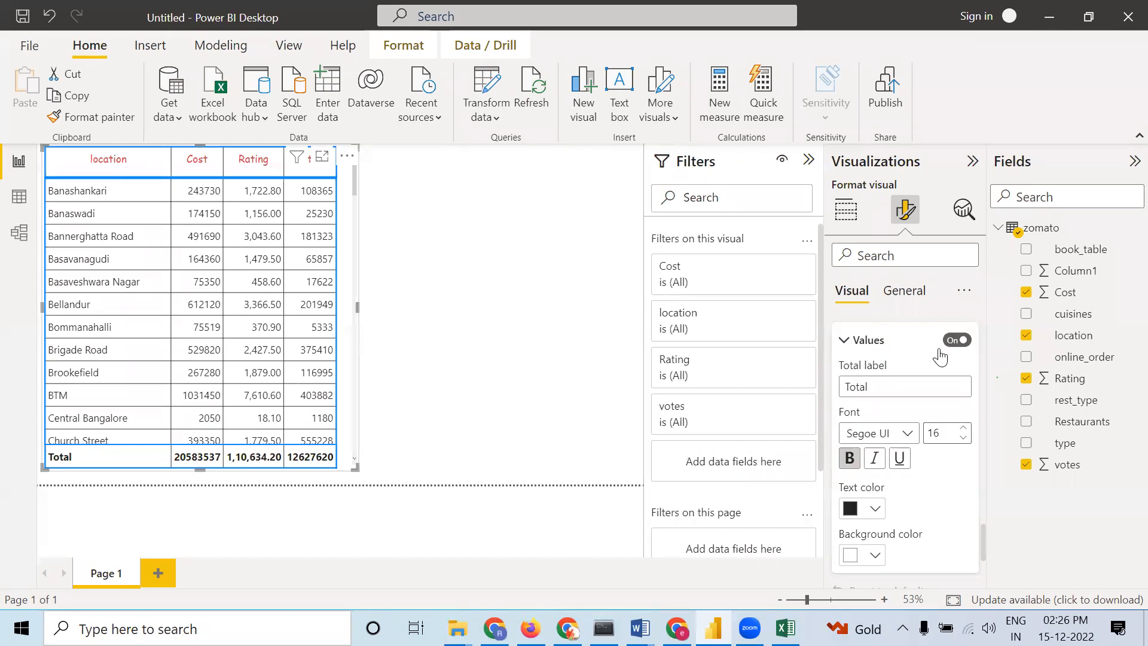
pyautogui.scroll(-3, 963, 460)
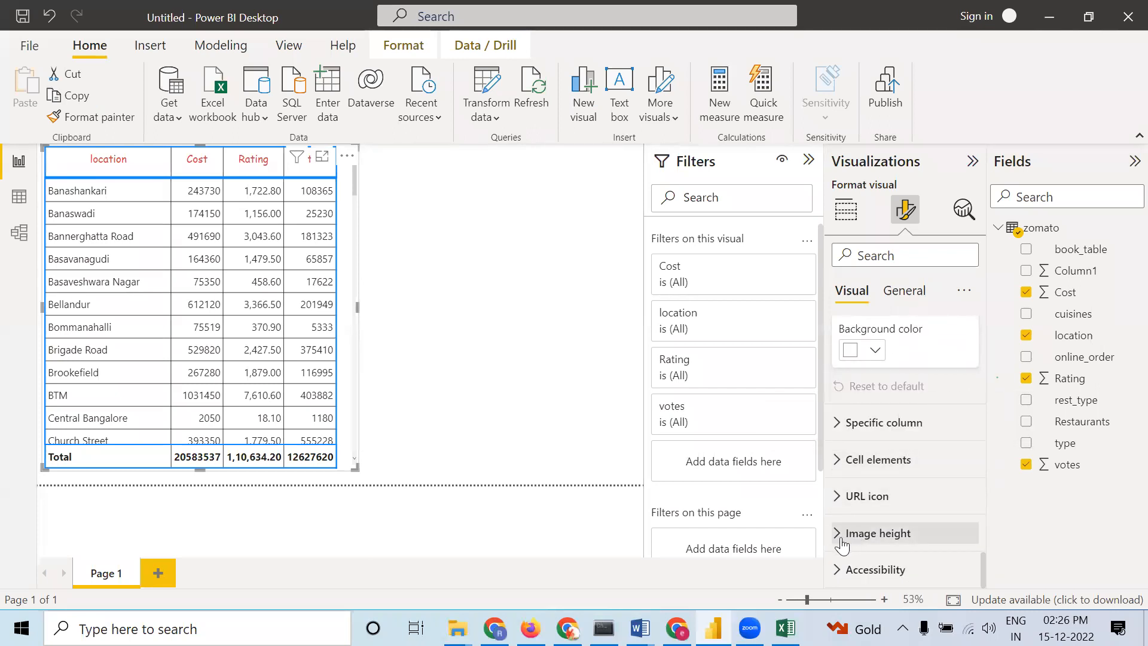
pyautogui.click(840, 537)
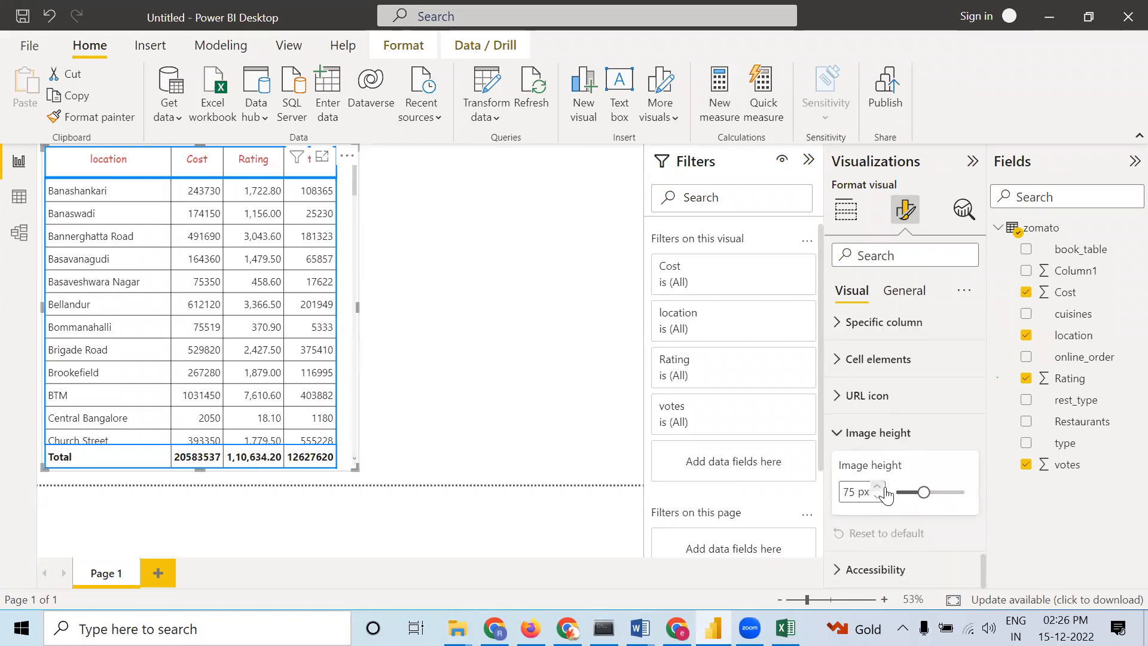
pyautogui.moveTo(930, 500)
pyautogui.mouseDown()
pyautogui.moveTo(926, 492)
pyautogui.moveTo(948, 493)
pyautogui.mouseUp()
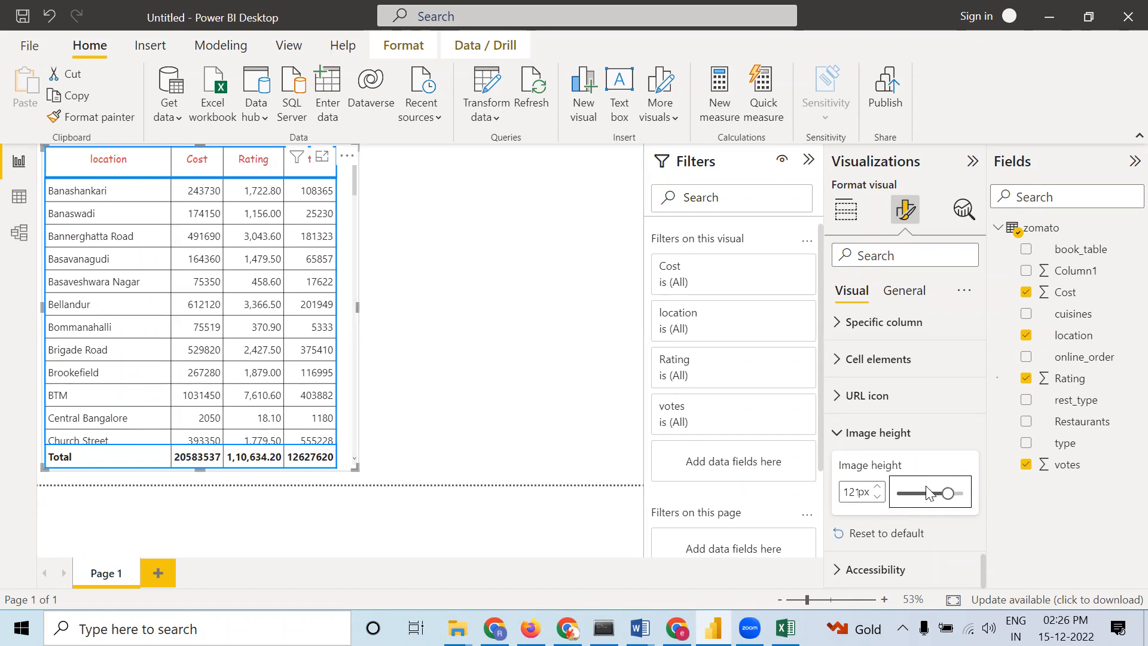
pyautogui.moveTo(948, 493); pyautogui.dragTo(919, 493)
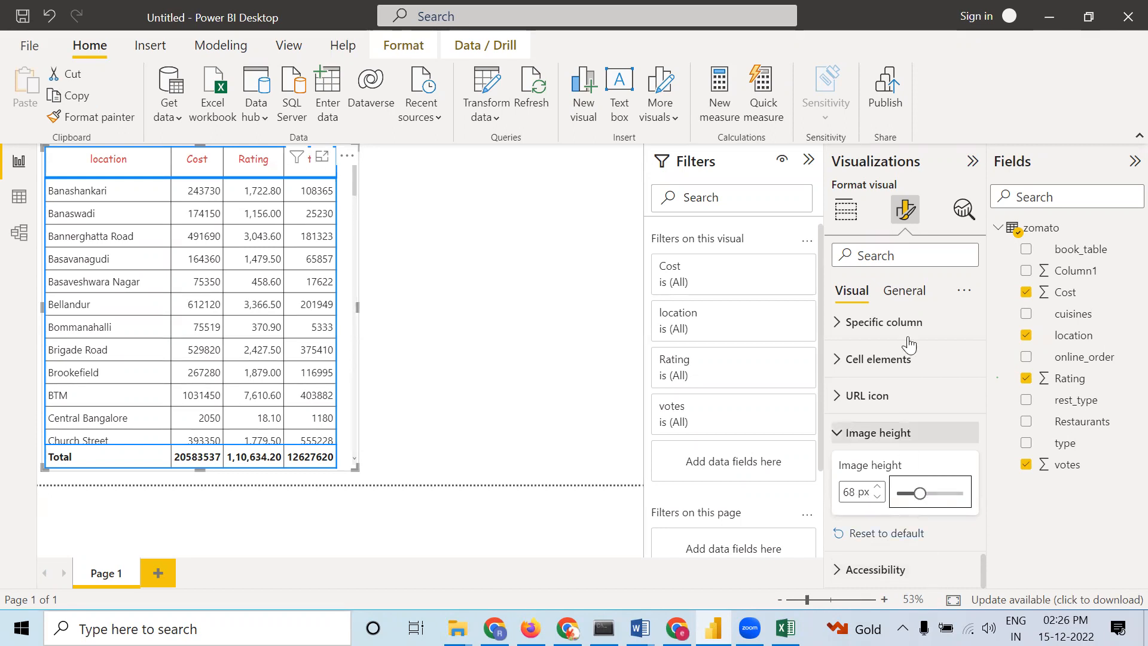
# Open the table's General format settings and expand the Effects section
pyautogui.click(903, 294)
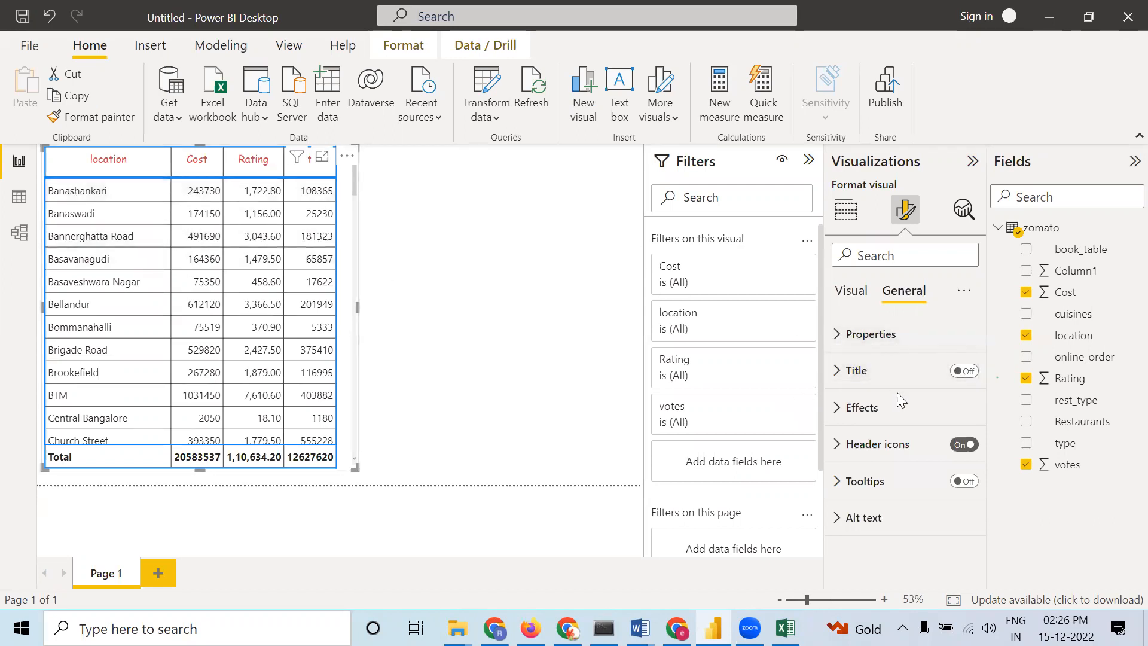
pyautogui.click(840, 409)
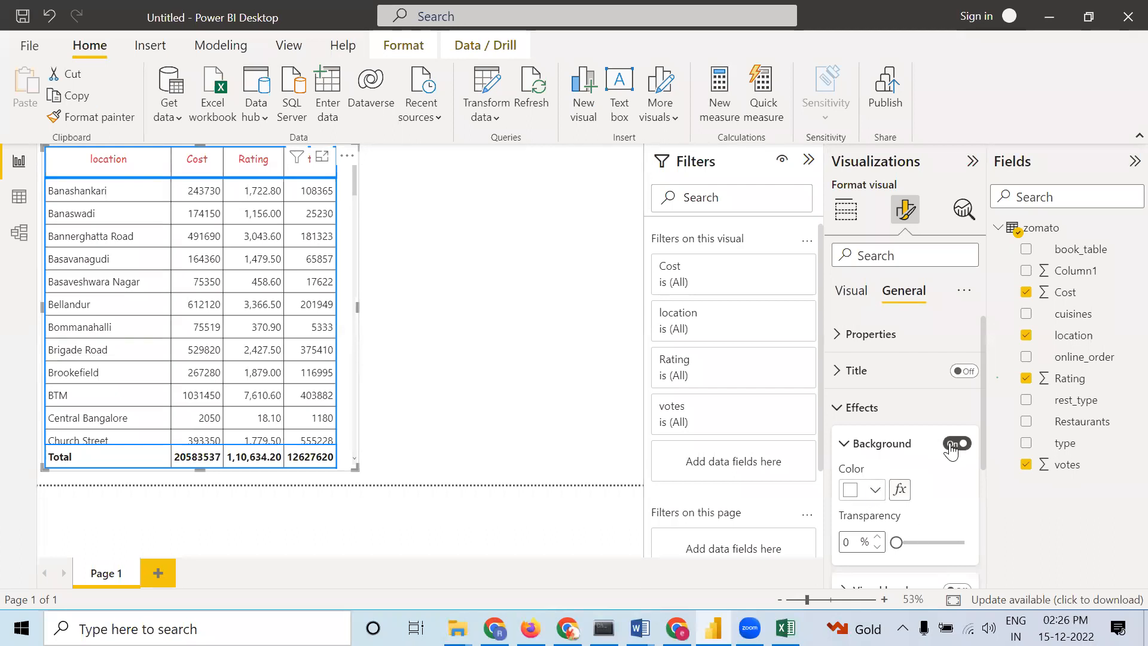
# Set the page's canvas background image to the Untitled design(18) picture from Downloads
pyautogui.click(534, 307)
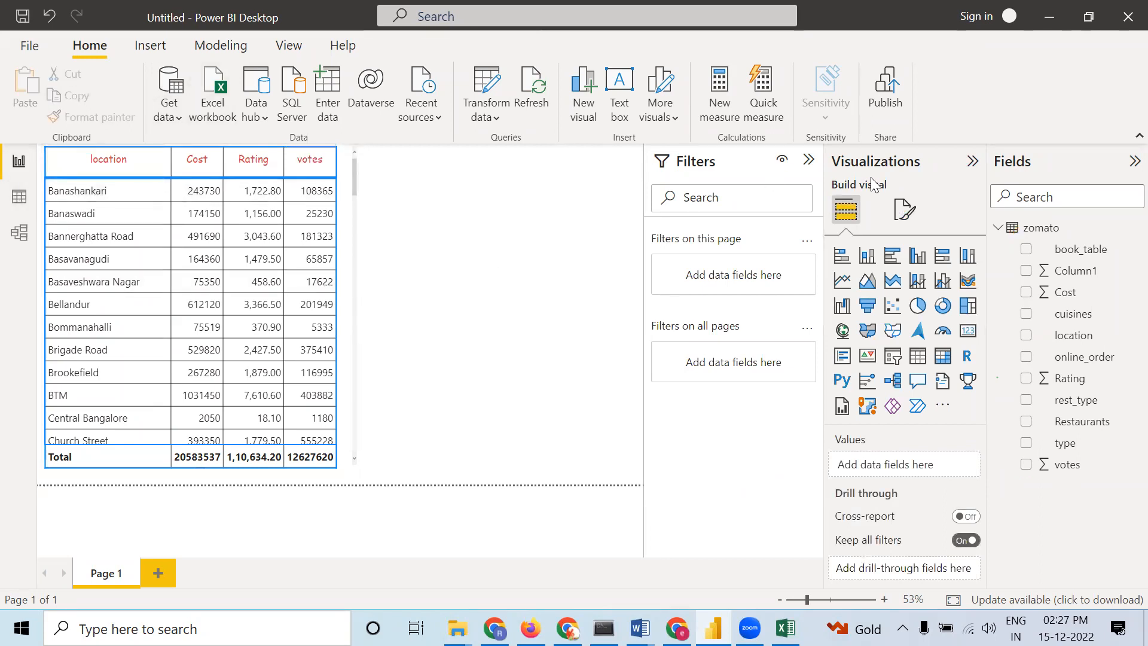
pyautogui.click(903, 208)
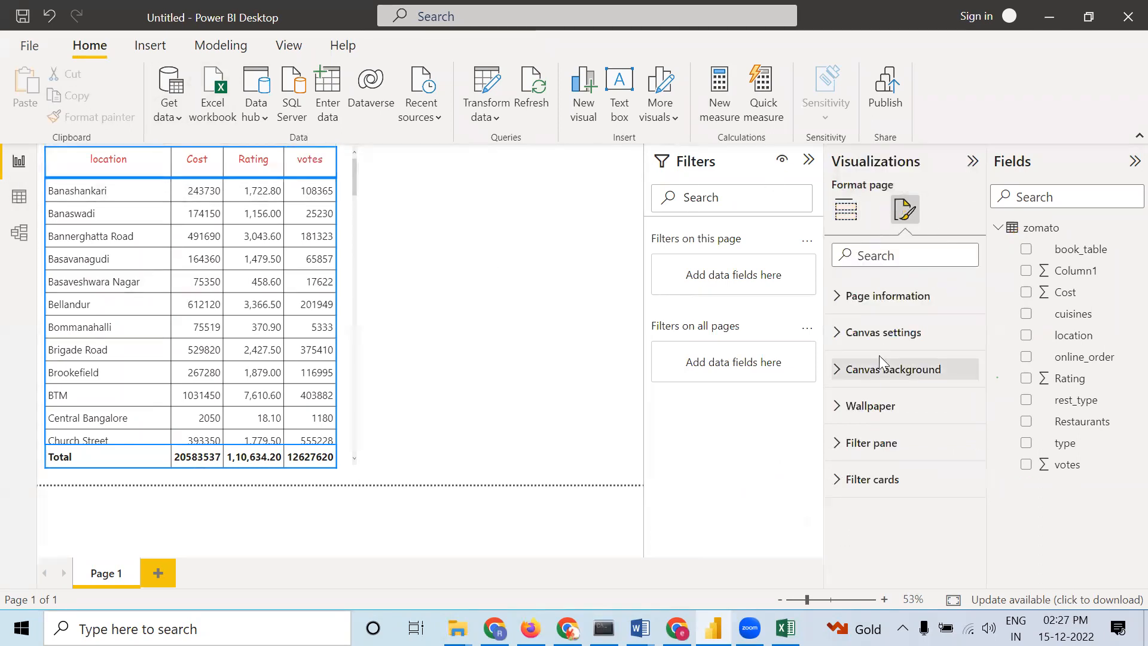
pyautogui.click(903, 376)
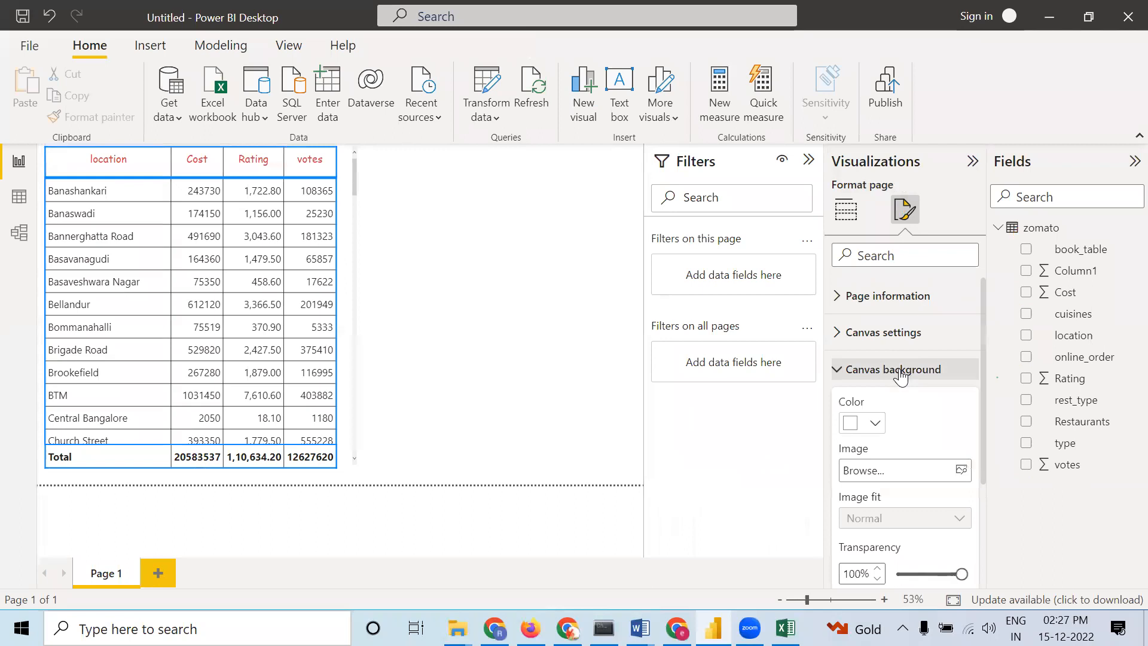
pyautogui.click(912, 476)
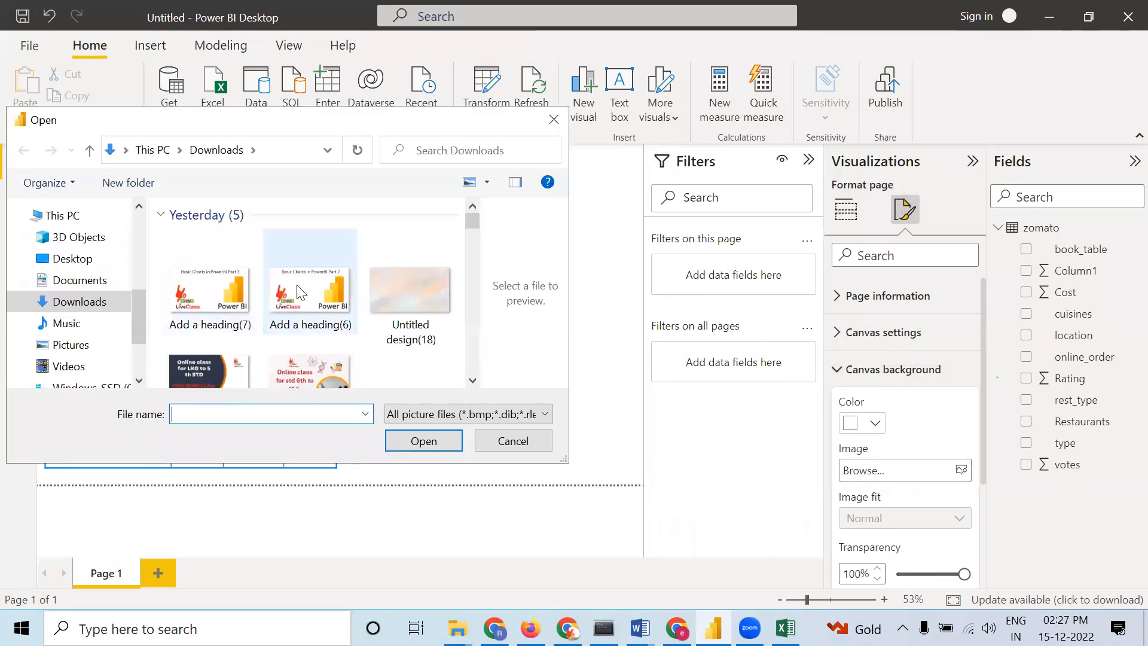
pyautogui.click(402, 281)
pyautogui.click(423, 440)
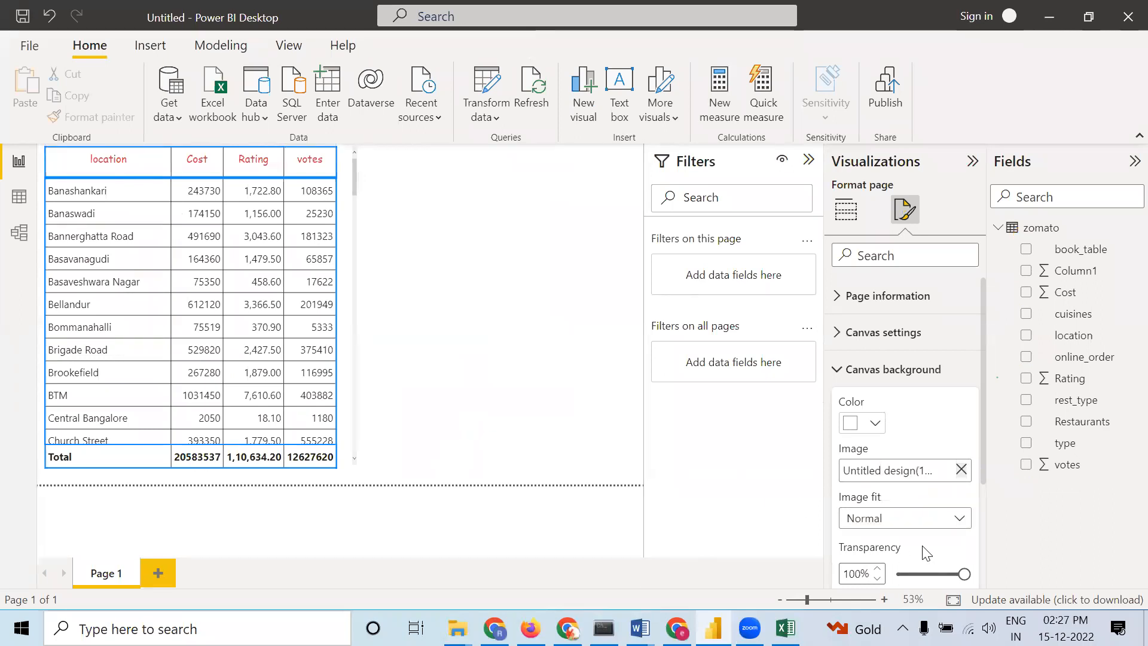
# Set the canvas background transparency to 30% and its image fit to Fit
pyautogui.scroll(-3, 927, 556)
pyautogui.moveTo(960, 475); pyautogui.dragTo(916, 481)
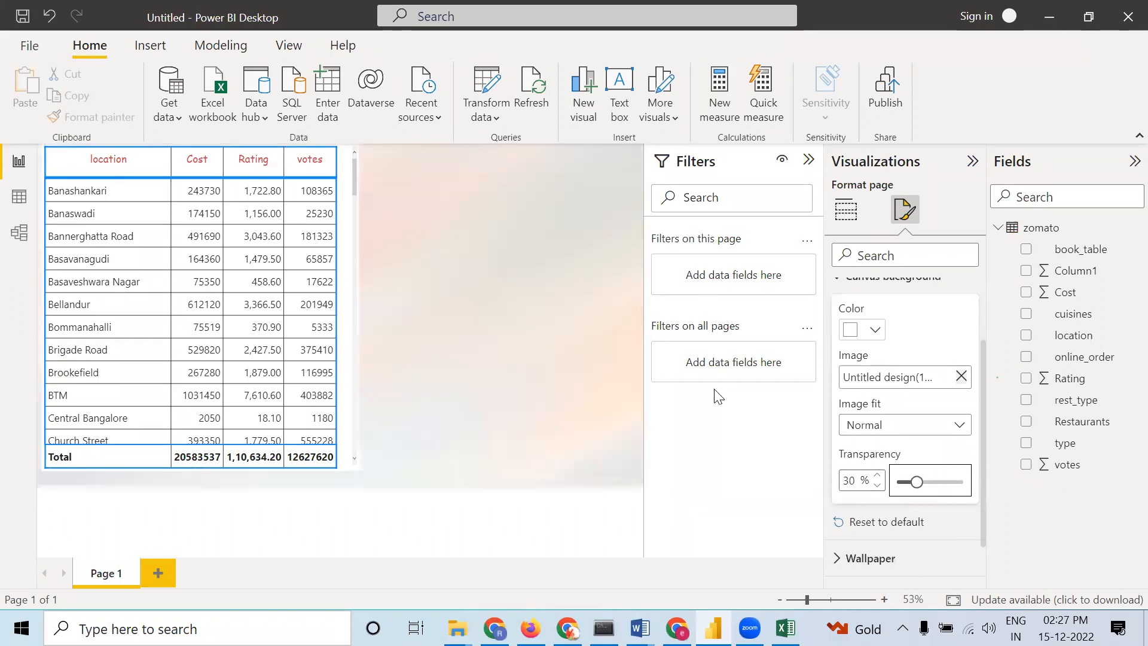
pyautogui.click(879, 427)
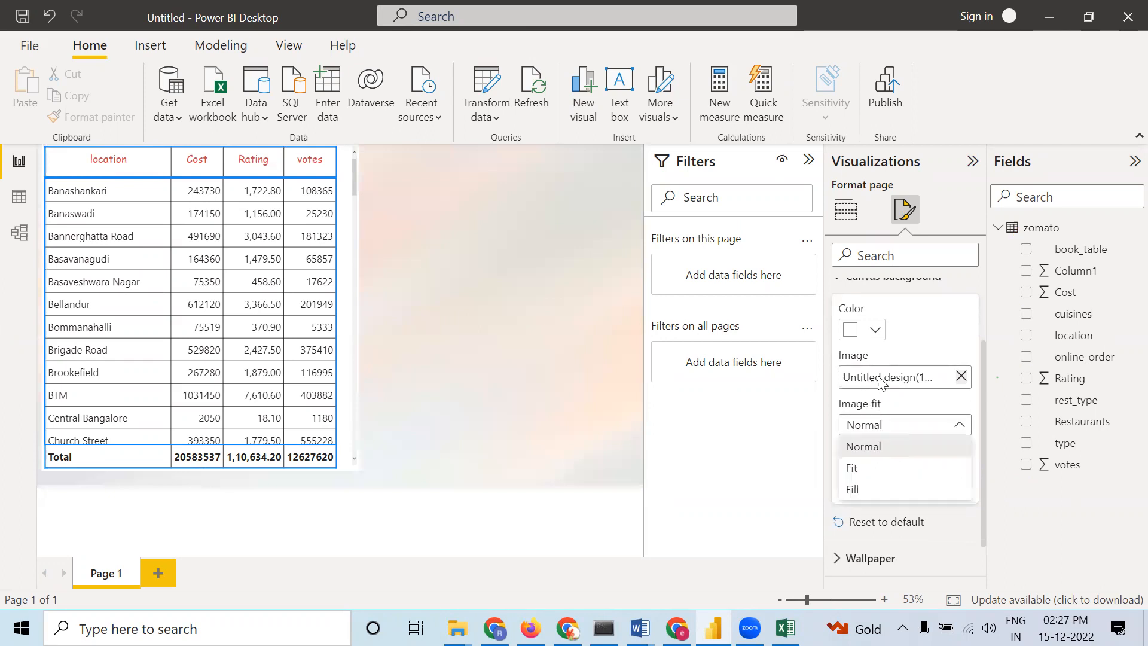
pyautogui.click(867, 472)
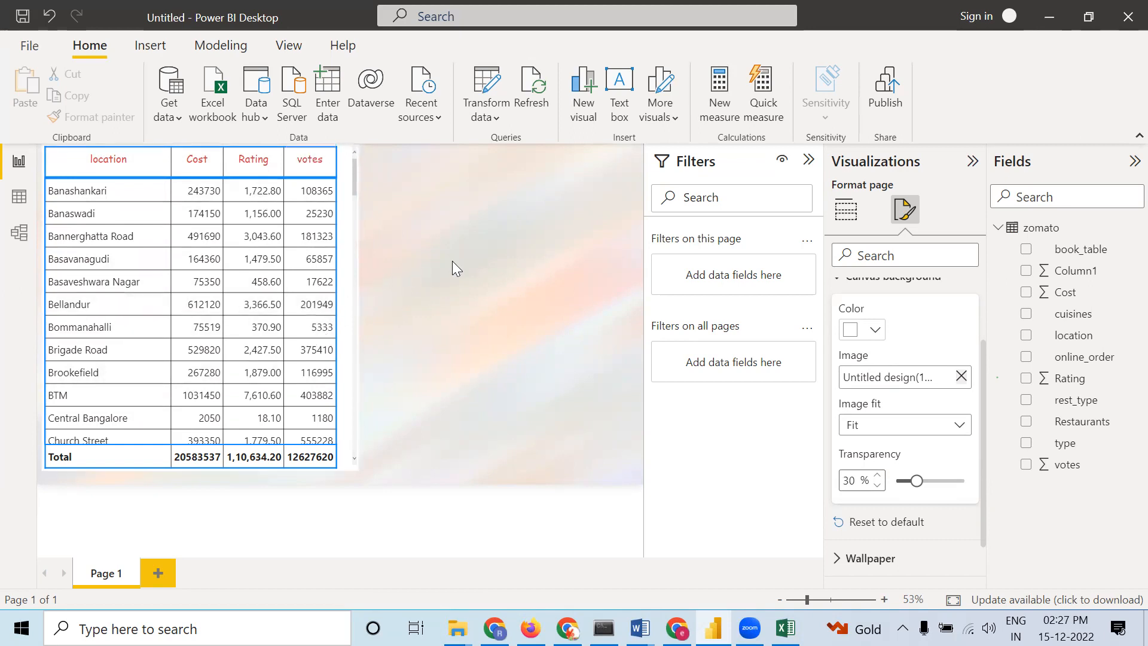
pyautogui.scroll(3, 891, 340)
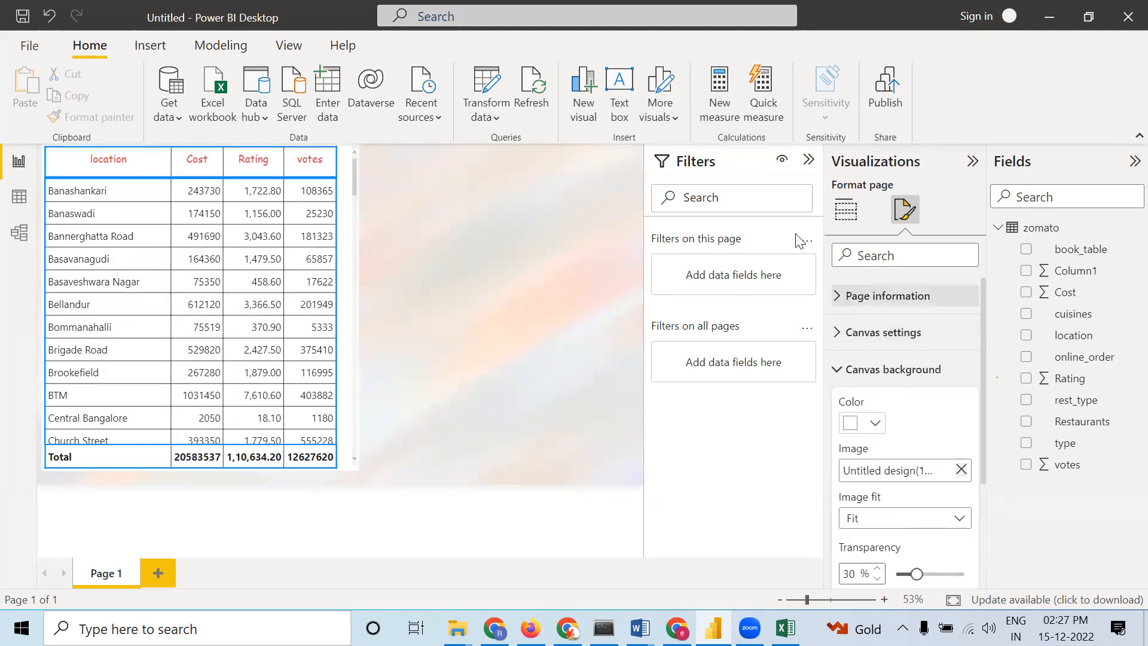
pyautogui.click(346, 225)
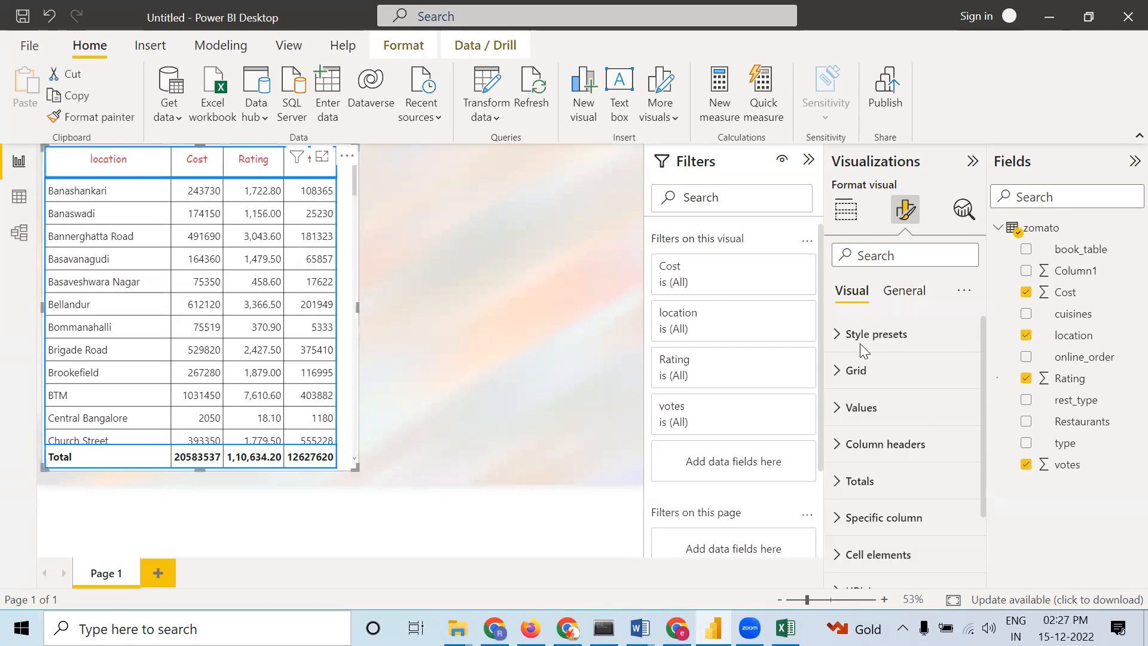
# Turn off the table's background and turn on its shadow in the General Effects settings
pyautogui.click(900, 304)
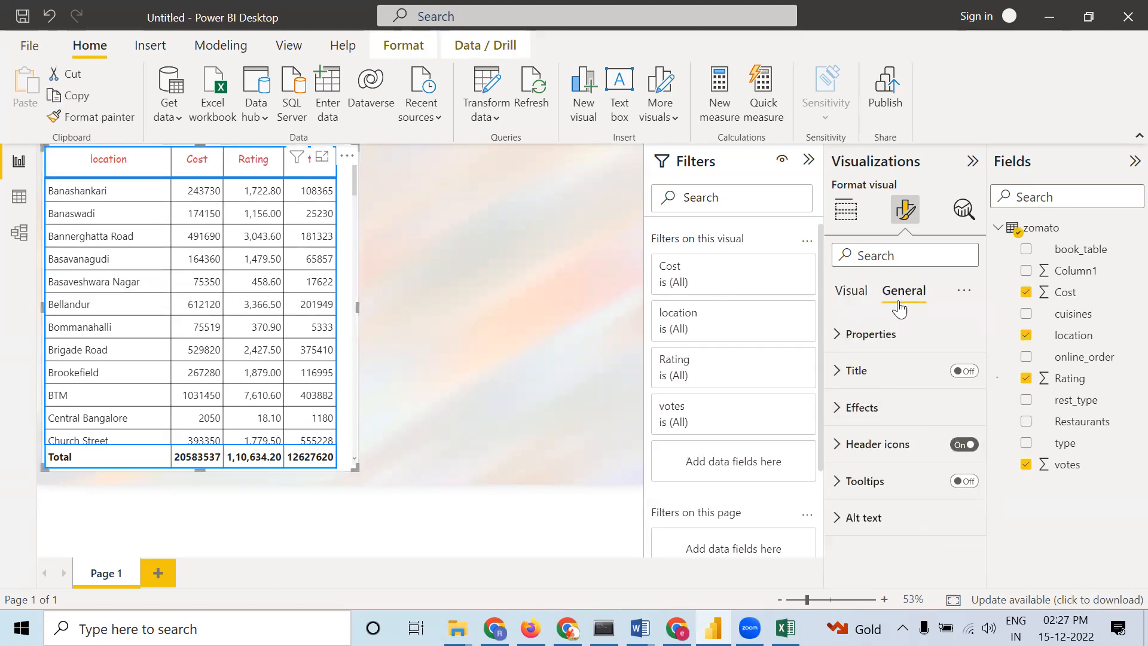
pyautogui.click(842, 407)
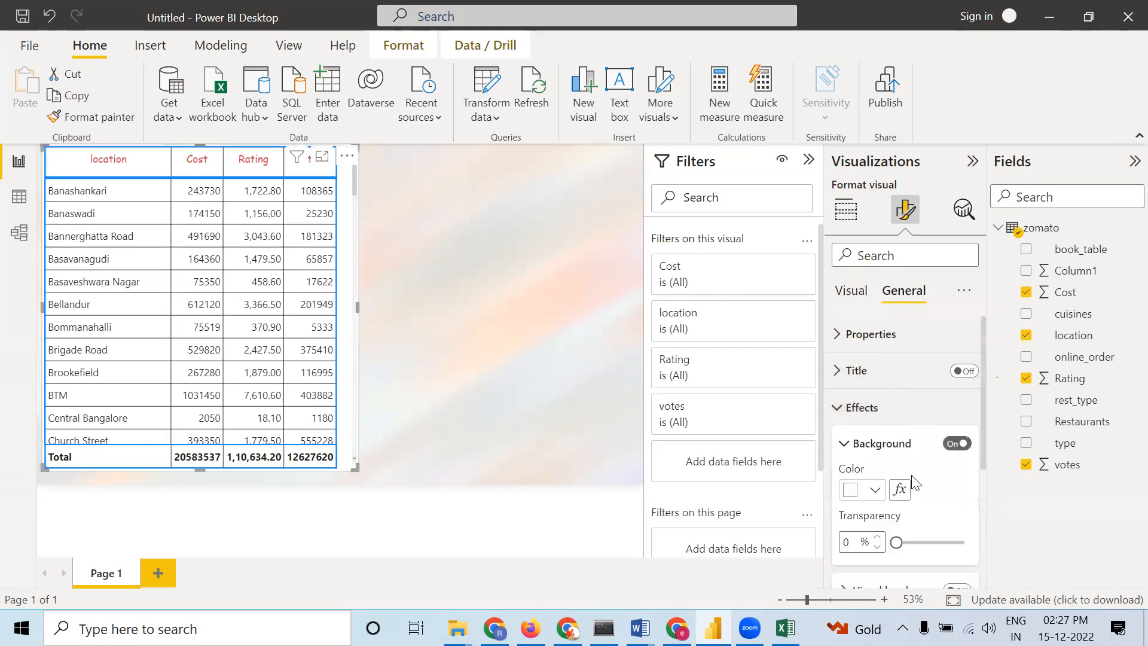
pyautogui.click(945, 448)
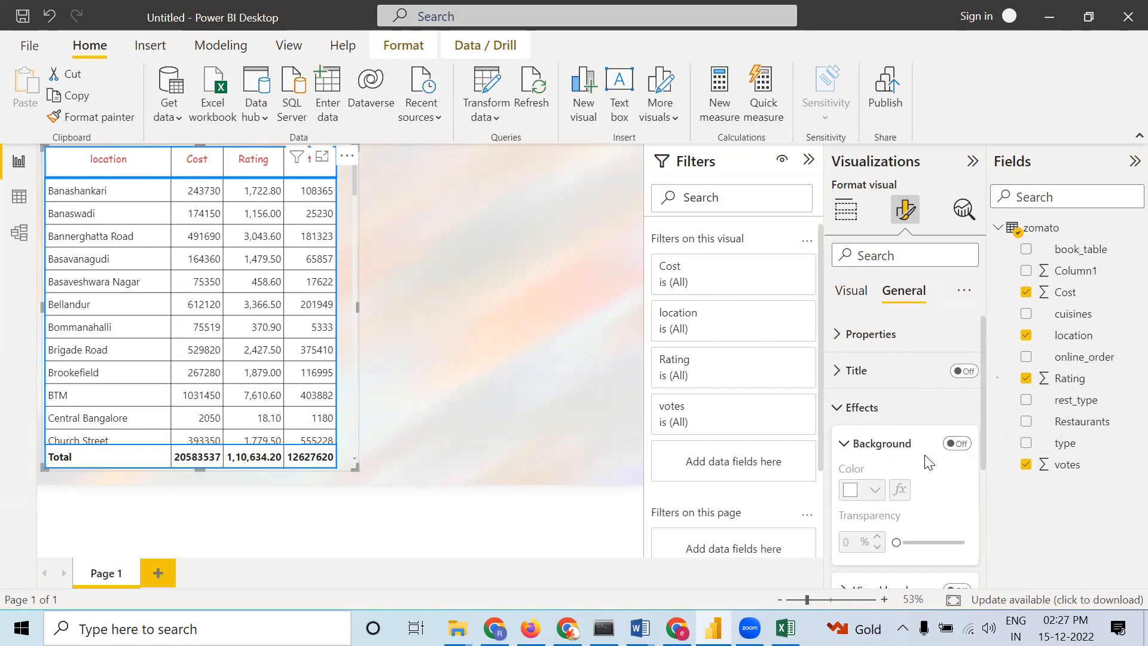
pyautogui.scroll(-2, 927, 457)
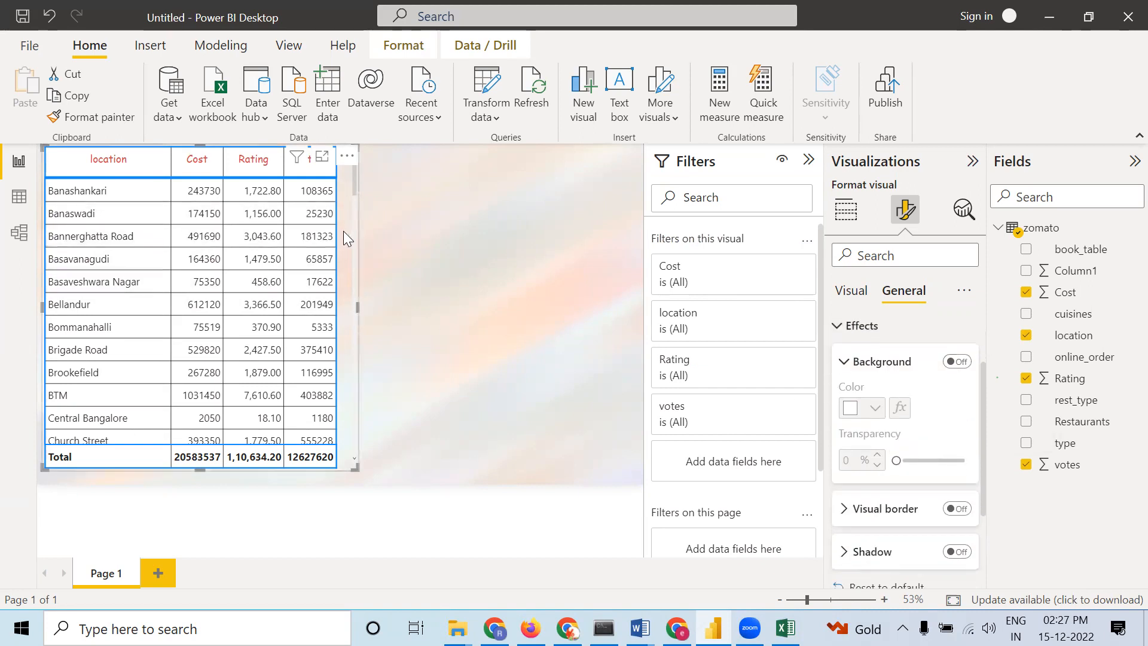
pyautogui.click(960, 553)
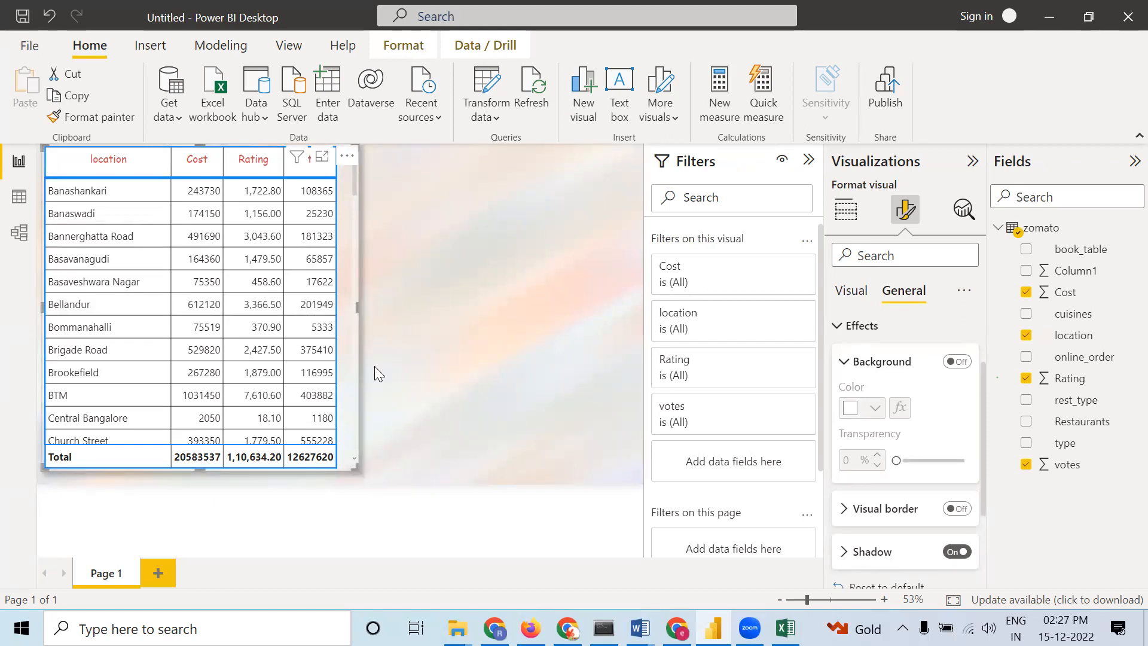
# Turn on the table's visual border and set its rounded corners to 17 px
pyautogui.click(957, 509)
pyautogui.click(874, 513)
pyautogui.scroll(-2, 896, 518)
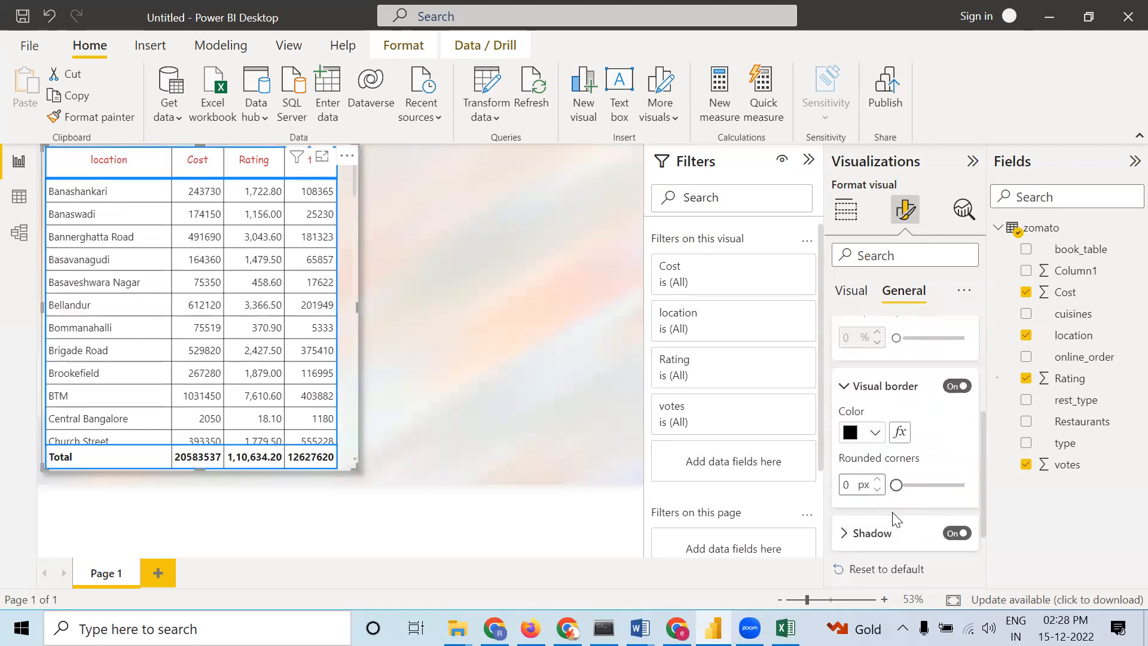
pyautogui.moveTo(896, 484); pyautogui.dragTo(934, 485)
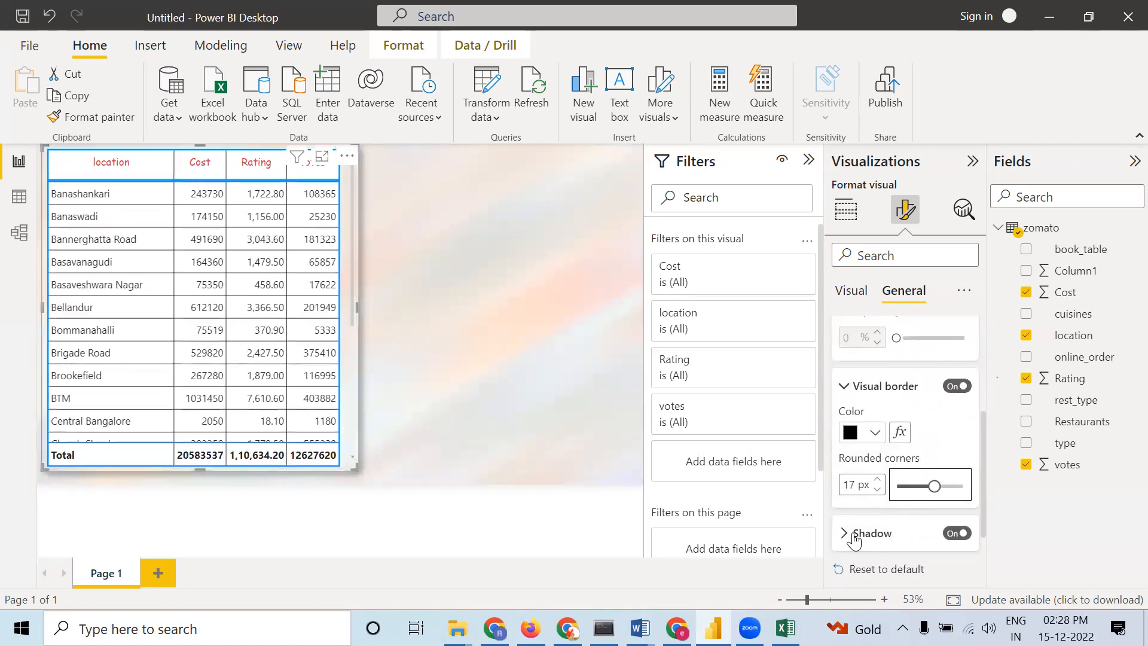
# Change the table's Rating summarization to Average
pyautogui.click(558, 369)
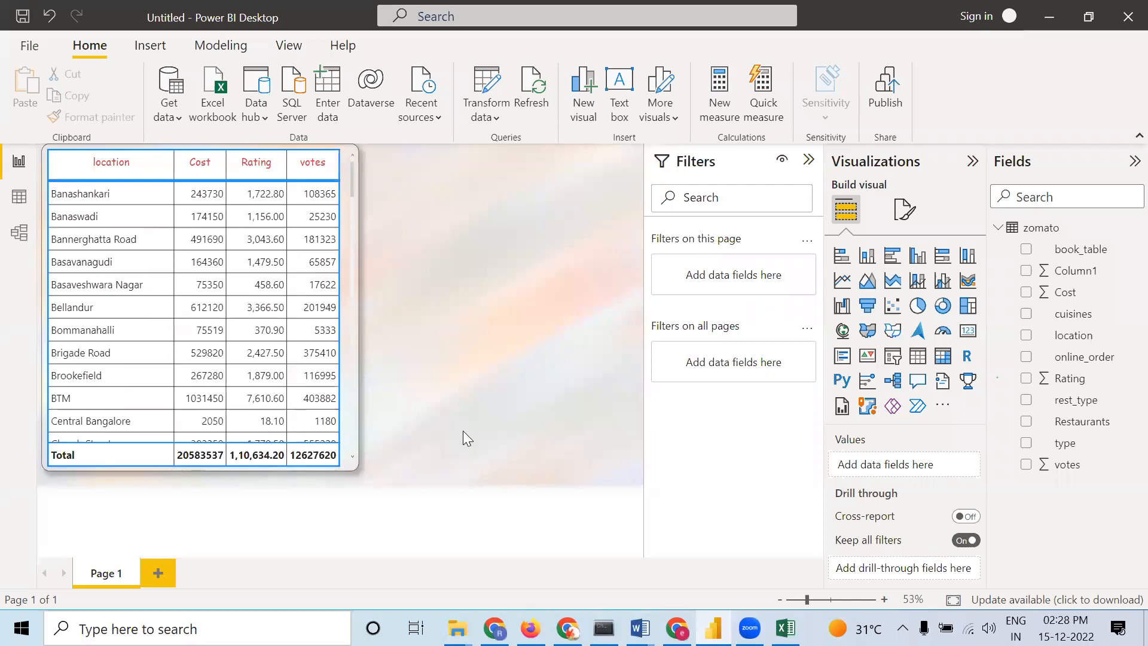
pyautogui.click(344, 213)
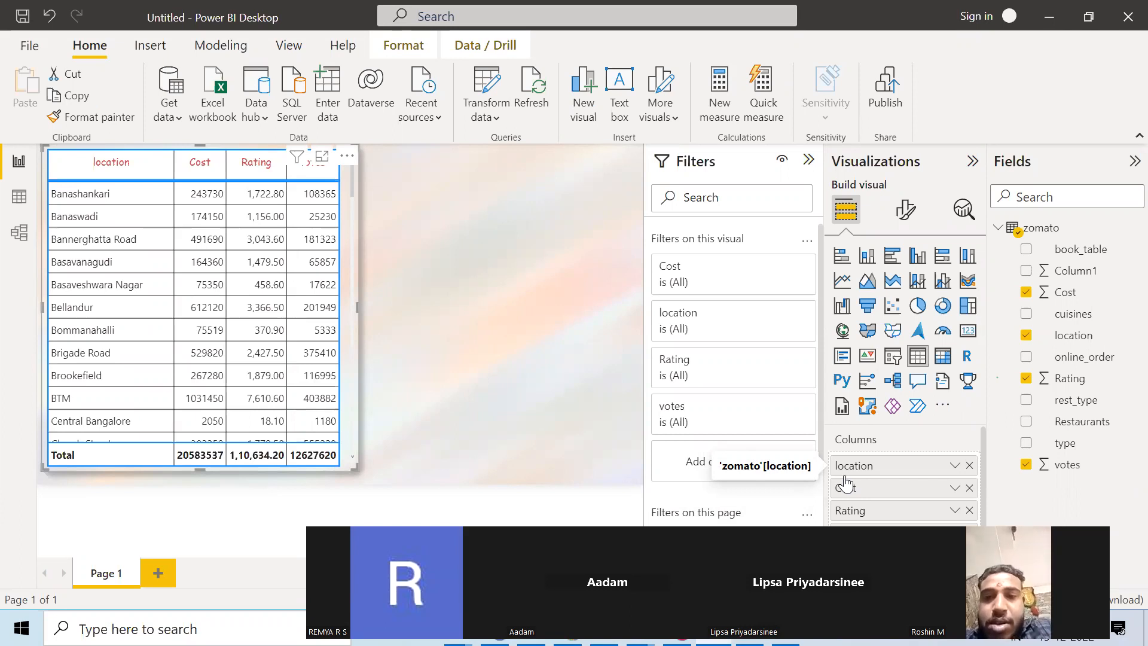
pyautogui.moveTo(845, 483); pyautogui.dragTo(1116, 506)
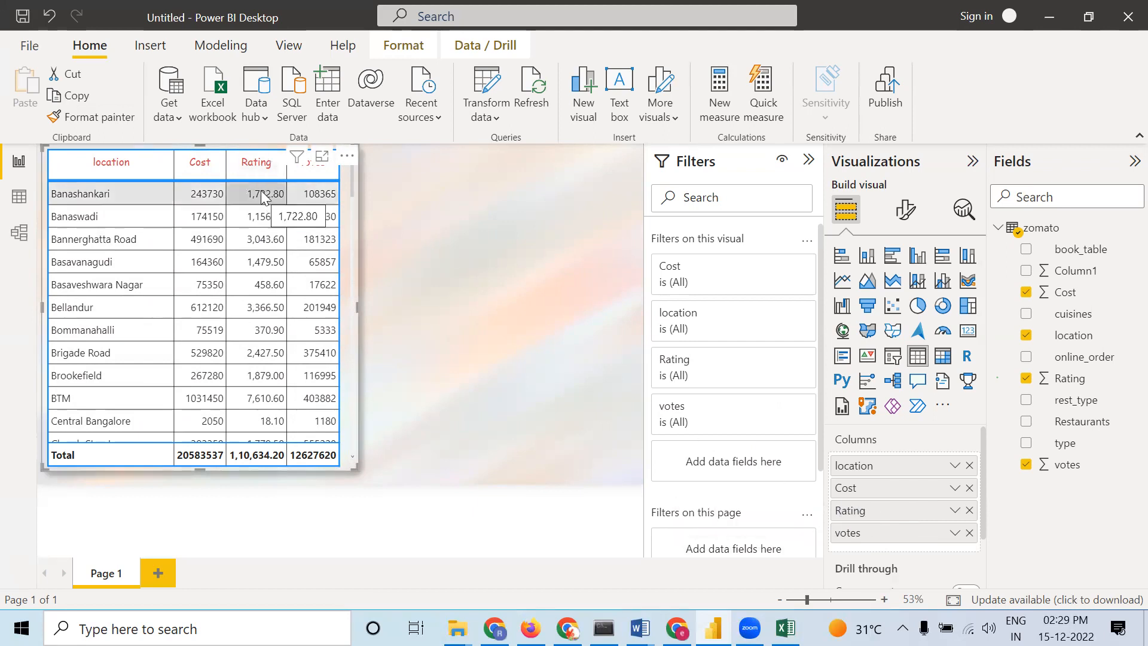
pyautogui.rightClick(913, 515)
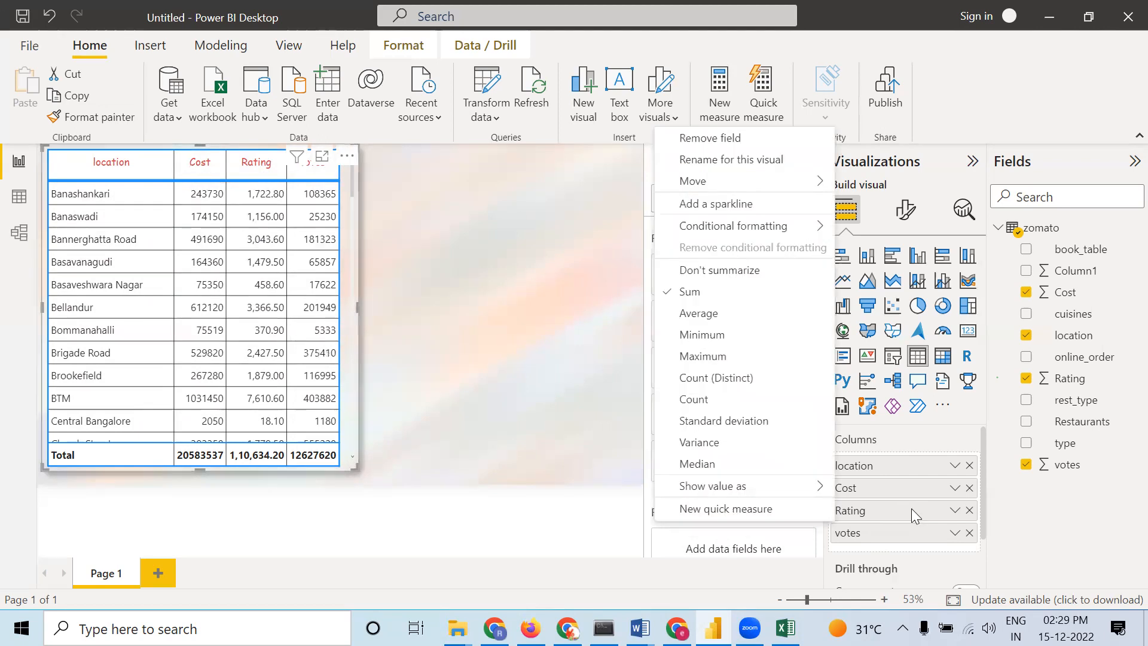
pyautogui.click(694, 313)
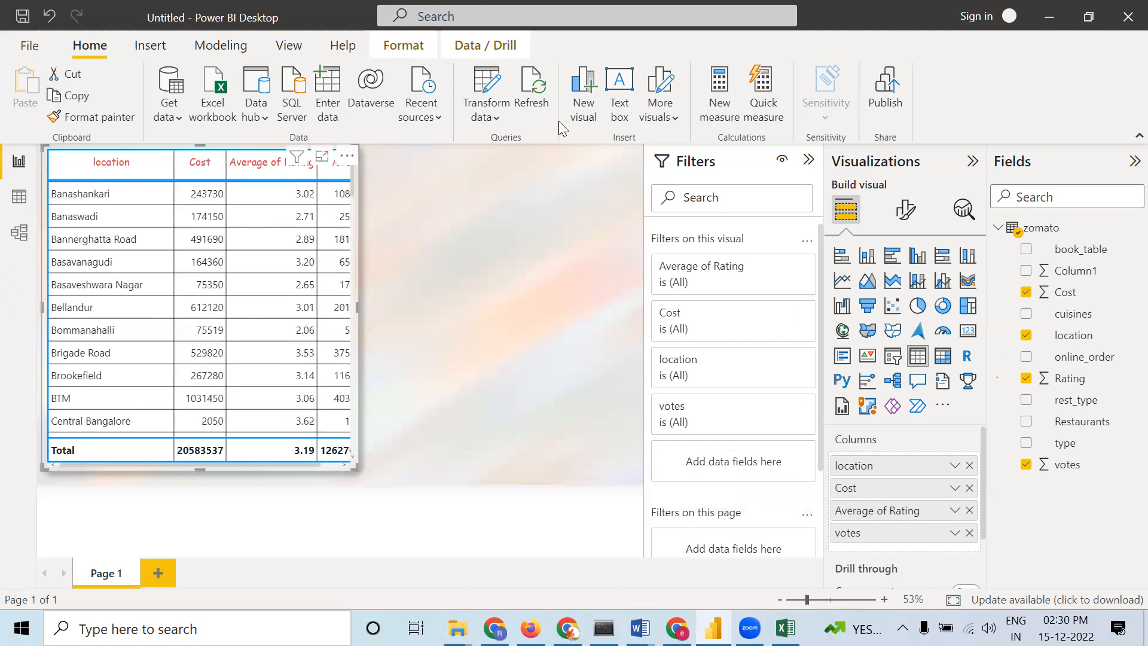
# Apply a gradient background color to Cost values with a middle color: lowest light purple, middle gray, highest red
pyautogui.rightClick(919, 491)
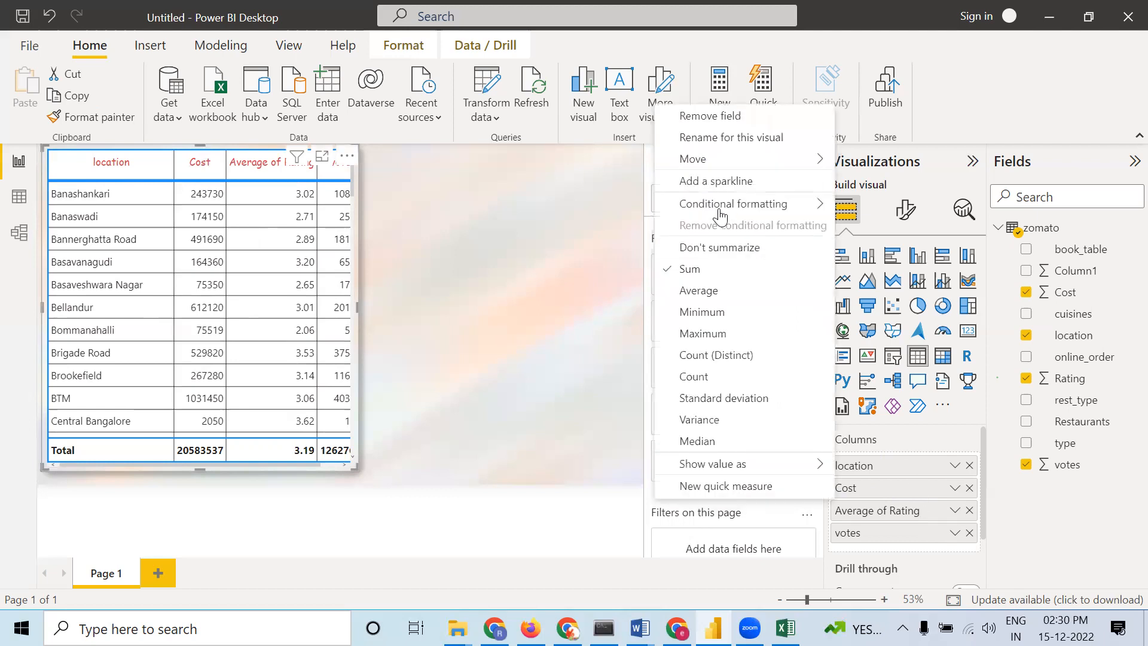
pyautogui.moveTo(720, 212)
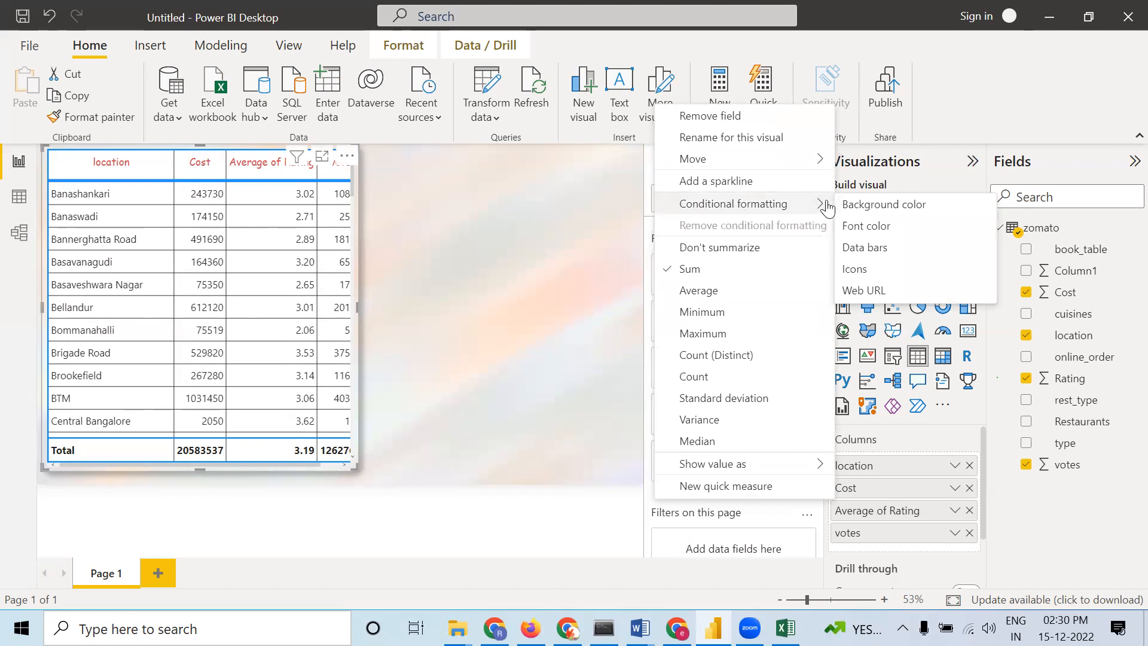
pyautogui.click(879, 205)
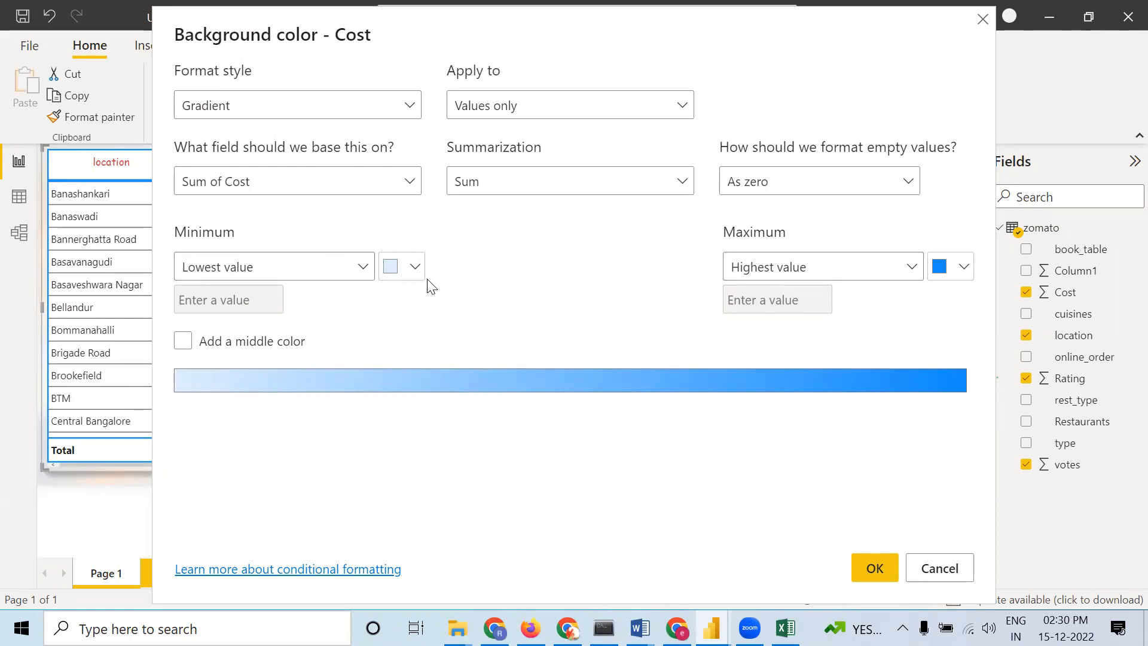
pyautogui.click(186, 344)
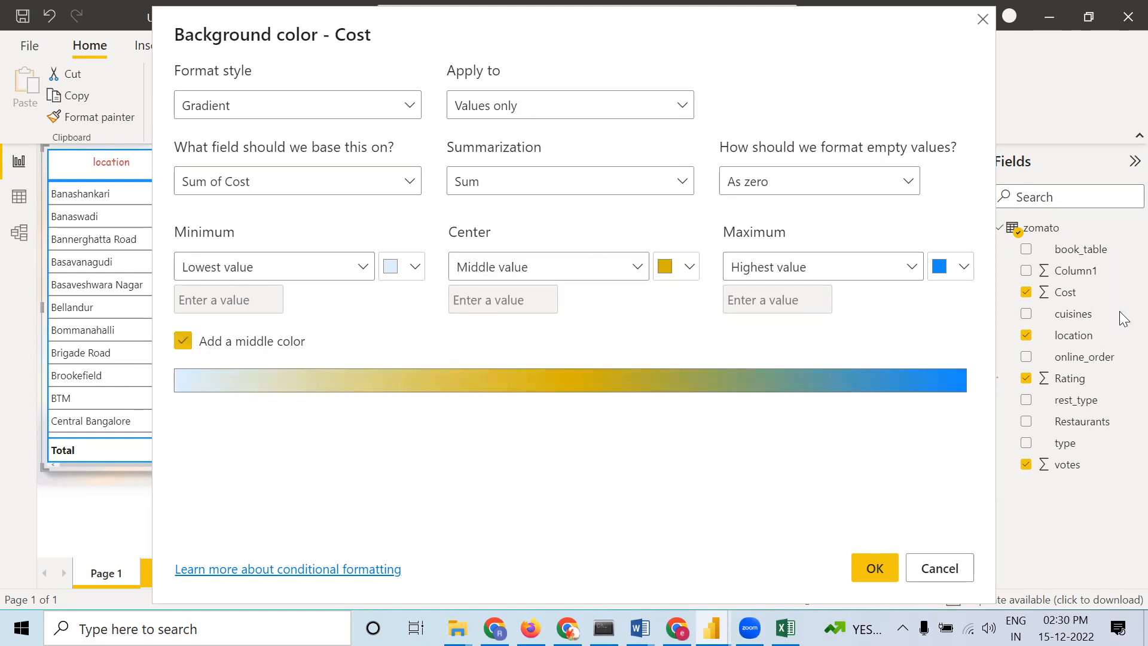
pyautogui.click(964, 267)
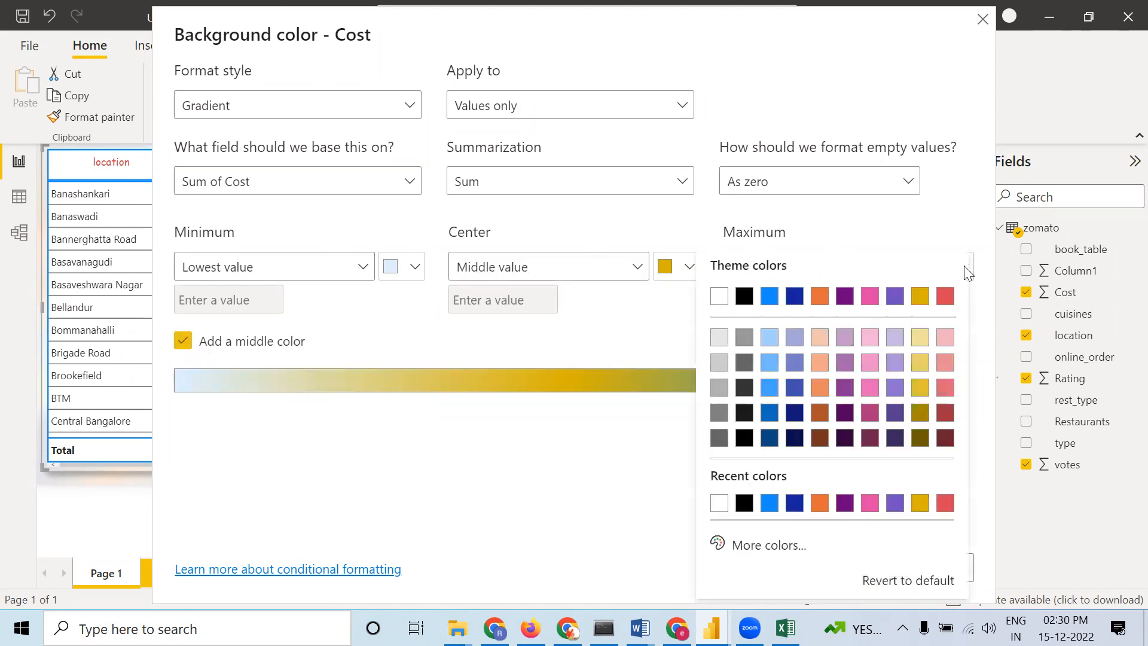
pyautogui.click(943, 305)
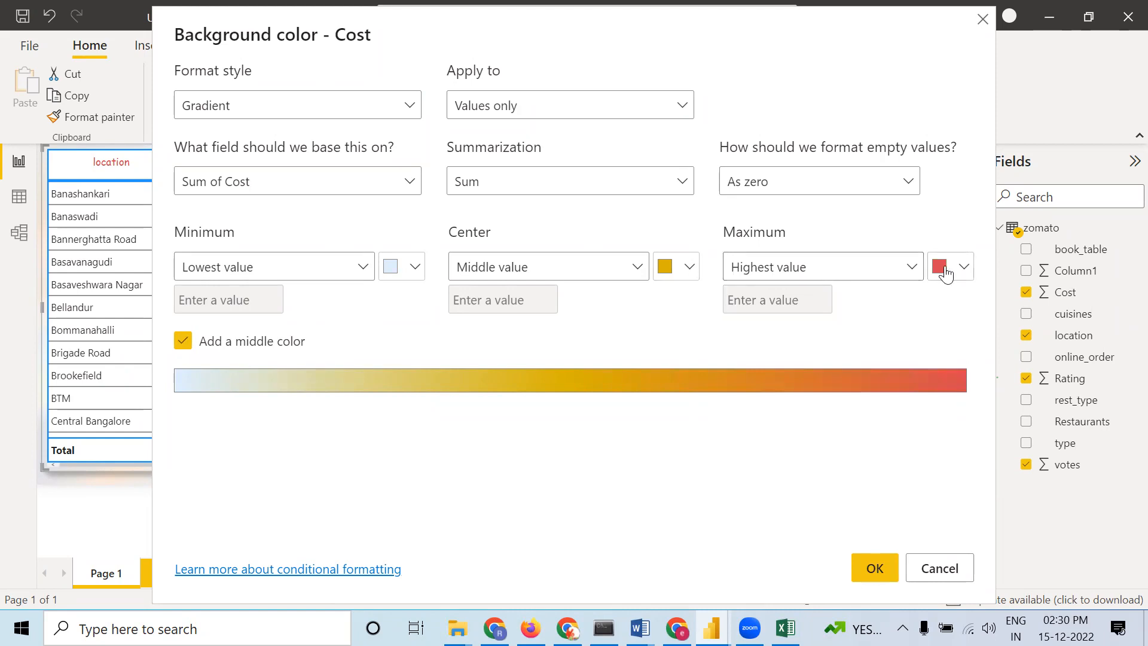
pyautogui.click(688, 270)
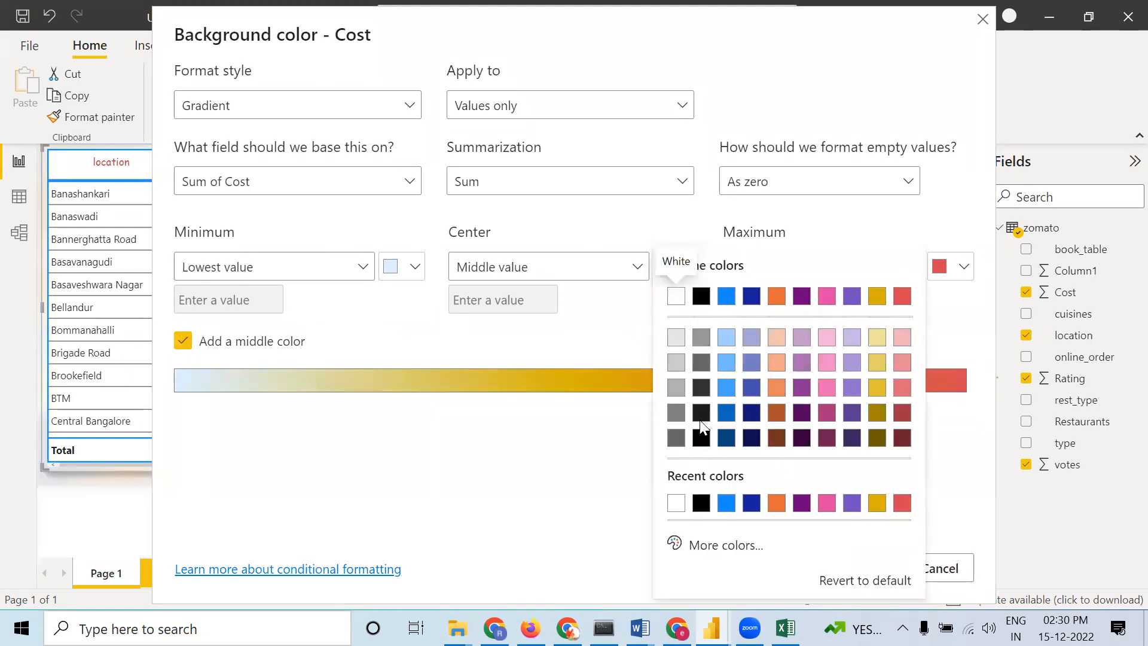
pyautogui.click(676, 413)
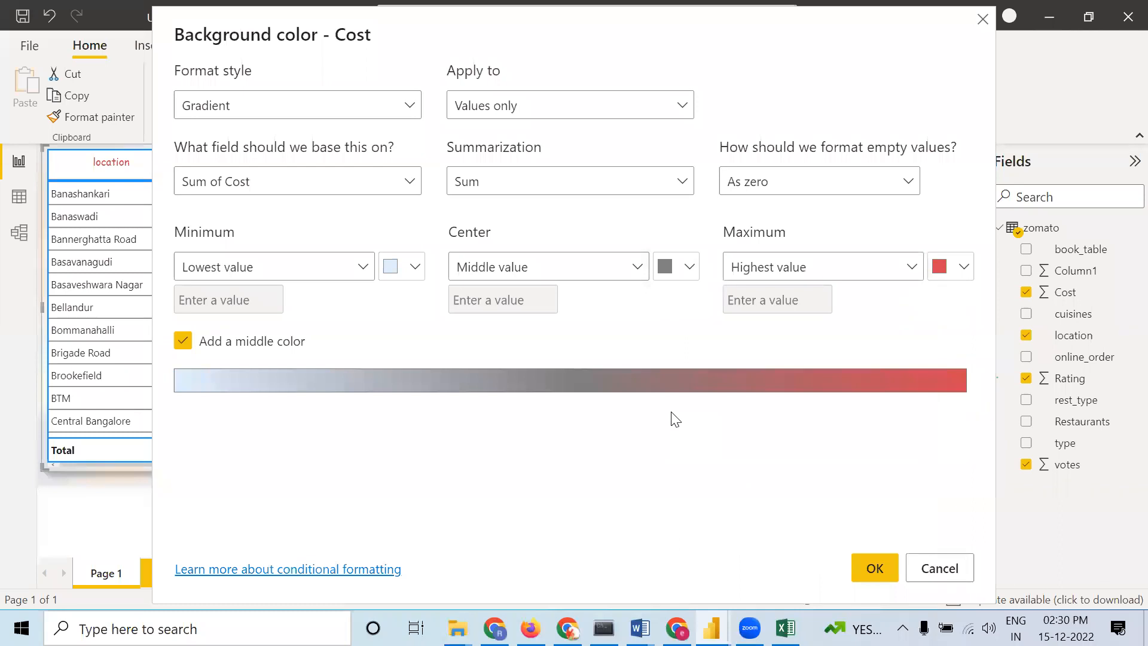
pyautogui.click(417, 267)
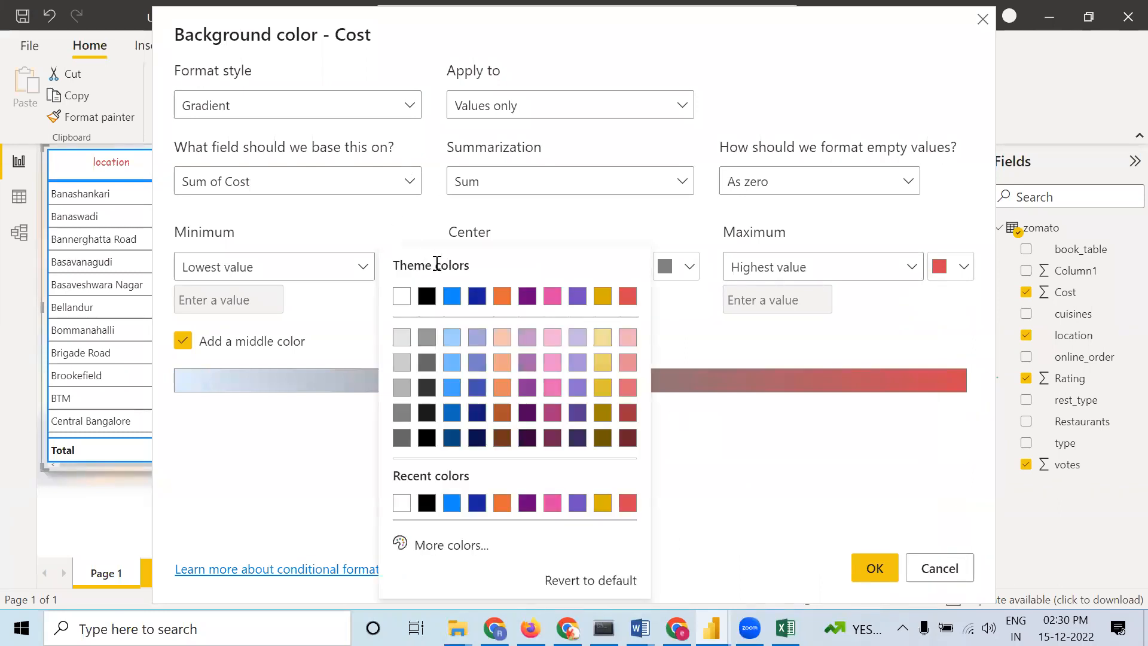
pyautogui.click(628, 337)
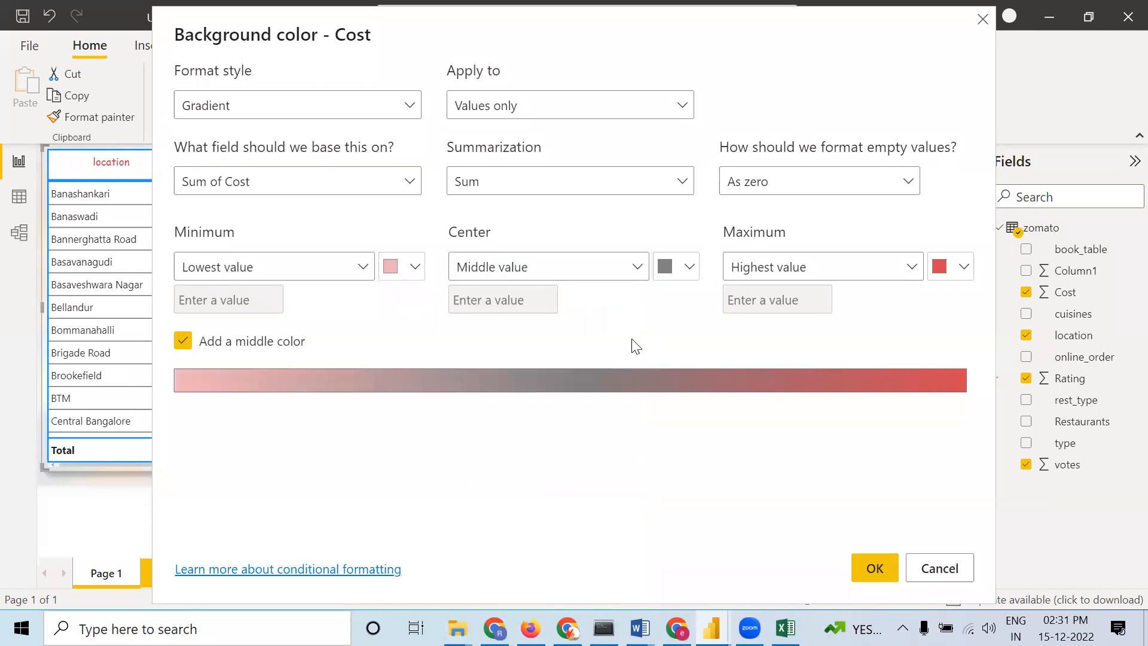
pyautogui.click(416, 266)
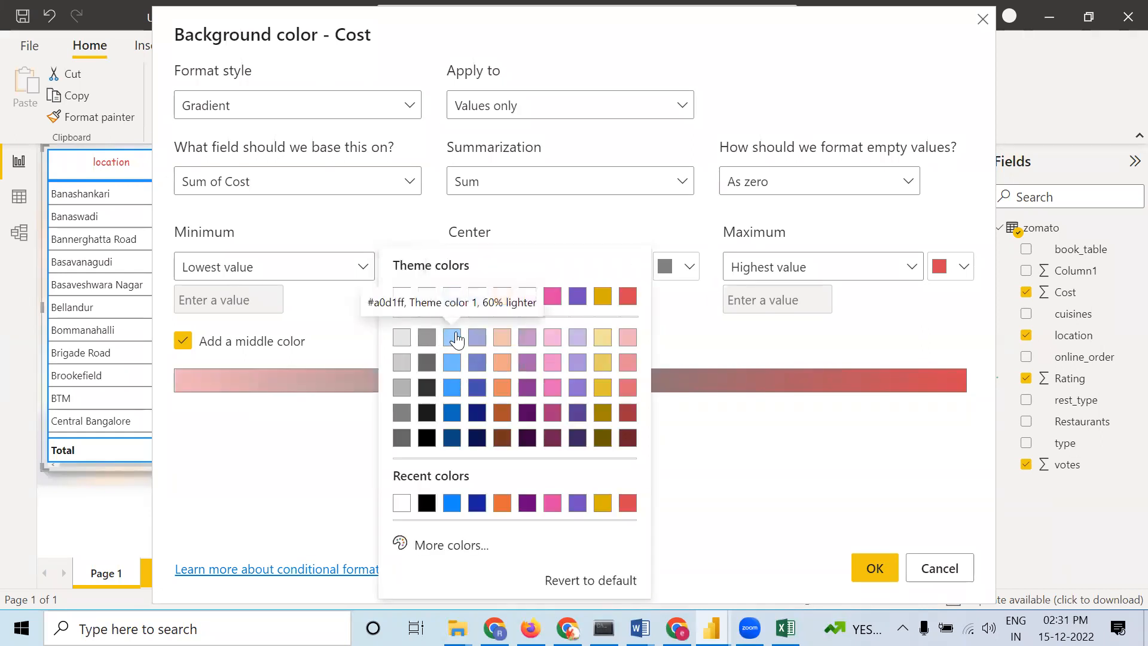
pyautogui.click(477, 337)
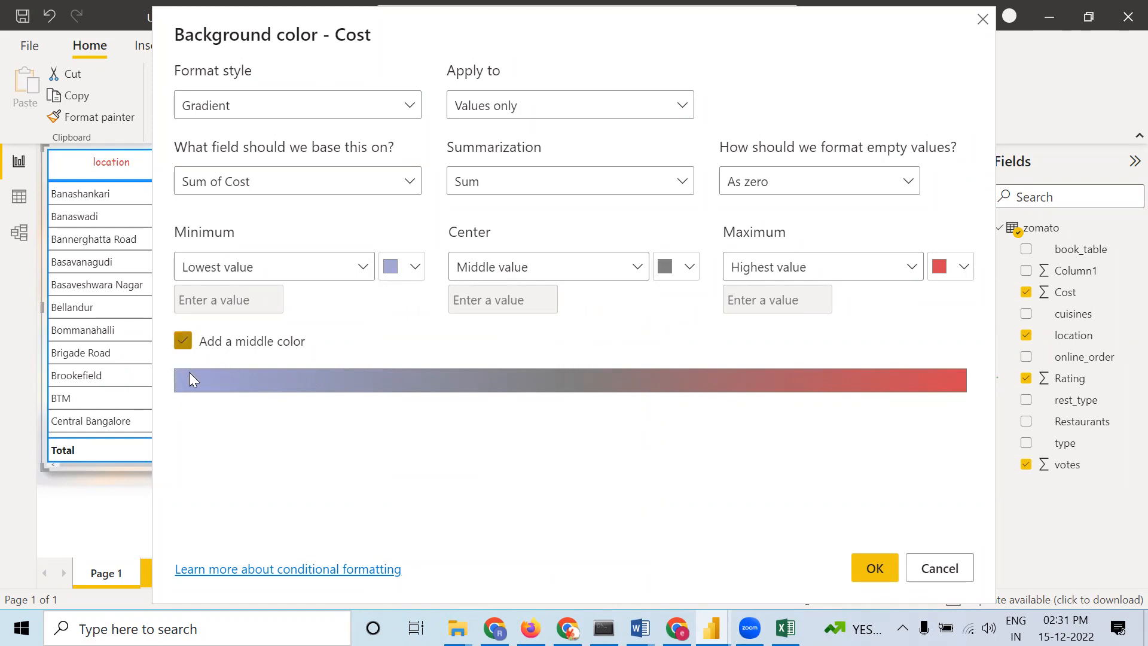
pyautogui.click(874, 568)
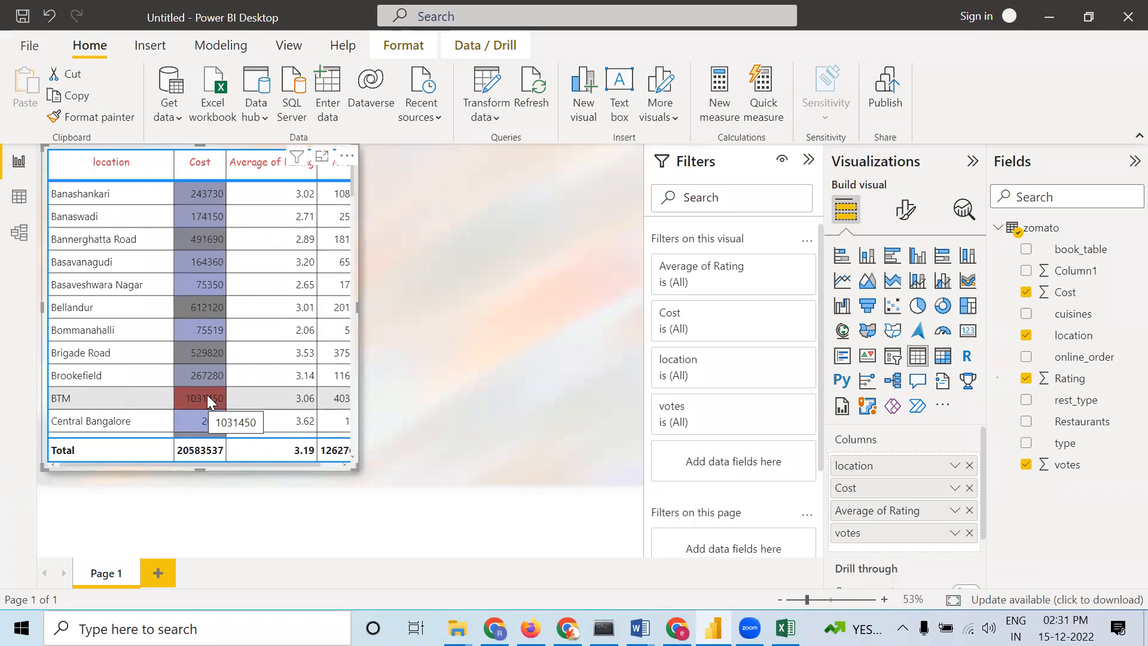
# Try summarizing Cost as Average and sorting by it, then return Cost to Sum
pyautogui.rightClick(904, 486)
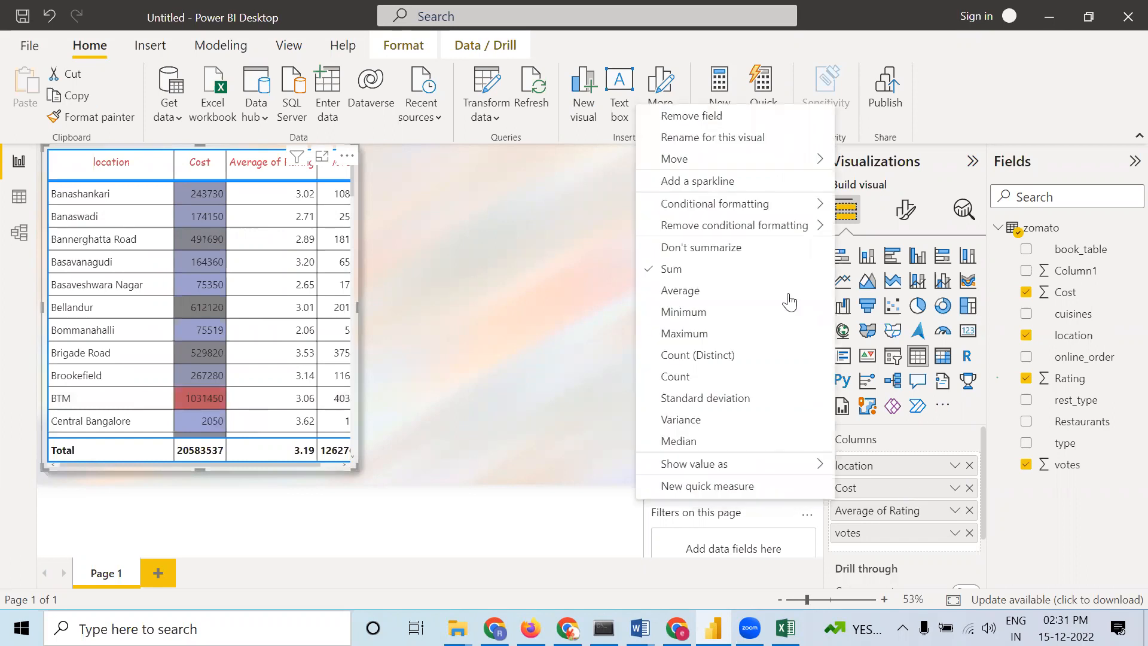
pyautogui.click(709, 293)
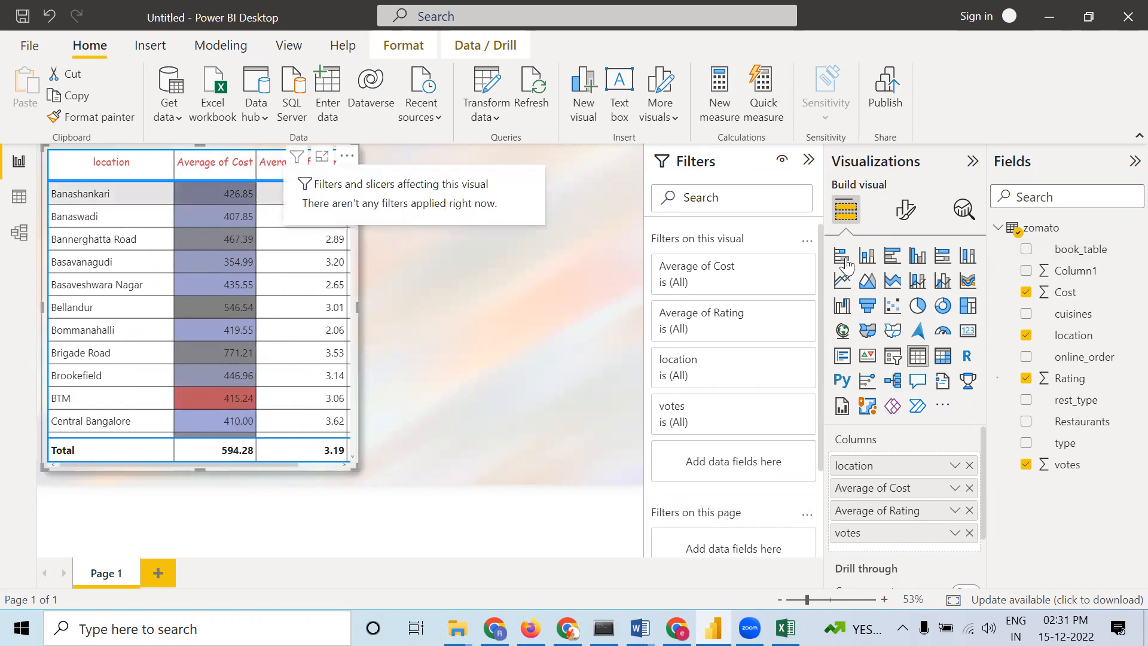
pyautogui.click(178, 168)
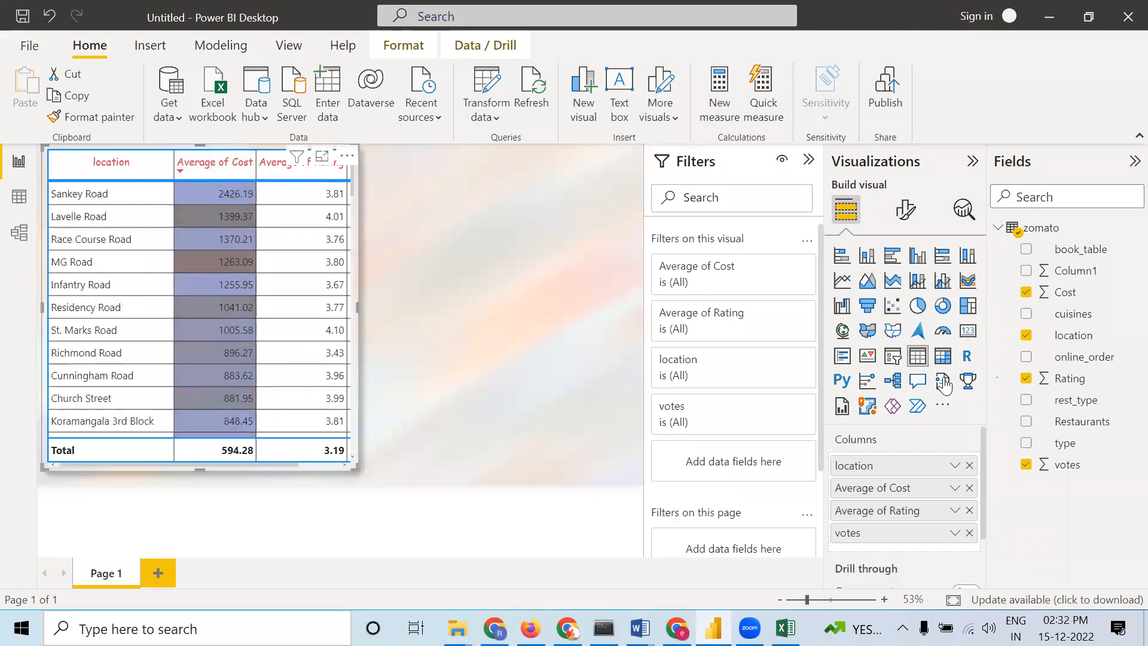
pyautogui.rightClick(924, 488)
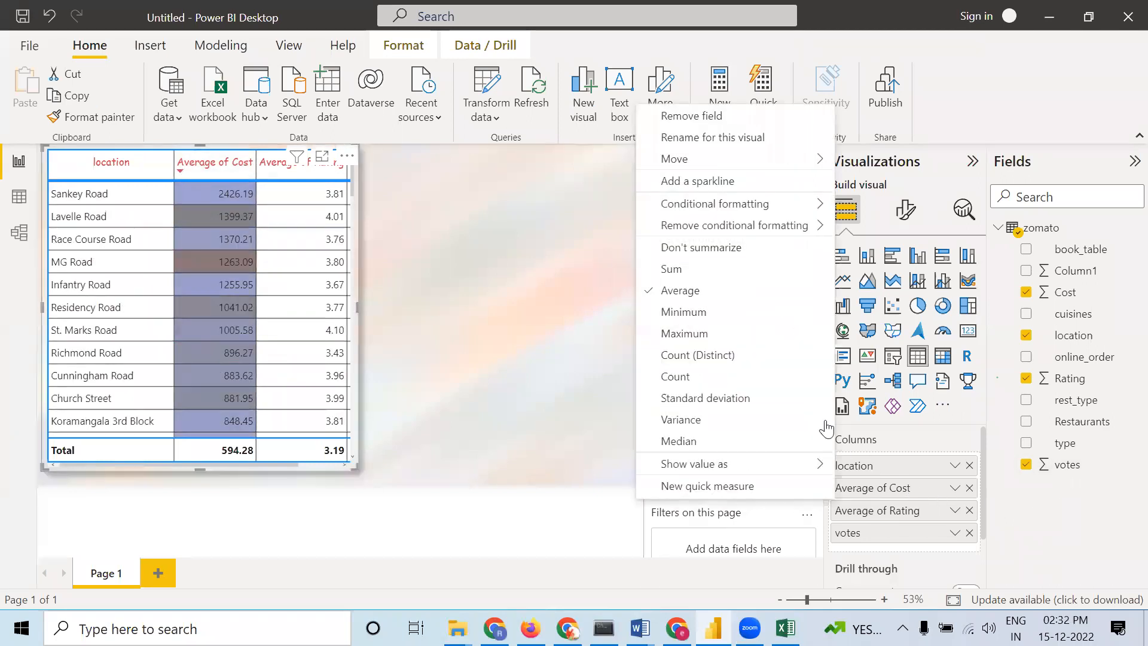
pyautogui.click(668, 269)
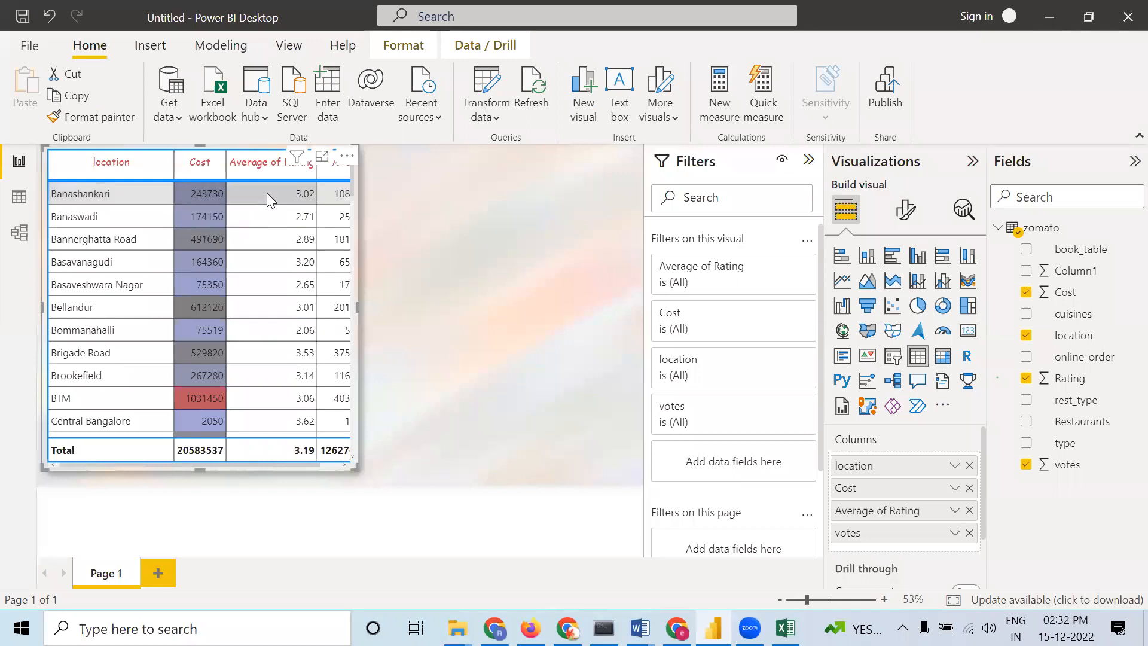
# Sort the table by Cost in descending order and scroll through its rows to review the color scale
pyautogui.click(180, 169)
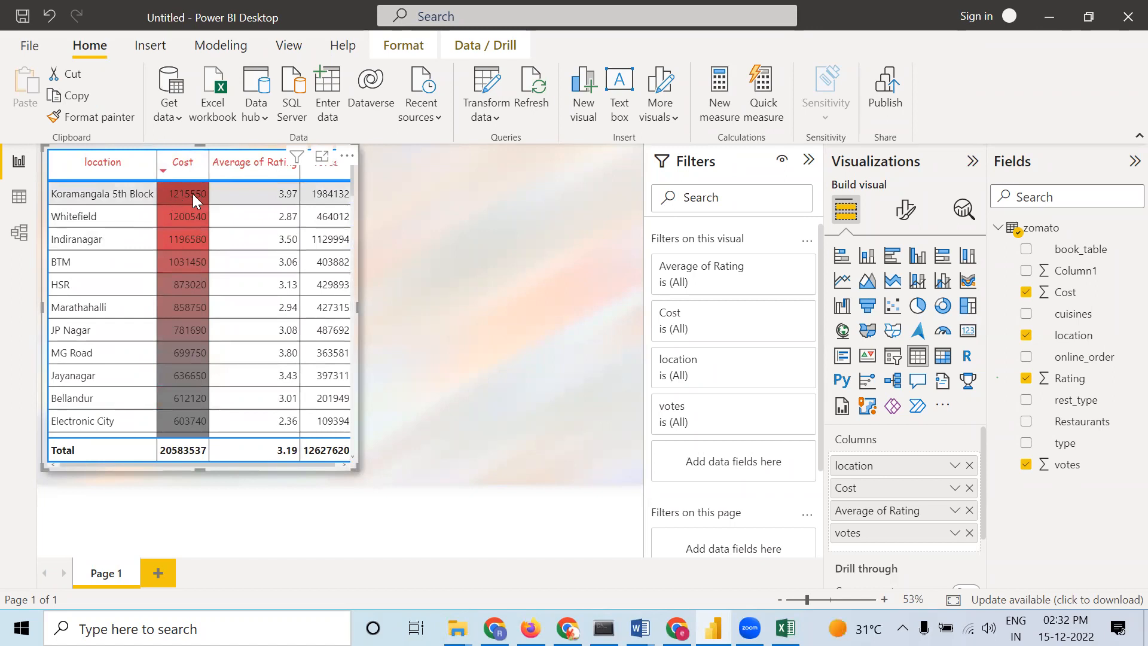
pyautogui.scroll(-8, 203, 235)
pyautogui.scroll(-15, 202, 275)
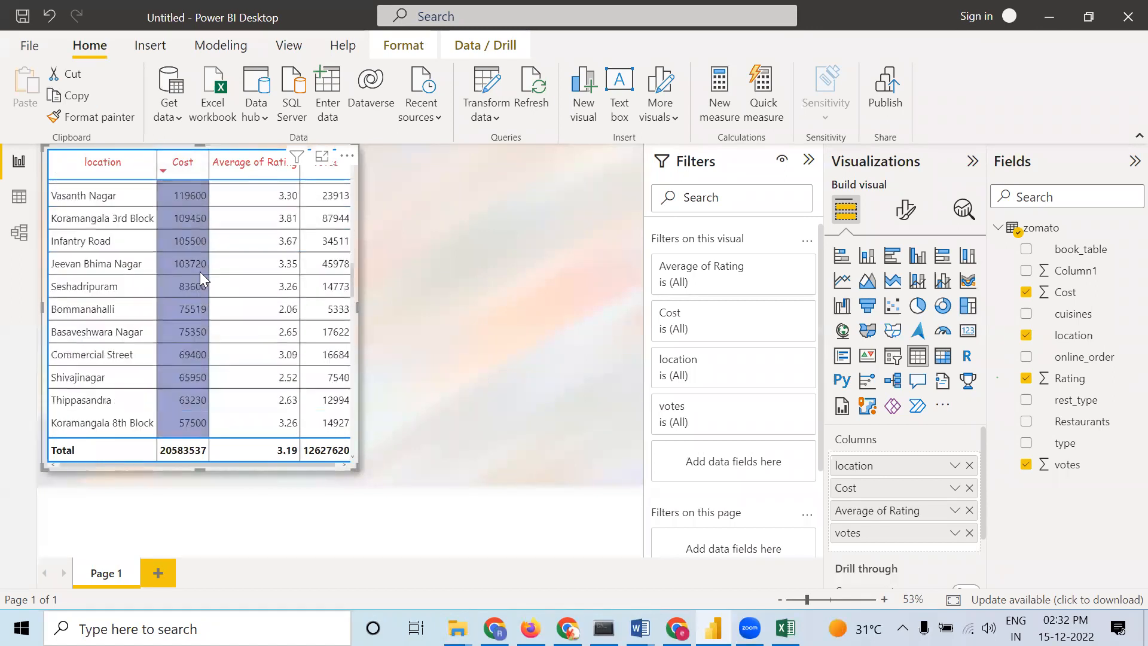
pyautogui.scroll(-2, 200, 272)
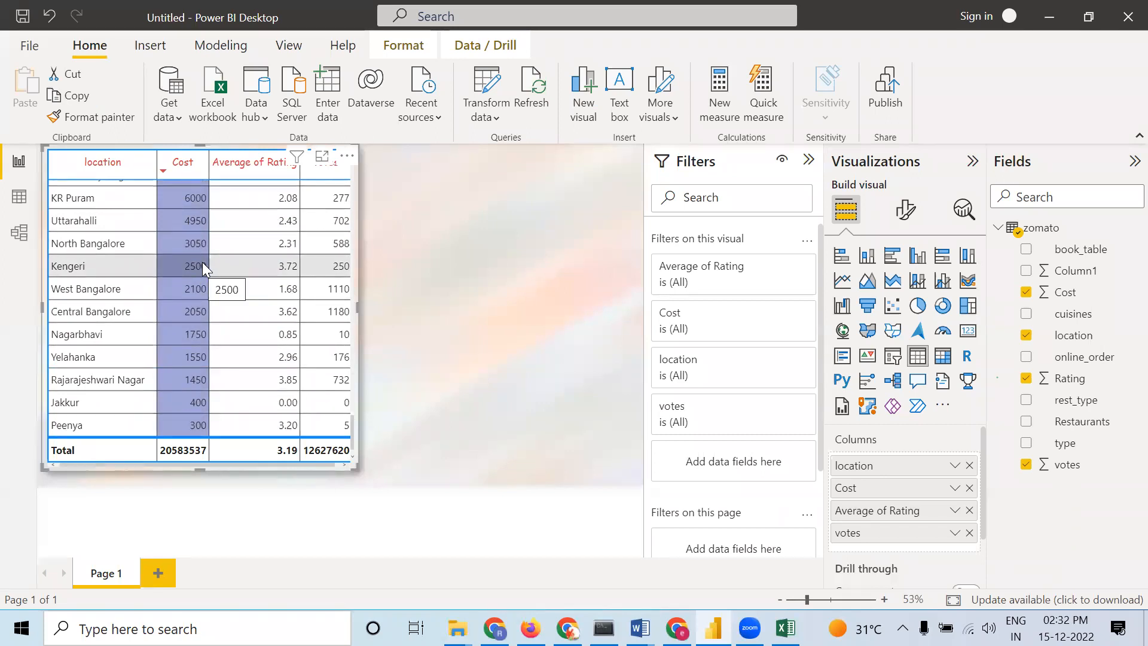
pyautogui.scroll(5, 203, 257)
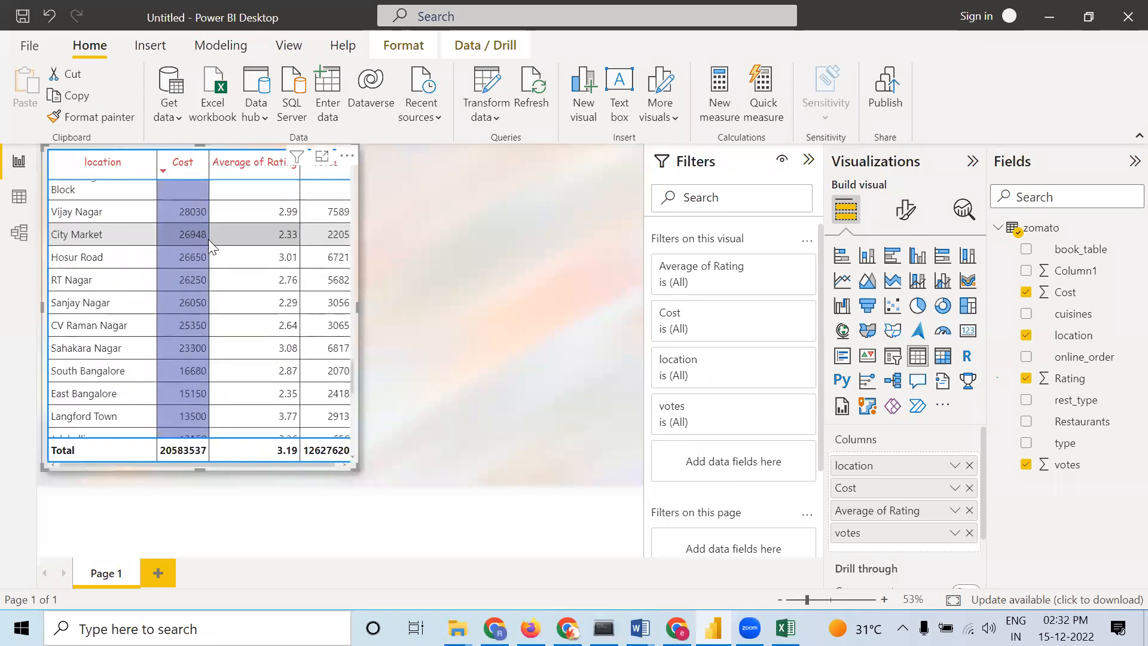
pyautogui.scroll(10, 208, 239)
pyautogui.scroll(10, 208, 239)
pyautogui.scroll(8, 209, 241)
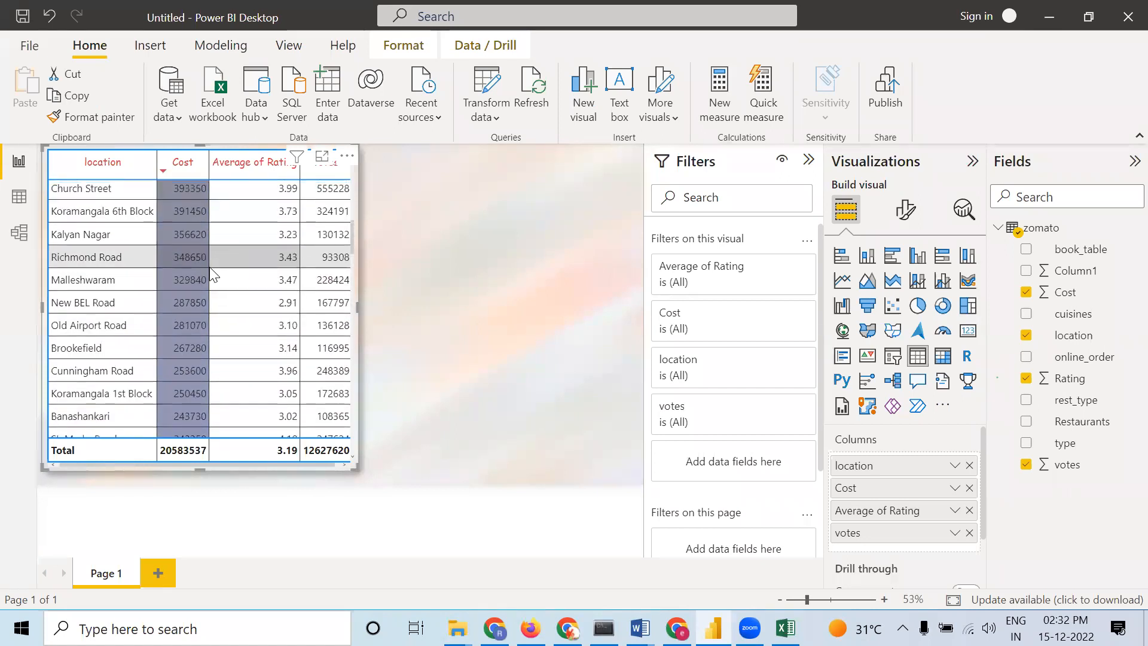
# Sort the table by Cost in ascending order and scroll through its rows
pyautogui.scroll(5, 170, 249)
pyautogui.scroll(3, 170, 249)
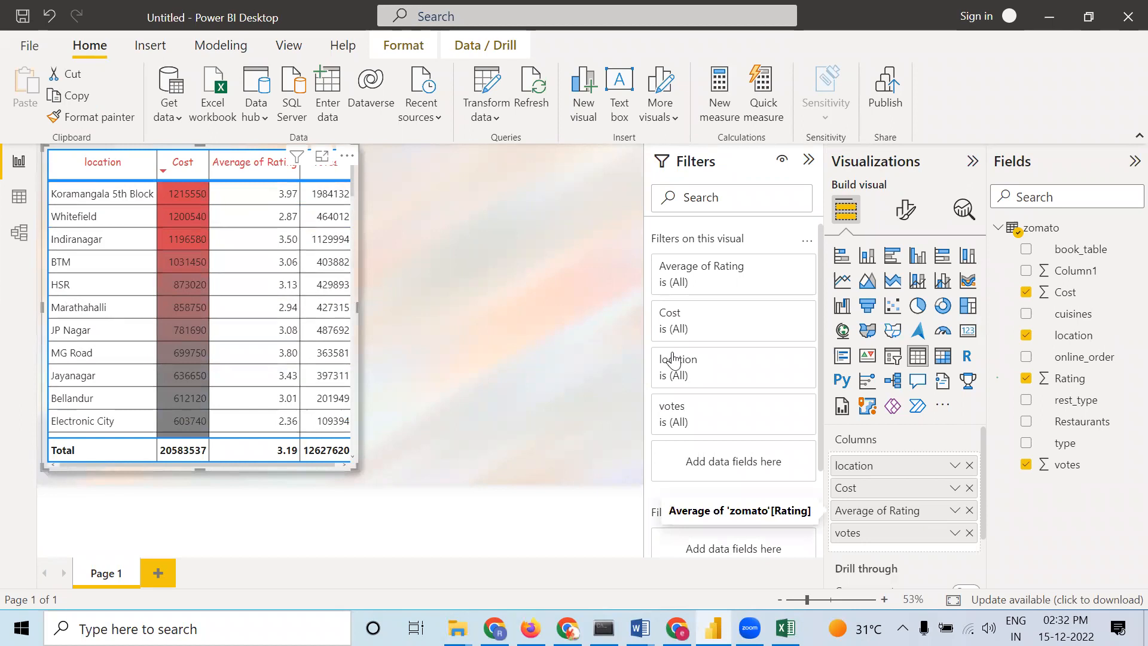
pyautogui.click(163, 170)
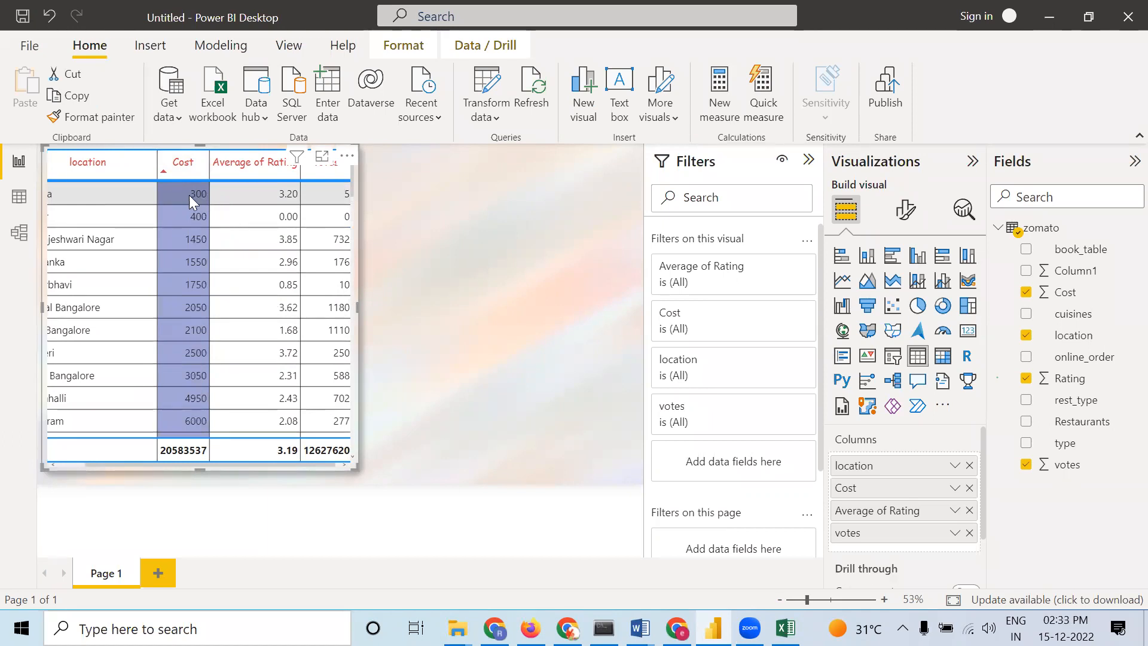
pyautogui.scroll(-10, 192, 203)
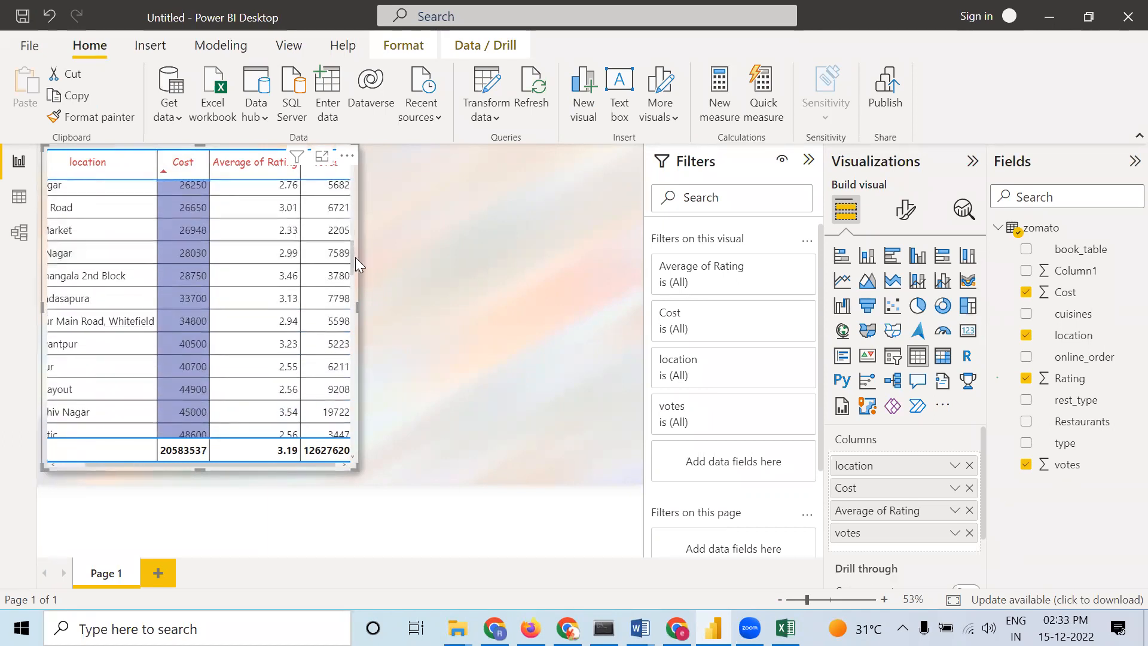
# Move the table slightly on the canvas and sort it by Cost in descending order again, scrolling through the rows
pyautogui.moveTo(357, 302); pyautogui.dragTo(362, 316)
pyautogui.moveTo(357, 277); pyautogui.dragTo(340, 189)
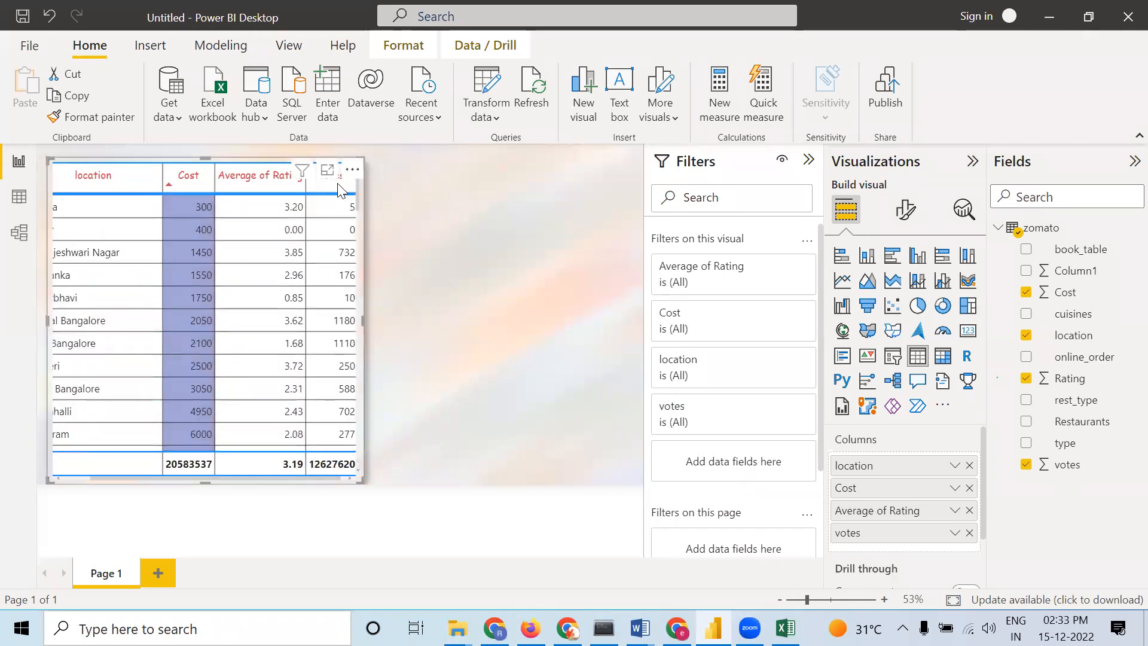
pyautogui.click(168, 184)
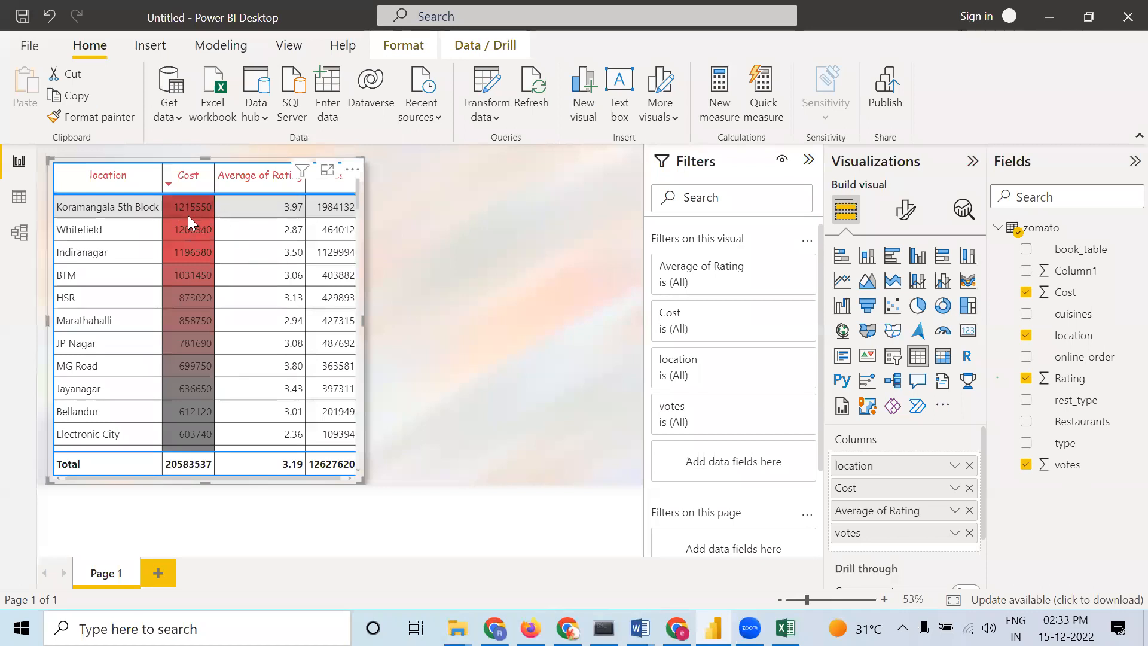
pyautogui.scroll(-1, 197, 356)
pyautogui.scroll(-1, 198, 357)
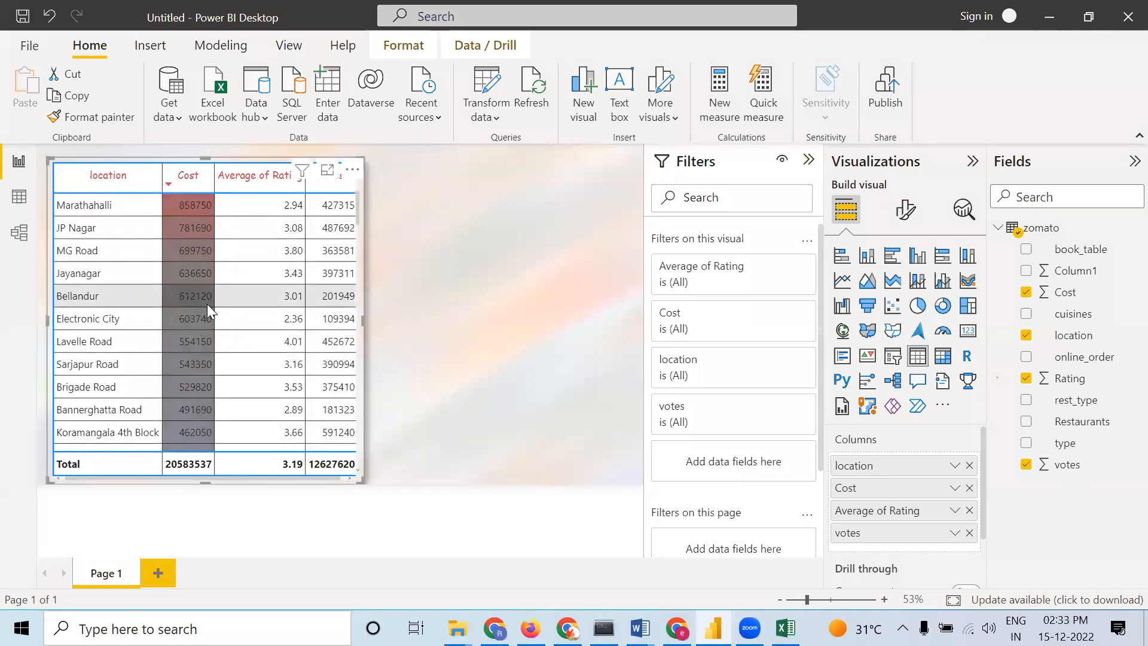
pyautogui.scroll(-6, 213, 357)
pyautogui.scroll(-10, 237, 340)
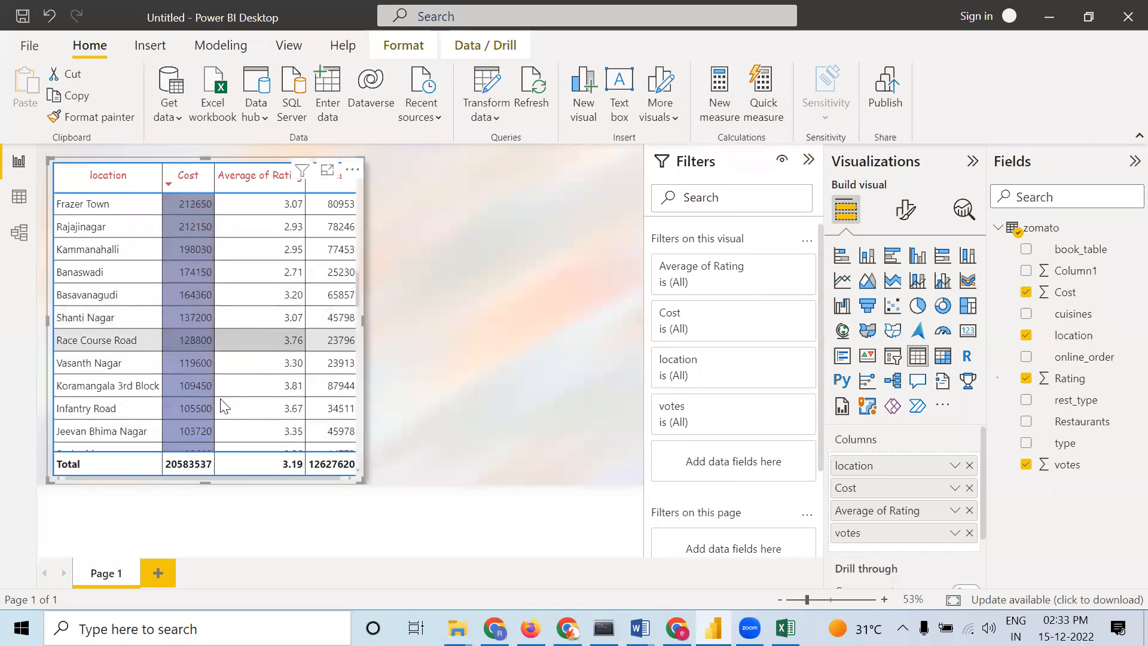
pyautogui.scroll(10, 225, 311)
pyautogui.scroll(10, 225, 311)
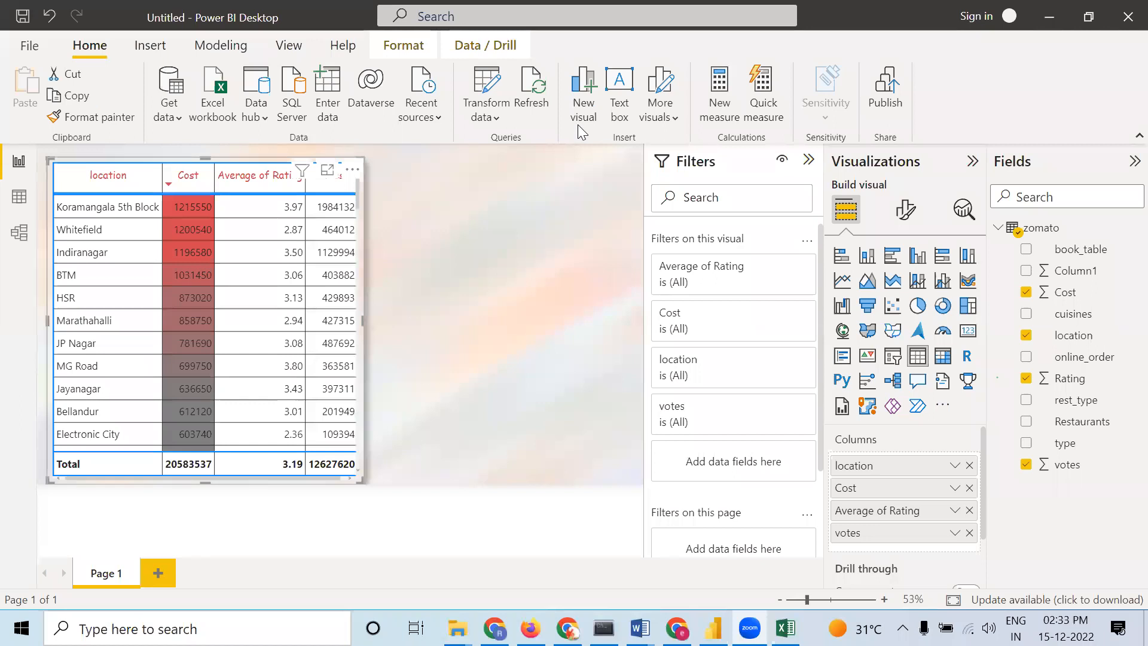
# Widen the table so the Average of Rating and votes headers show in full
pyautogui.click(380, 302)
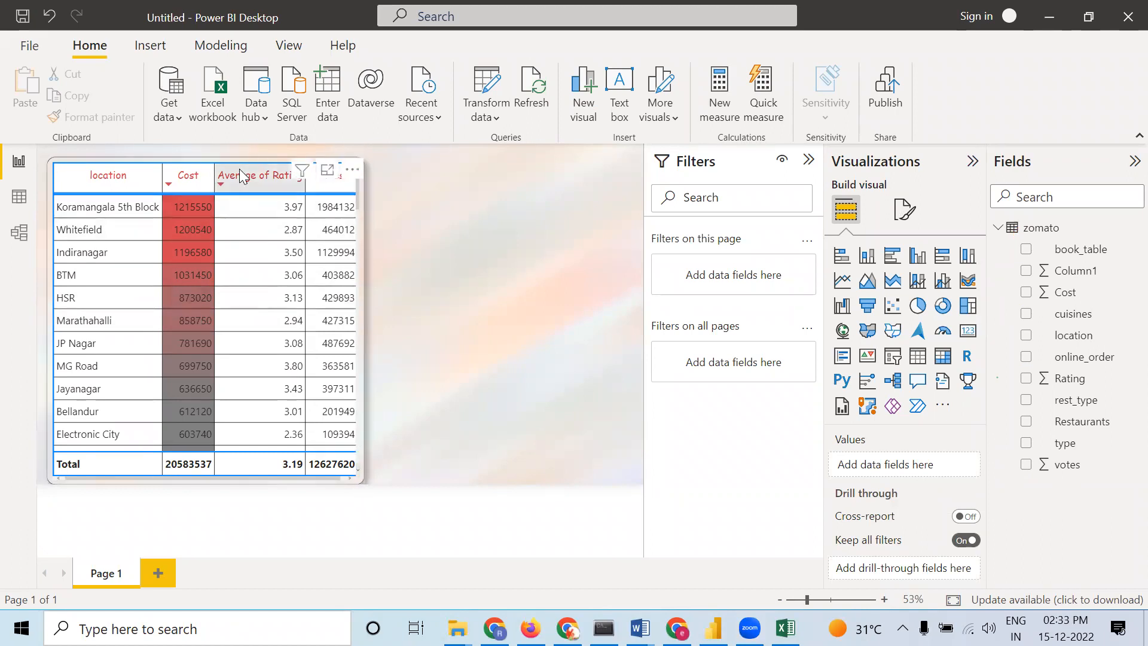
pyautogui.click(362, 333)
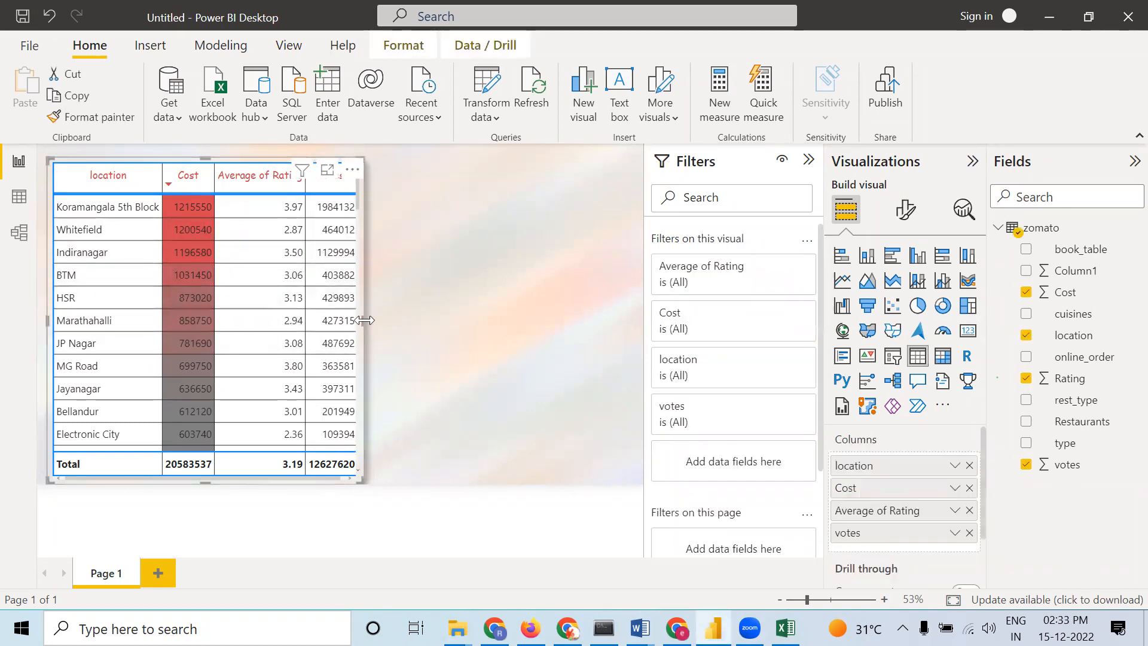
pyautogui.moveTo(364, 320); pyautogui.dragTo(412, 320)
pyautogui.click(488, 238)
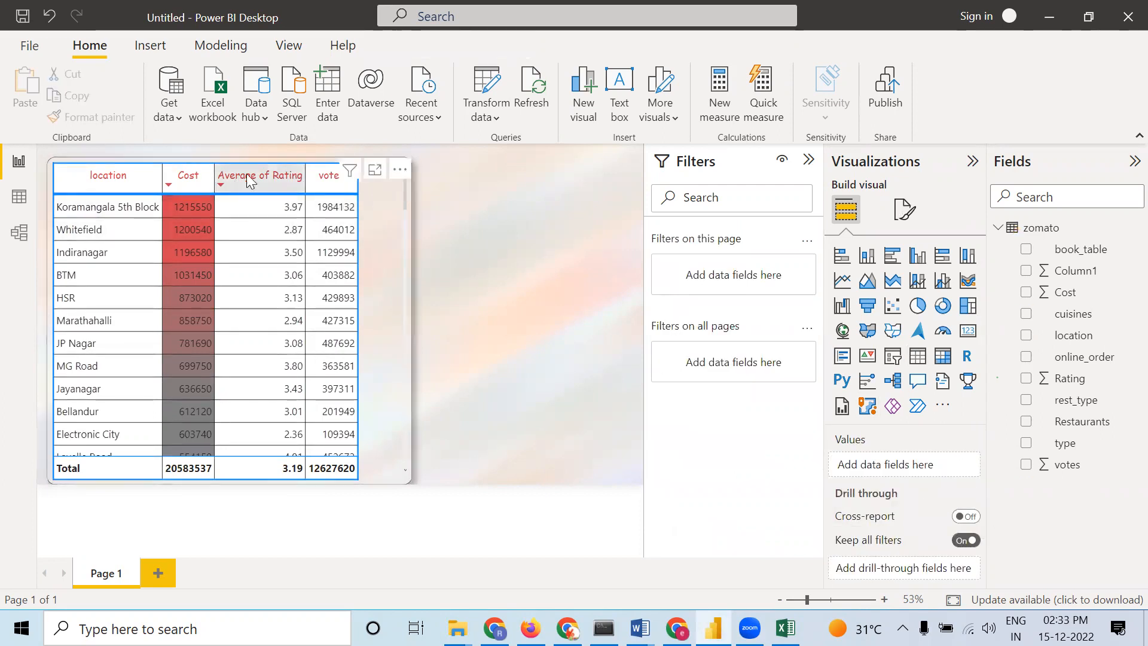
pyautogui.click(391, 244)
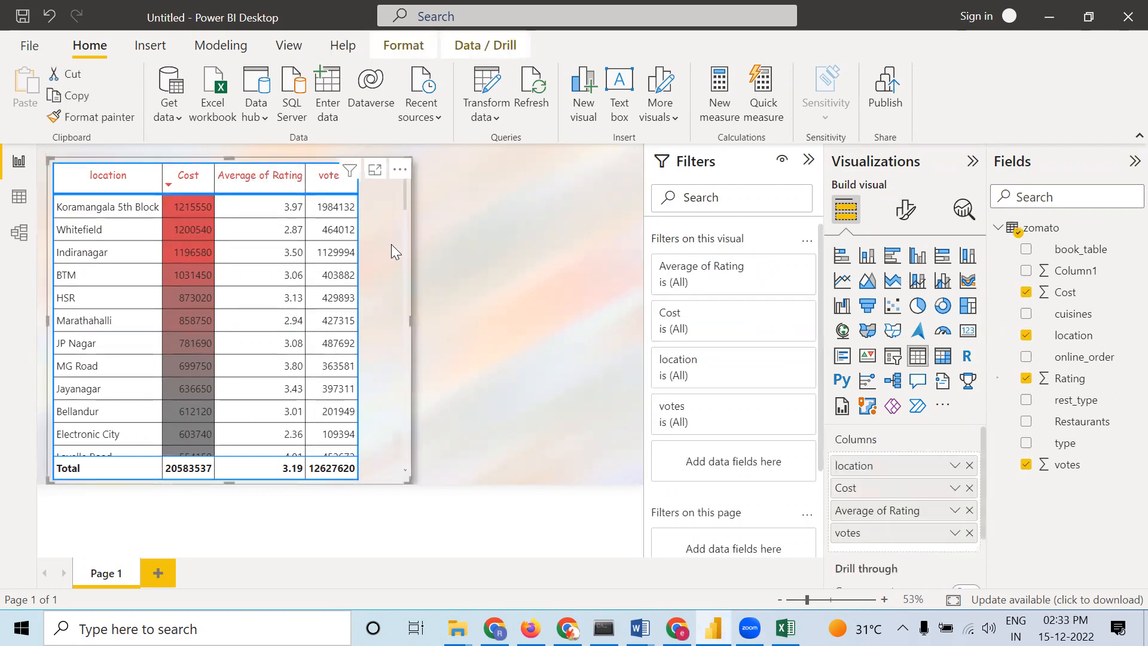
pyautogui.rightClick(927, 511)
pyautogui.moveTo(737, 228)
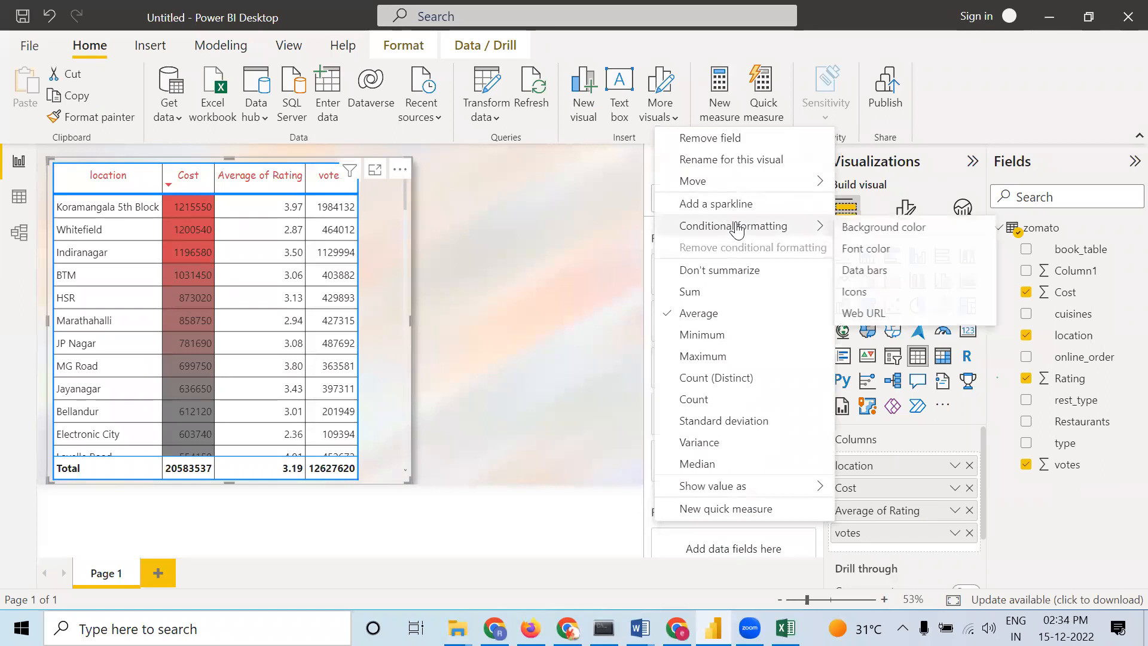
pyautogui.click(887, 261)
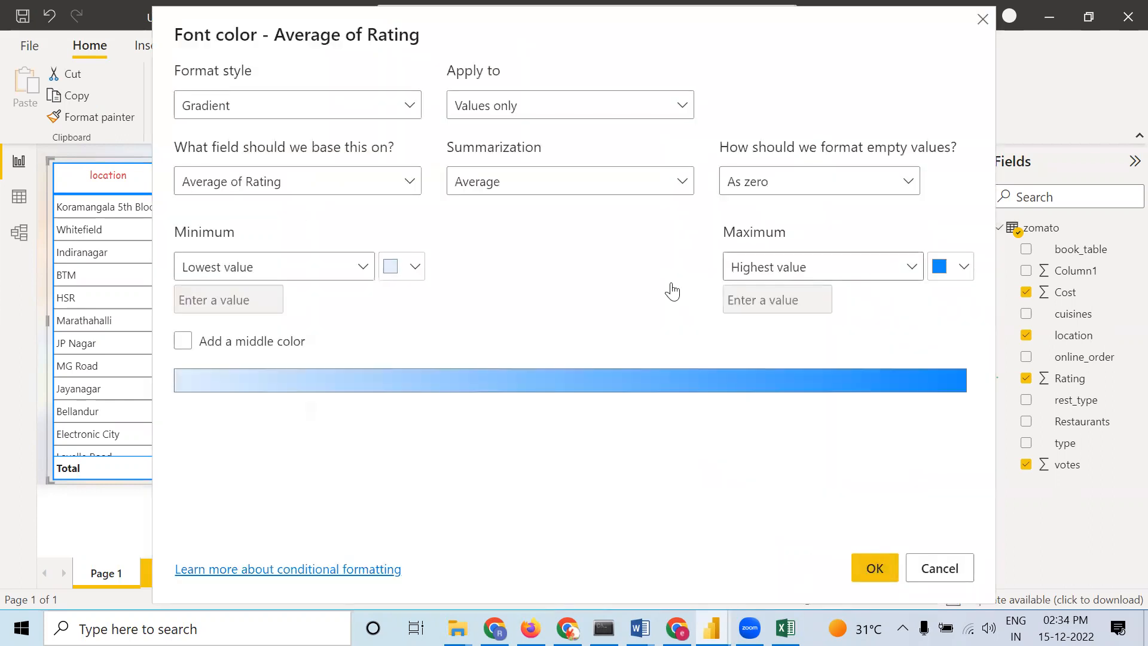
pyautogui.click(961, 272)
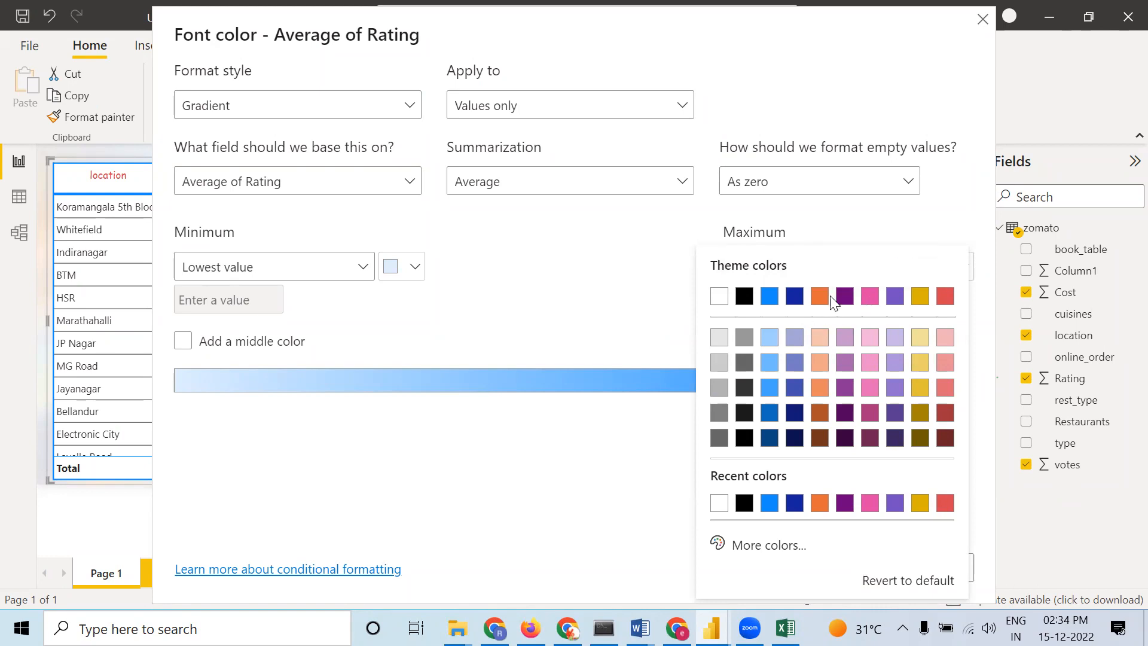
pyautogui.click(851, 299)
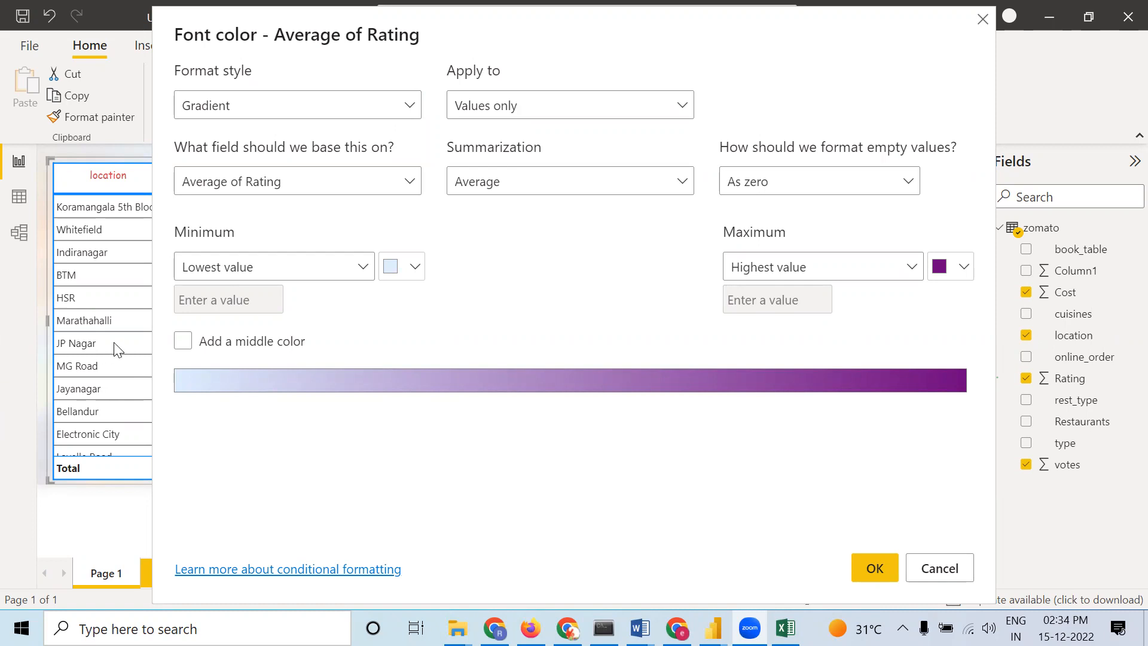
pyautogui.click(983, 18)
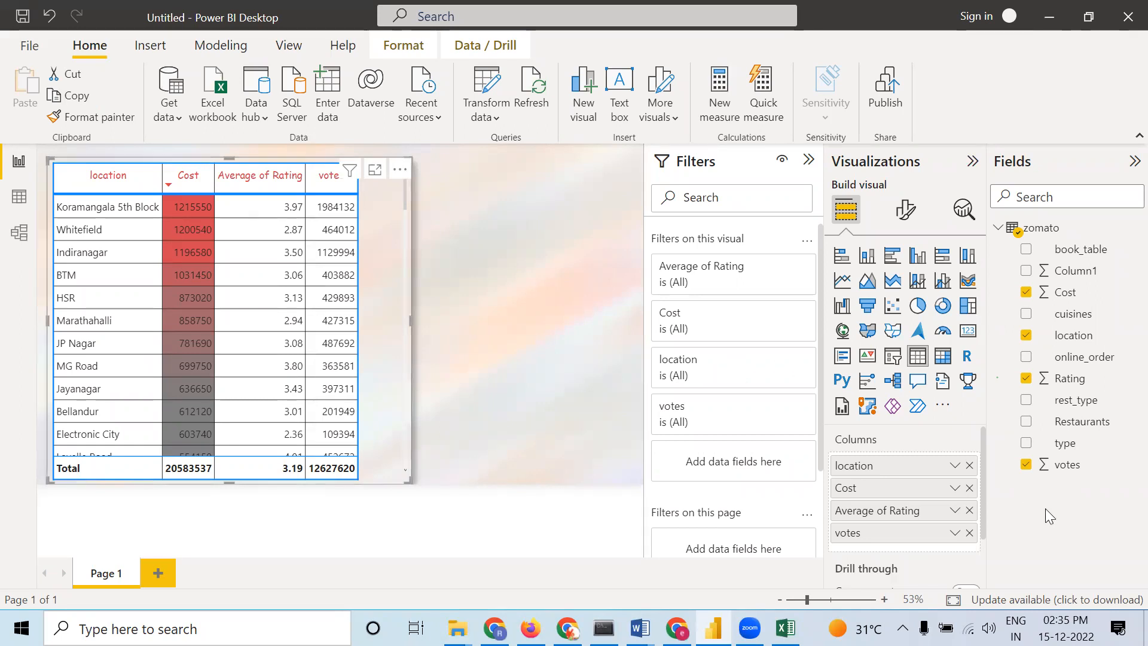
# Apply a gradient font color to Average of Rating values, with the highest value in dark brown
pyautogui.rightClick(937, 514)
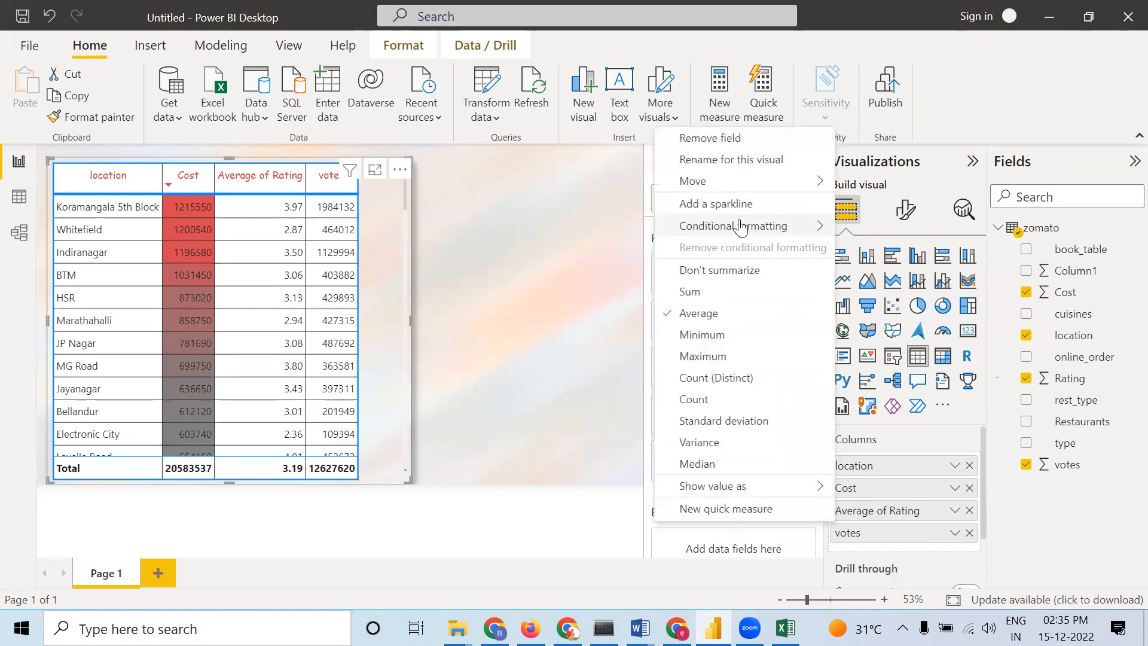
pyautogui.moveTo(741, 227)
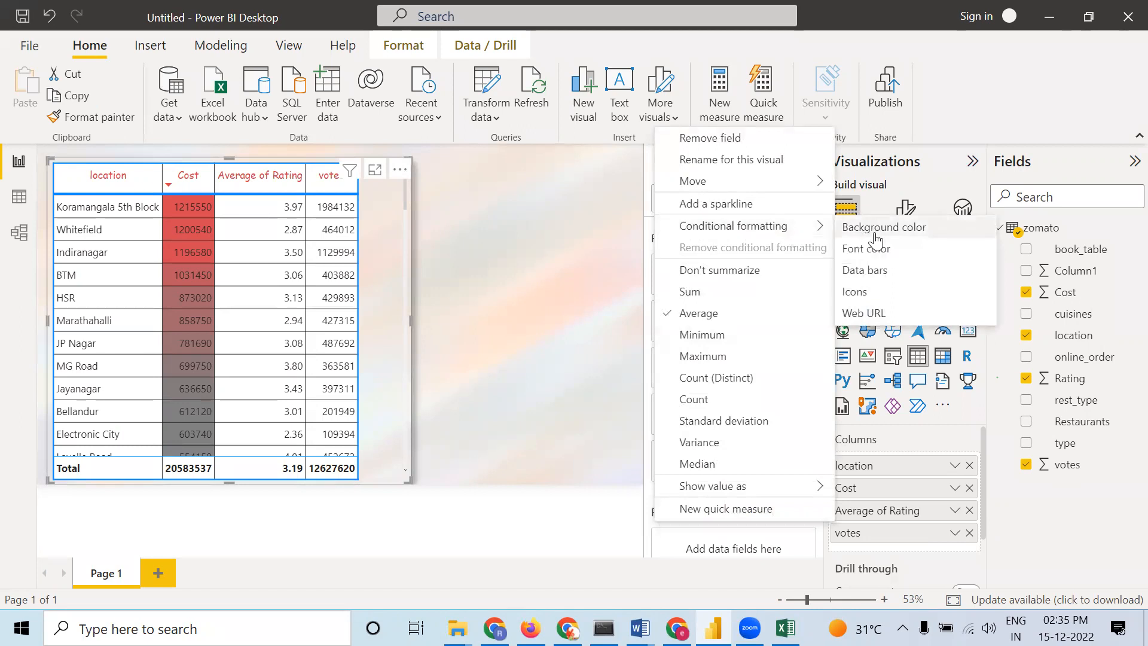
pyautogui.click(872, 248)
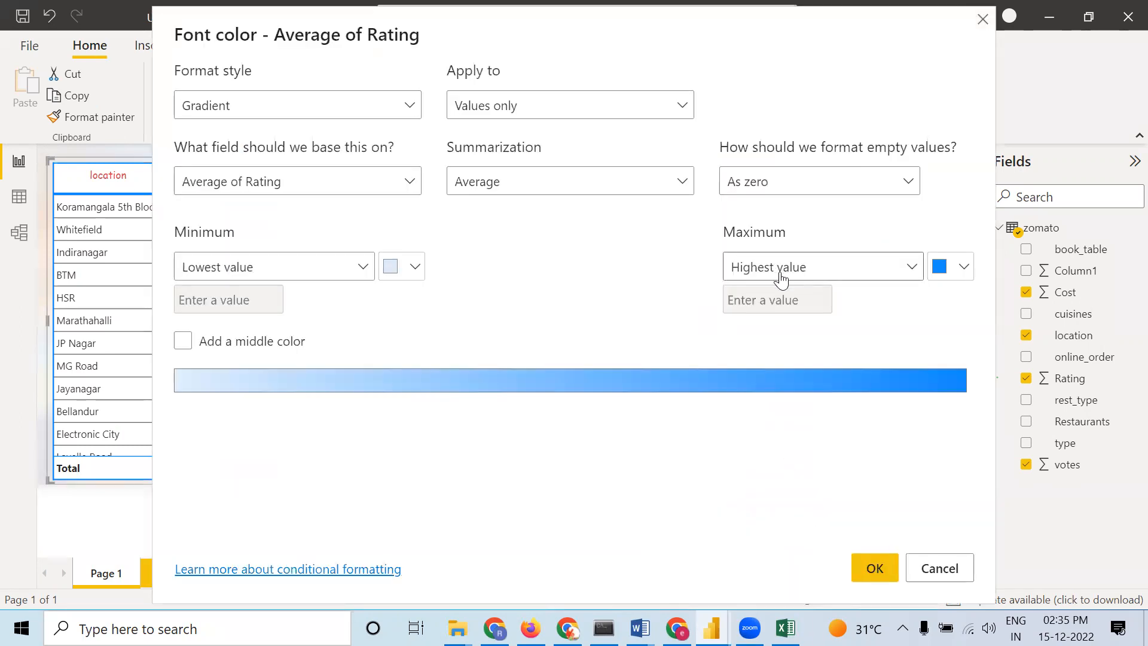
pyautogui.click(964, 268)
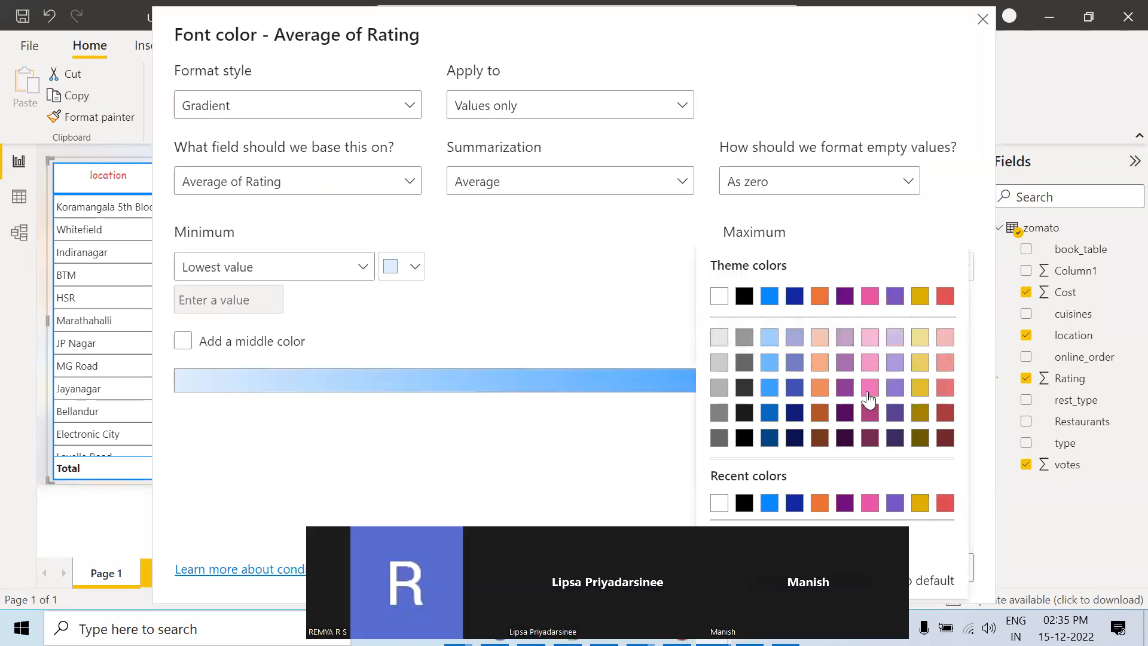
pyautogui.click(820, 439)
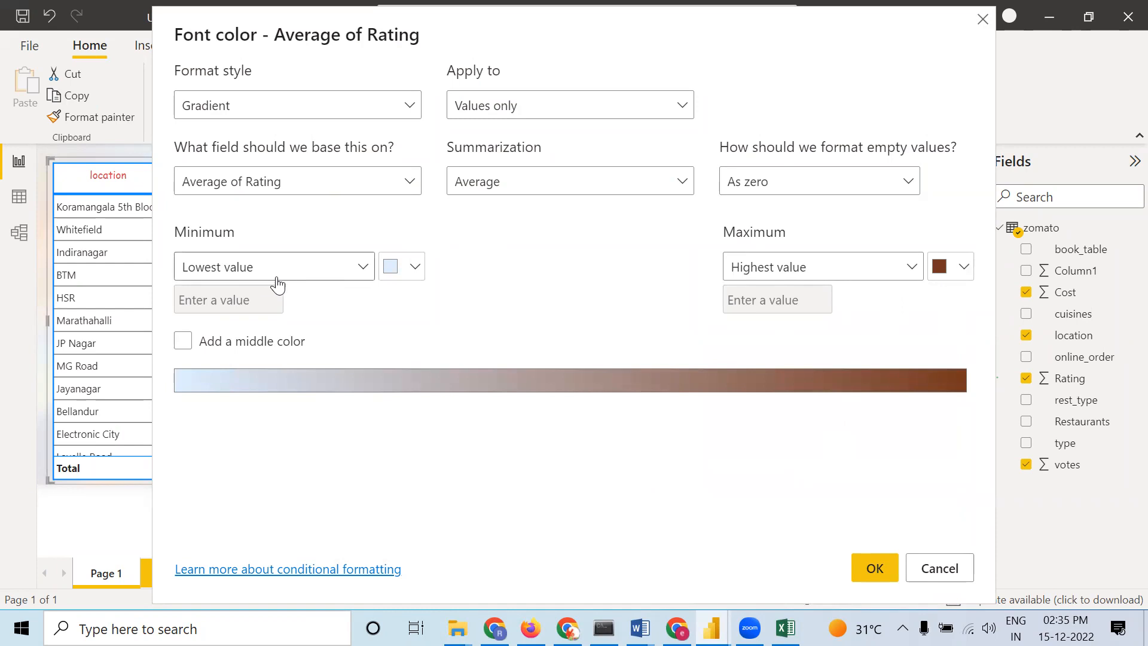
pyautogui.click(875, 570)
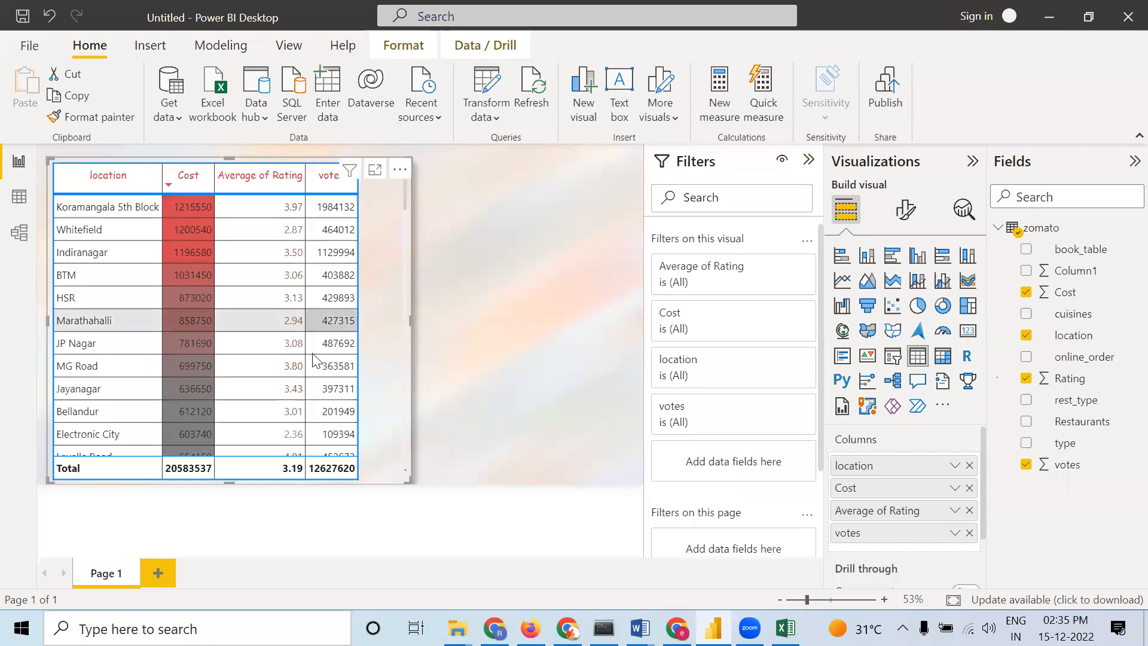
# Sort the table by Average of Rating in descending order, scrolling through the rows to review the font colors
pyautogui.scroll(-10, 299, 365)
pyautogui.scroll(-15, 302, 392)
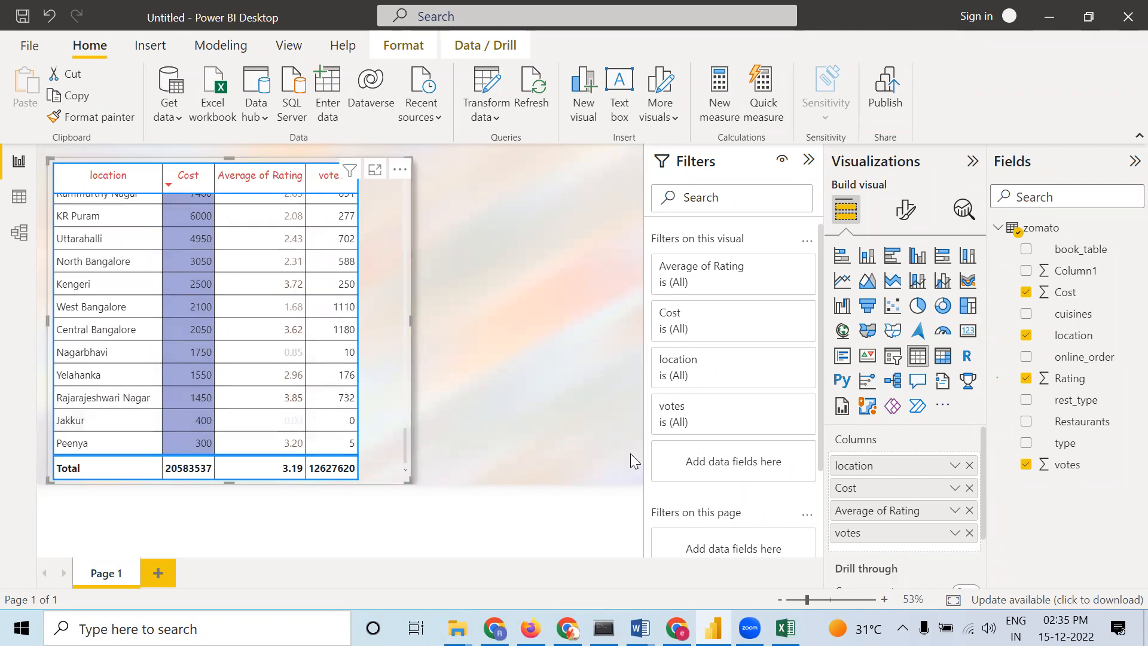
pyautogui.click(220, 183)
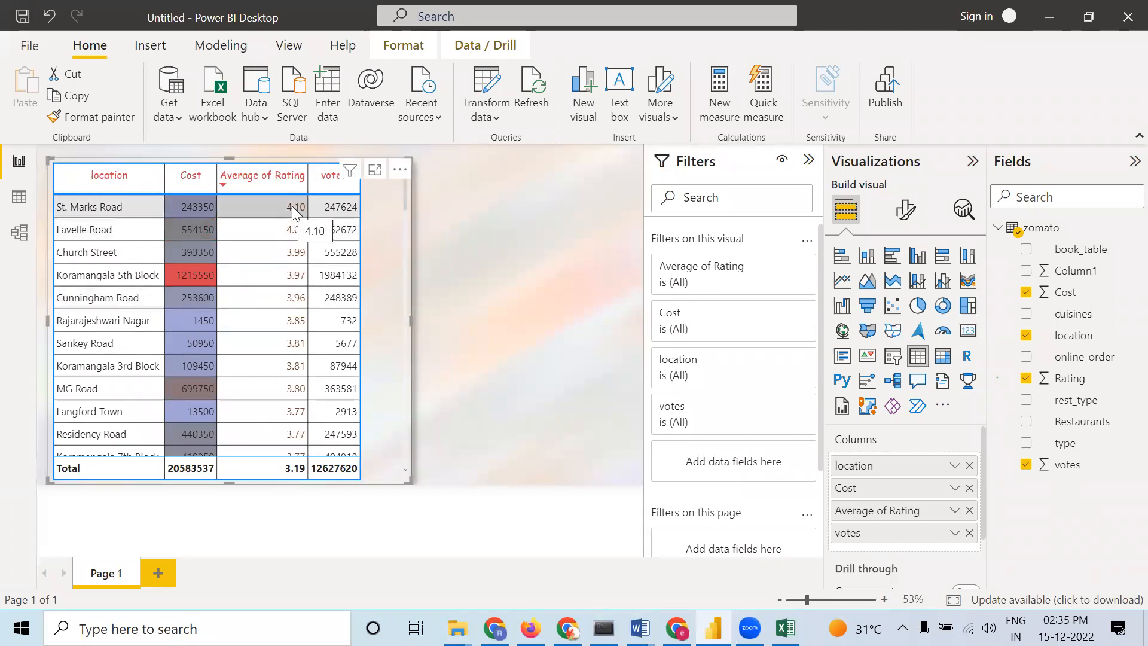
pyautogui.scroll(-2, 385, 216)
pyautogui.moveTo(404, 208); pyautogui.dragTo(411, 131)
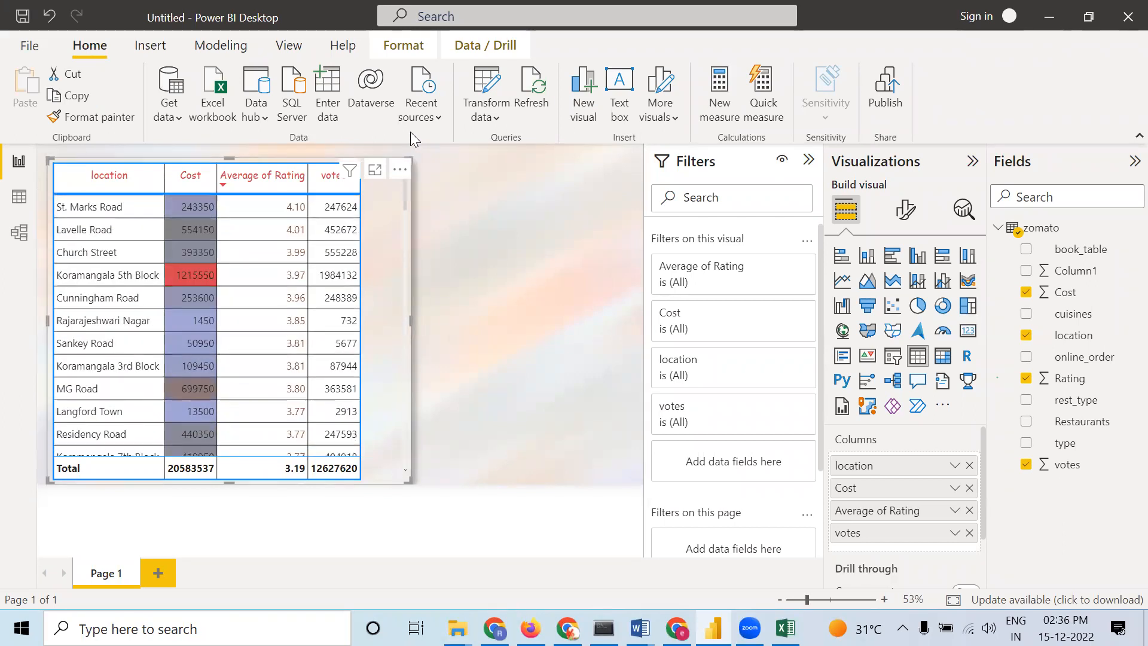
pyautogui.click(238, 188)
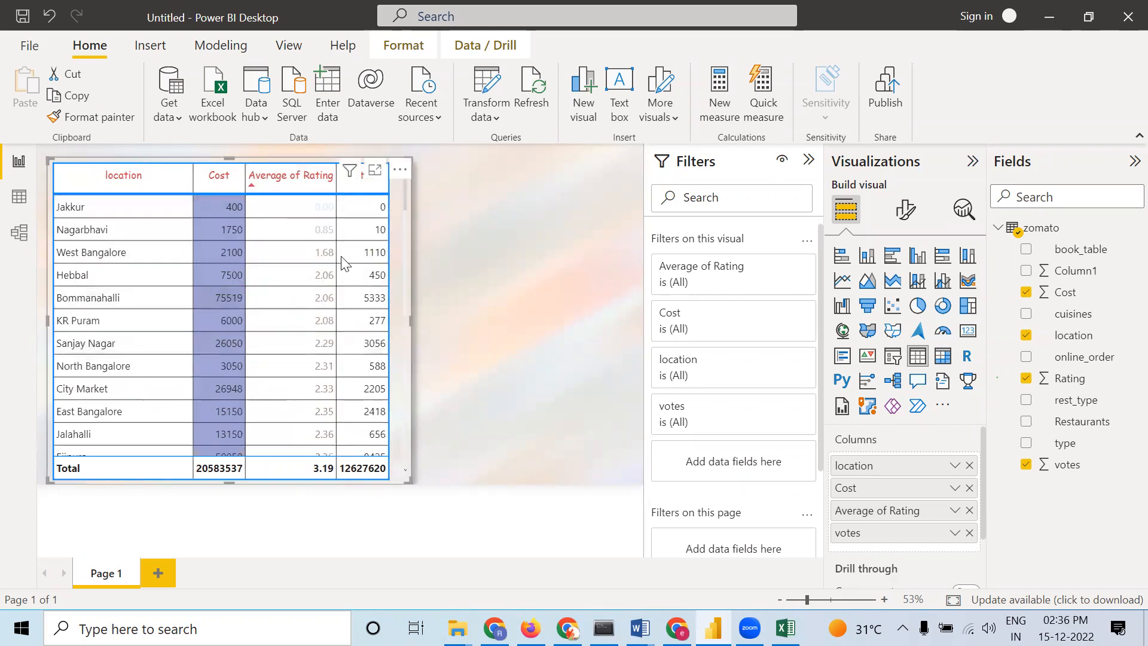
pyautogui.moveTo(317, 207)
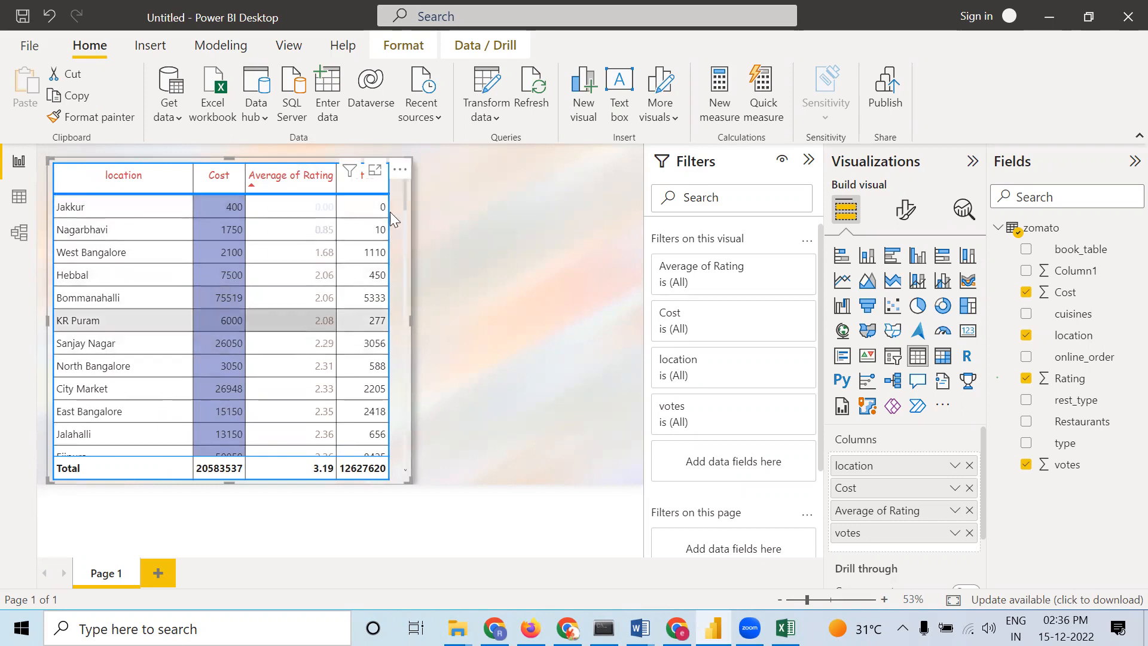
pyautogui.moveTo(404, 199); pyautogui.dragTo(393, 163)
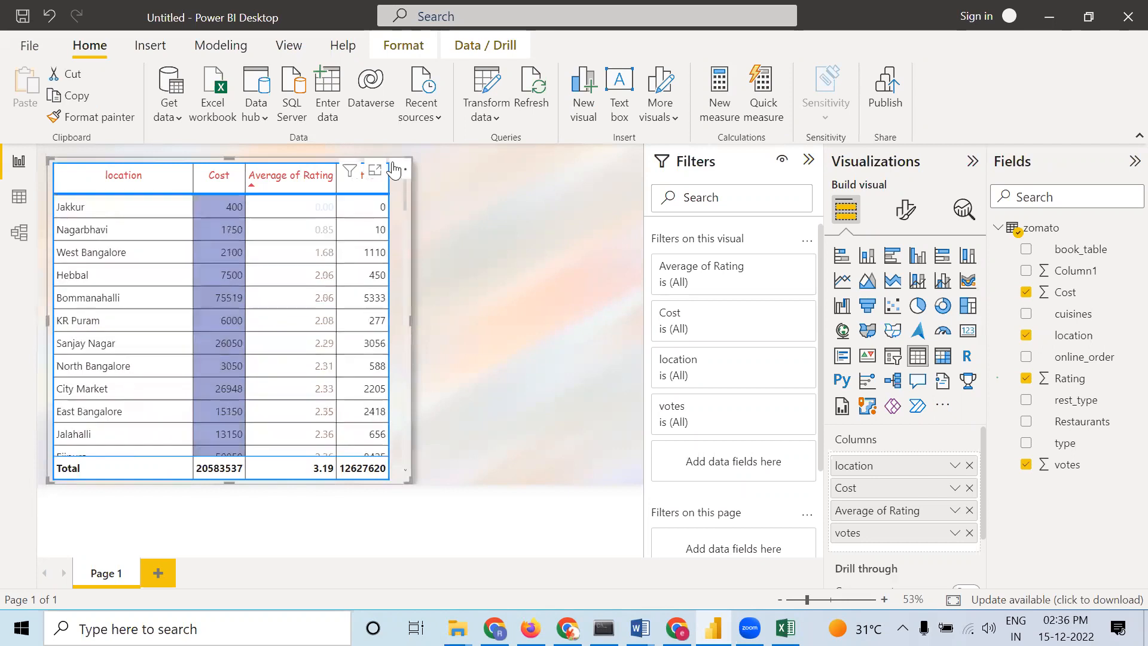
pyautogui.click(249, 185)
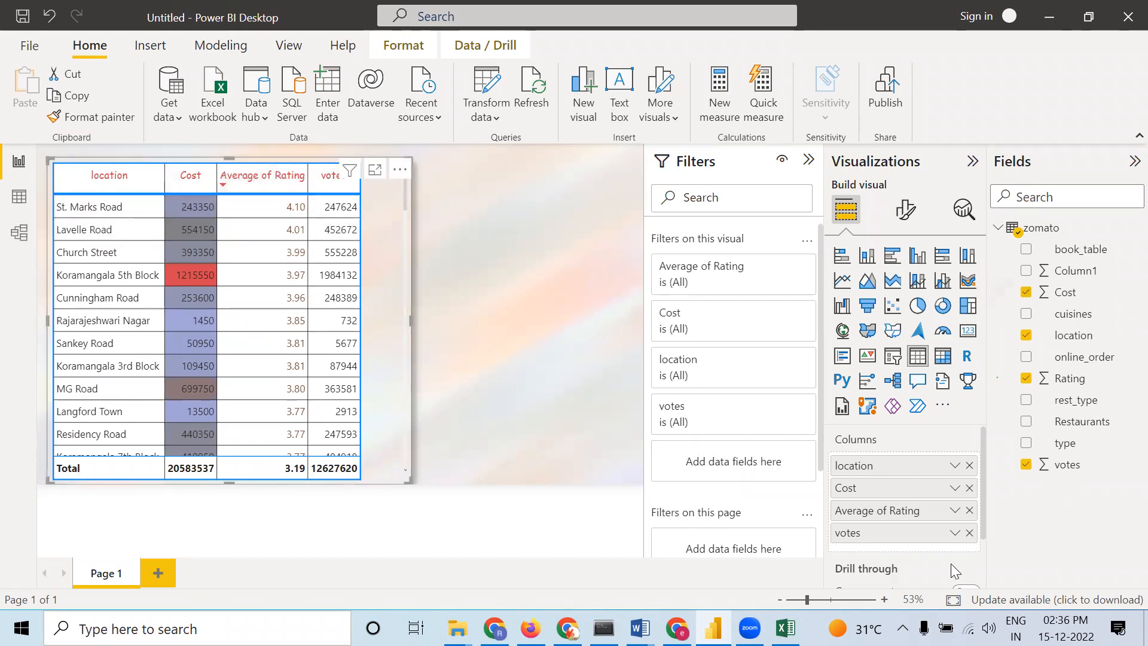
# Add data bars to the votes column with a gray positive bar color
pyautogui.rightClick(893, 538)
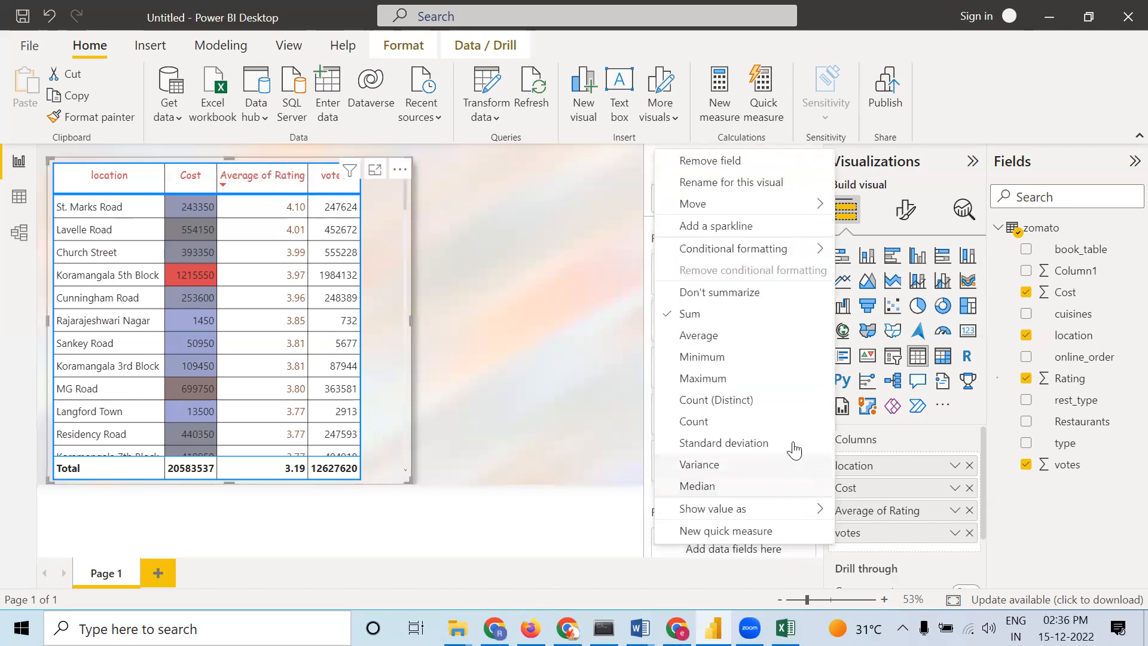
pyautogui.moveTo(759, 248)
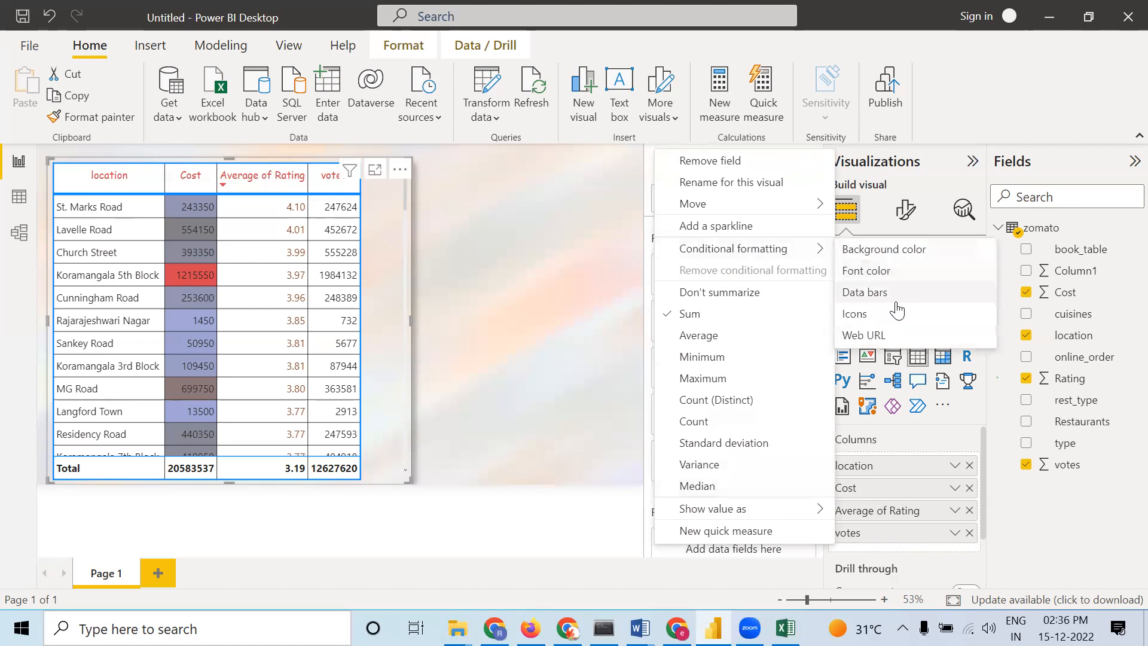
pyautogui.click(881, 293)
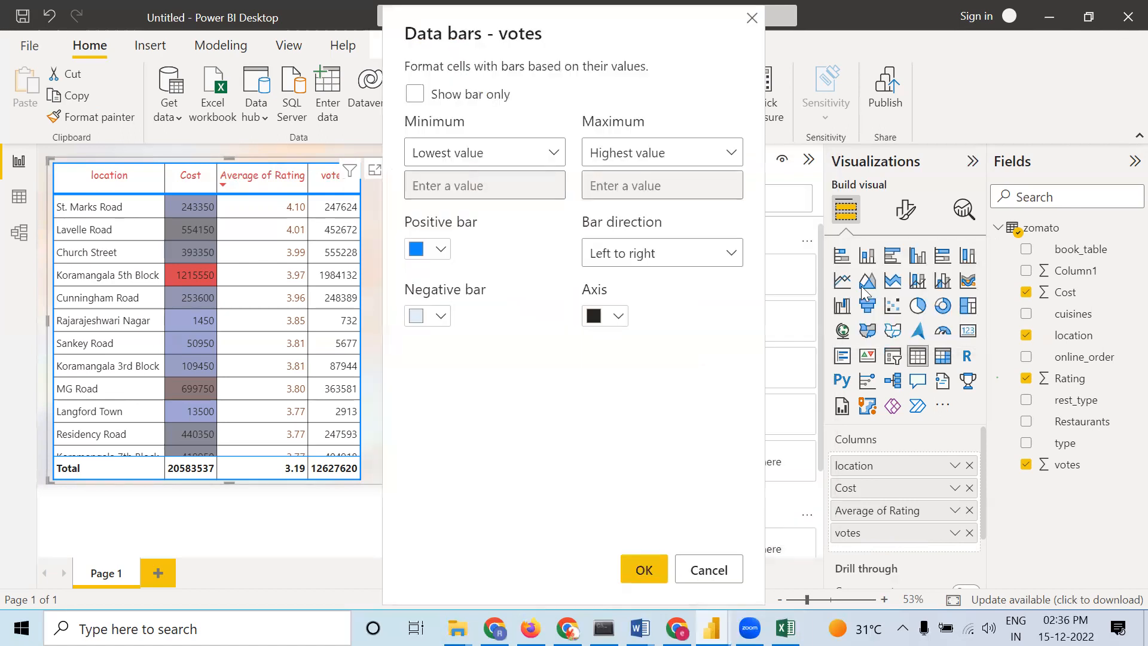
pyautogui.click(442, 249)
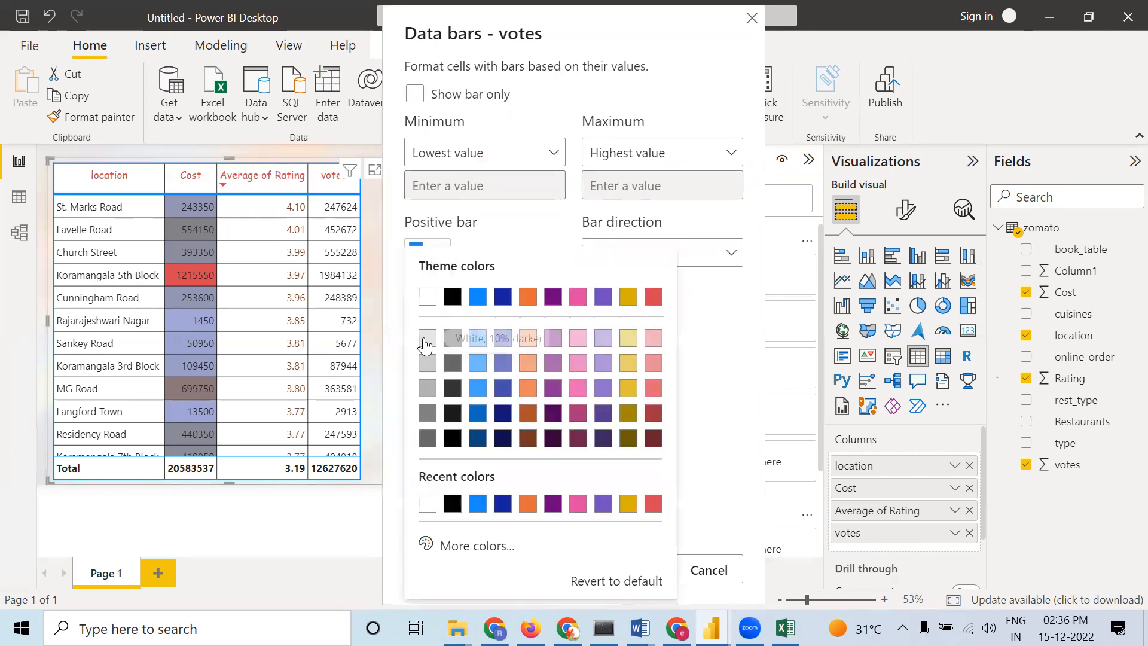
pyautogui.click(422, 336)
pyautogui.click(432, 252)
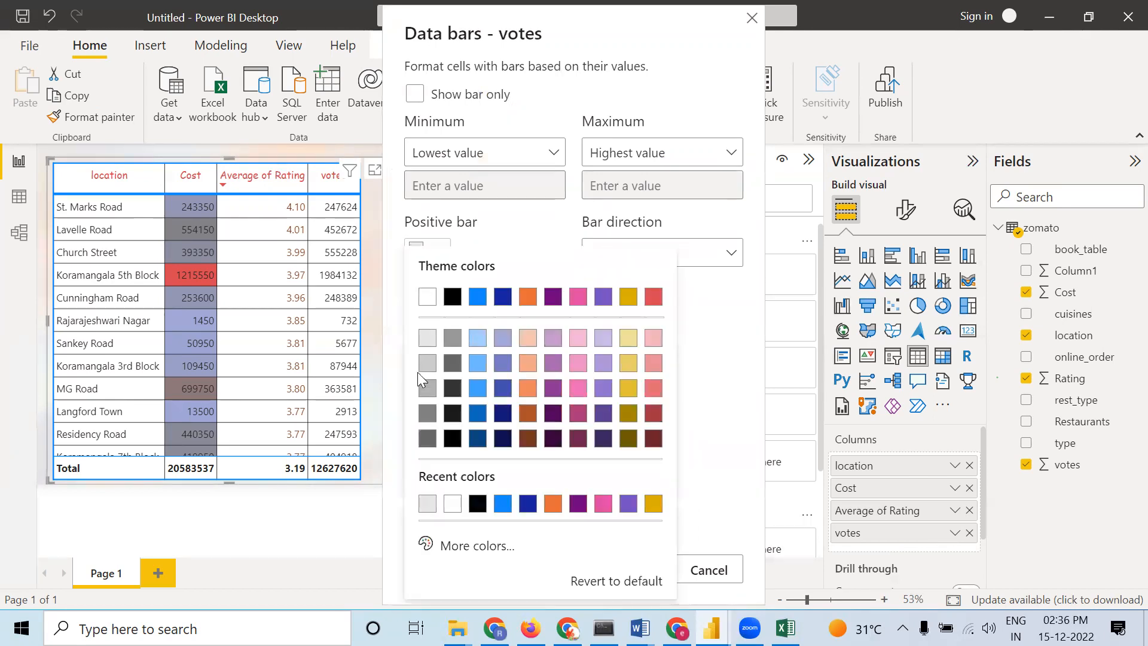
pyautogui.click(422, 388)
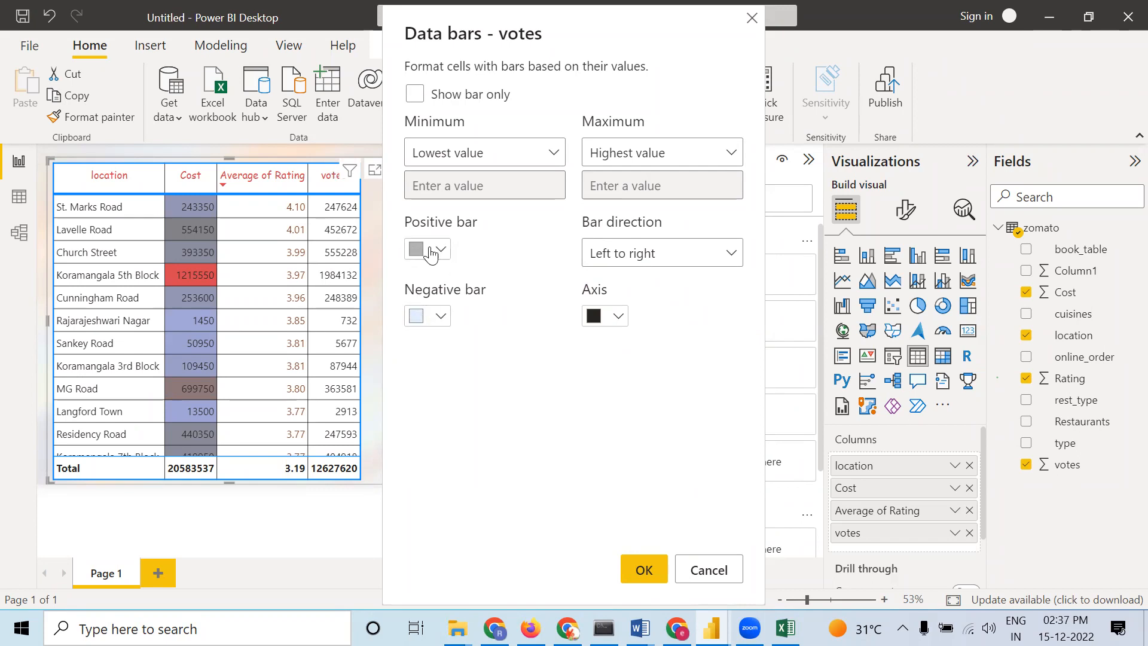
pyautogui.click(652, 580)
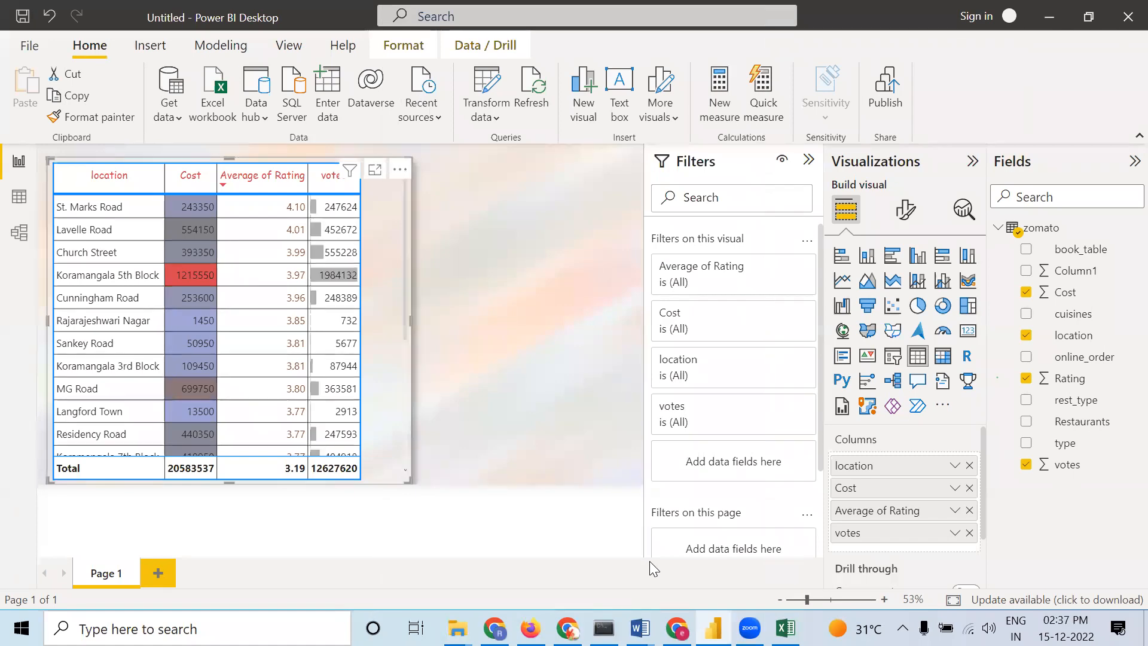
# Sort the table by votes in descending order
pyautogui.moveTo(342, 278)
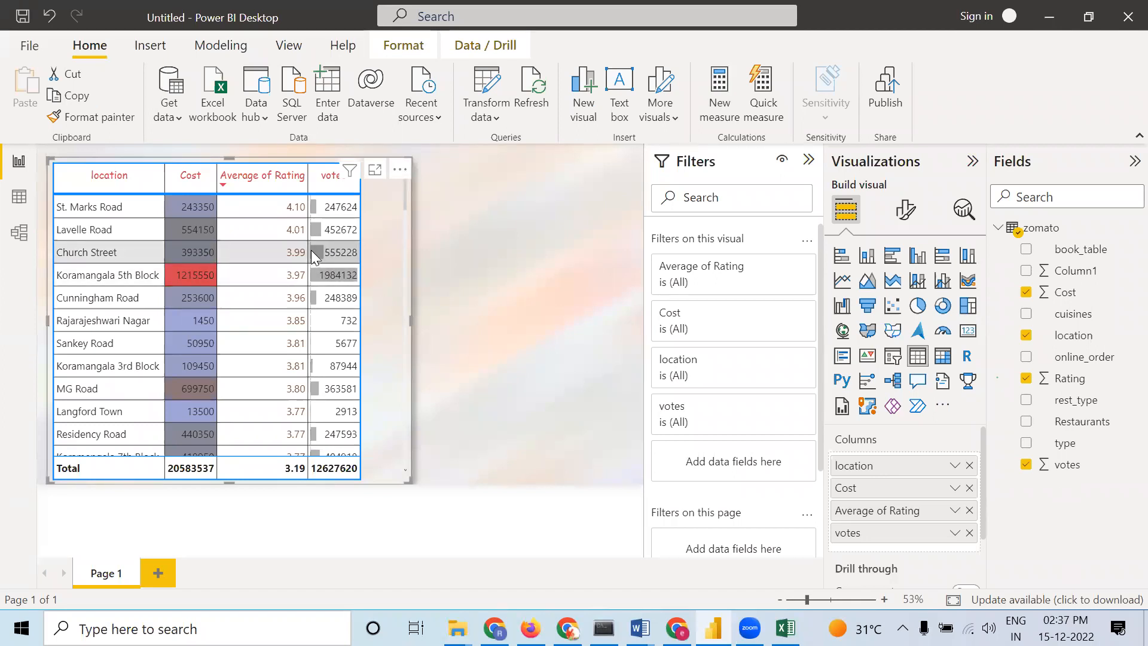
pyautogui.click(313, 183)
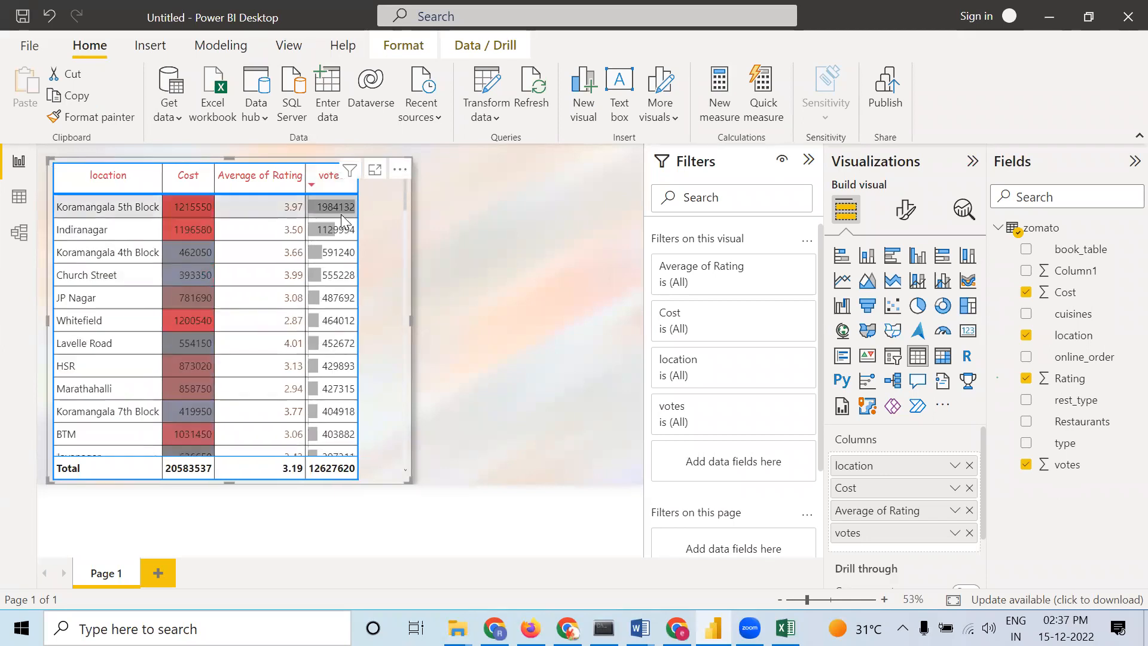
pyautogui.click(312, 183)
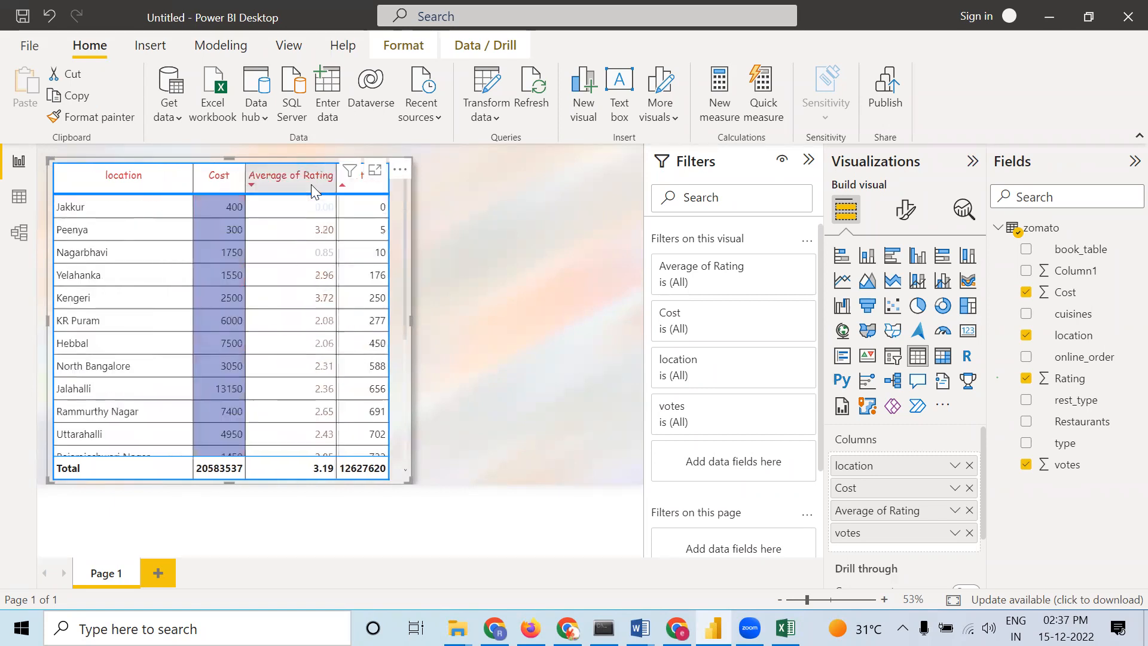
pyautogui.click(344, 186)
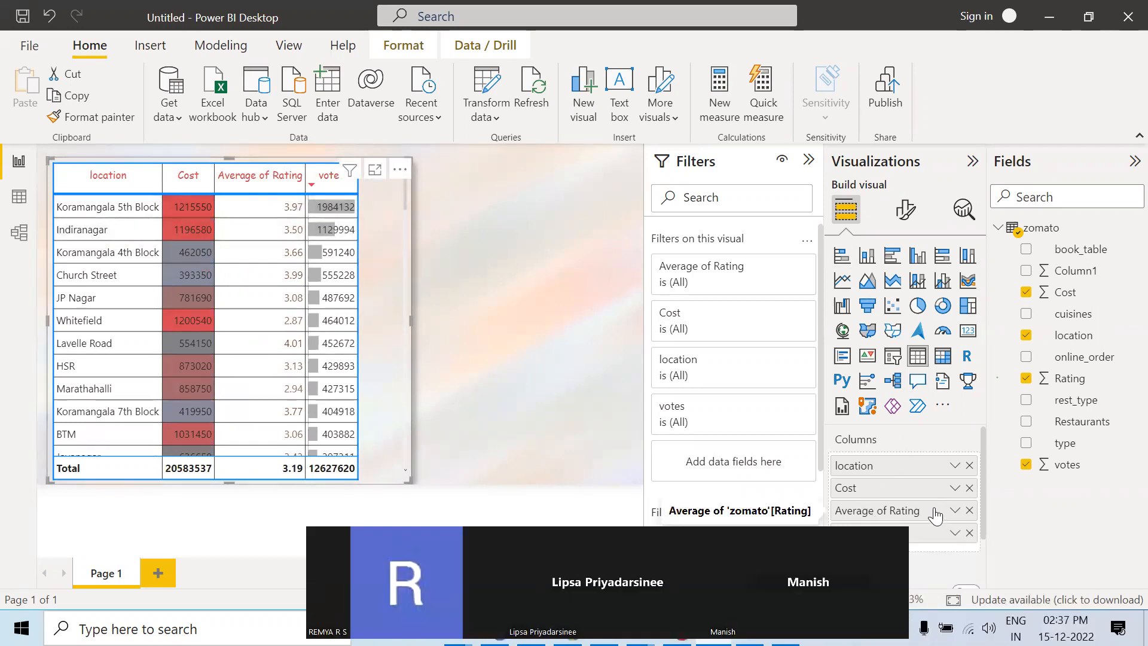
# Add conditional icons to Average of Rating using the five-level grid icon style
pyautogui.rightClick(935, 513)
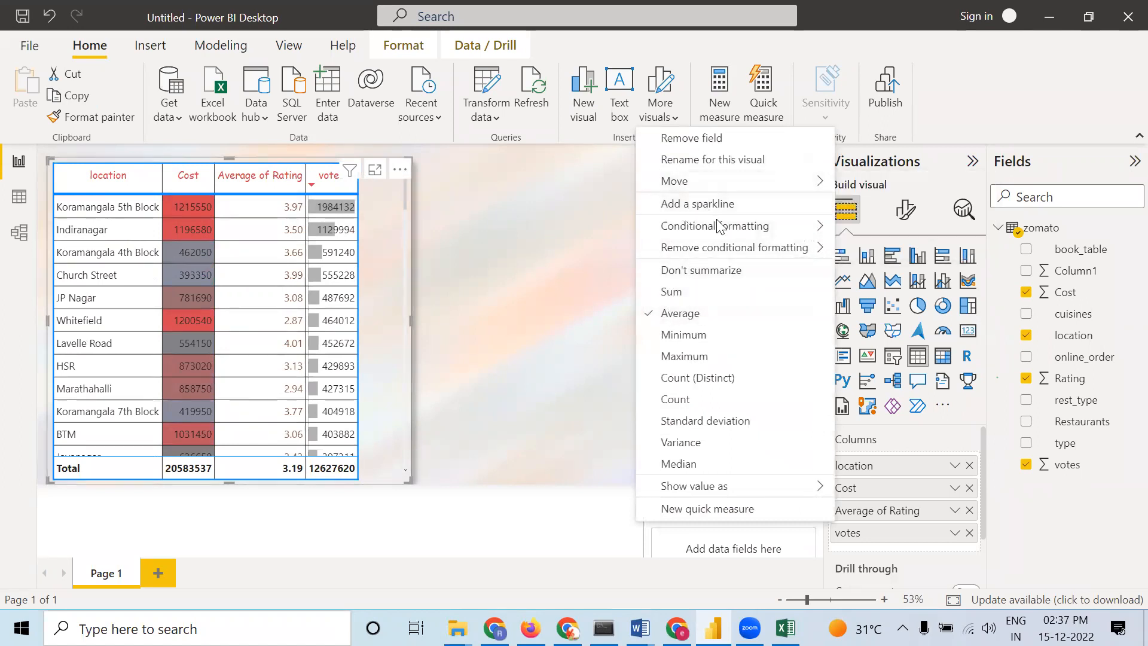
pyautogui.moveTo(779, 233)
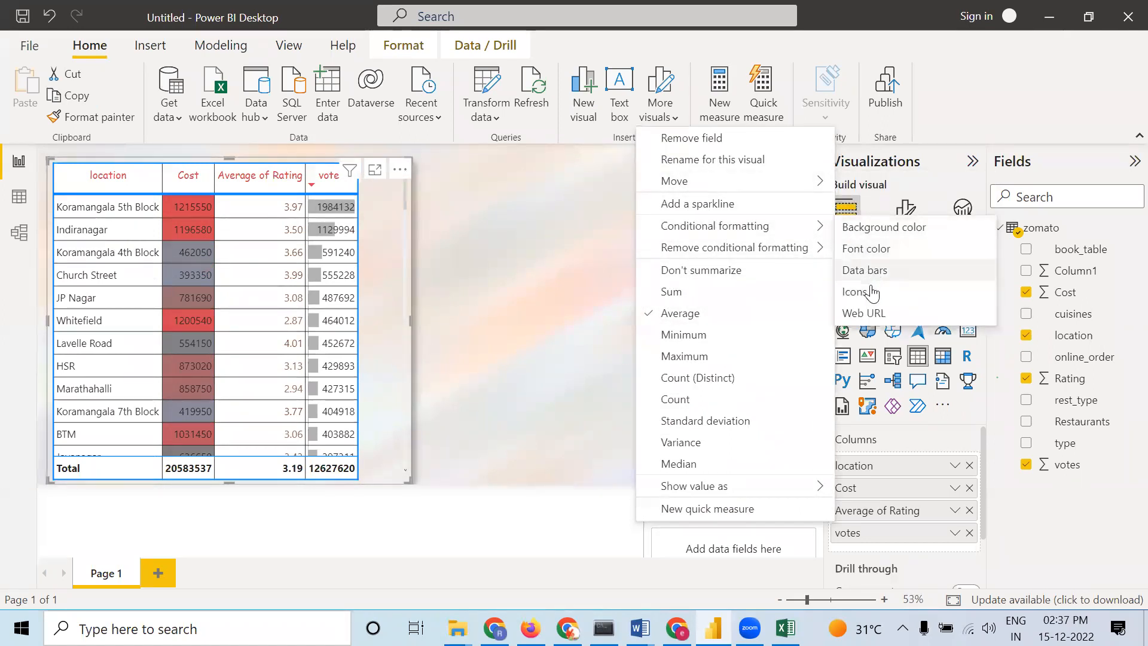
pyautogui.click(855, 292)
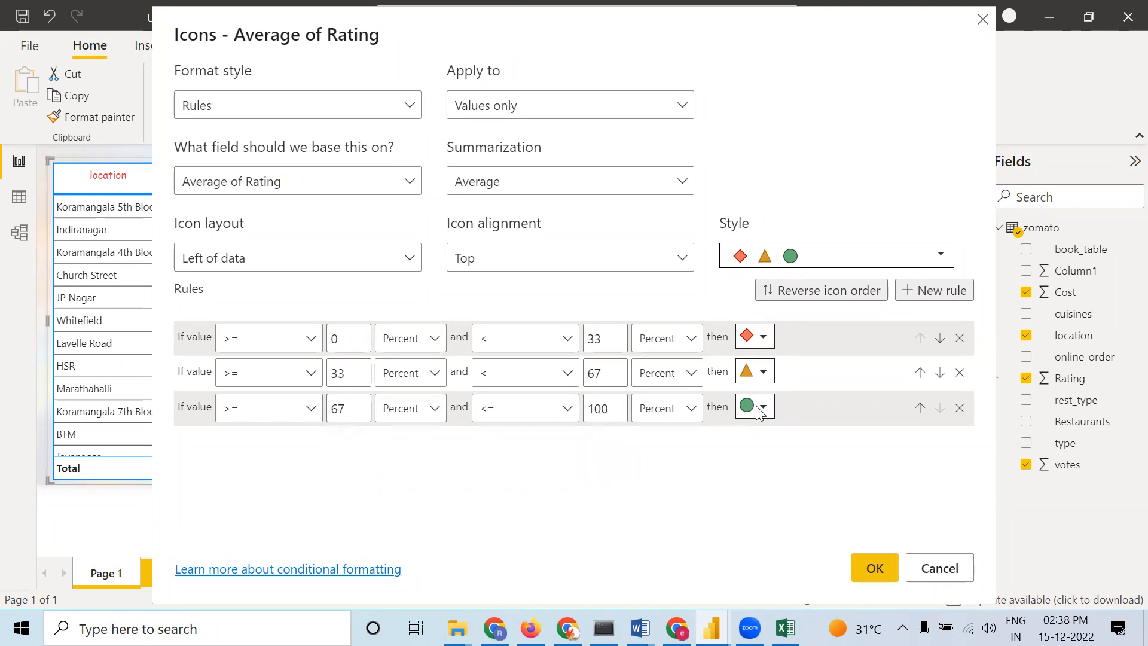
pyautogui.click(898, 267)
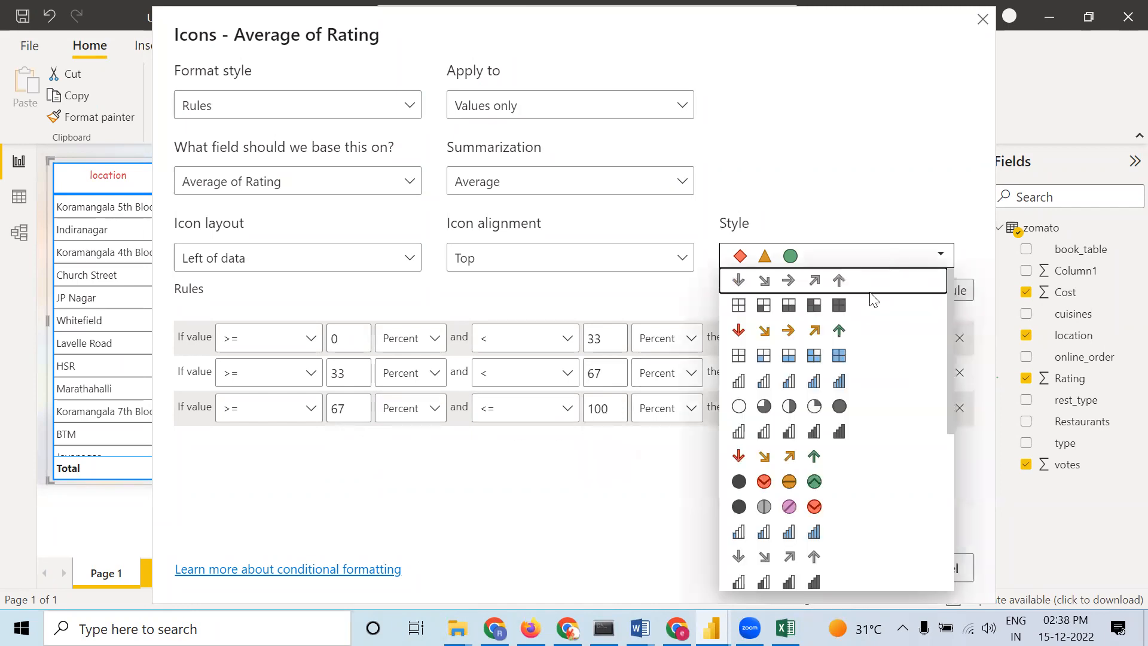
pyautogui.click(771, 357)
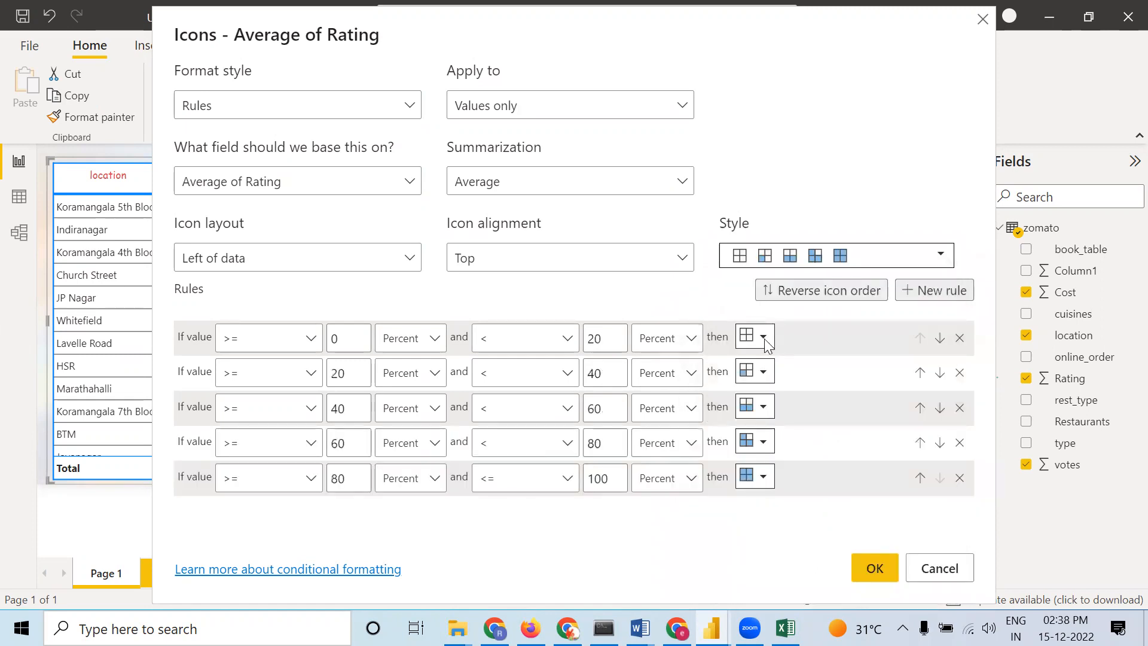
pyautogui.click(764, 339)
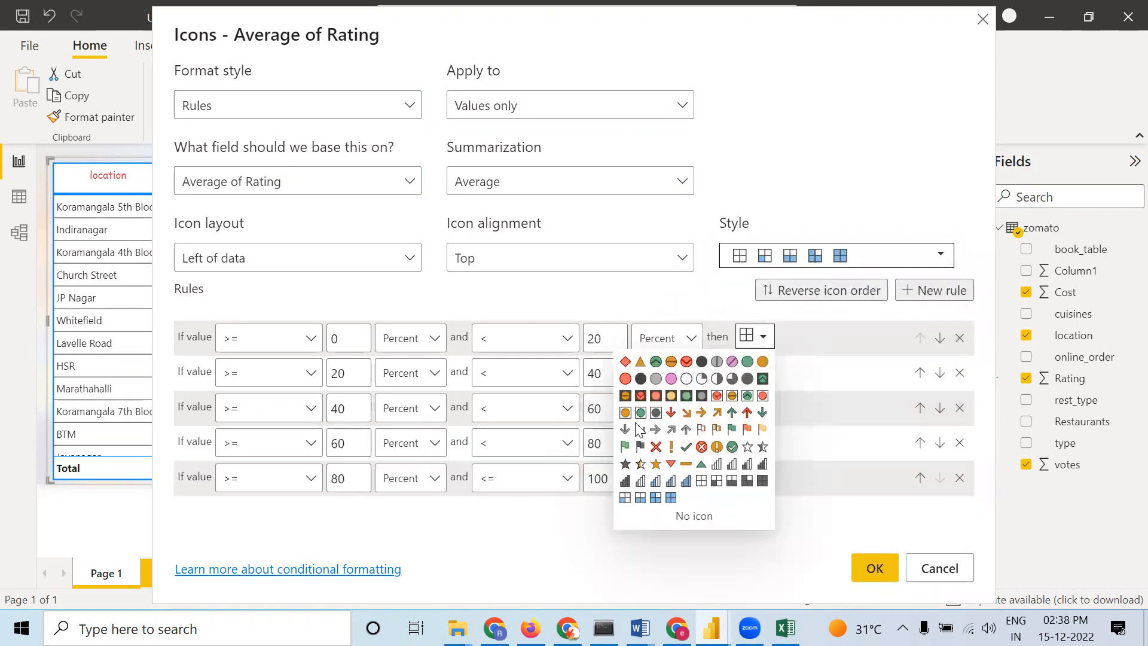
pyautogui.click(477, 565)
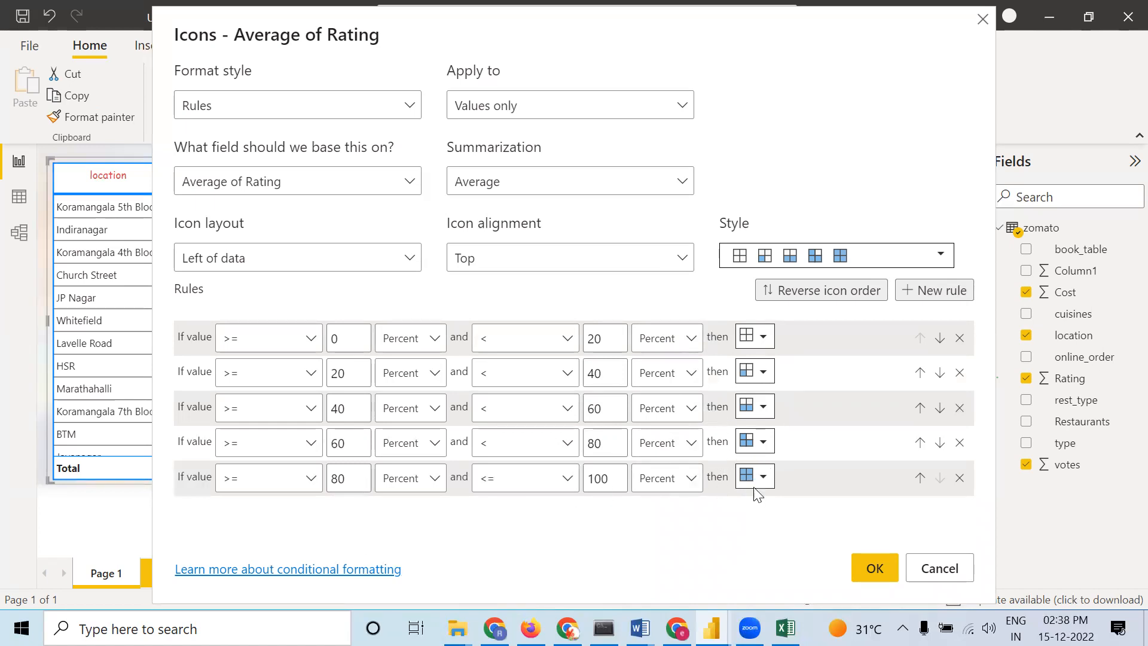
pyautogui.click(868, 572)
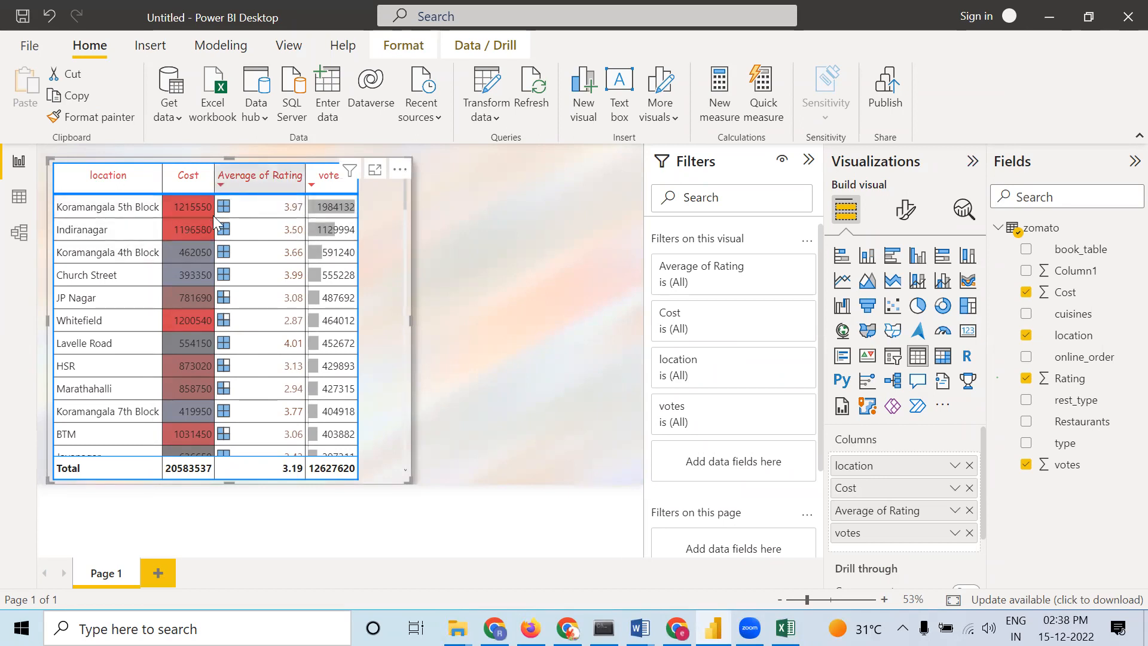
# Move the table slightly and sort it by Average of Rating, scrolling through the rows to review the icons
pyautogui.scroll(-5, 250, 378)
pyautogui.moveTo(404, 220); pyautogui.dragTo(385, 462)
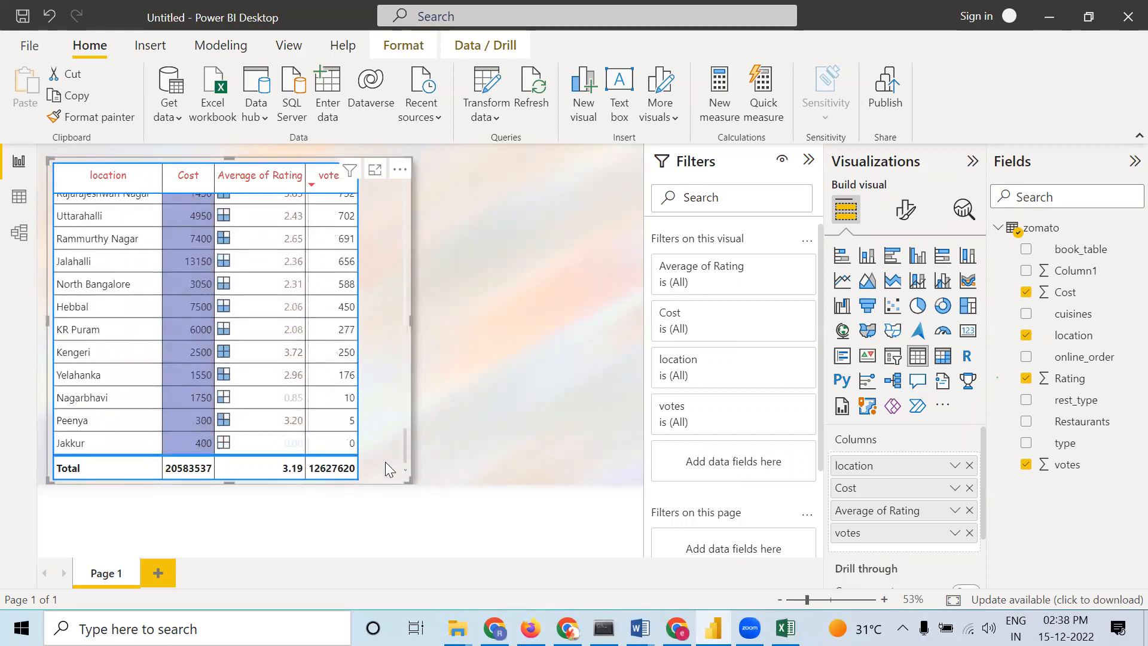
pyautogui.scroll(3, 261, 451)
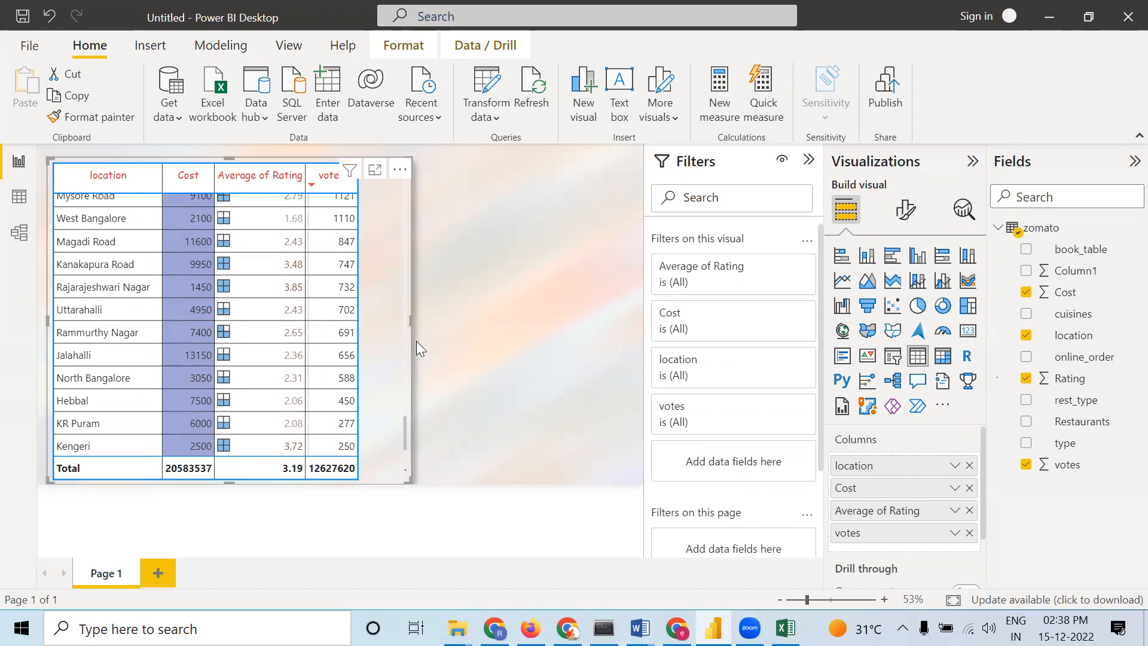
pyautogui.moveTo(402, 422); pyautogui.dragTo(416, 341)
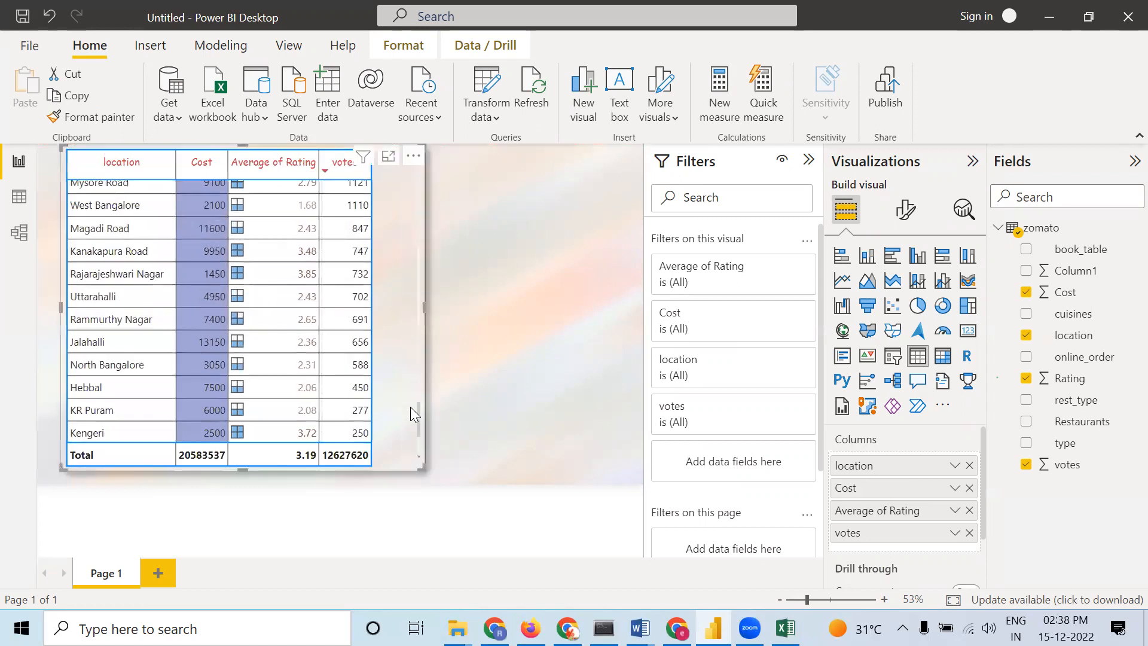
pyautogui.click(233, 171)
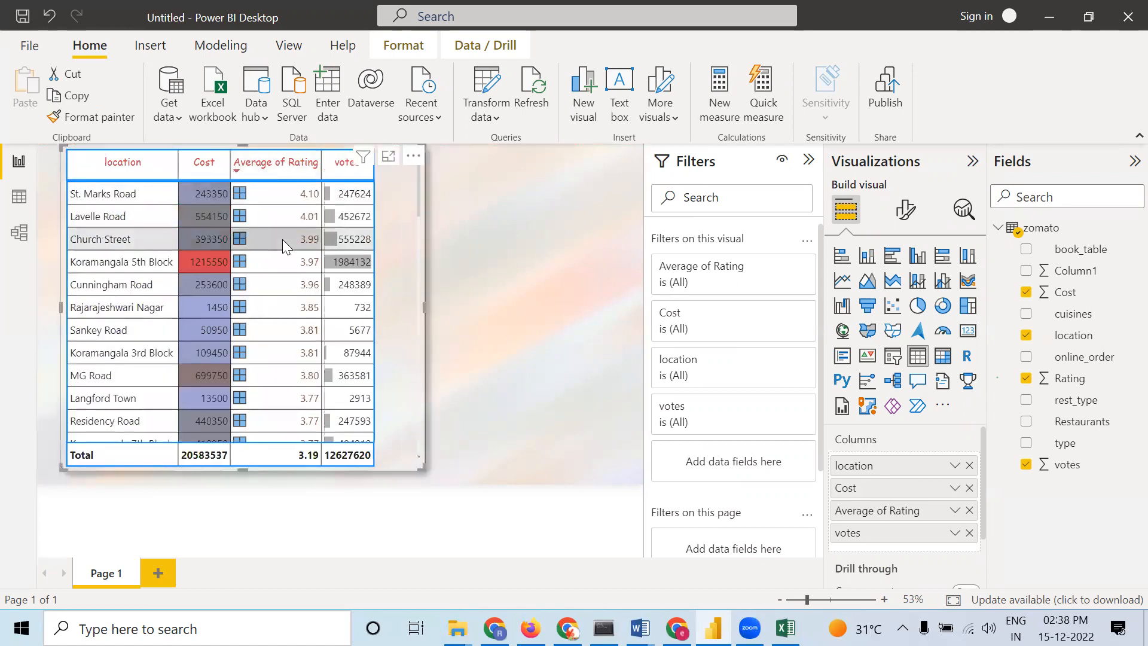
pyautogui.scroll(-5, 282, 239)
pyautogui.scroll(-15, 288, 248)
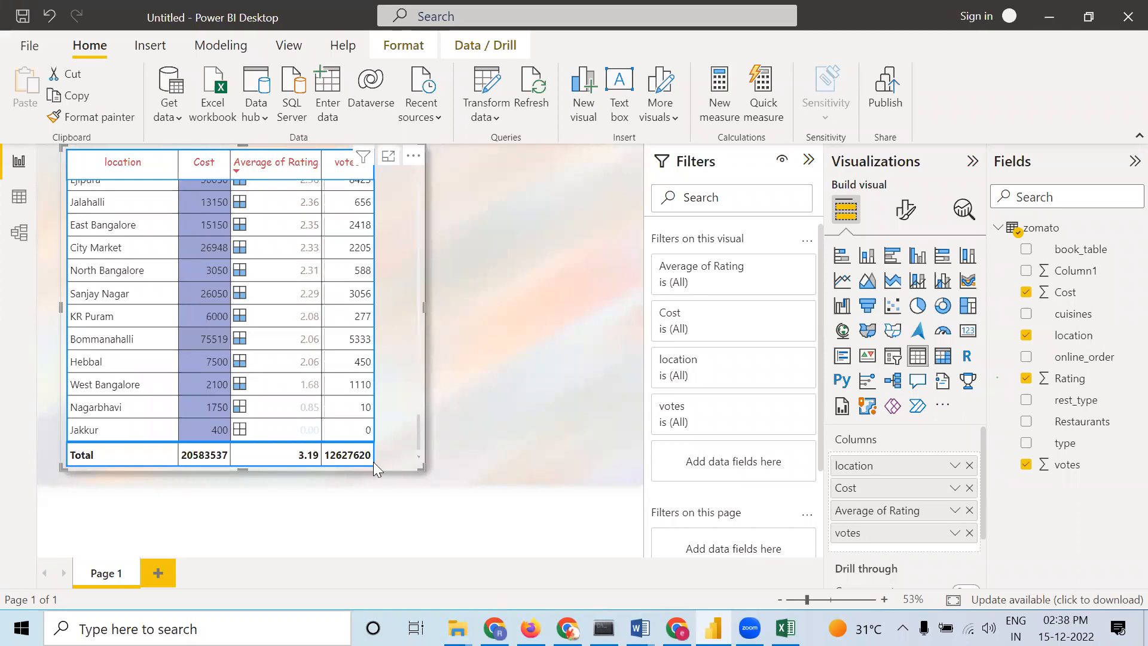
# Add a new page with a matrix using book_table as rows, online_order as columns and Rating as values
pyautogui.click(159, 571)
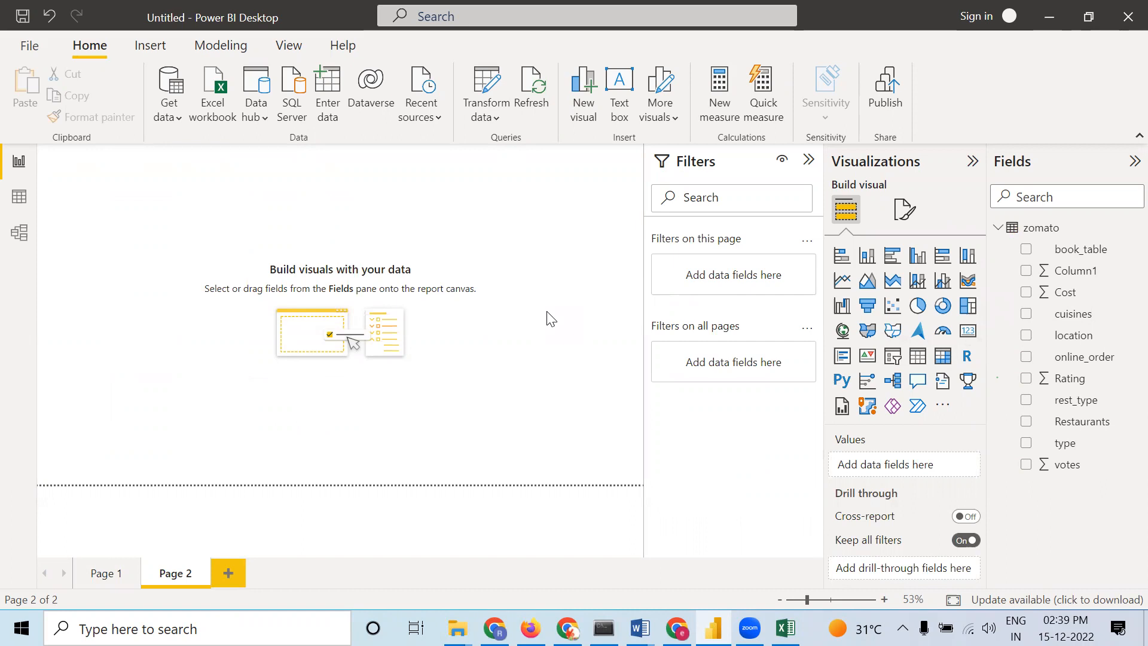
pyautogui.click(944, 356)
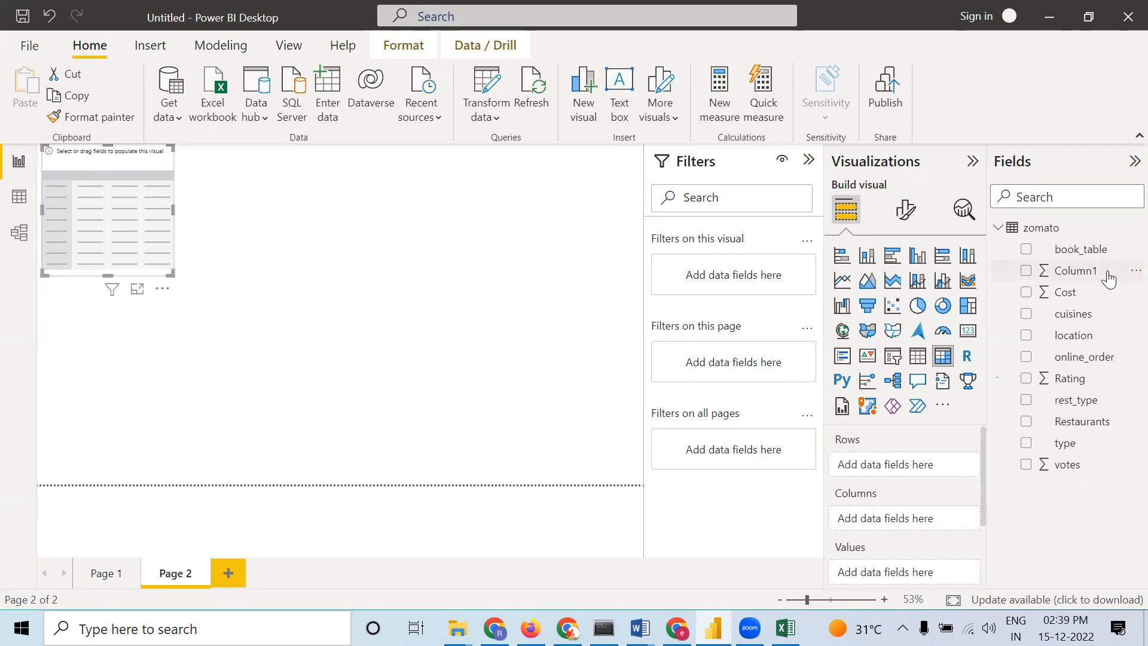
pyautogui.moveTo(1092, 250); pyautogui.dragTo(917, 460)
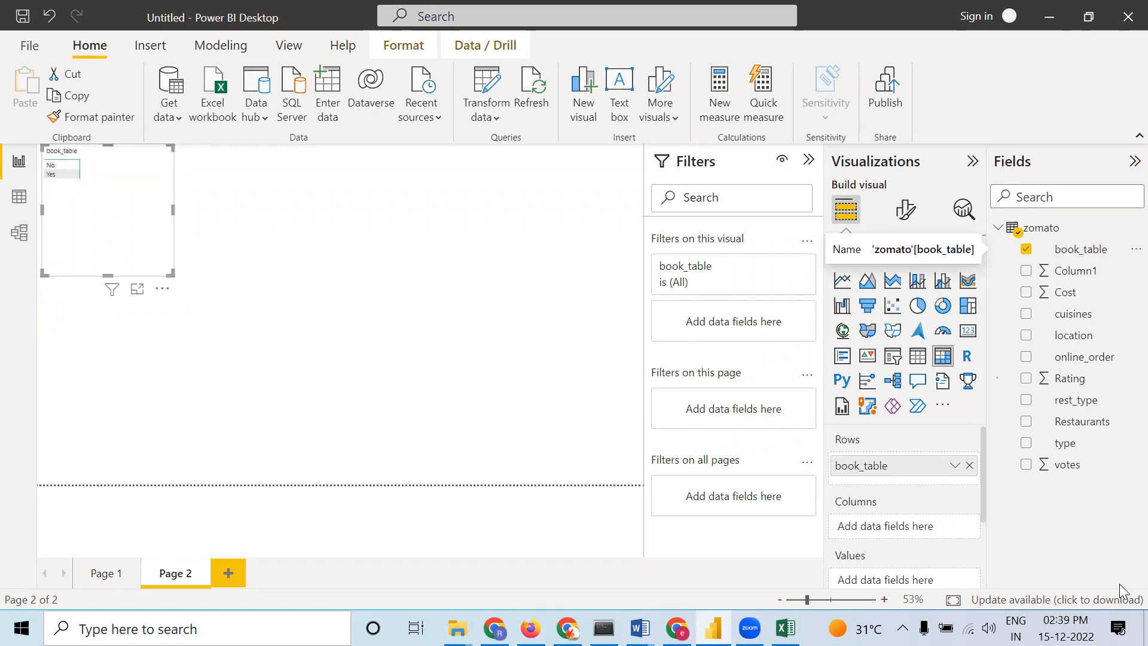
pyautogui.moveTo(1084, 358); pyautogui.dragTo(915, 534)
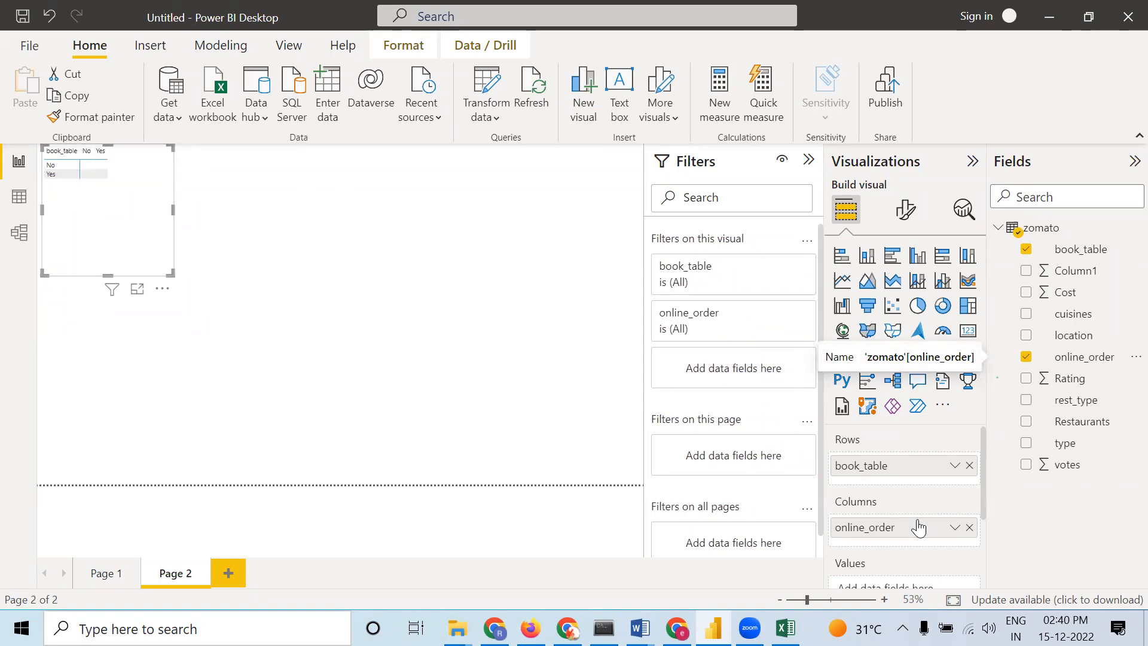
pyautogui.scroll(-1, 918, 528)
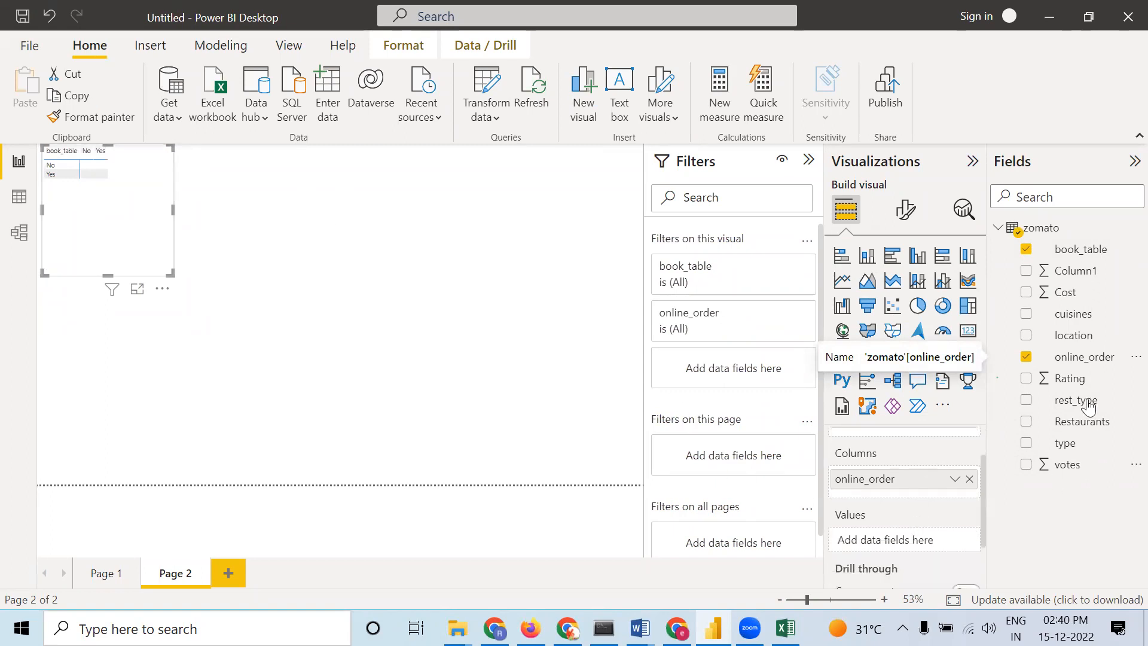
pyautogui.moveTo(1071, 378); pyautogui.dragTo(870, 540)
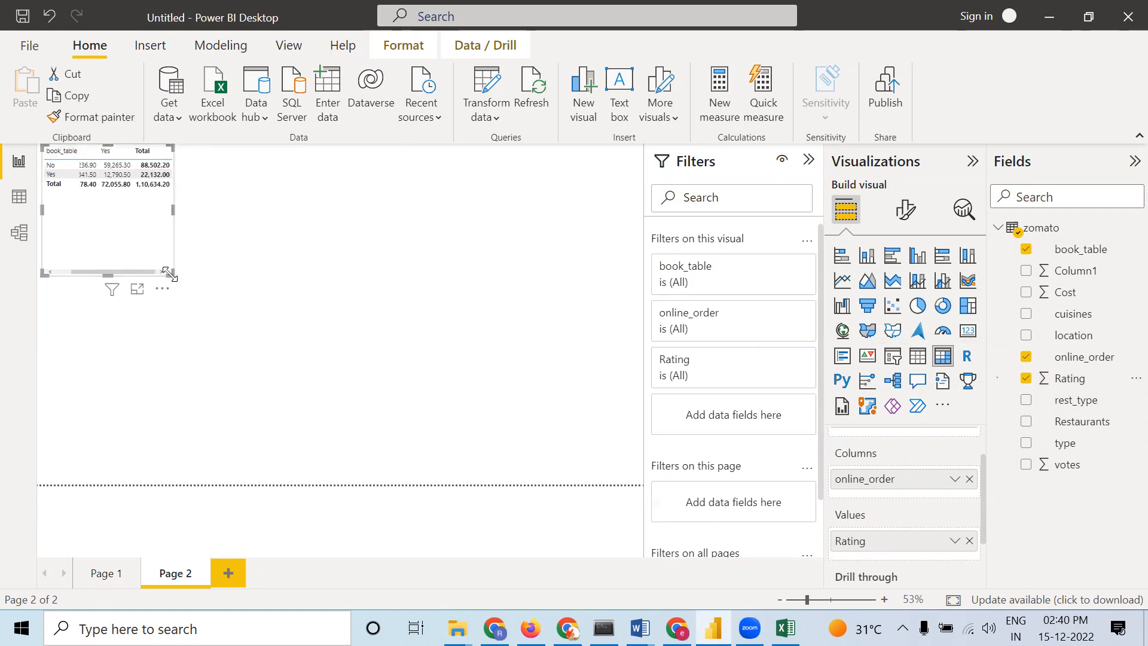
# Enlarge the matrix slightly and set its global font size to 21
pyautogui.moveTo(192, 288); pyautogui.dragTo(195, 286)
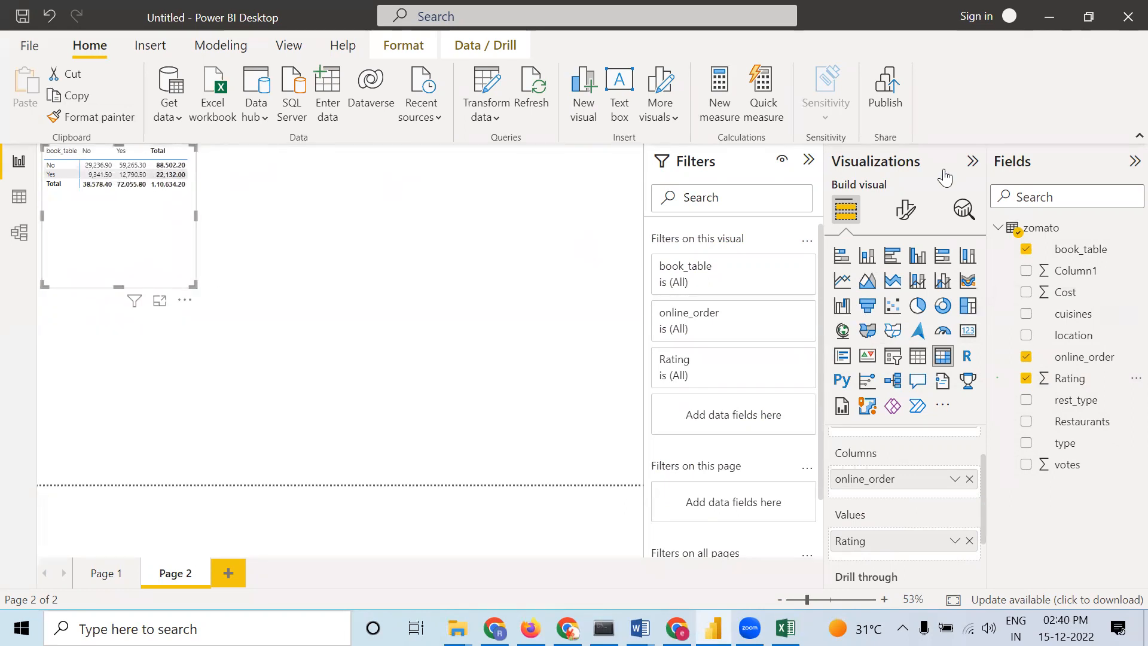
pyautogui.click(911, 220)
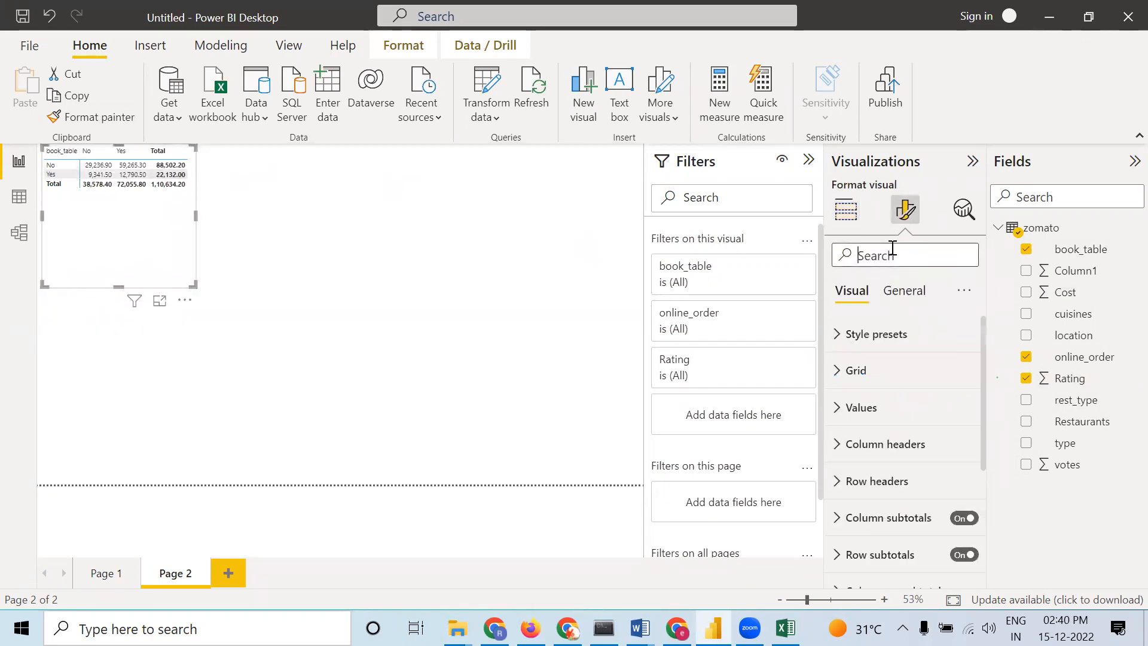
pyautogui.click(892, 246)
pyautogui.write('size')
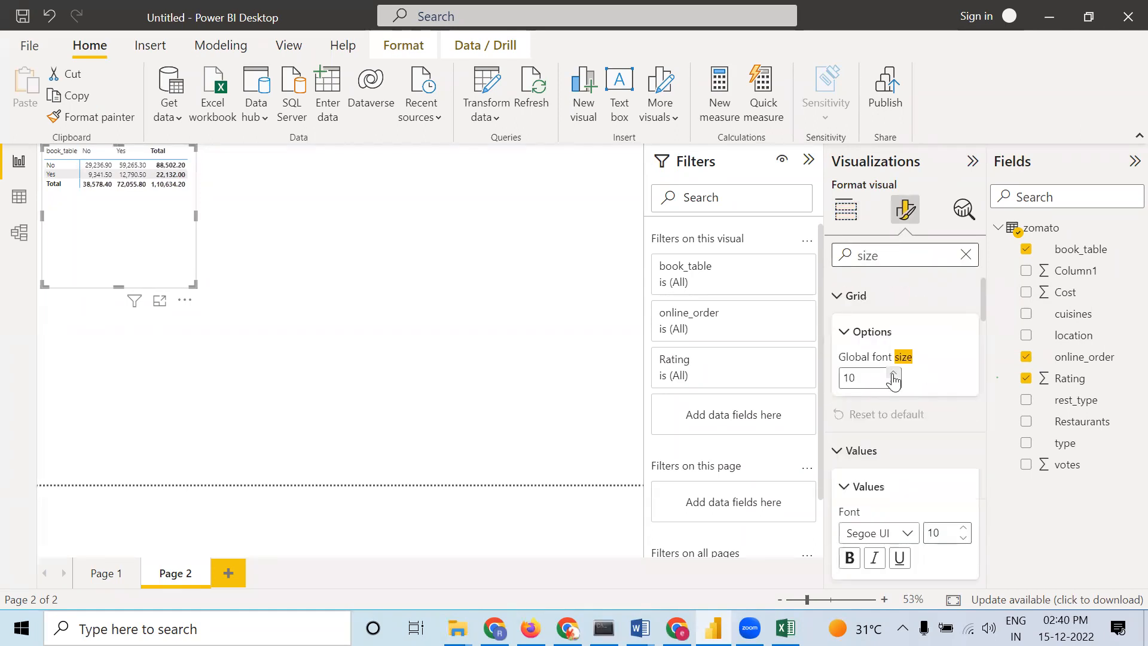
pyautogui.click(894, 374)
pyautogui.click(894, 373)
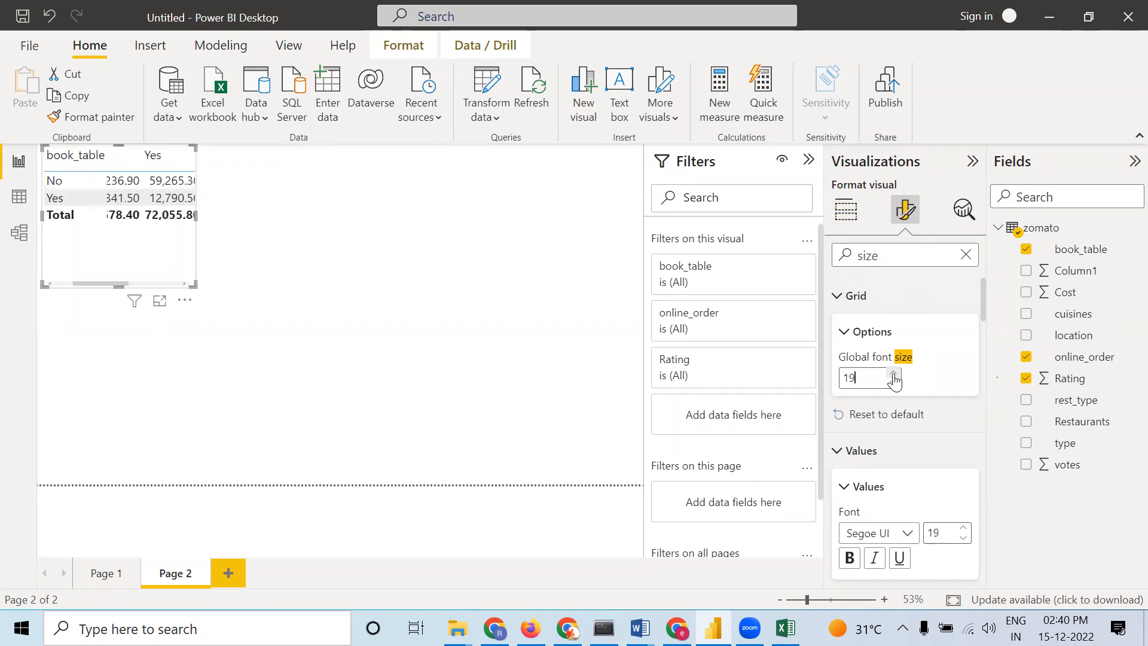
pyautogui.click(894, 373)
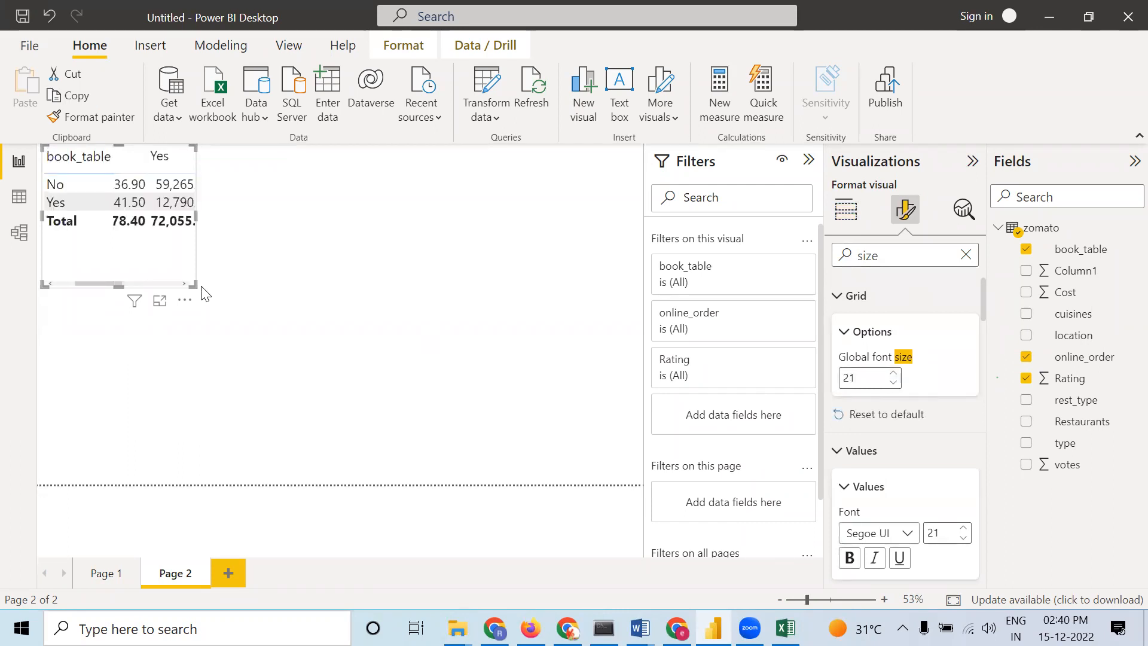
# Enlarge the matrix and change the Rating value's summarization to Average
pyautogui.moveTo(190, 281); pyautogui.dragTo(357, 393)
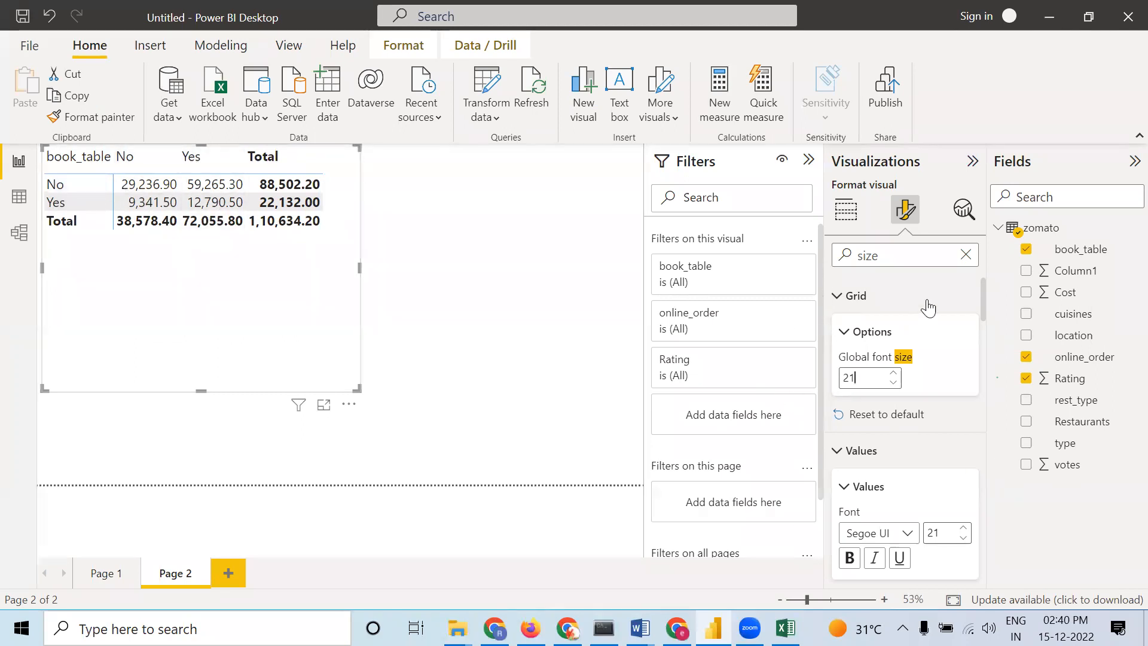
pyautogui.click(852, 218)
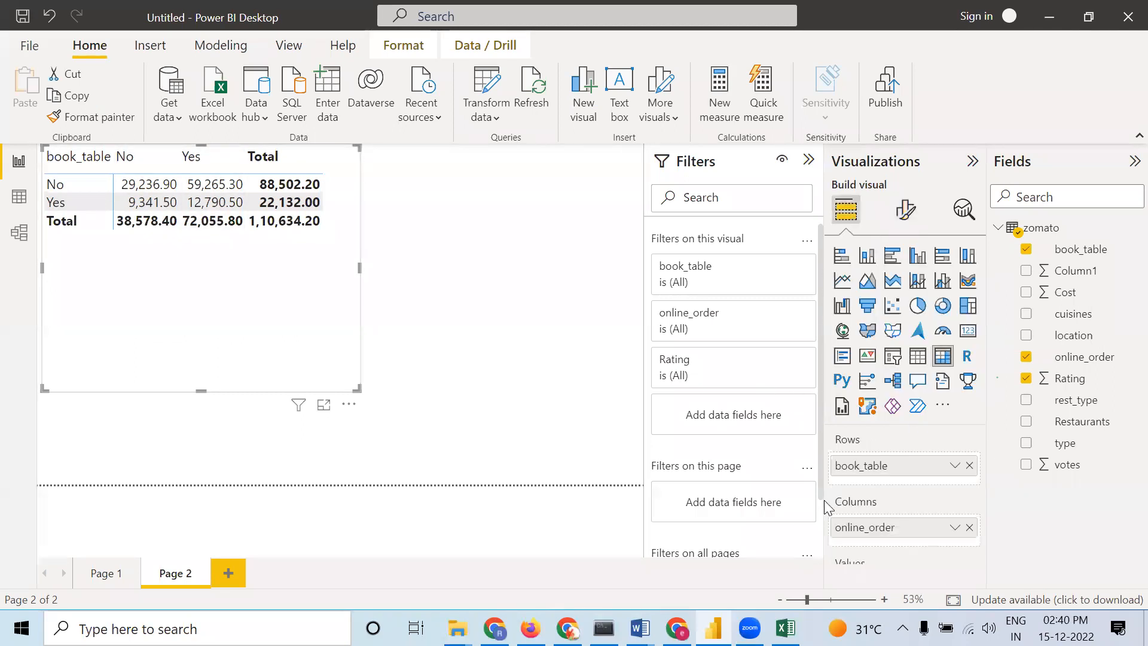
pyautogui.scroll(-2, 858, 490)
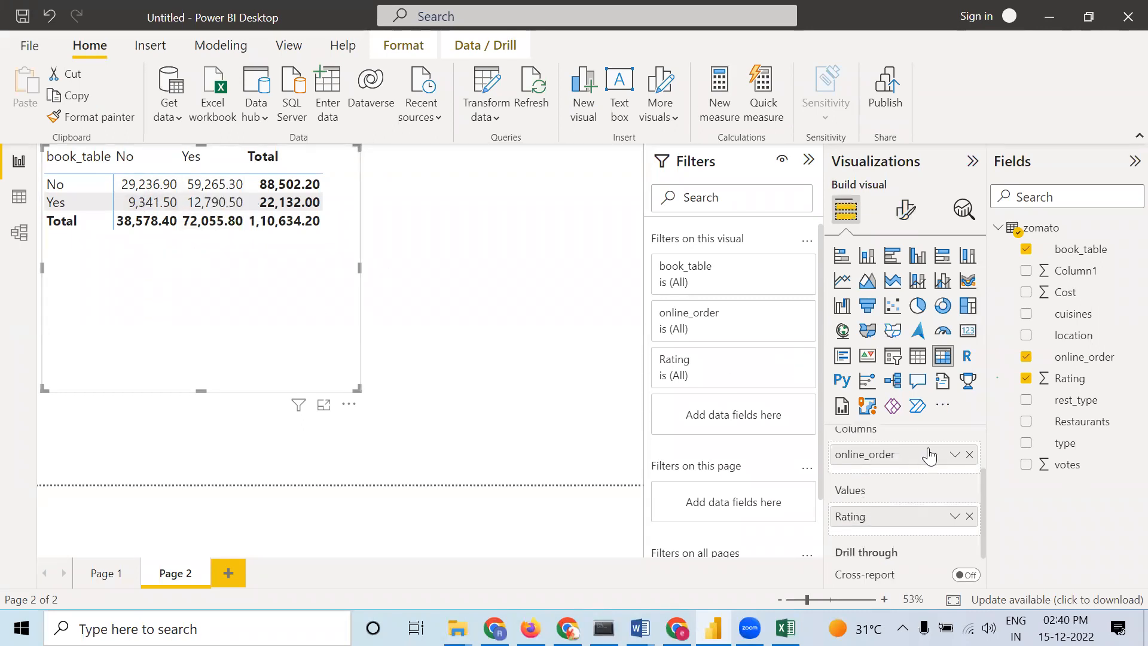
pyautogui.rightClick(900, 513)
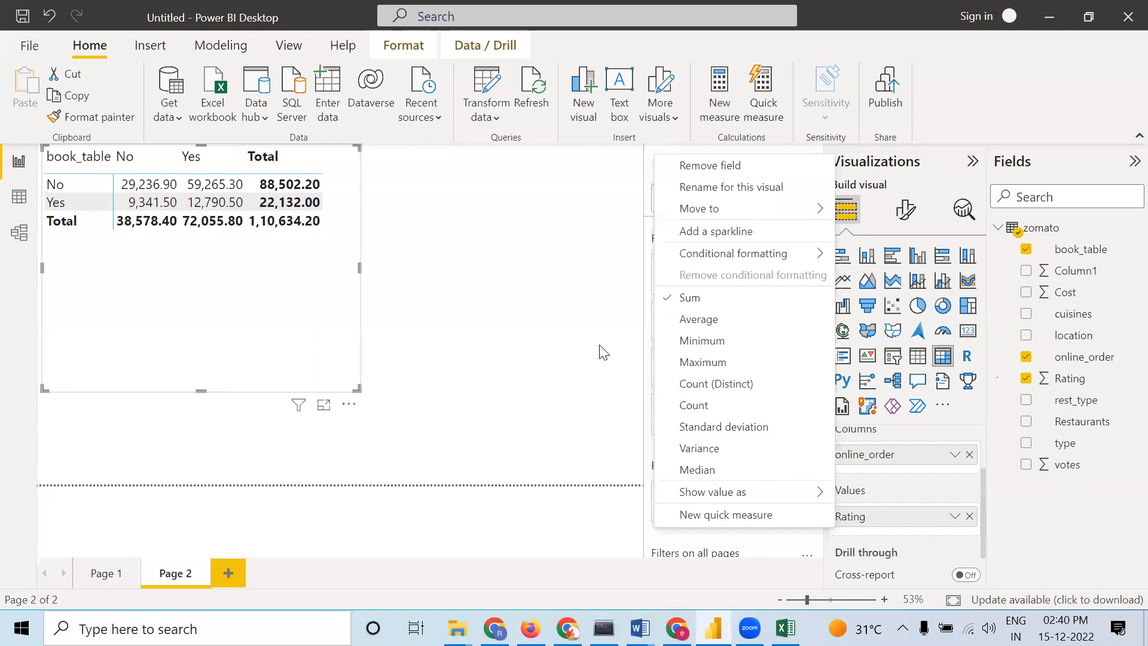
pyautogui.click(672, 320)
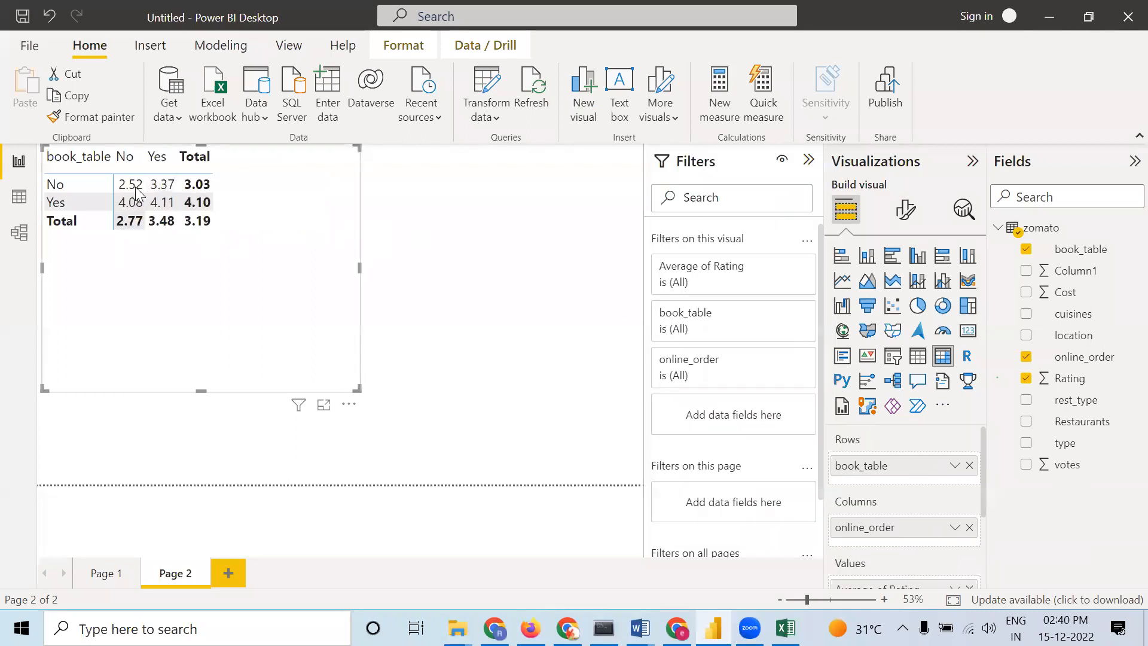
# Turn on the matrix's horizontal gridlines and set their color to black
pyautogui.click(906, 209)
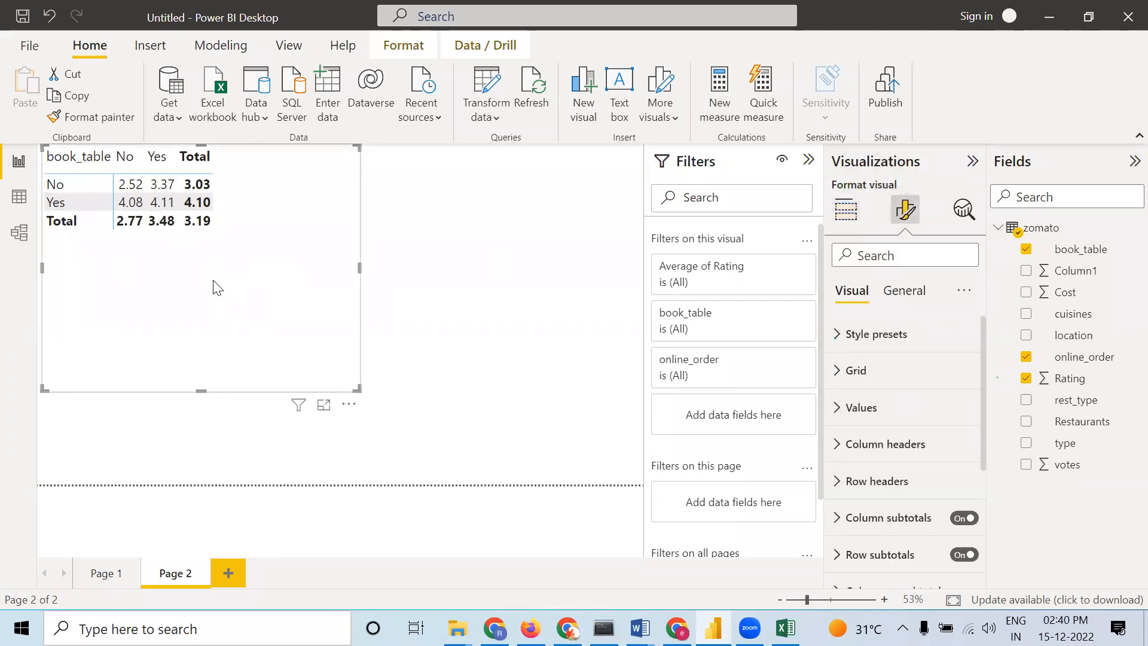
pyautogui.click(849, 336)
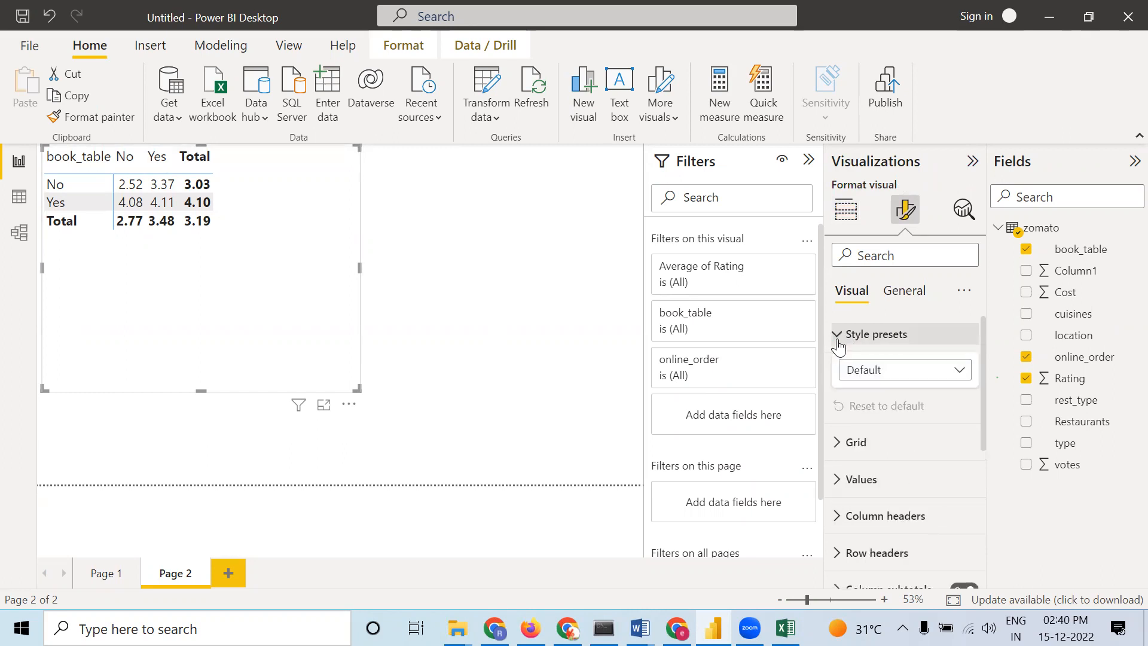
pyautogui.click(840, 444)
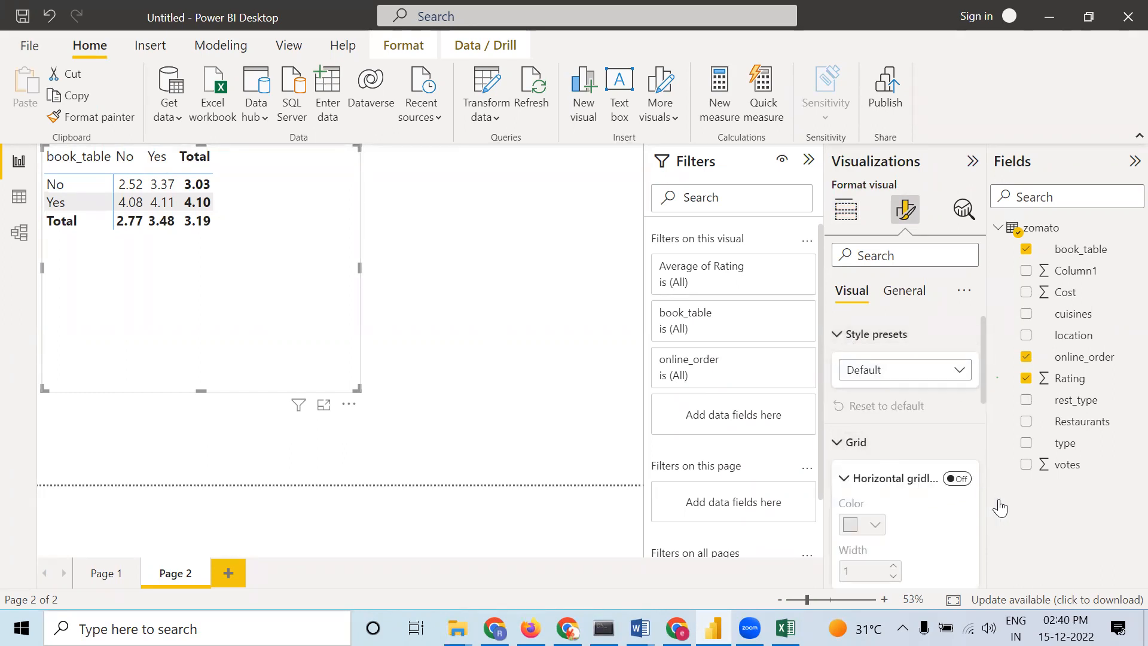
pyautogui.click(957, 478)
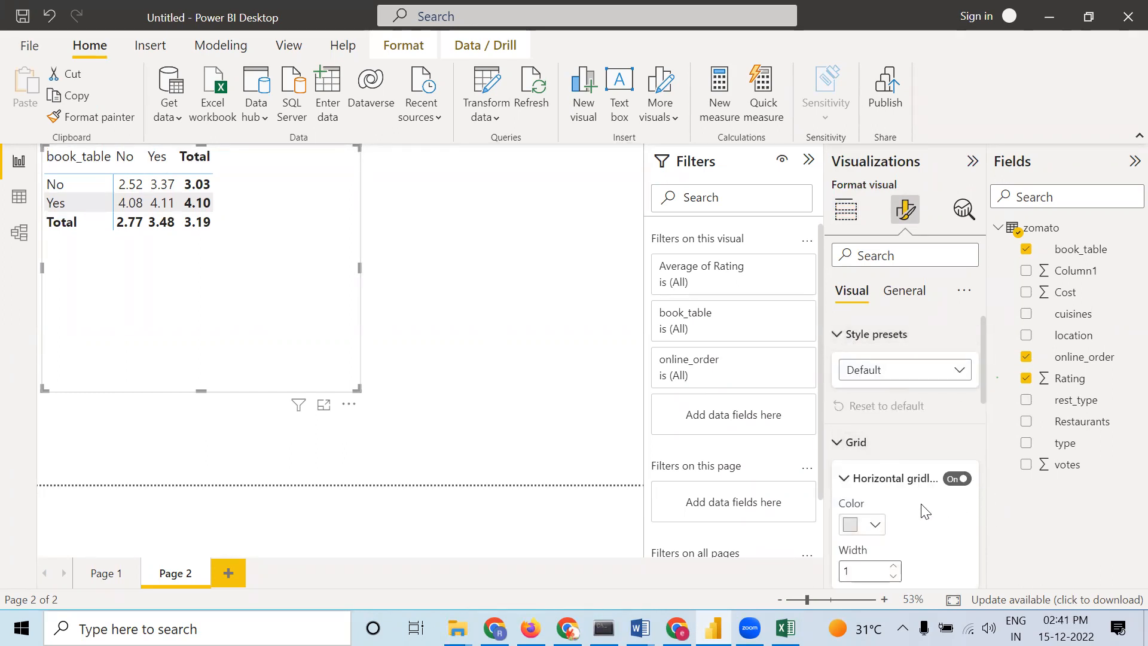
pyautogui.click(877, 525)
pyautogui.click(882, 444)
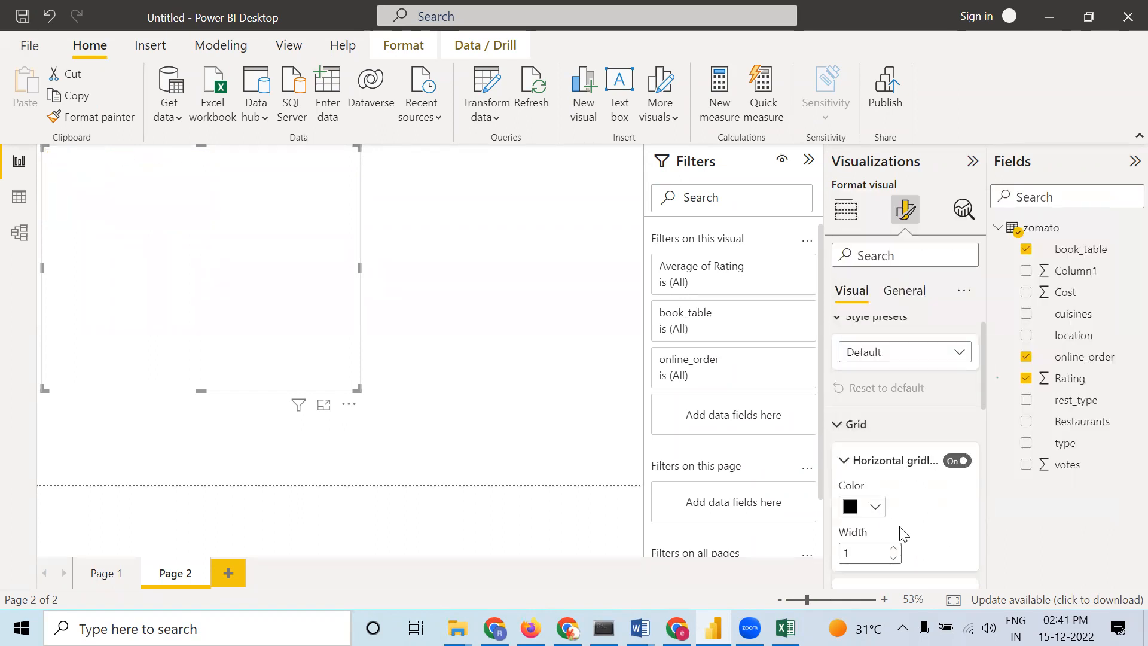
# Turn on the matrix's vertical gridlines and set their color to black
pyautogui.scroll(-3, 897, 529)
pyautogui.click(955, 370)
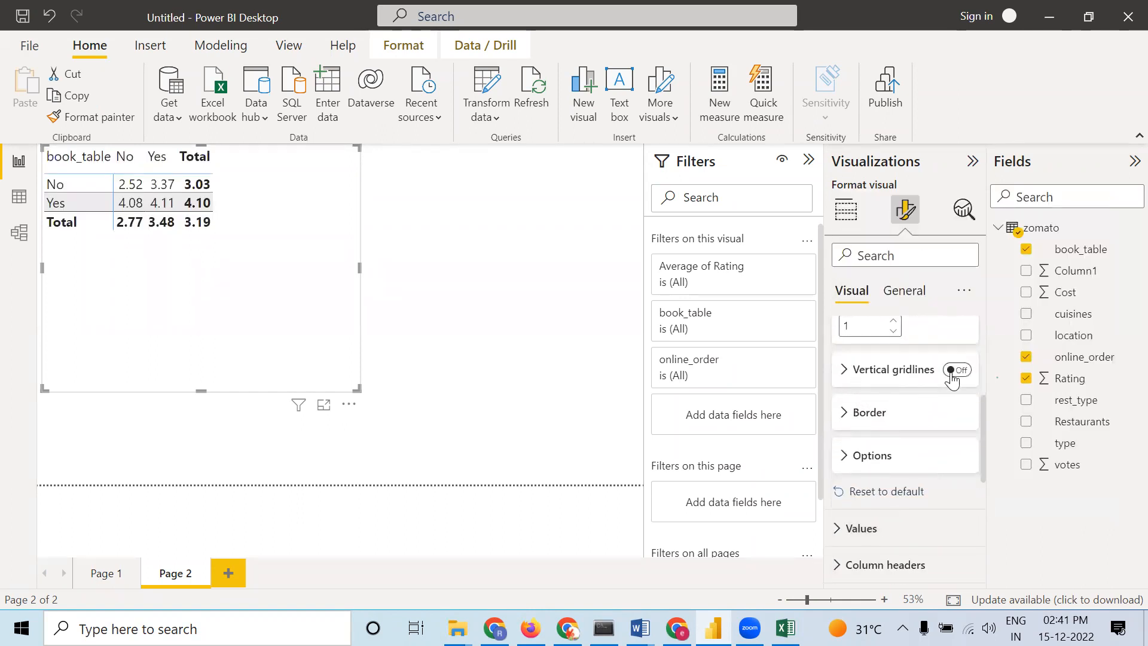
pyautogui.click(852, 374)
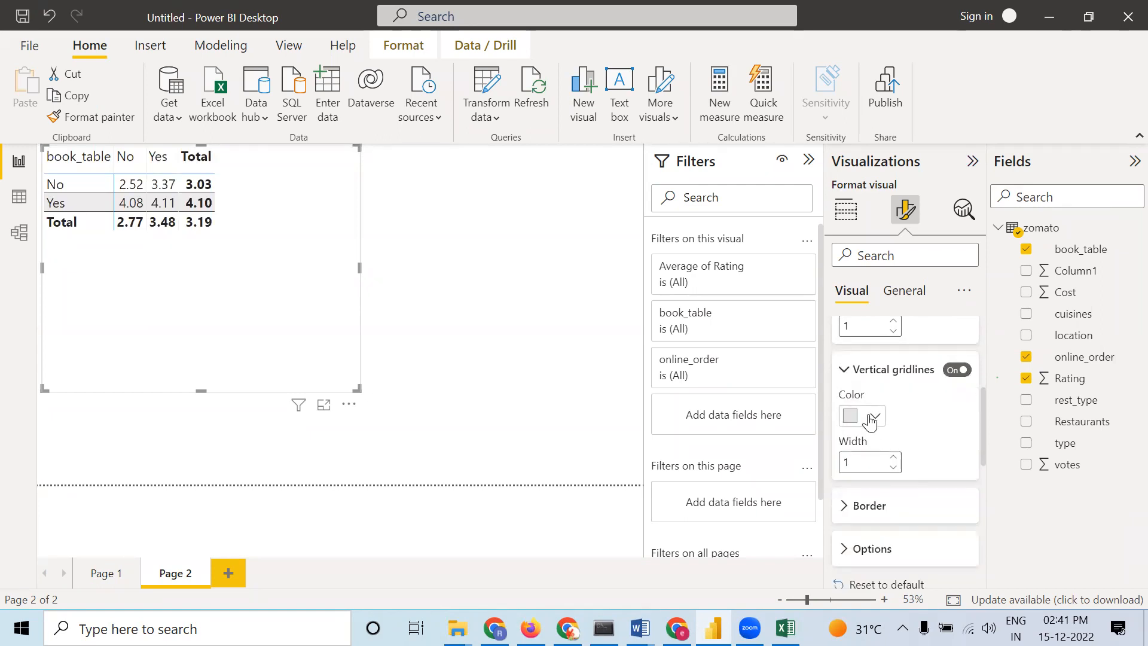
pyautogui.click(875, 417)
pyautogui.click(862, 338)
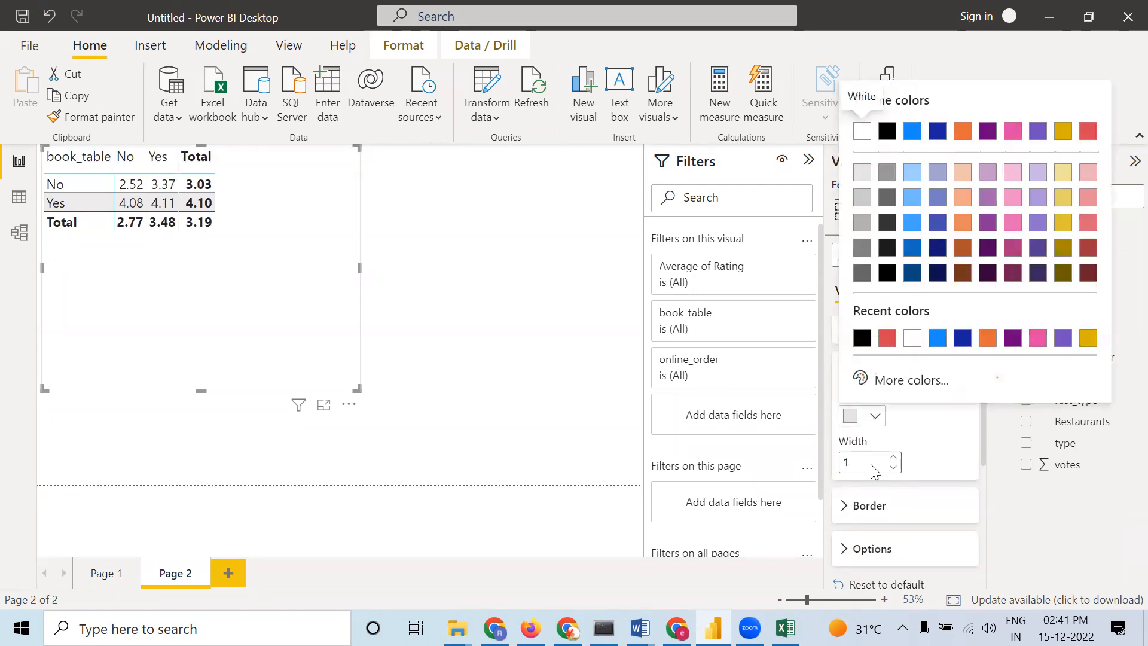
# Apply a border to the top, bottom, left and right of the matrix grid
pyautogui.click(850, 507)
pyautogui.scroll(-3, 849, 455)
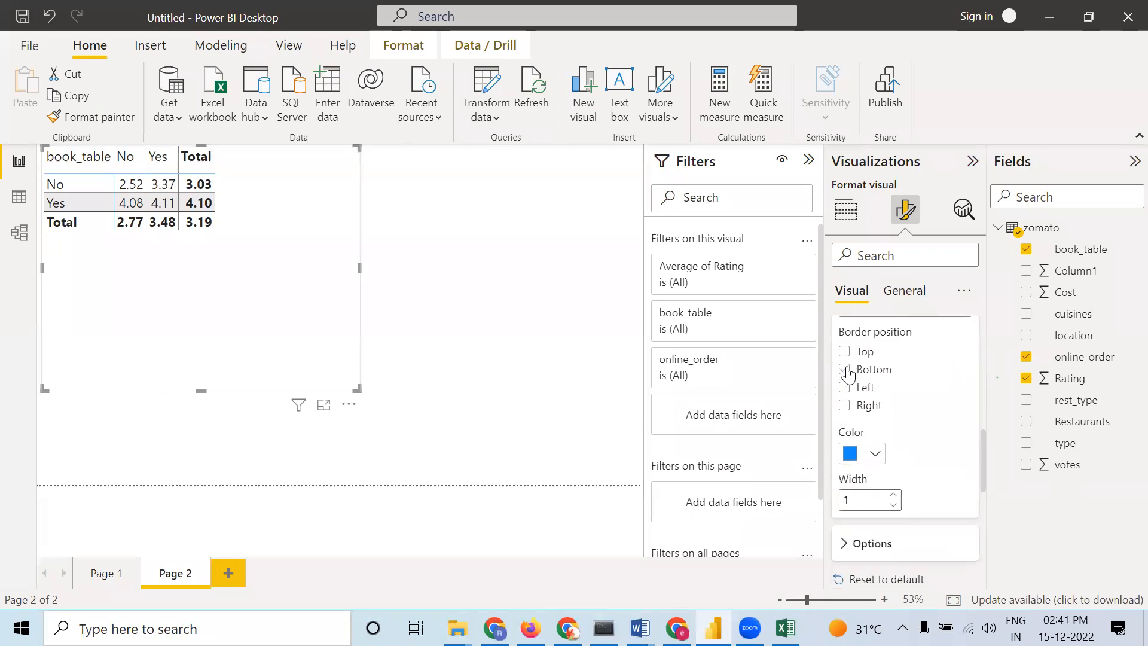
pyautogui.click(845, 351)
pyautogui.click(844, 369)
pyautogui.click(845, 388)
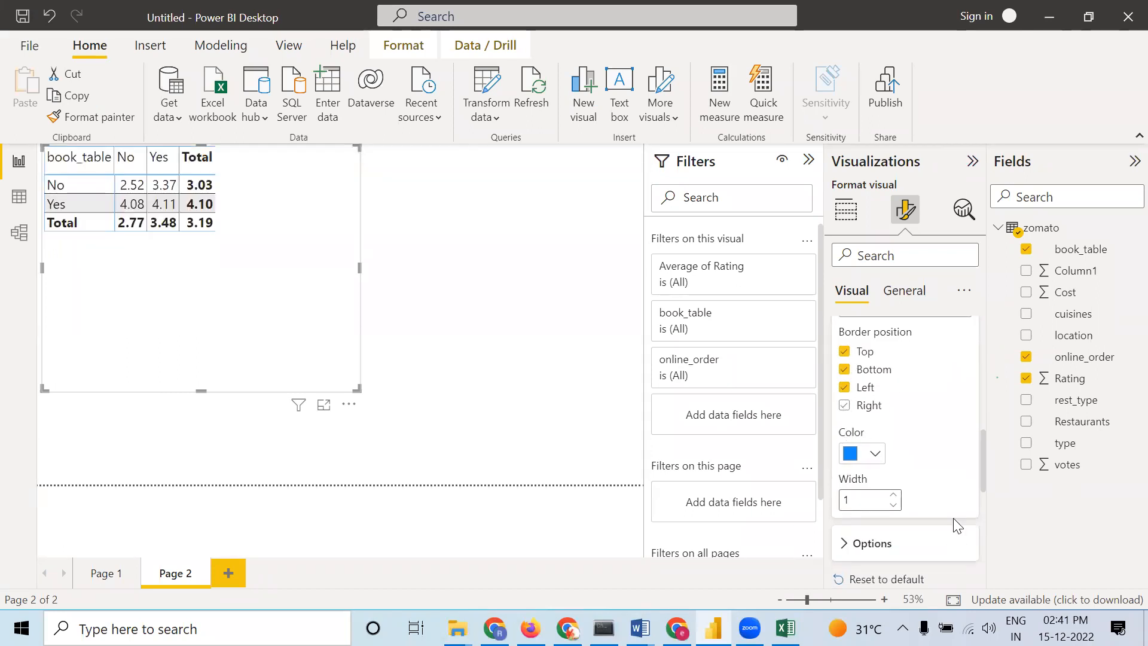
pyautogui.scroll(-1, 906, 509)
pyautogui.scroll(-1, 906, 509)
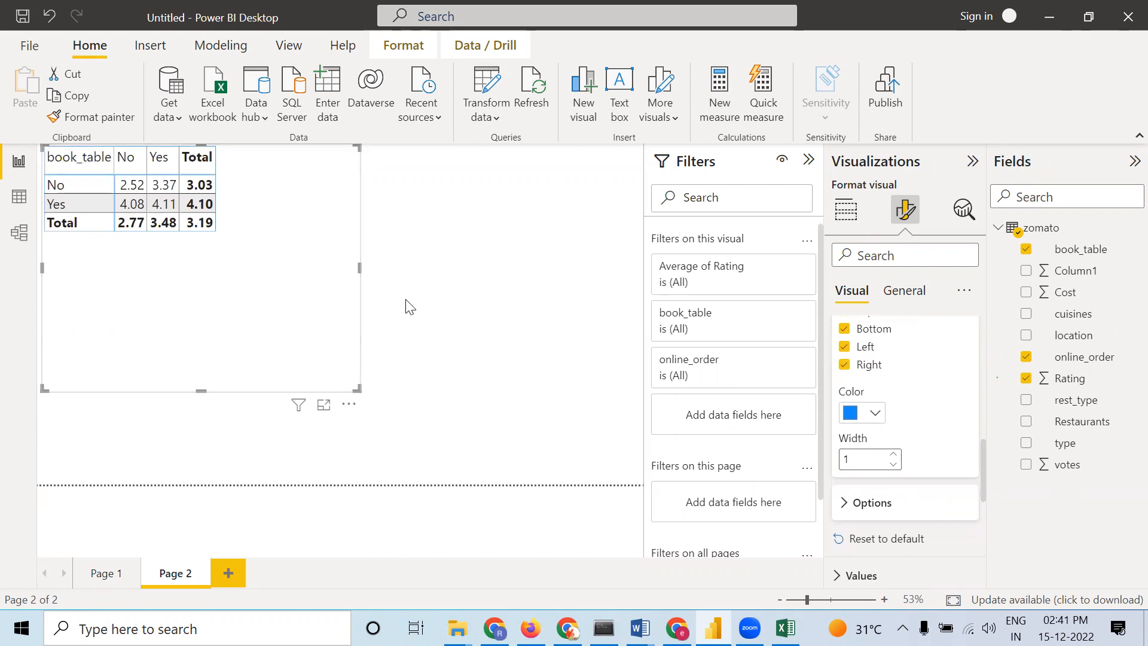
# Shrink the matrix so its frame fits closely around the table, then deselect it
pyautogui.moveTo(359, 389); pyautogui.dragTo(240, 254)
pyautogui.click(318, 261)
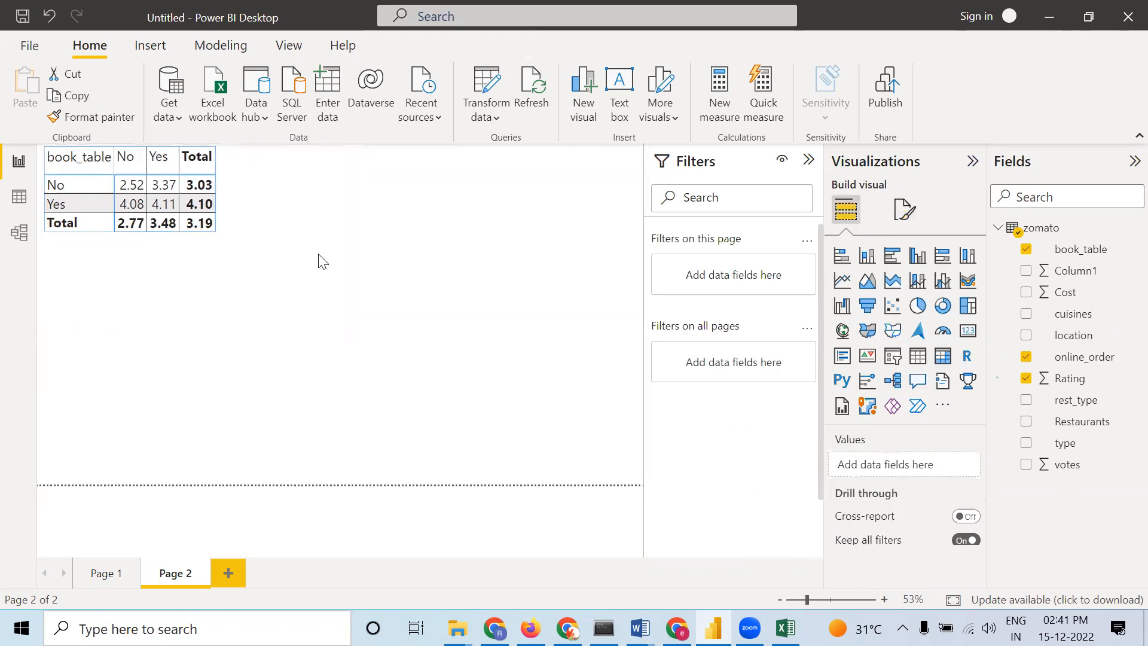
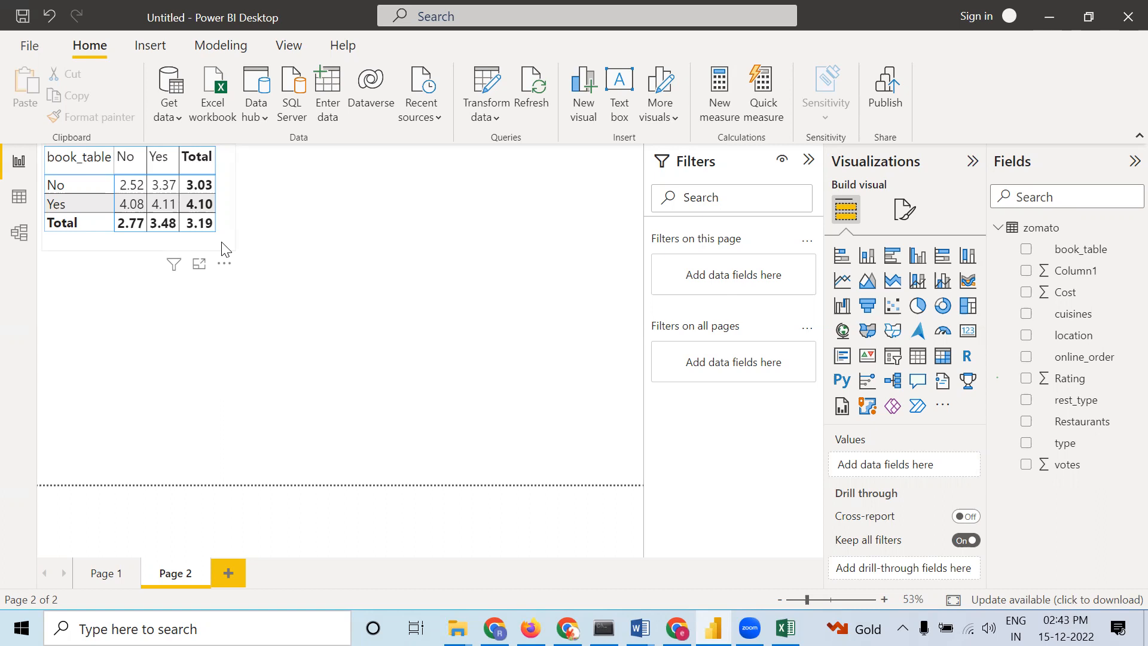
# Switch to Excel to inspect the zomatoclean_final source data, then return to Power BI
pyautogui.click(785, 628)
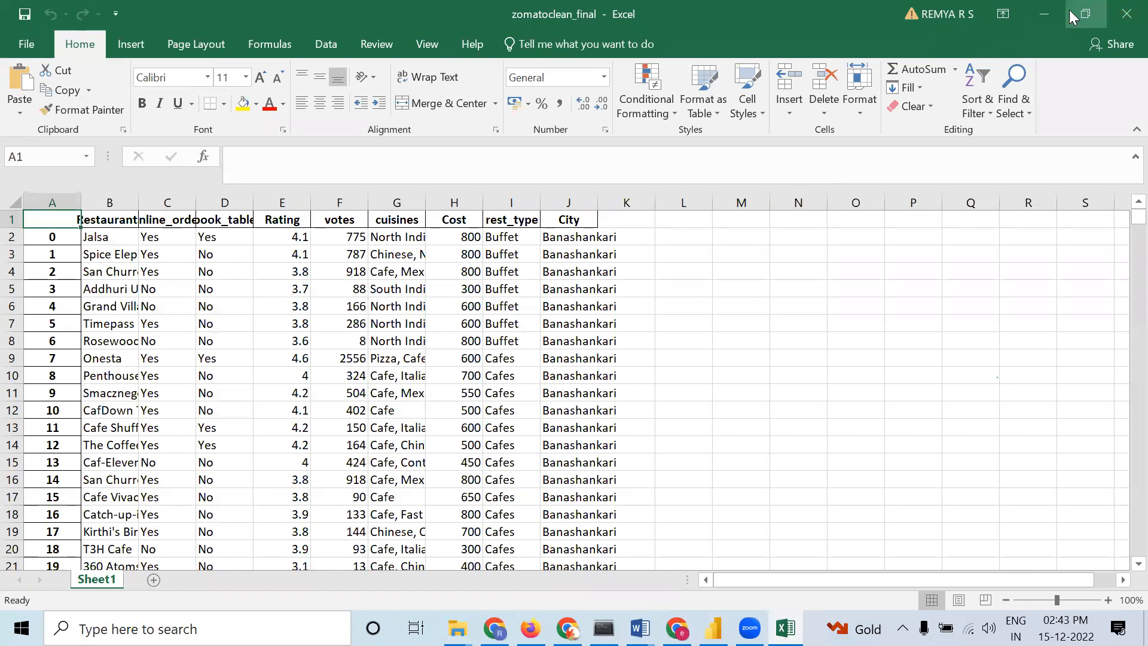
pyautogui.click(1035, 11)
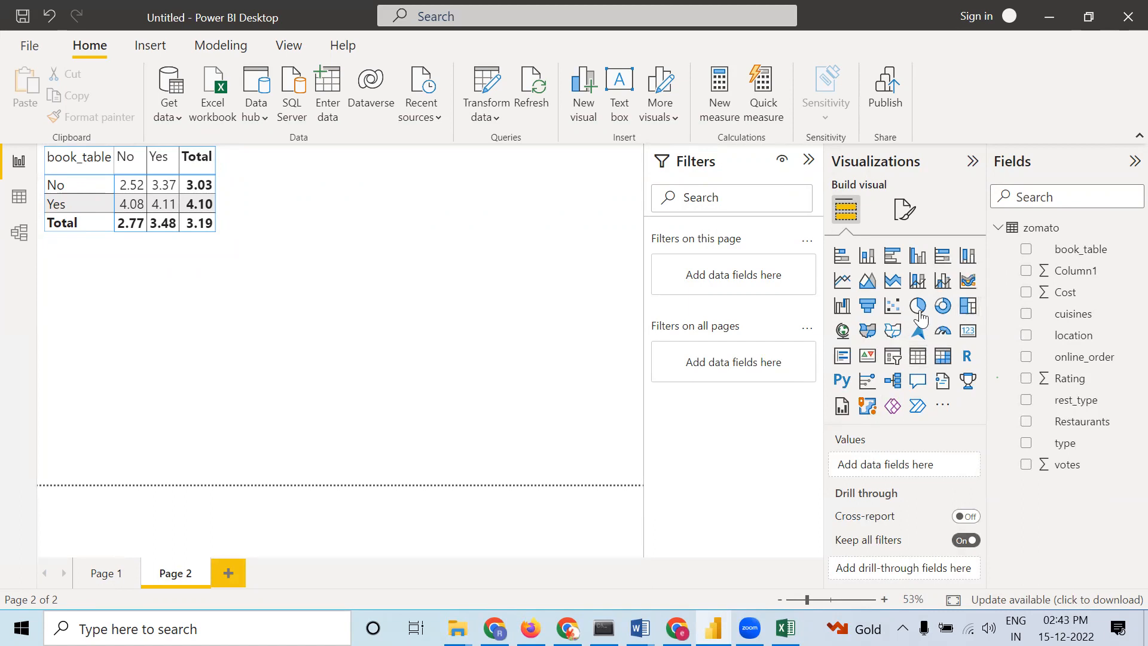
# Add a donut chart with type as the legend and the average of Cost as its values
pyautogui.click(951, 312)
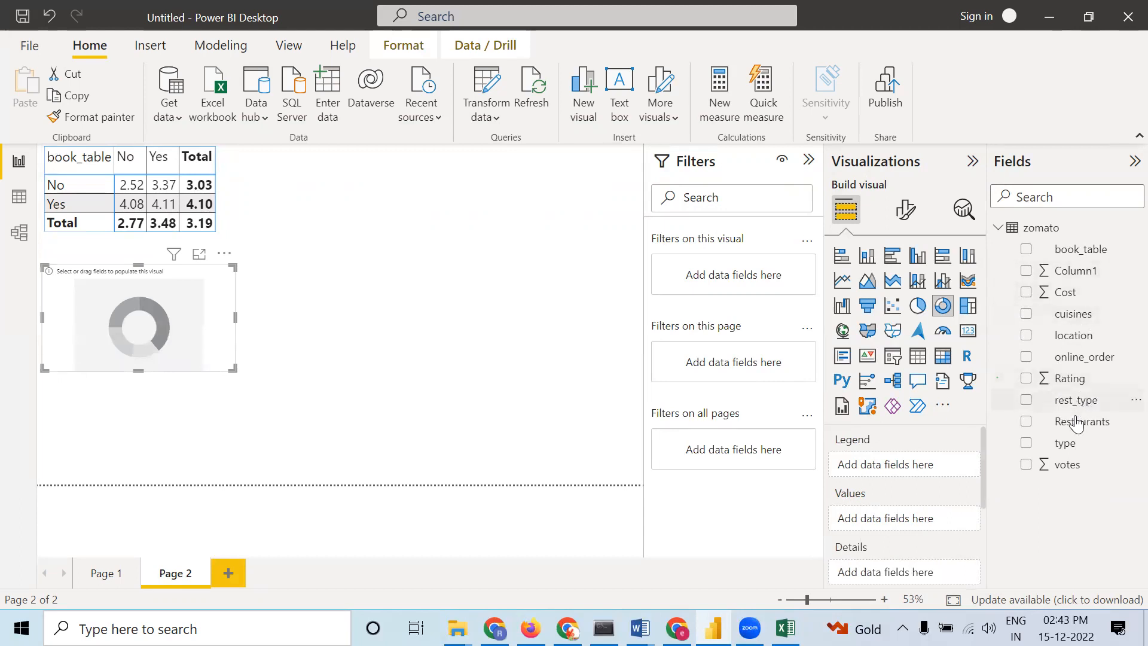
pyautogui.moveTo(1074, 446); pyautogui.dragTo(897, 475)
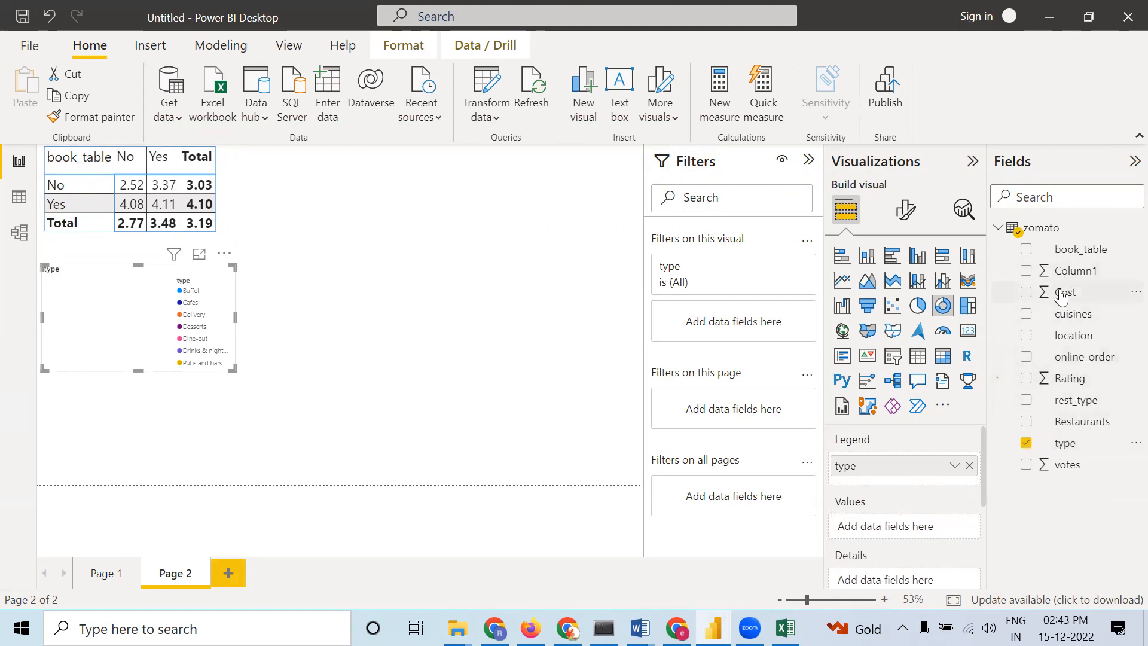
pyautogui.moveTo(1062, 298); pyautogui.dragTo(903, 529)
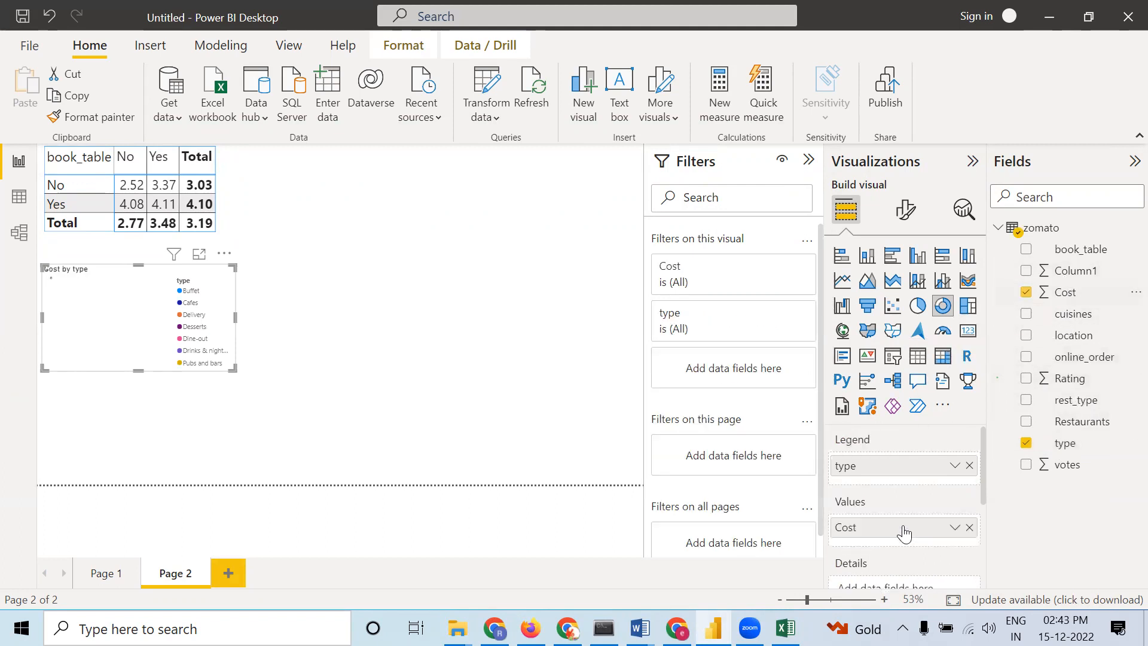
pyautogui.click(954, 527)
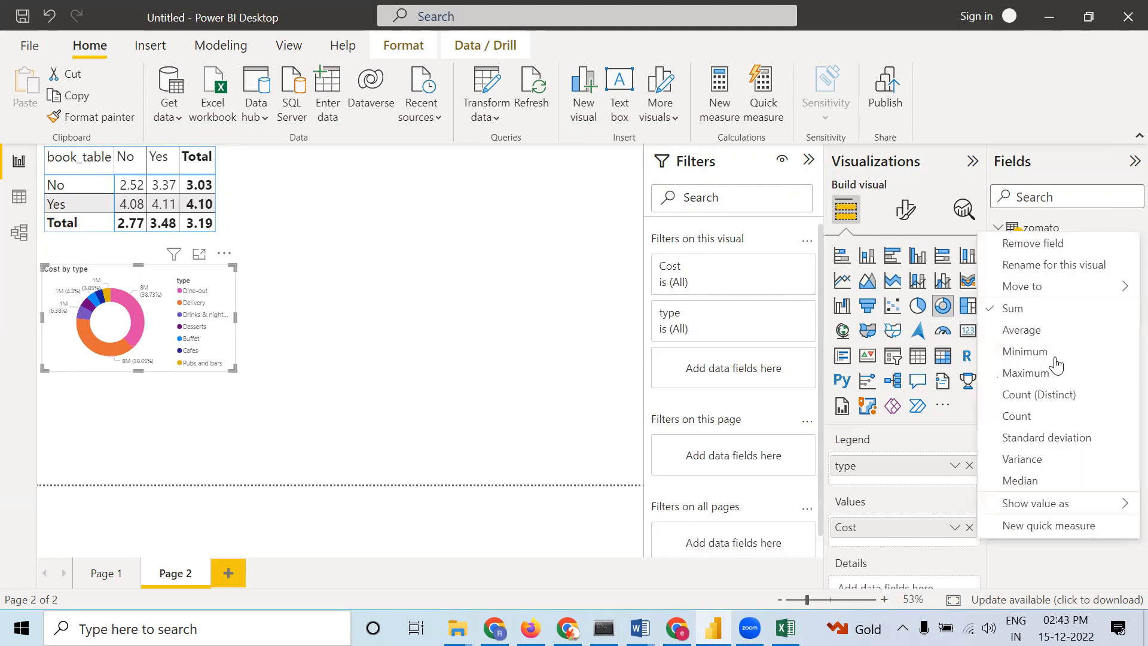
pyautogui.click(1048, 329)
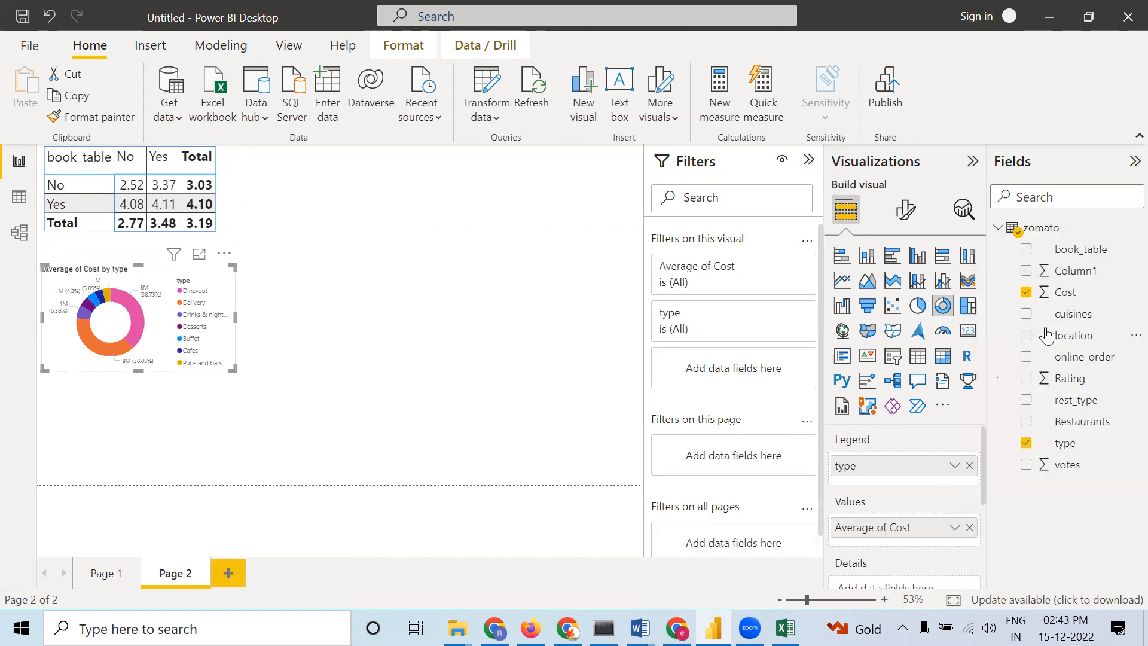
pyautogui.click(404, 327)
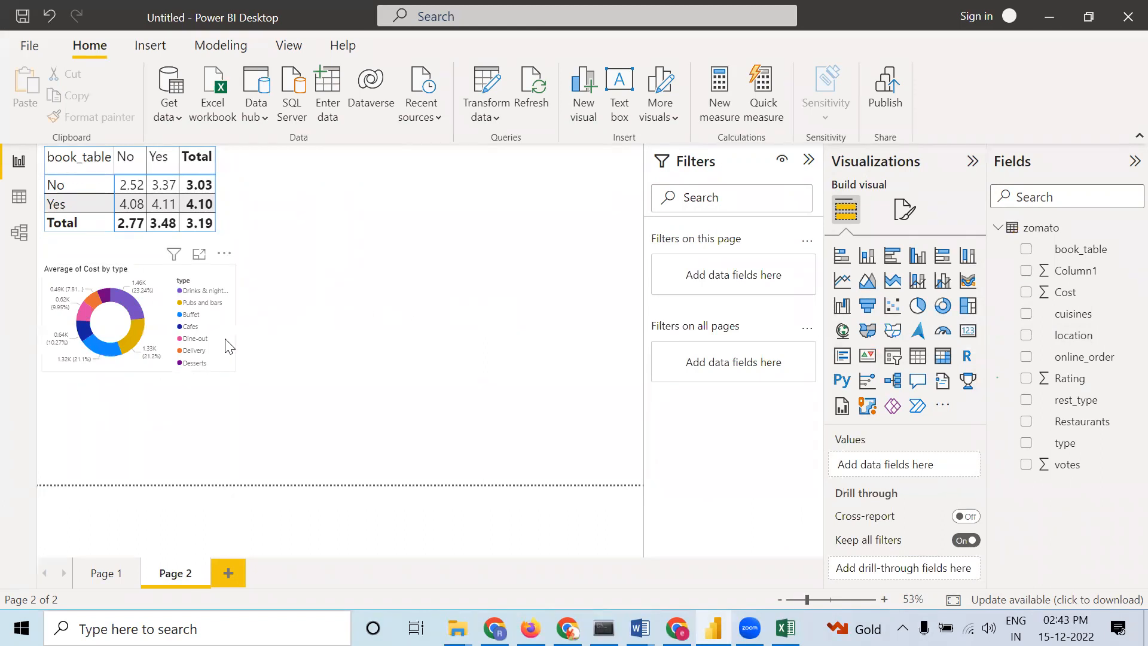
# Enlarge the donut chart slightly from its corner
pyautogui.click(227, 372)
pyautogui.moveTo(227, 371); pyautogui.dragTo(251, 399)
pyautogui.click(395, 375)
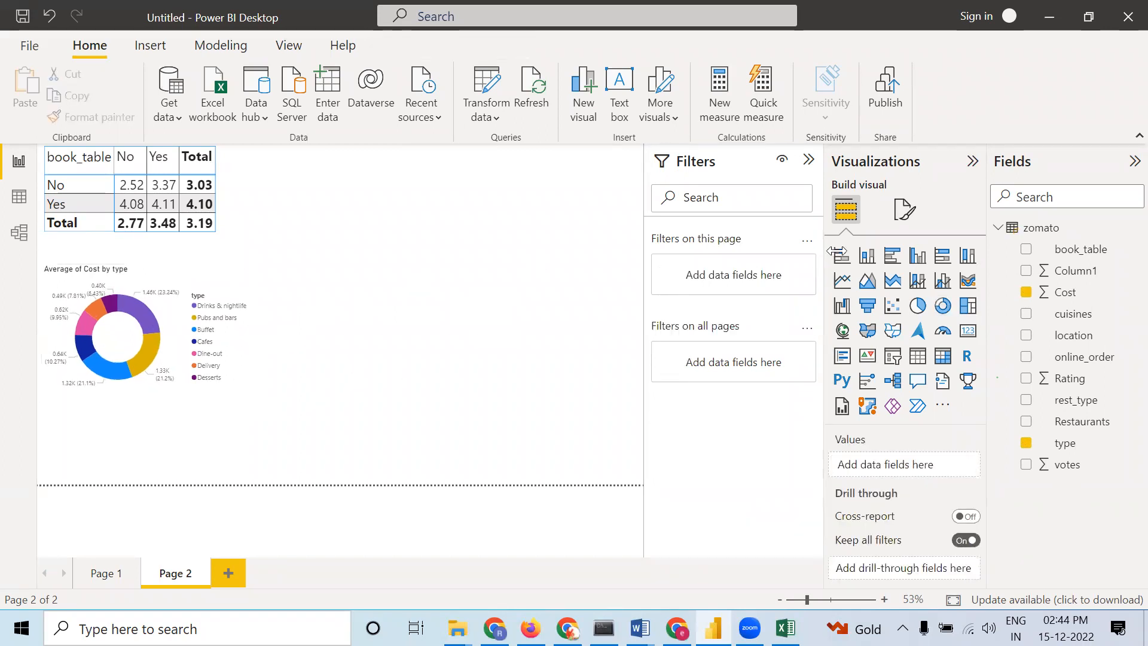
# Add a card visual beside the matrix and put the Rating field in it
pyautogui.click(969, 331)
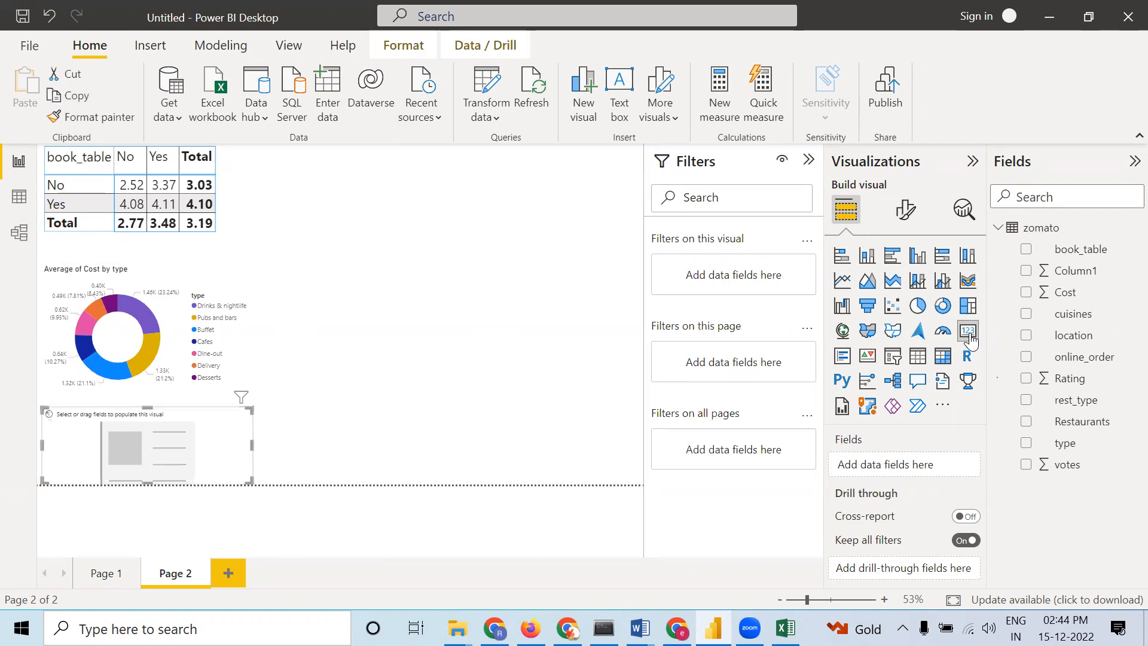
pyautogui.moveTo(248, 481); pyautogui.dragTo(393, 223)
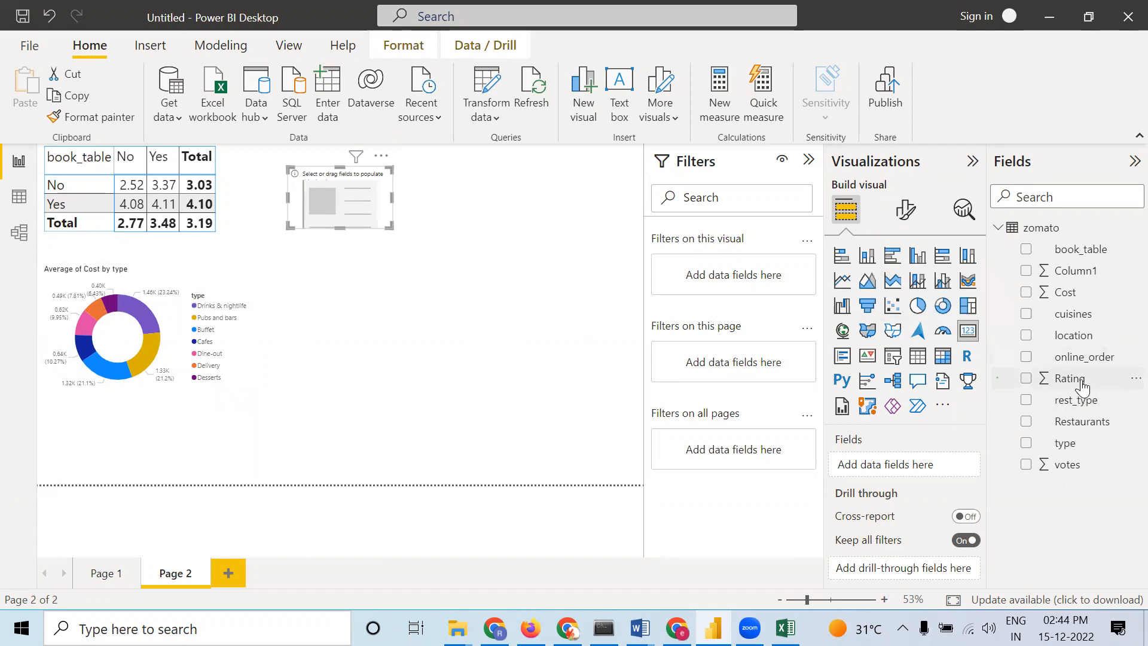
pyautogui.moveTo(1083, 384); pyautogui.dragTo(924, 473)
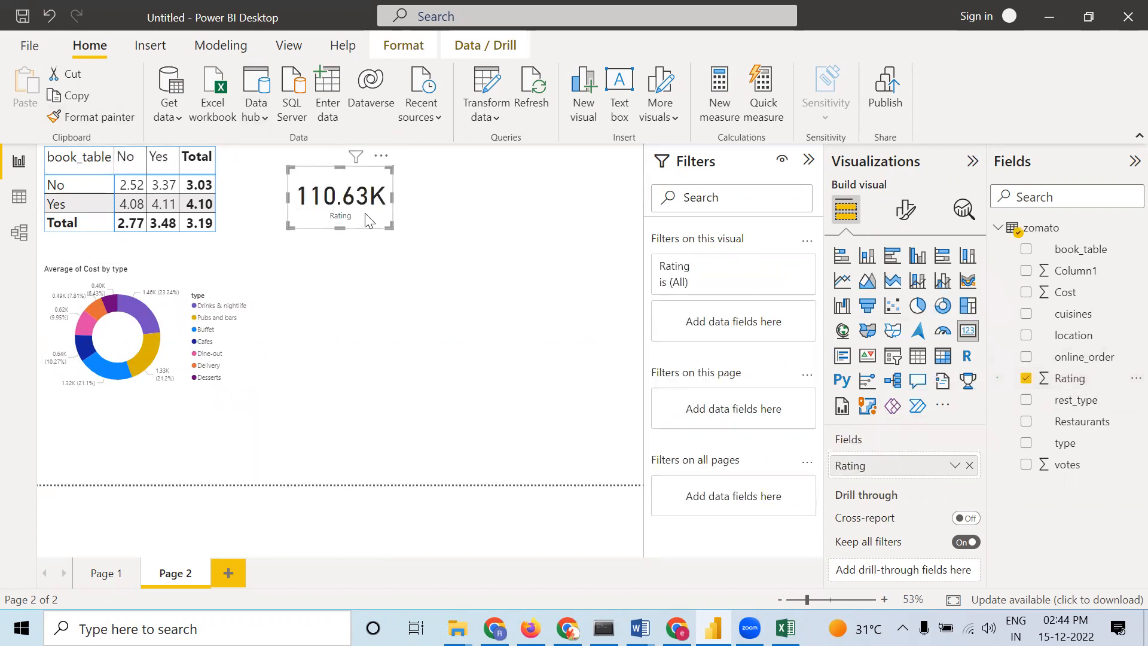
# Try the Maximum and Minimum aggregations for the card's Rating field
pyautogui.rightClick(906, 472)
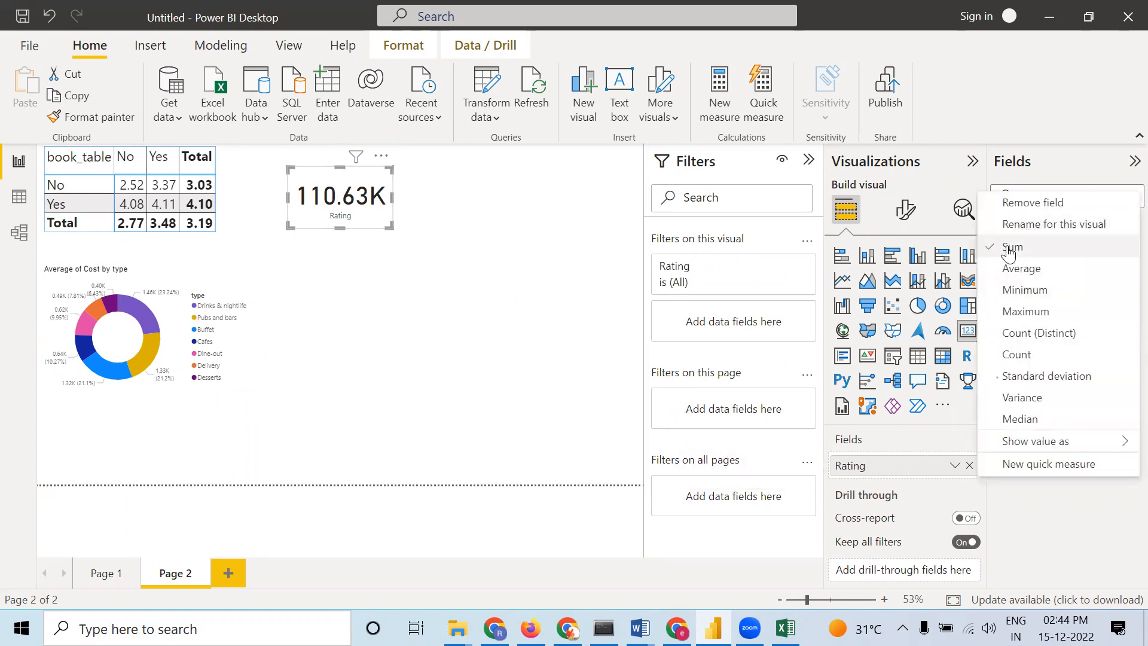
pyautogui.click(1025, 310)
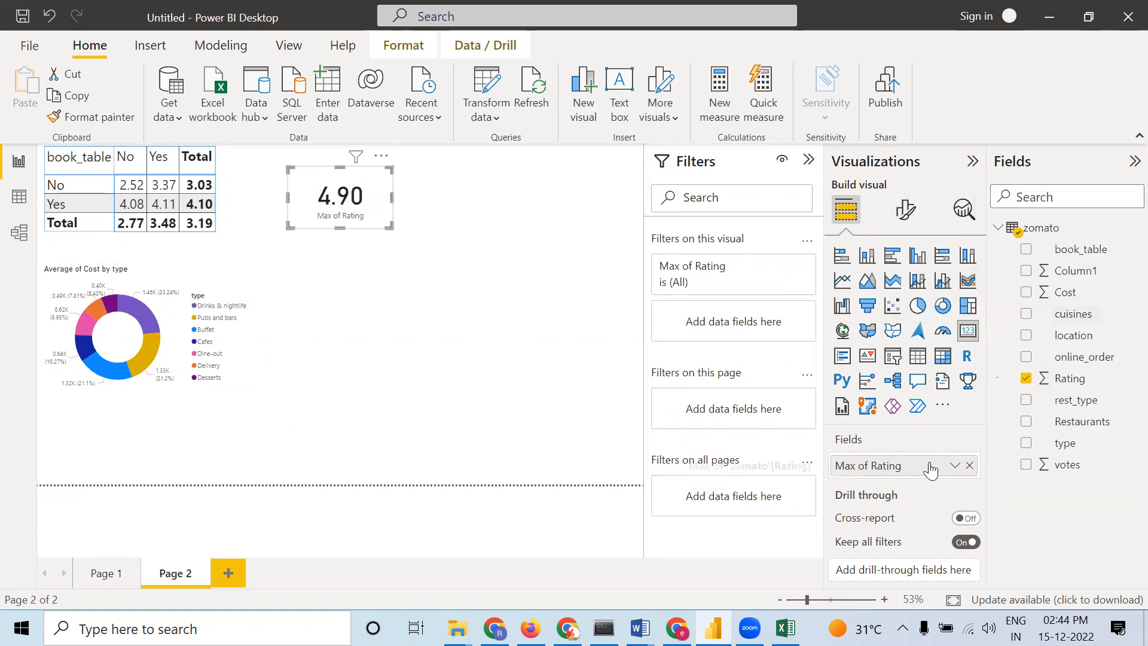
pyautogui.rightClick(921, 467)
pyautogui.click(1027, 297)
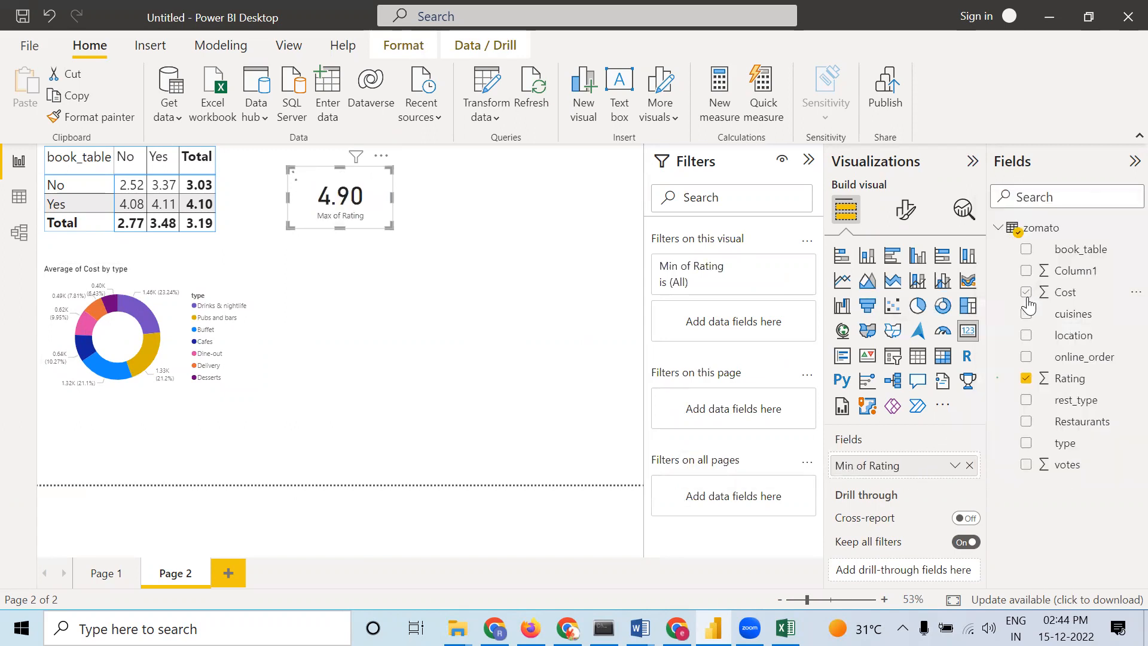
# Set the card's Rating aggregation to Average and shrink the card slightly
pyautogui.rightClick(921, 468)
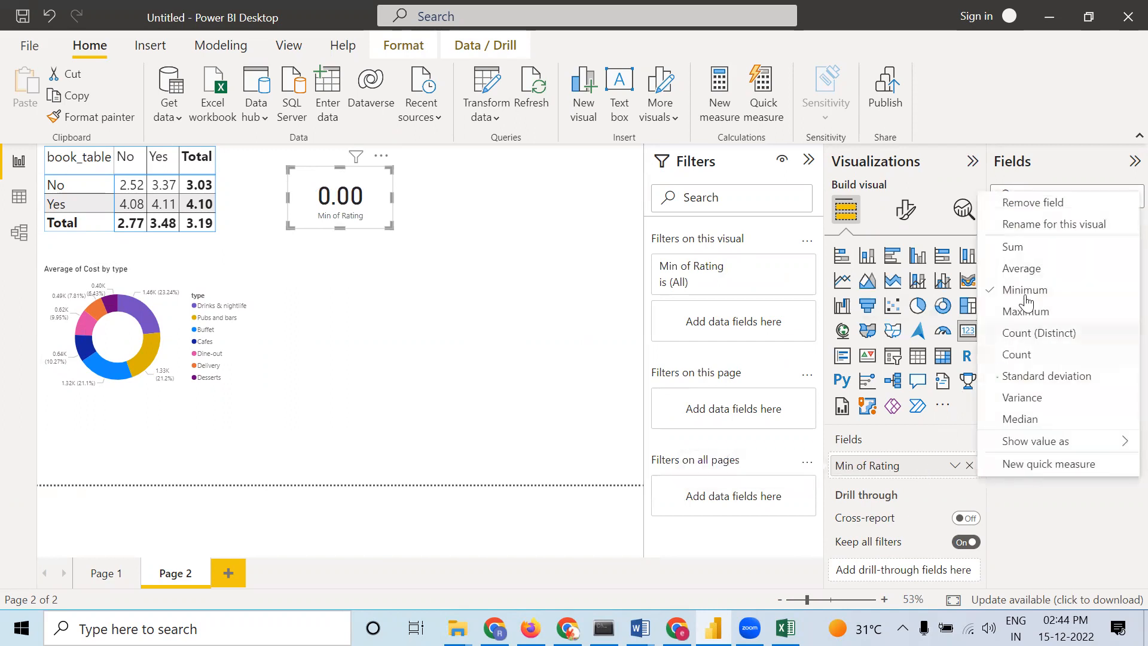
pyautogui.click(1019, 267)
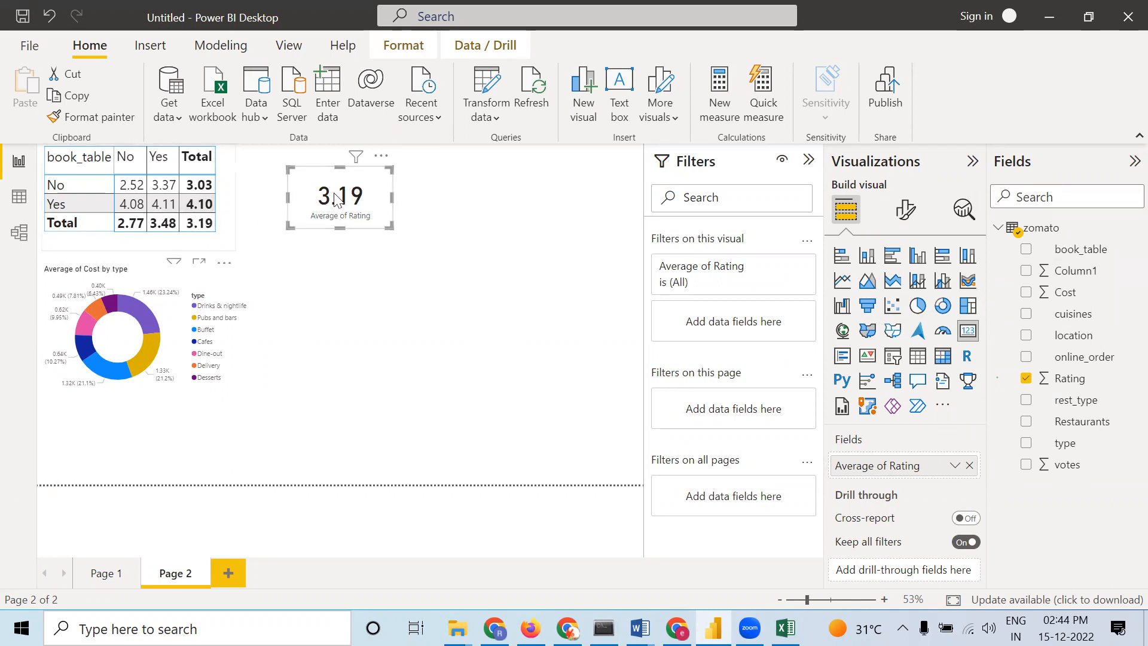
pyautogui.click(458, 242)
pyautogui.click(383, 214)
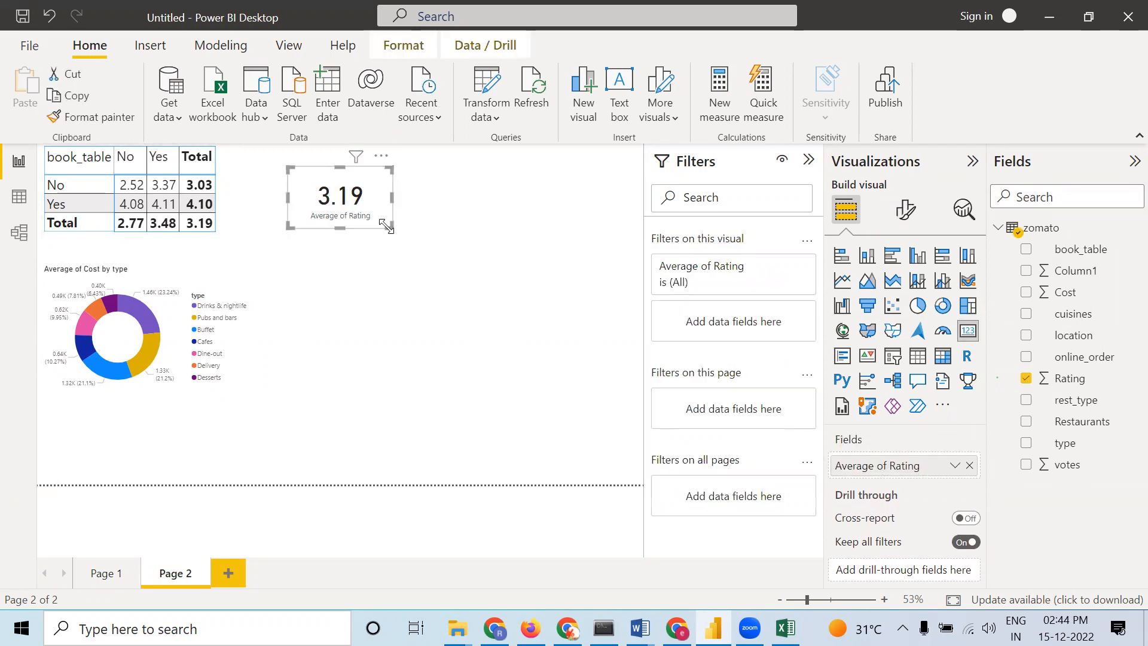
pyautogui.moveTo(389, 227); pyautogui.dragTo(382, 220)
pyautogui.click(436, 219)
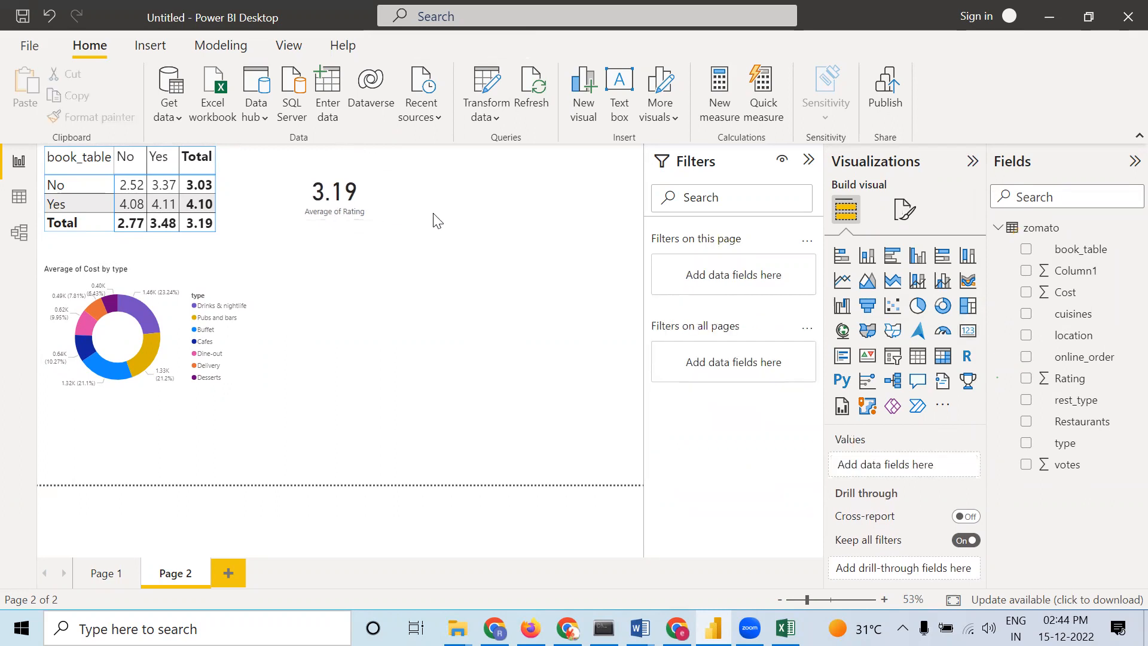
# Add a second card next to the rating card showing Cost
pyautogui.click(965, 333)
pyautogui.moveTo(250, 479); pyautogui.dragTo(530, 173)
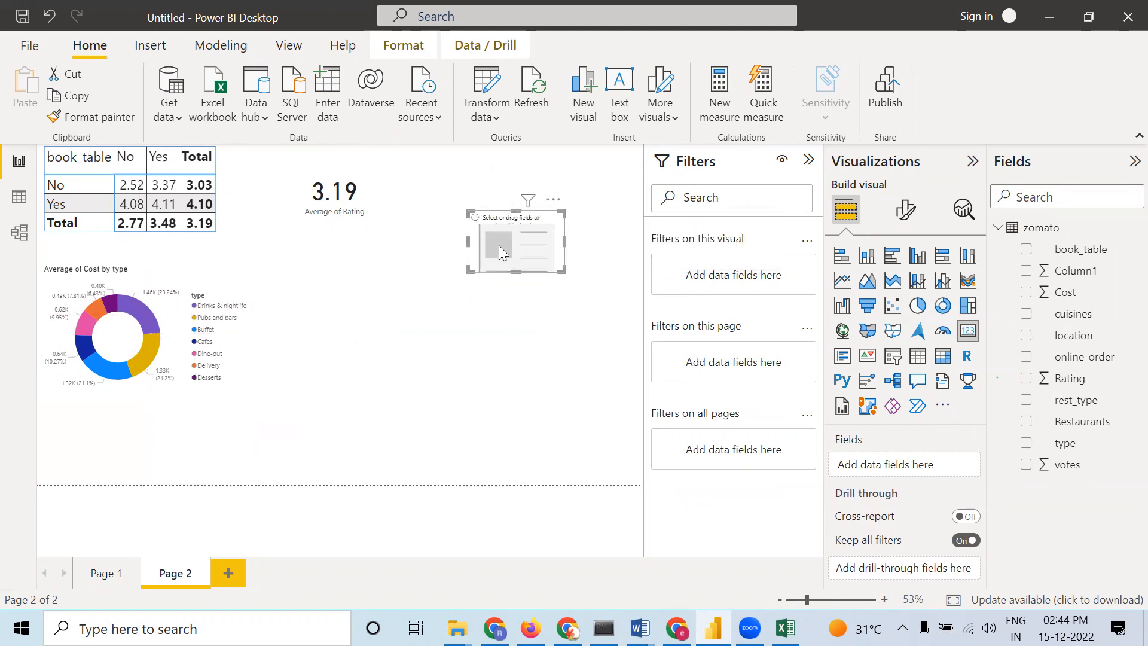
pyautogui.moveTo(491, 230); pyautogui.dragTo(442, 194)
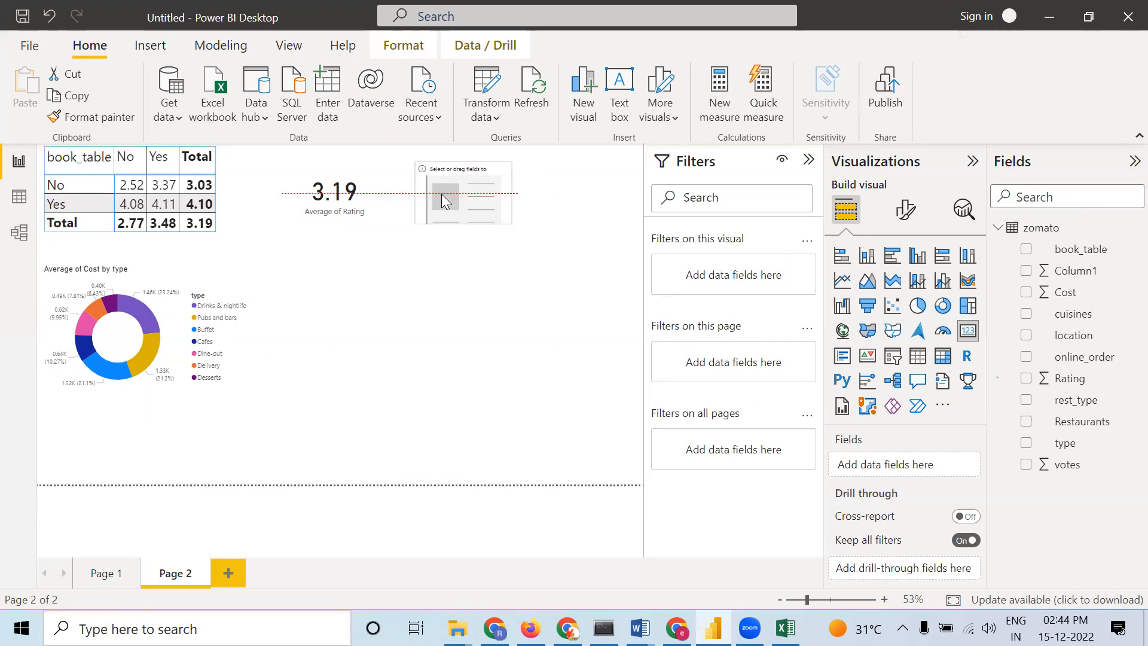
pyautogui.moveTo(1075, 293); pyautogui.dragTo(907, 455)
pyautogui.click(565, 408)
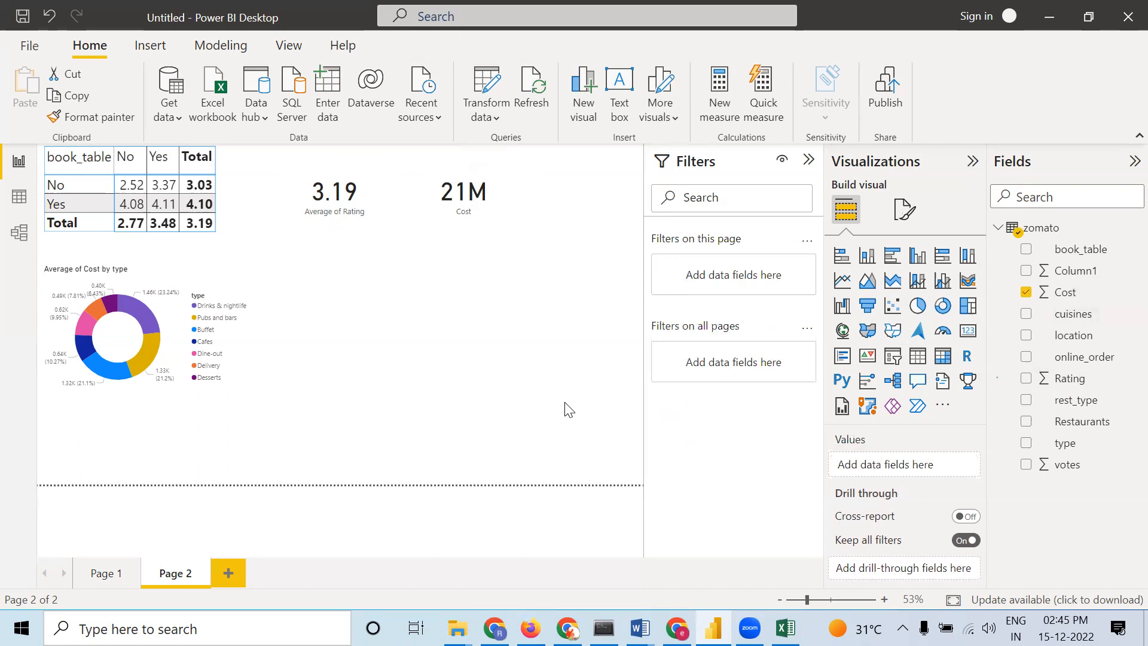
# Add a third card to the right of the Cost card and put the type field in it
pyautogui.click(967, 333)
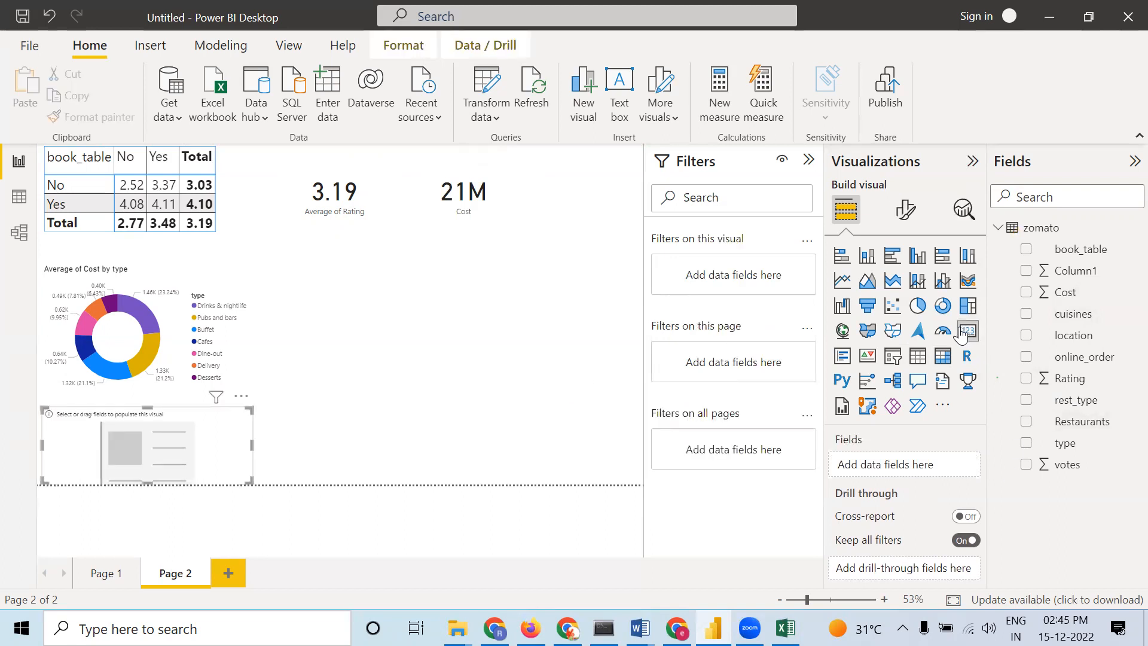
pyautogui.moveTo(146, 479); pyautogui.dragTo(610, 203)
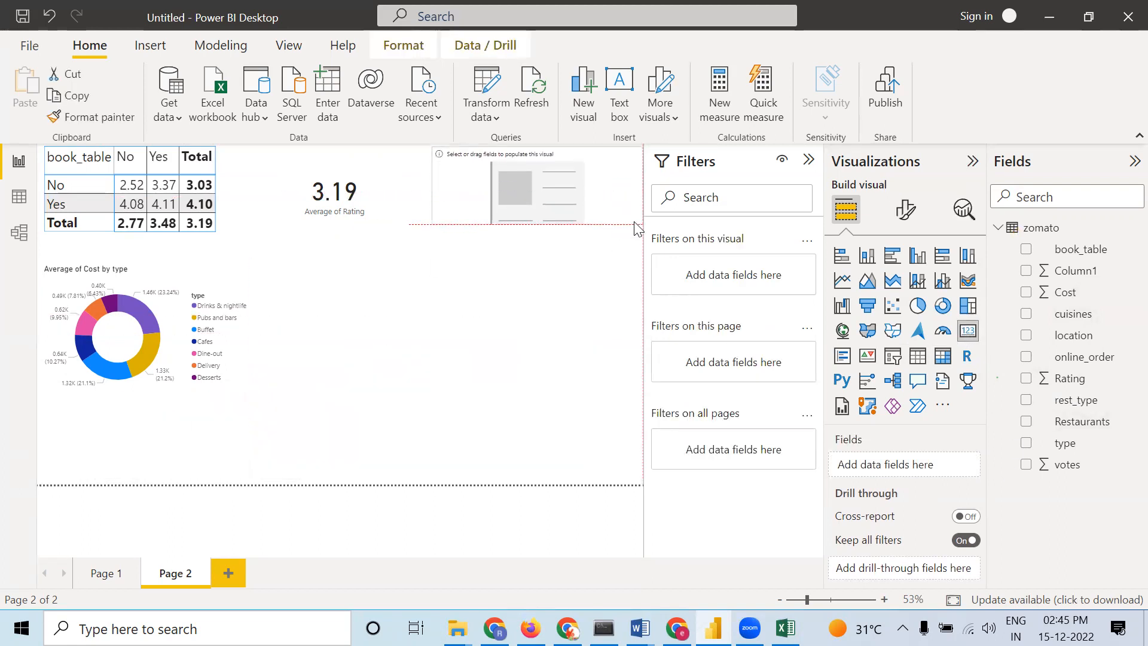
pyautogui.moveTo(434, 161); pyautogui.dragTo(526, 174)
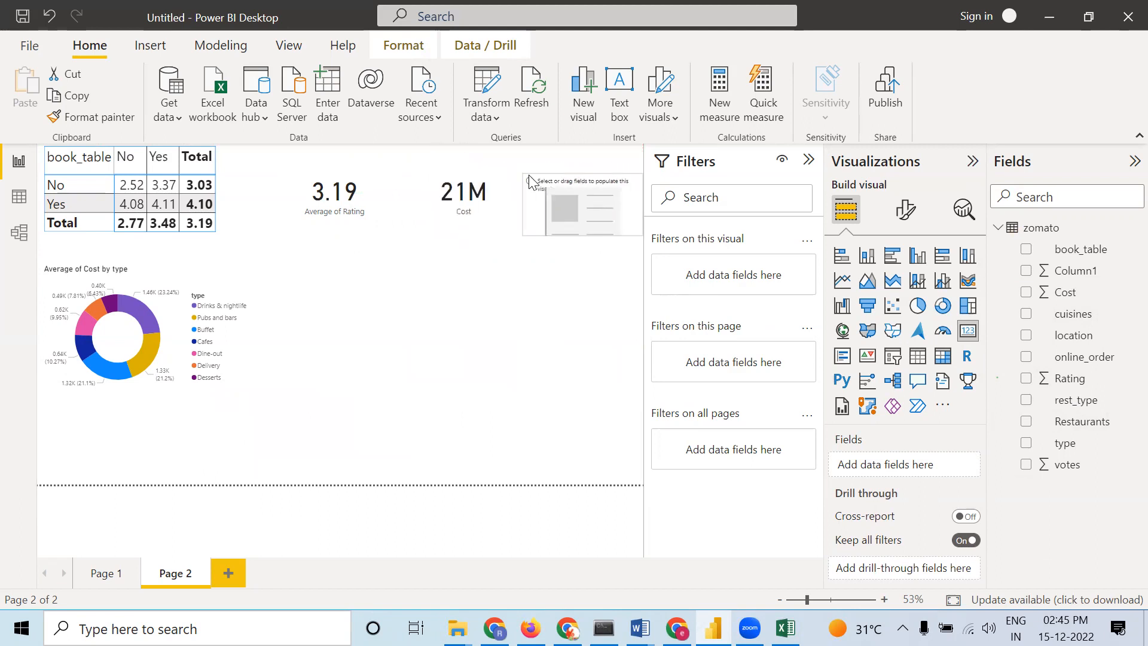
pyautogui.moveTo(595, 222); pyautogui.dragTo(595, 214)
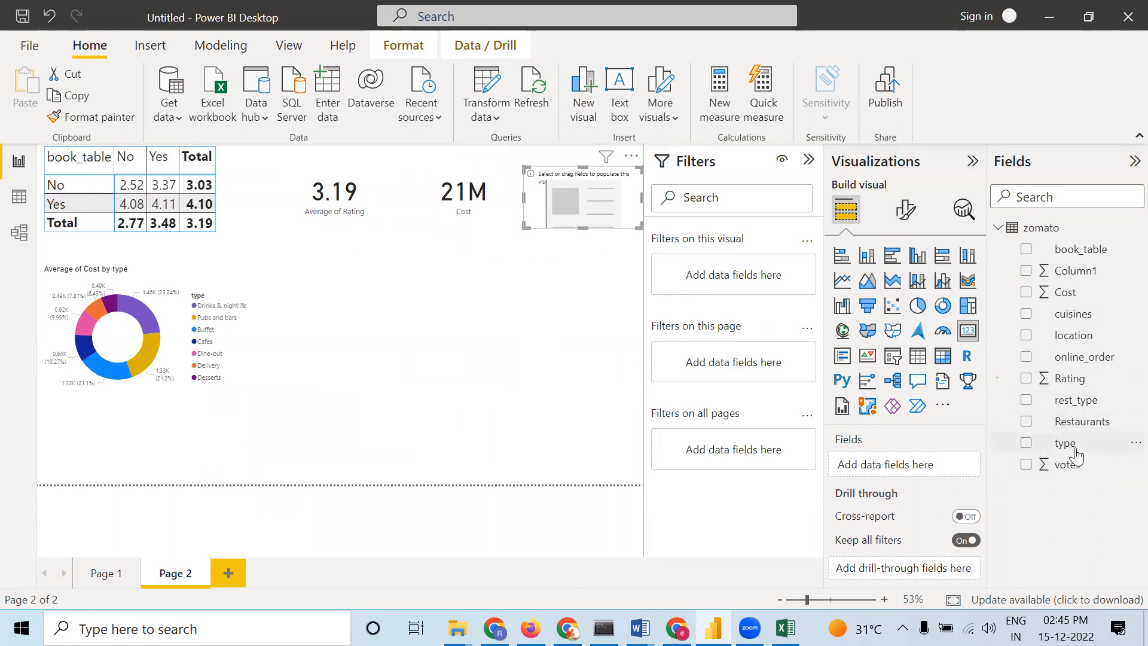
pyautogui.moveTo(1078, 454); pyautogui.dragTo(904, 470)
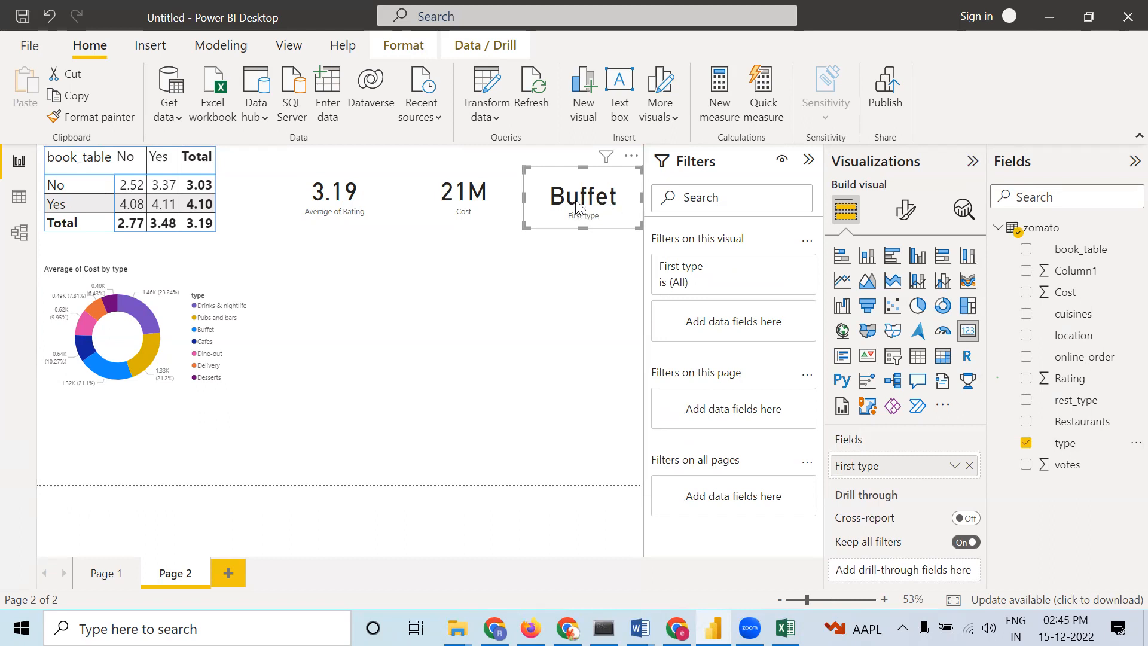
# Open the data view to inspect the values of the type column, then return to the report
pyautogui.click(20, 197)
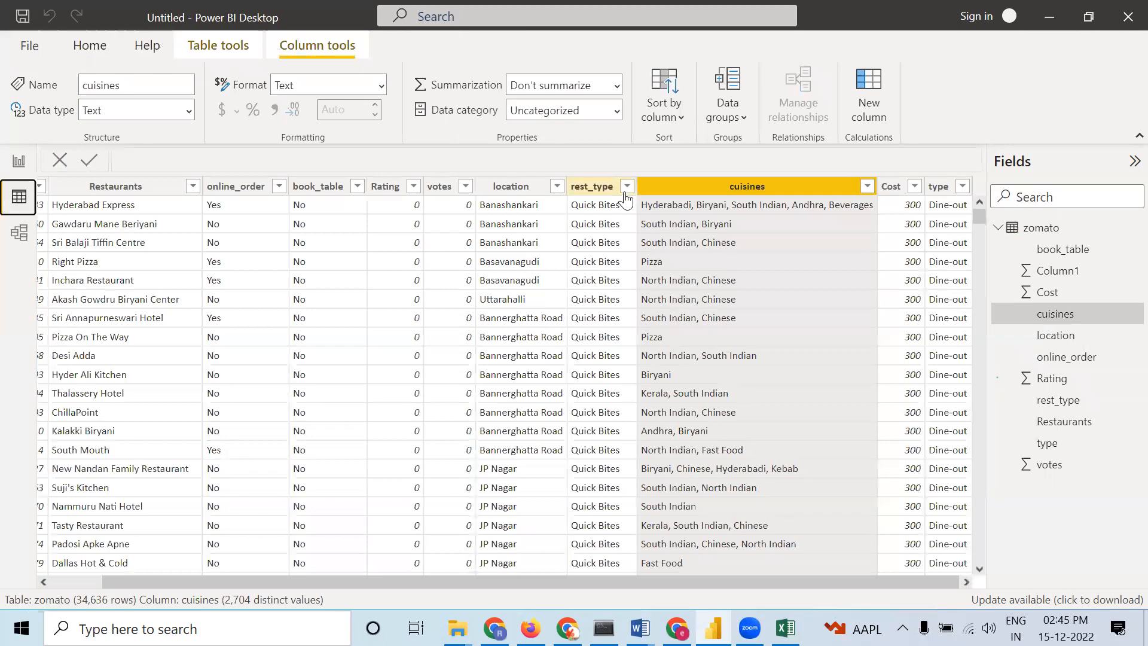
pyautogui.click(963, 189)
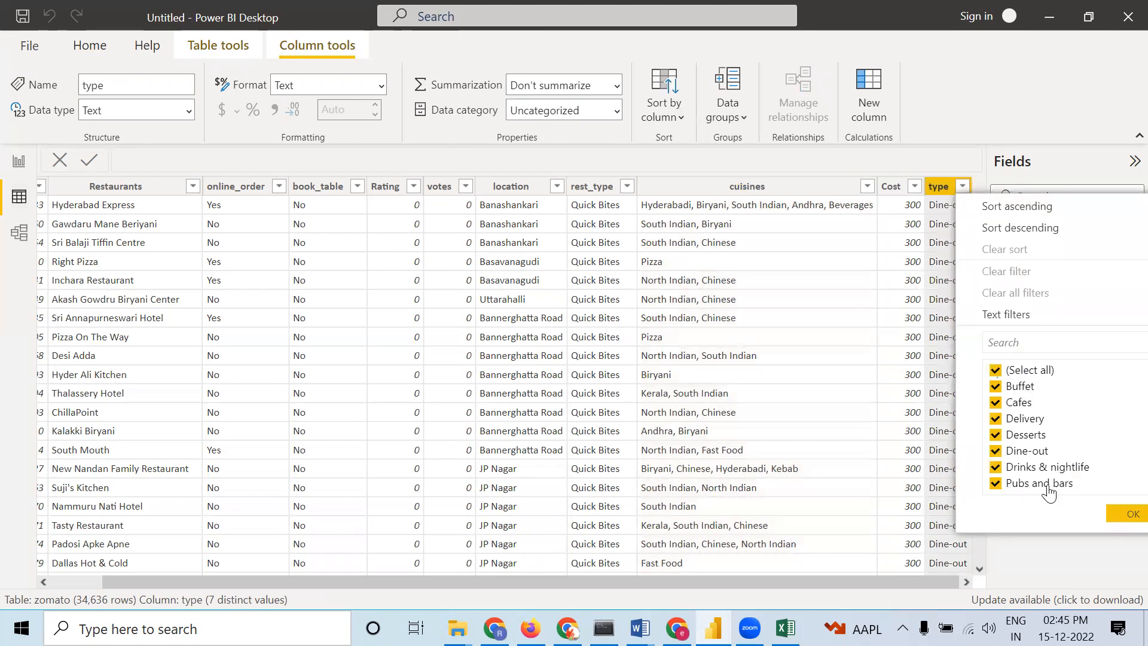
pyautogui.click(20, 160)
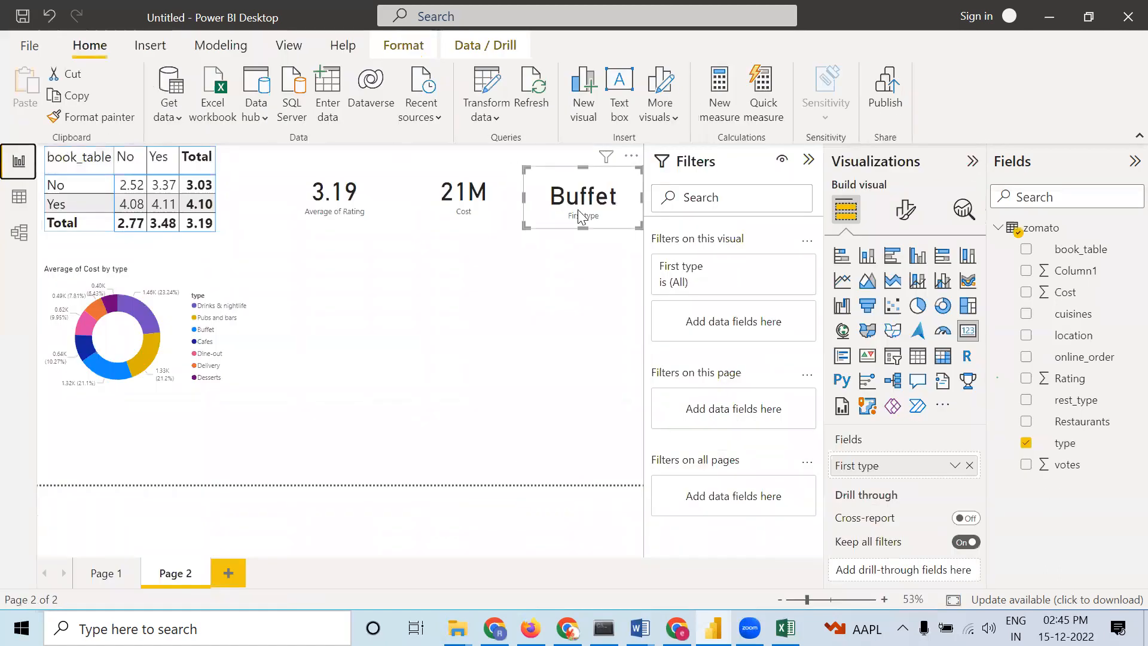
# Switch the type card to show the Last type and enlarge the card
pyautogui.rightClick(918, 467)
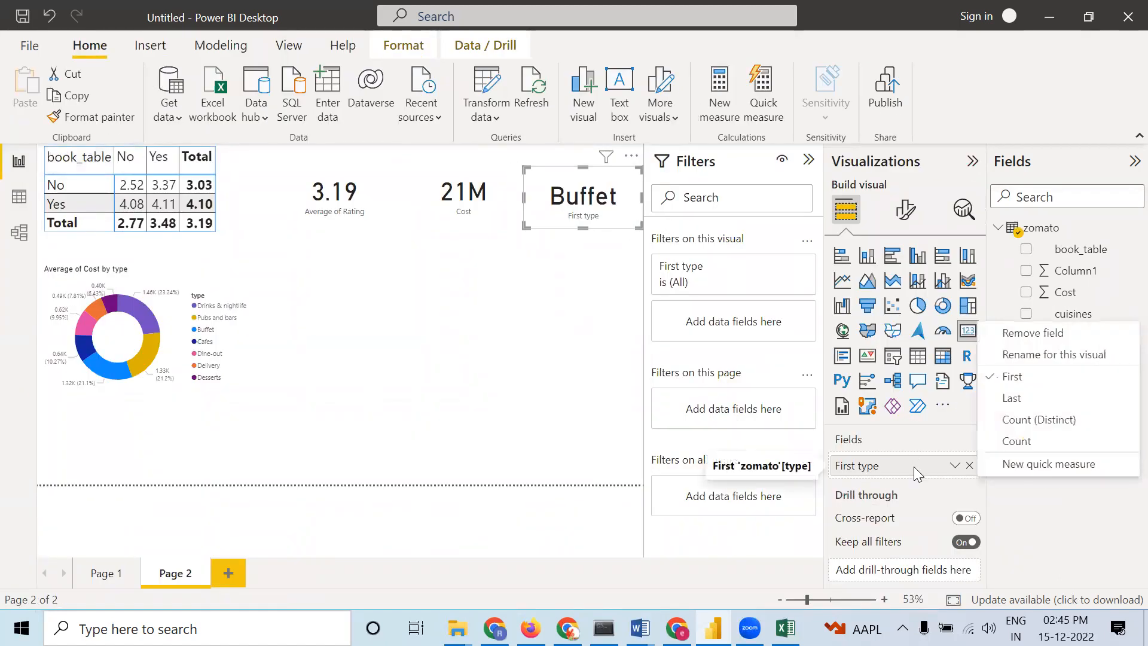
pyautogui.click(1009, 398)
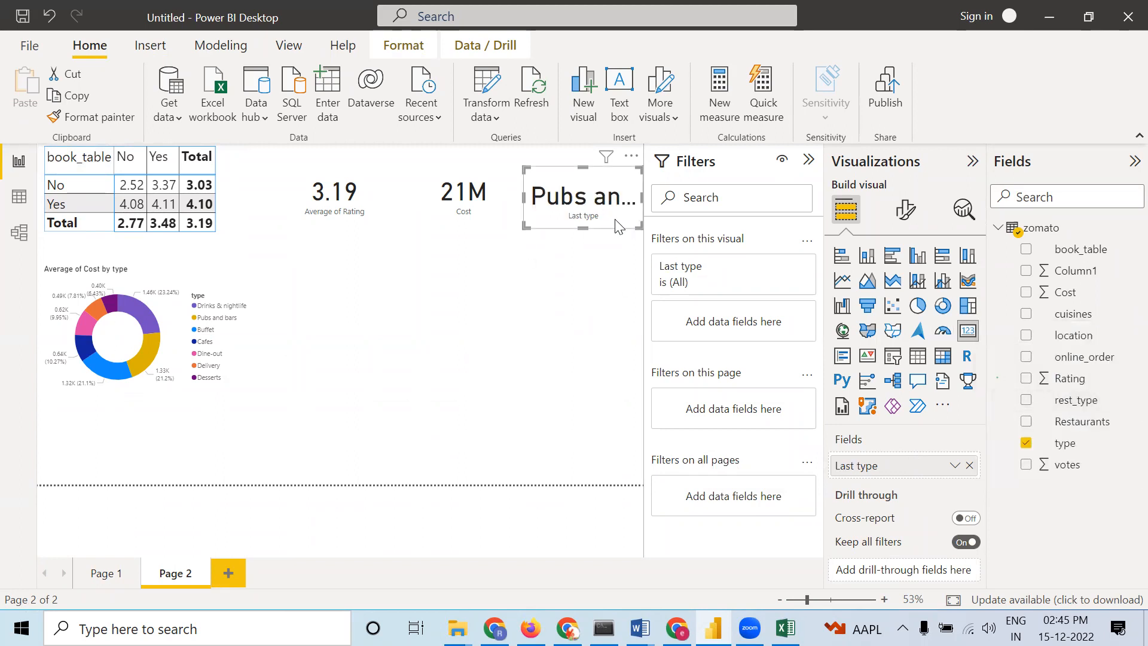
pyautogui.moveTo(618, 226); pyautogui.dragTo(564, 287)
pyautogui.moveTo(495, 252); pyautogui.dragTo(495, 271)
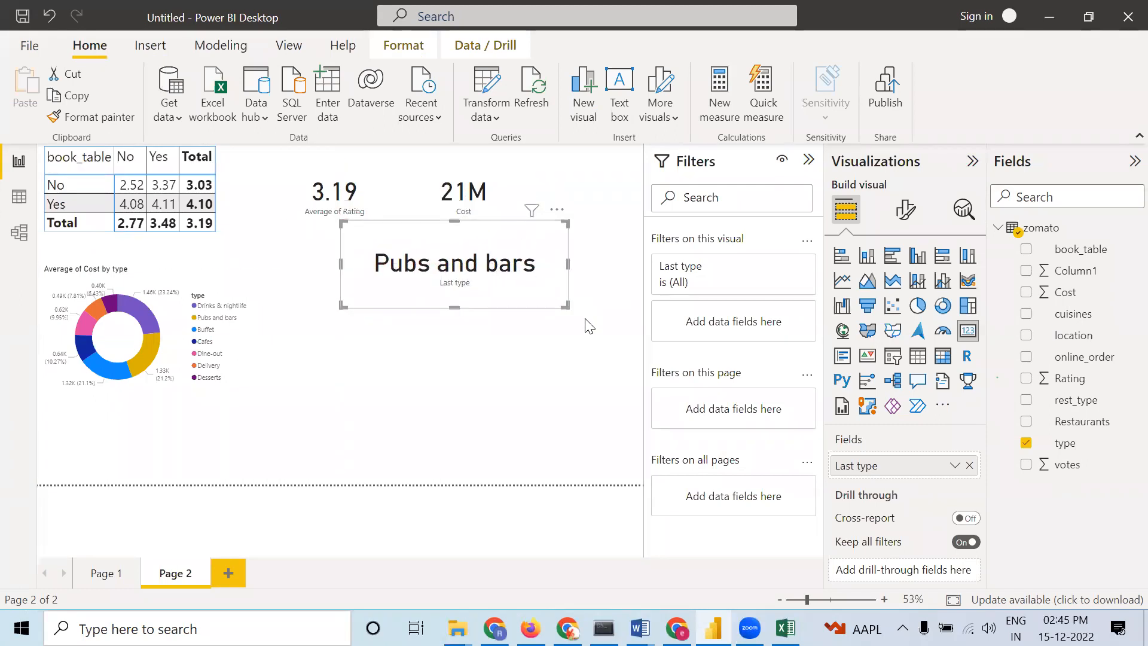
# Change the type card to Count and resize it back into the top row beside the Cost card
pyautogui.rightClick(928, 472)
pyautogui.click(1031, 438)
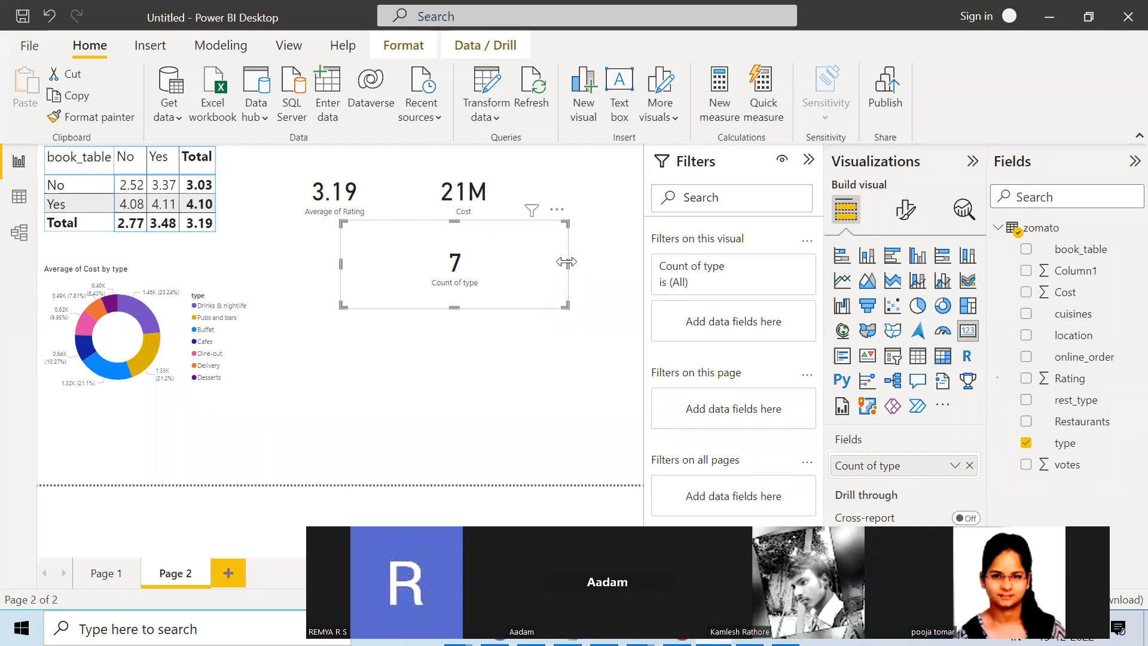
pyautogui.moveTo(567, 306); pyautogui.dragTo(597, 203)
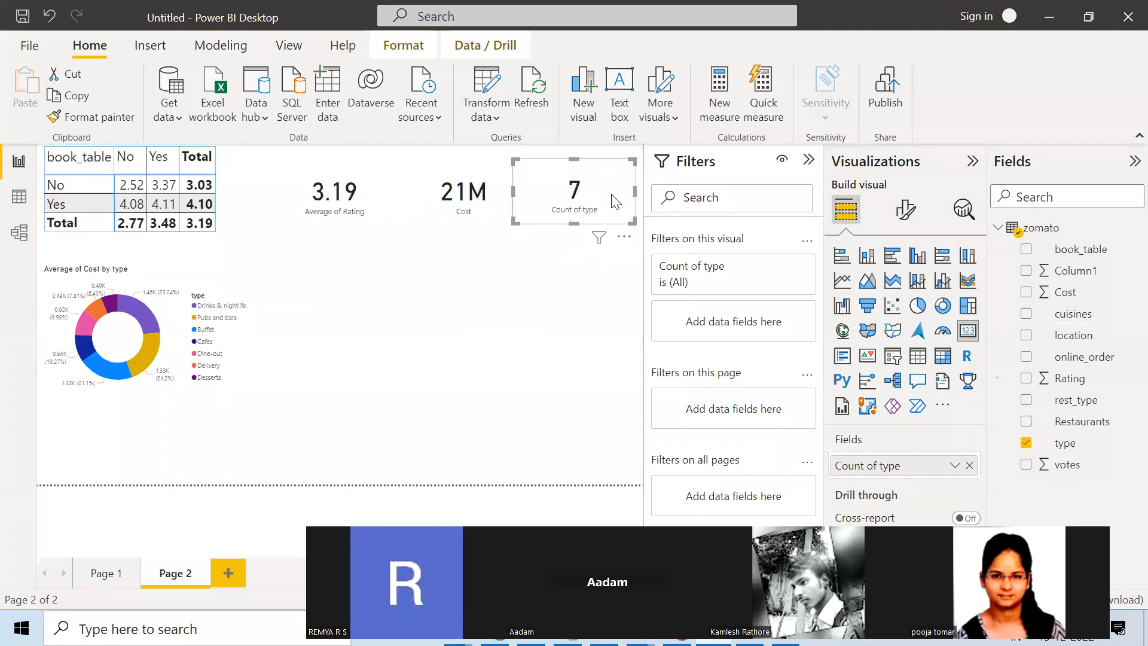
pyautogui.click(544, 266)
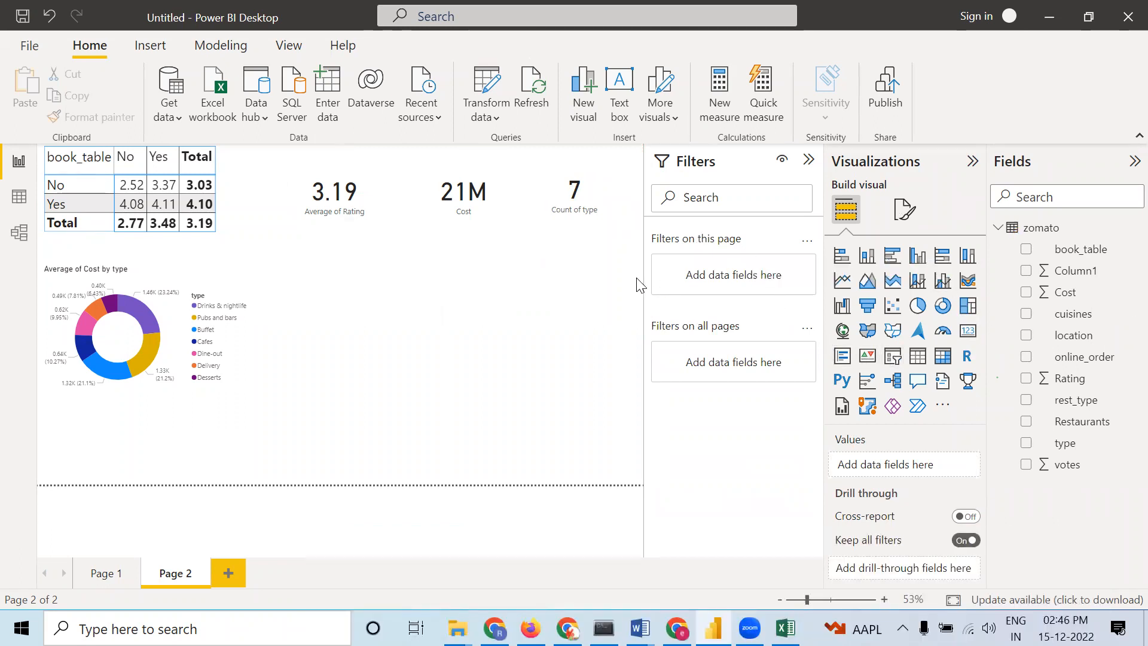
pyautogui.click(184, 281)
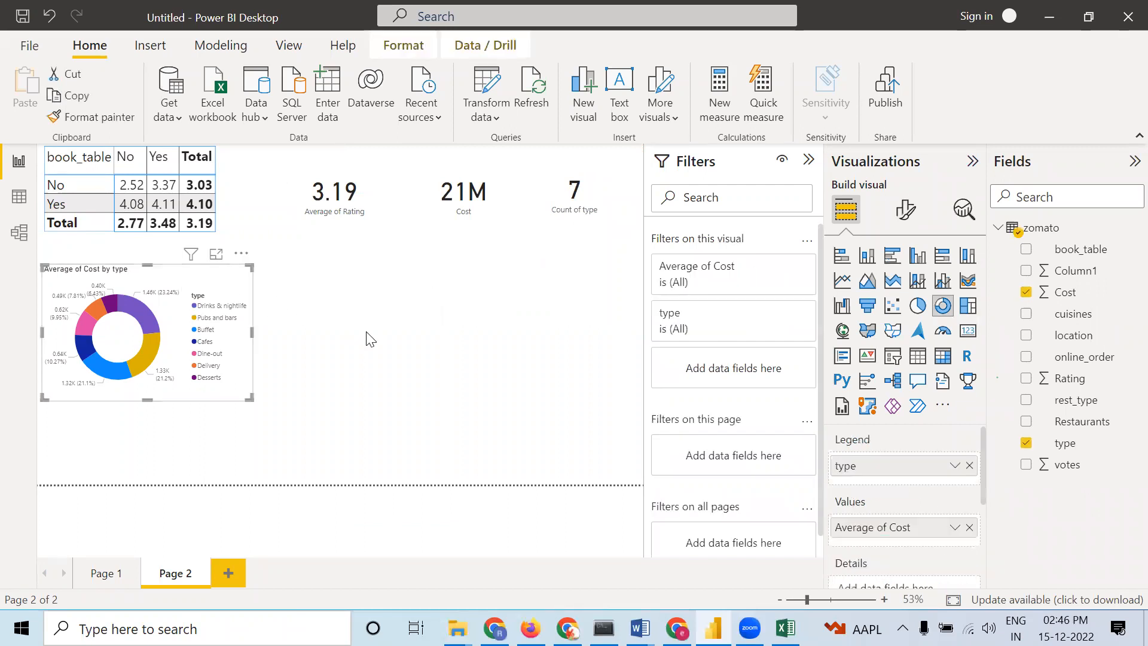
pyautogui.click(260, 481)
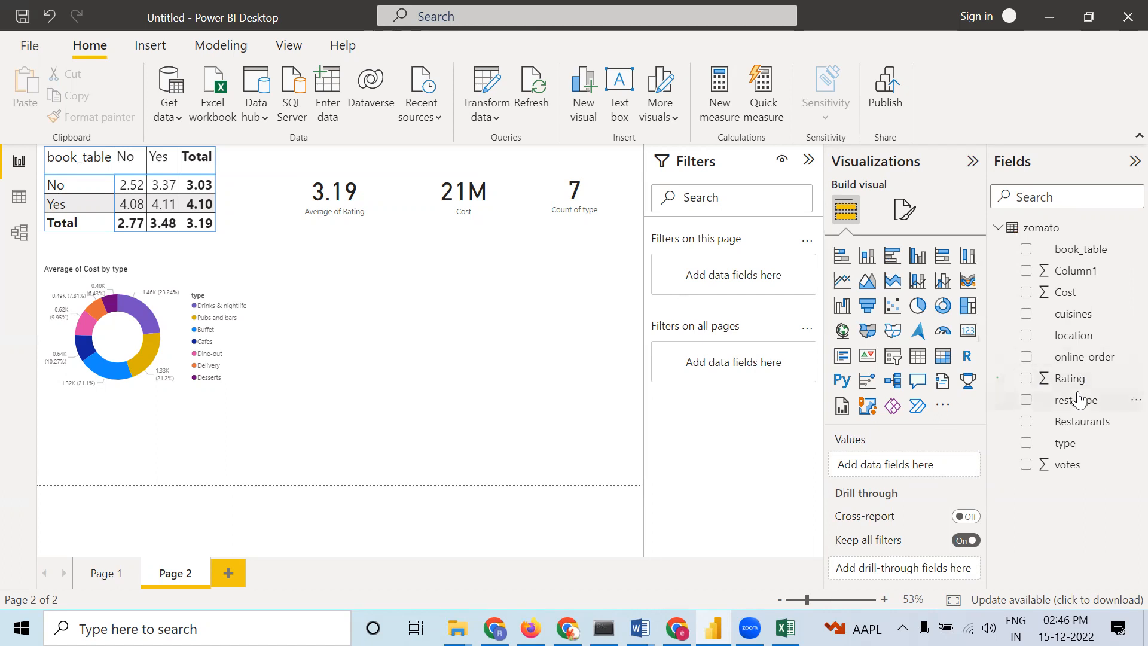
# Add book_table as a filter on this page and set it to show only Yes
pyautogui.moveTo(1098, 247); pyautogui.dragTo(754, 269)
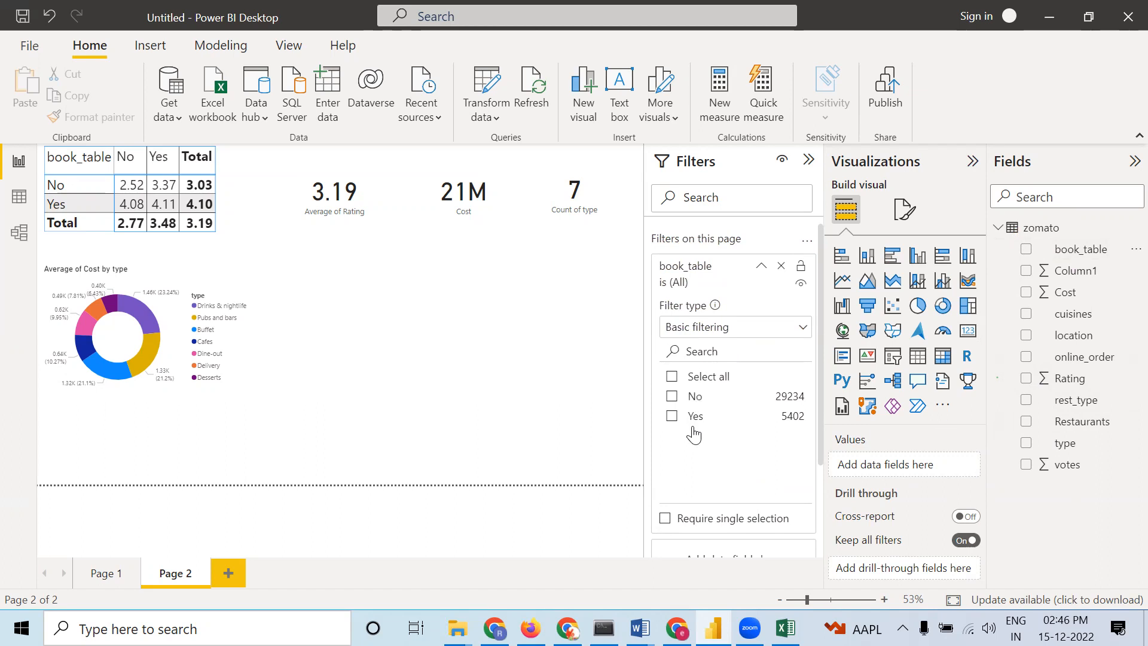
pyautogui.click(672, 397)
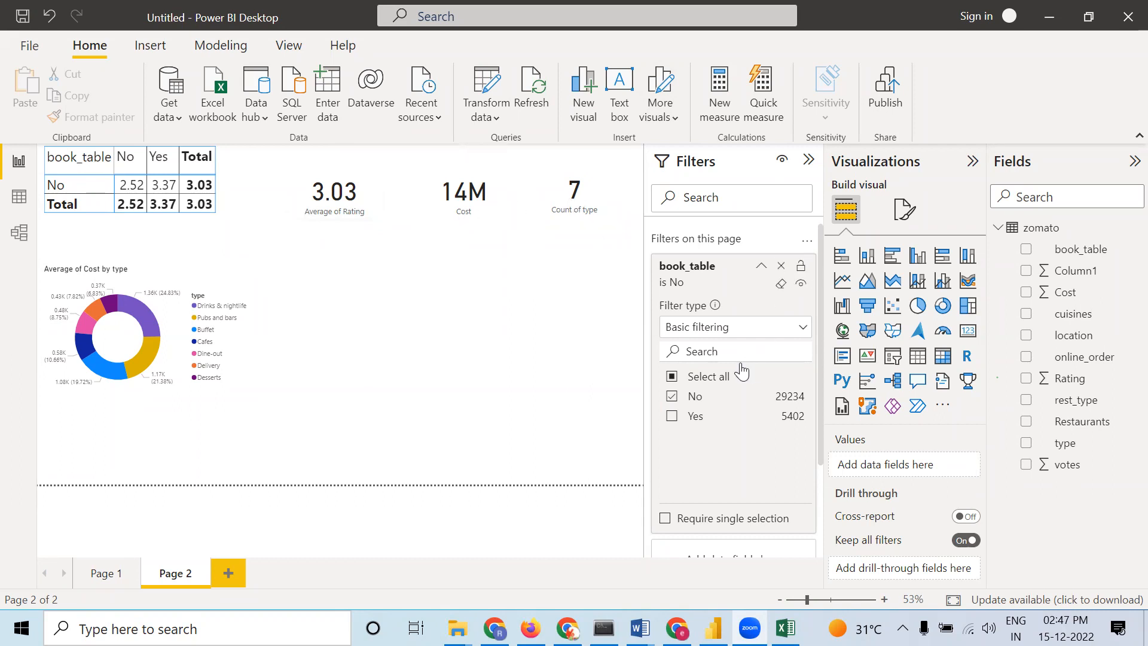
pyautogui.click(671, 417)
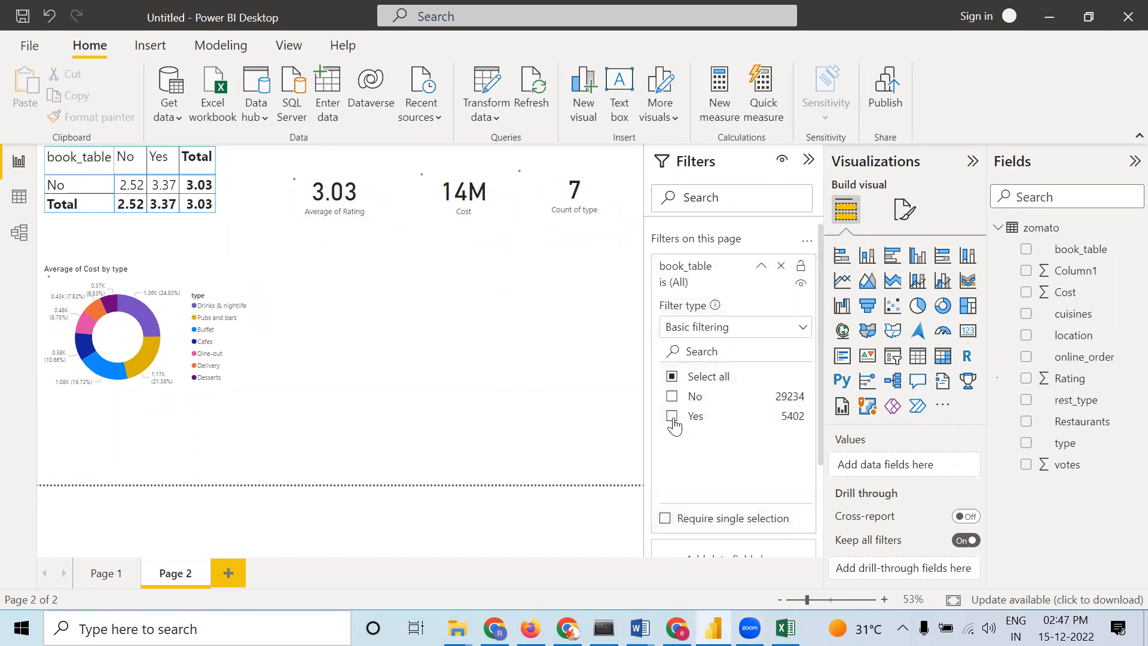
pyautogui.click(672, 416)
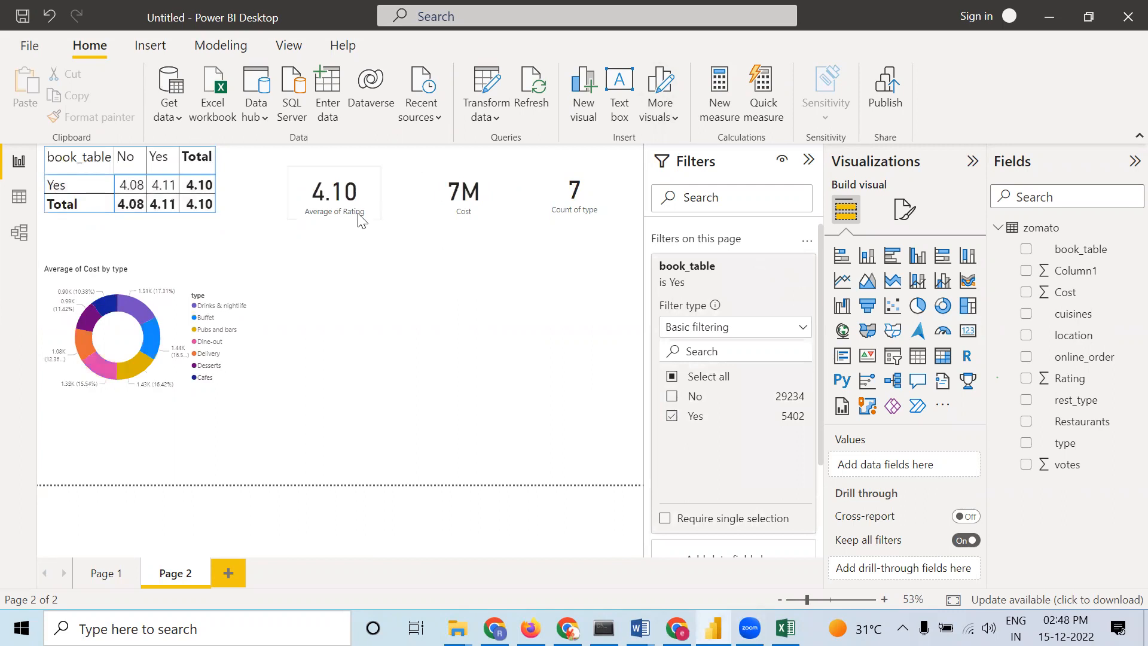
# Set the page-level book_table filter to No, compare Page 1 with Page 2, then remove the page filter
pyautogui.click(88, 575)
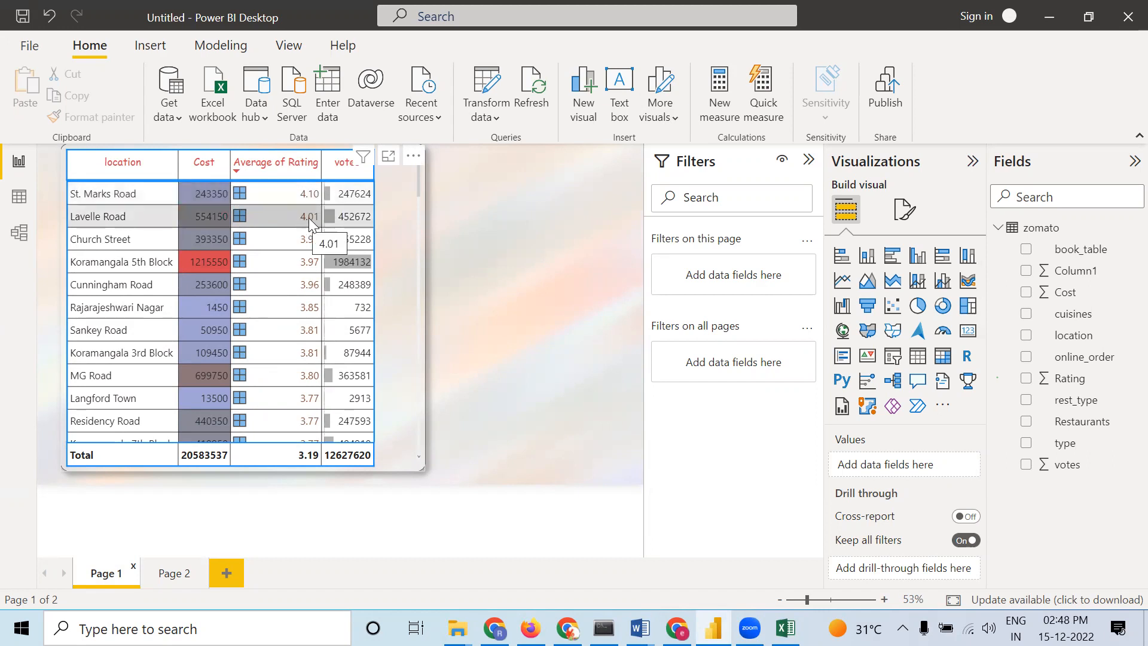
pyautogui.click(171, 574)
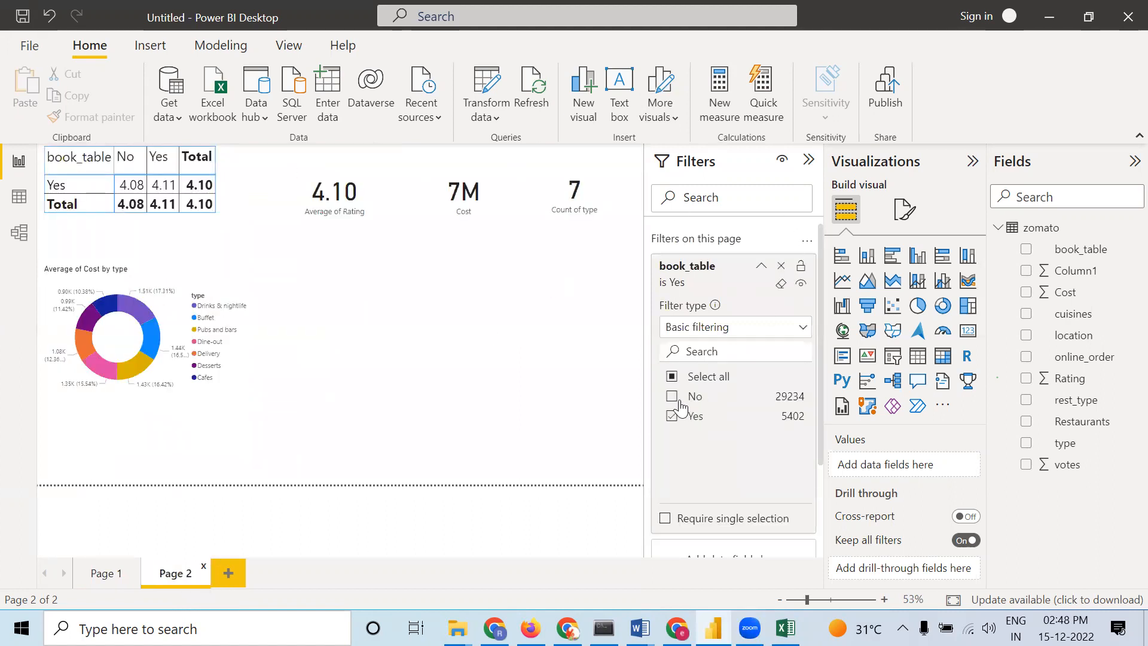
pyautogui.click(671, 396)
pyautogui.click(671, 415)
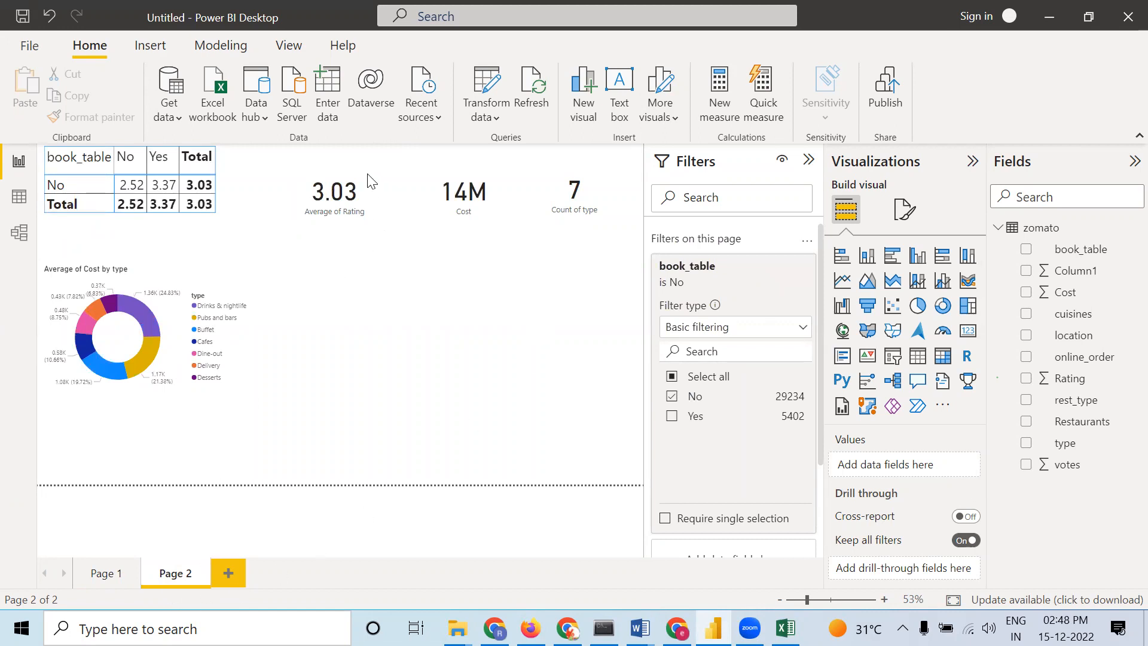
pyautogui.click(102, 574)
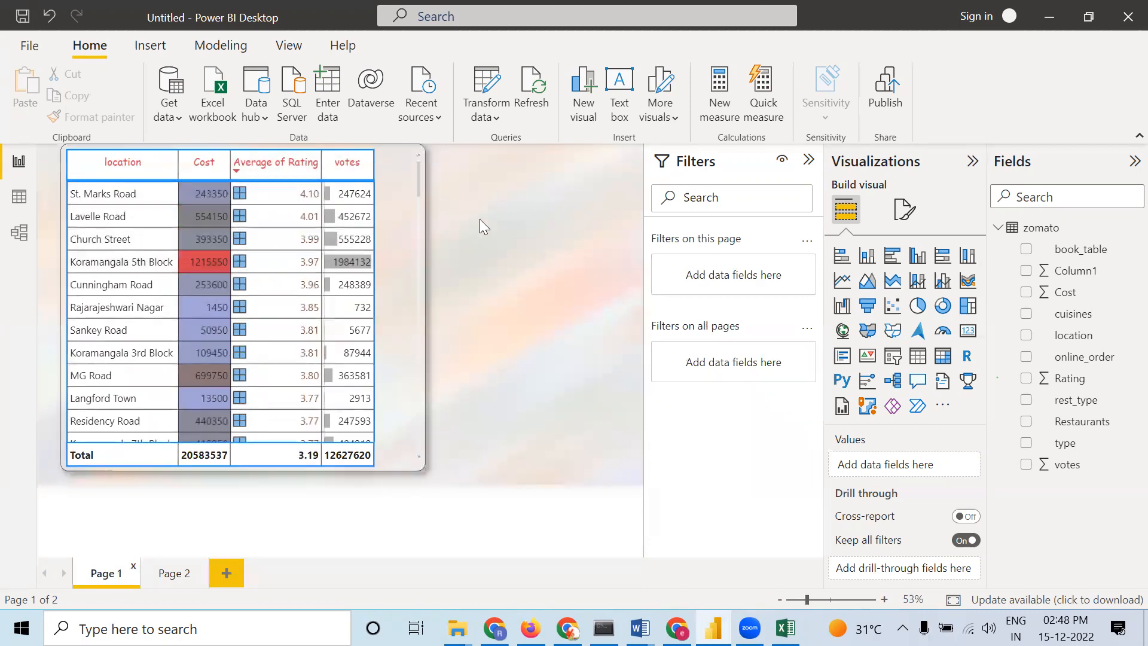
pyautogui.click(173, 573)
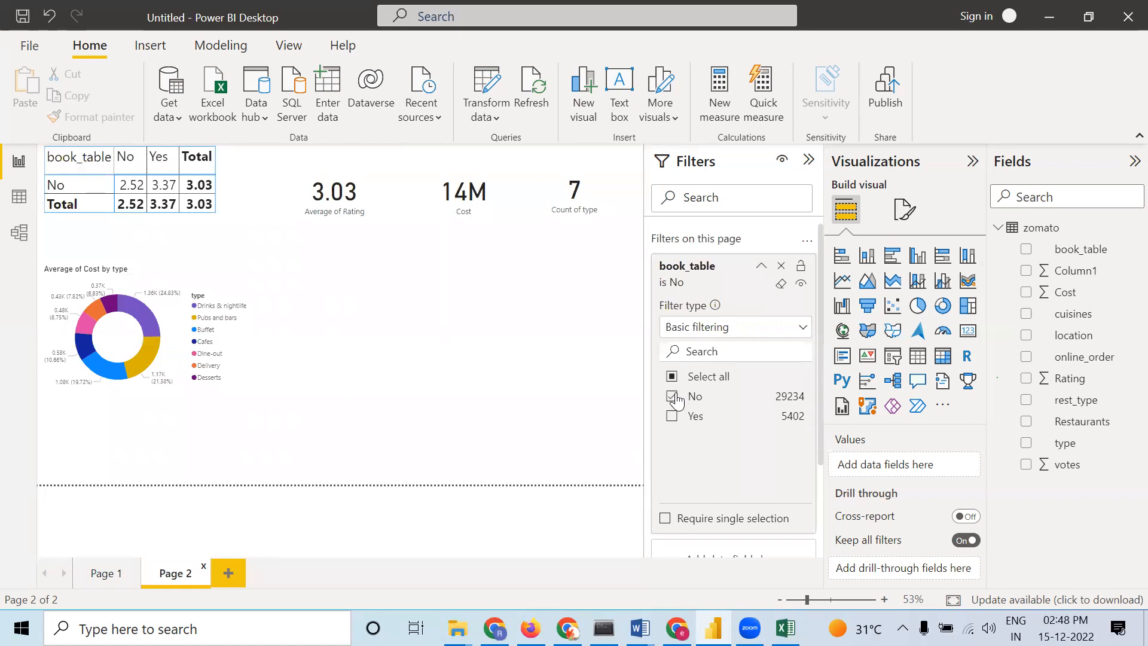
pyautogui.click(782, 266)
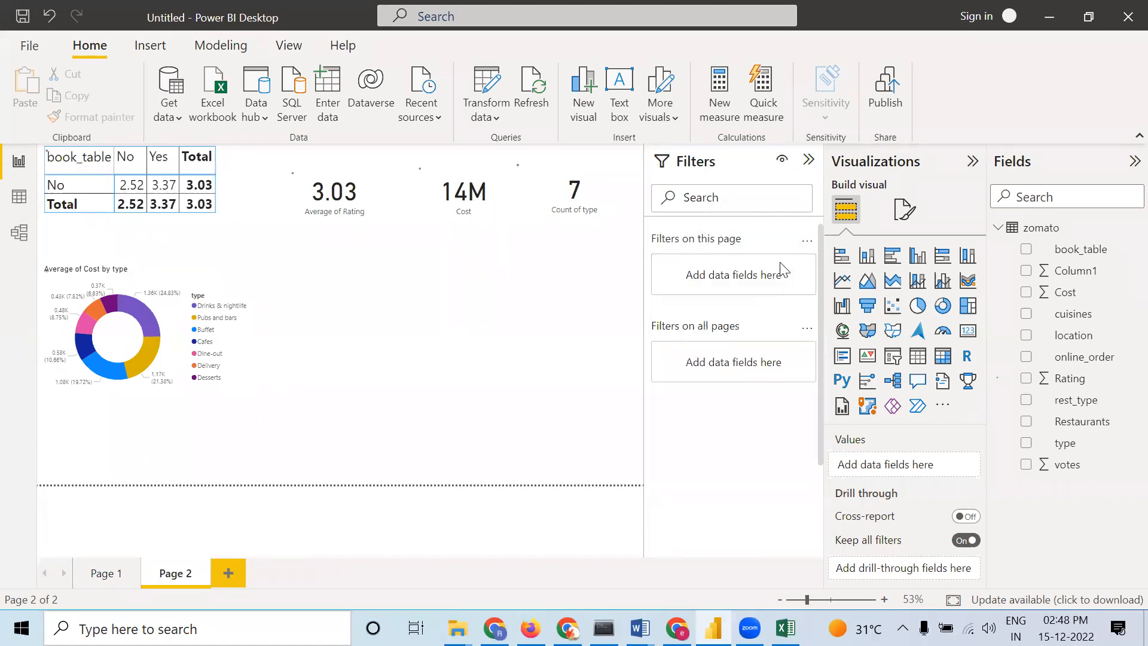
# Add a book_table filter on all pages set to No, check its effect on Page 1, then remove it
pyautogui.moveTo(1082, 249); pyautogui.dragTo(739, 361)
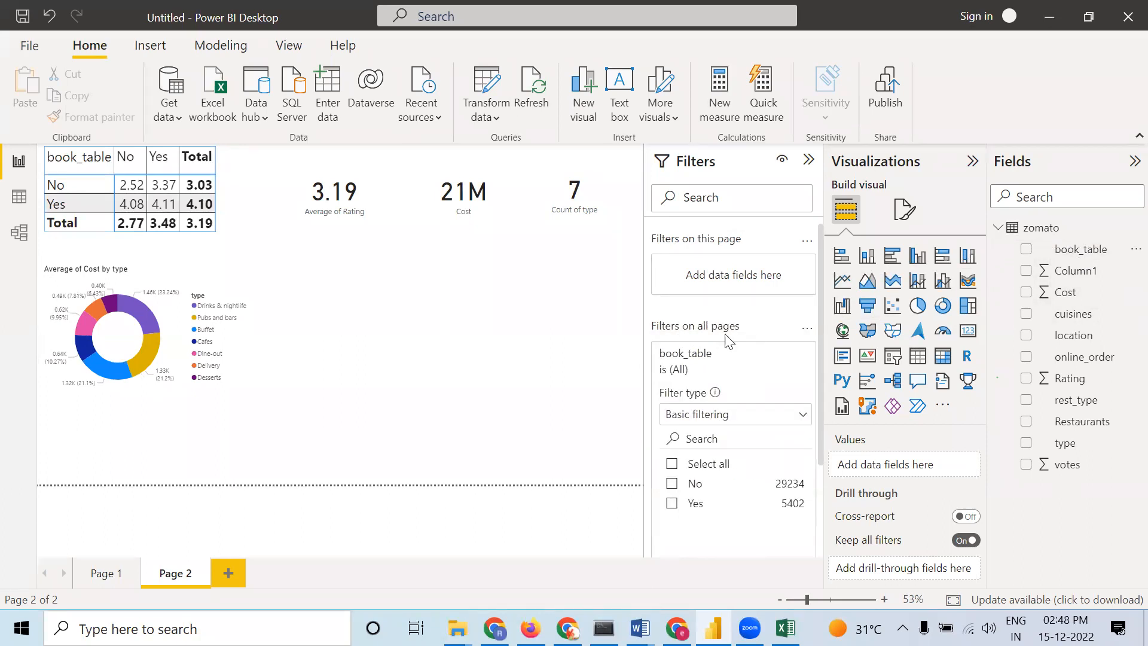
pyautogui.click(672, 484)
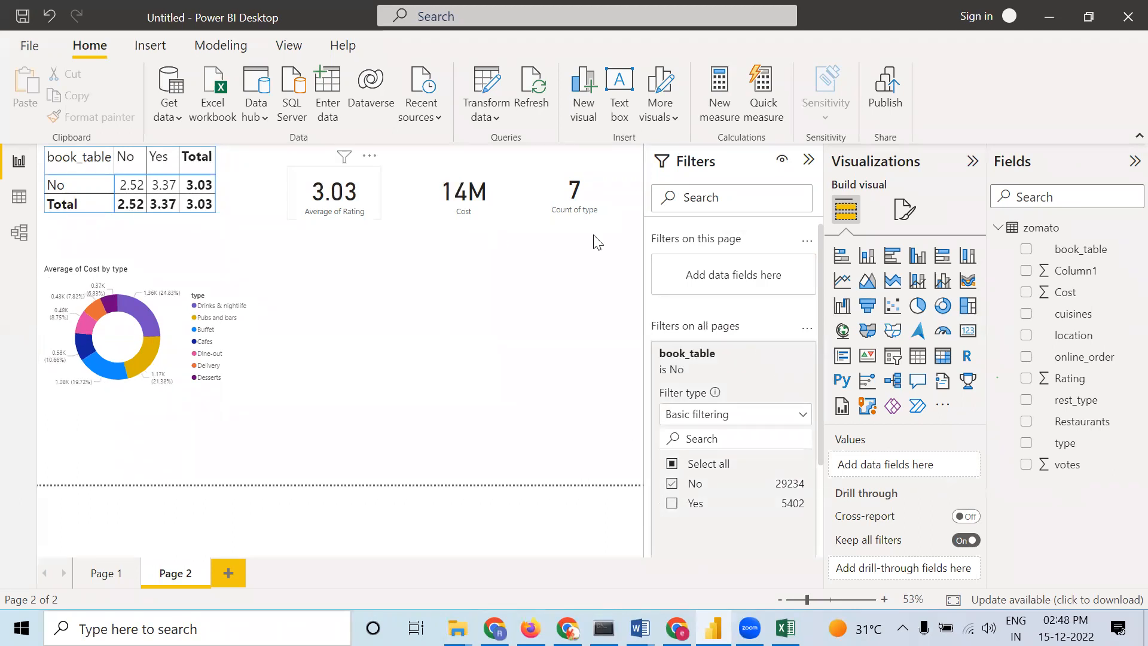
pyautogui.click(105, 575)
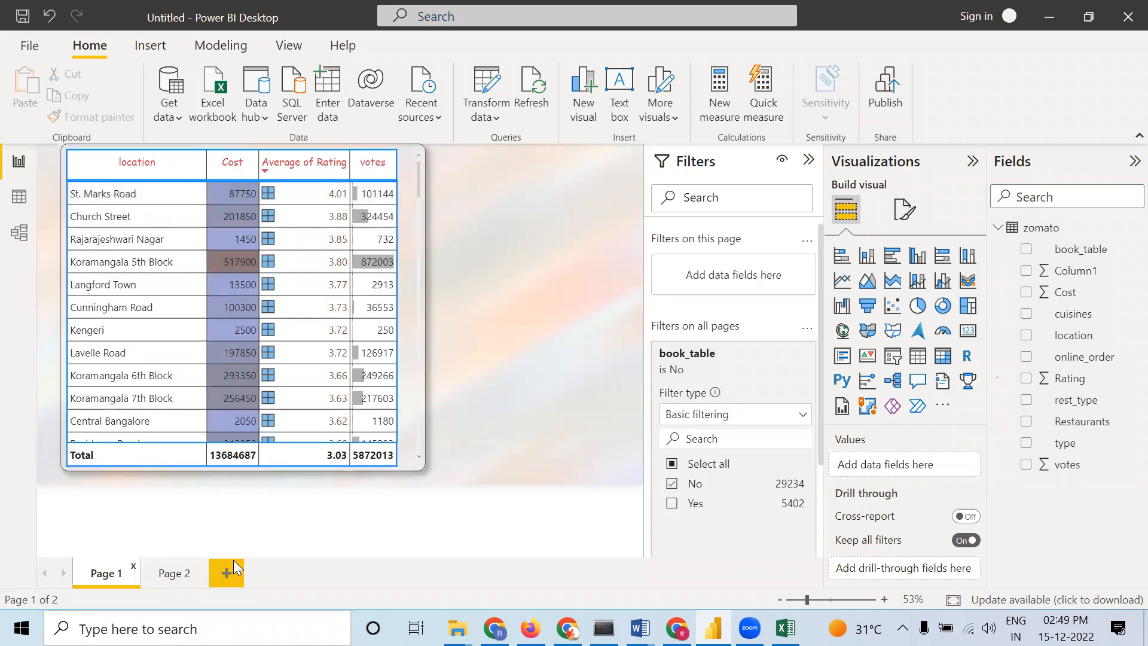
pyautogui.click(175, 576)
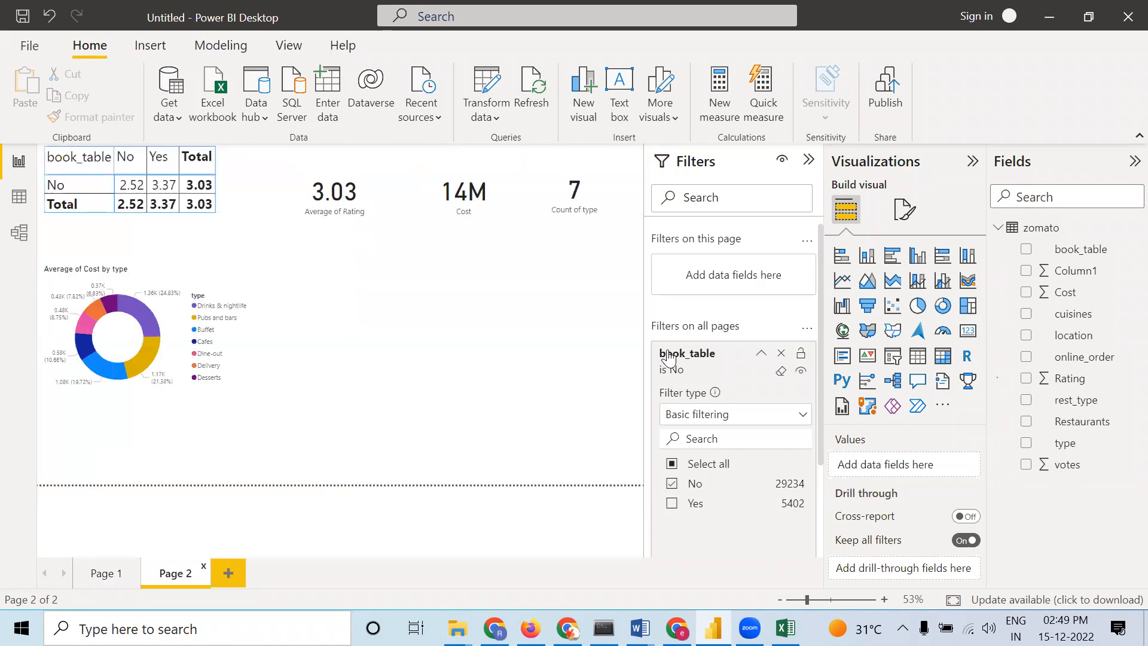
pyautogui.click(781, 353)
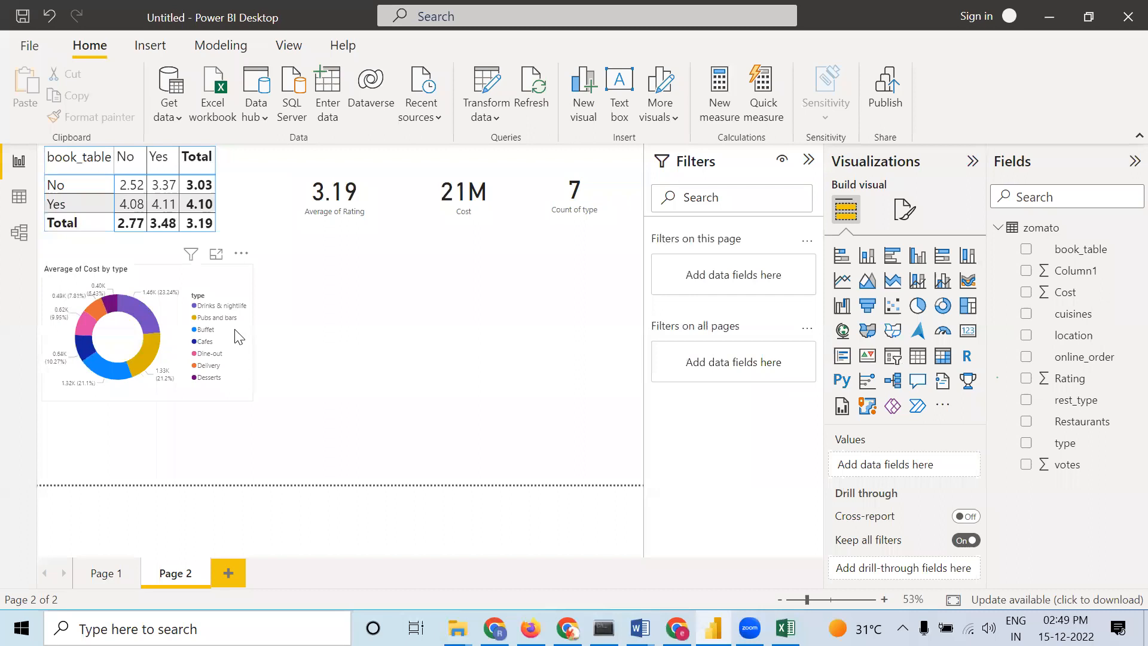
# Try visual-level filters on the matrix, setting book_table to No and online_order to Yes, then clearing both
pyautogui.click(226, 247)
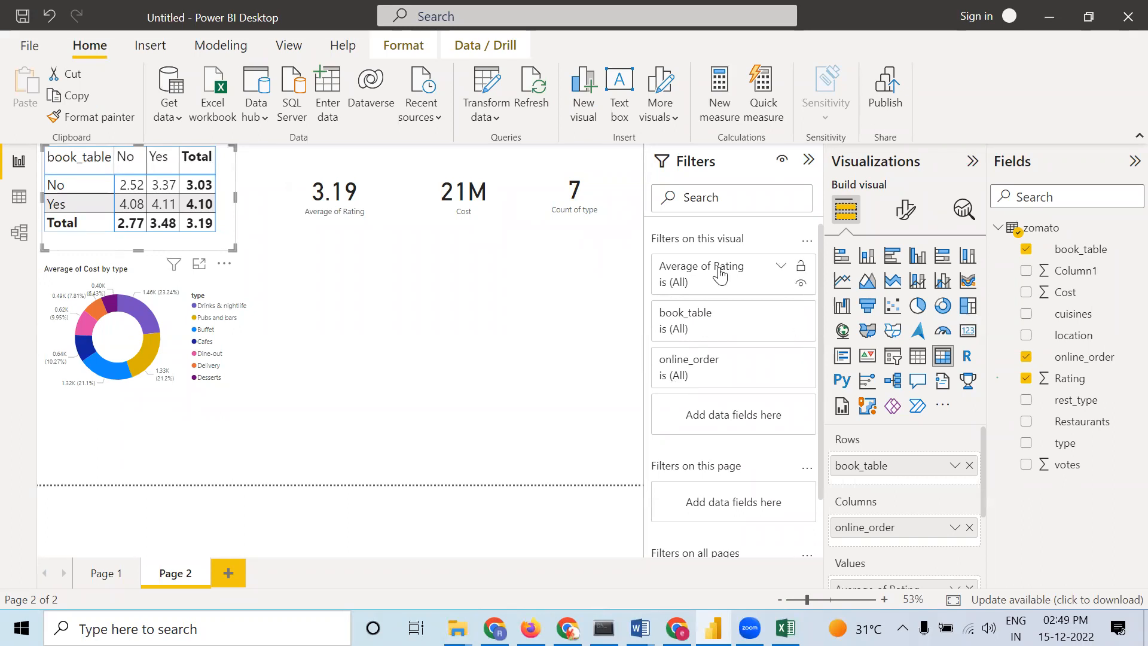
pyautogui.click(781, 316)
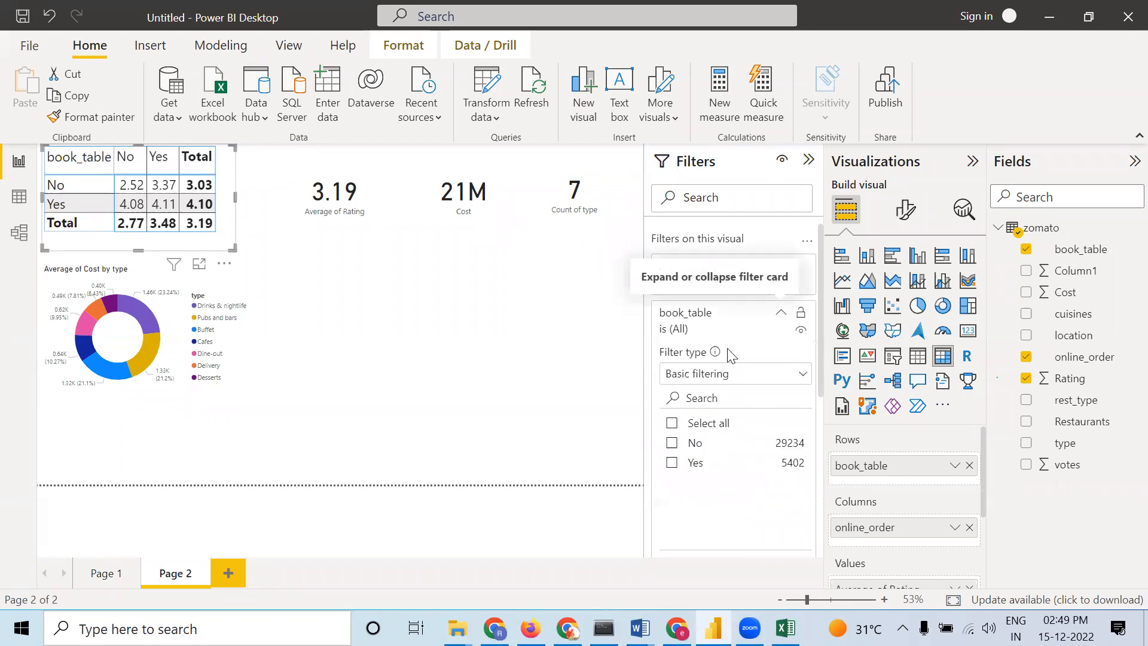
pyautogui.click(672, 446)
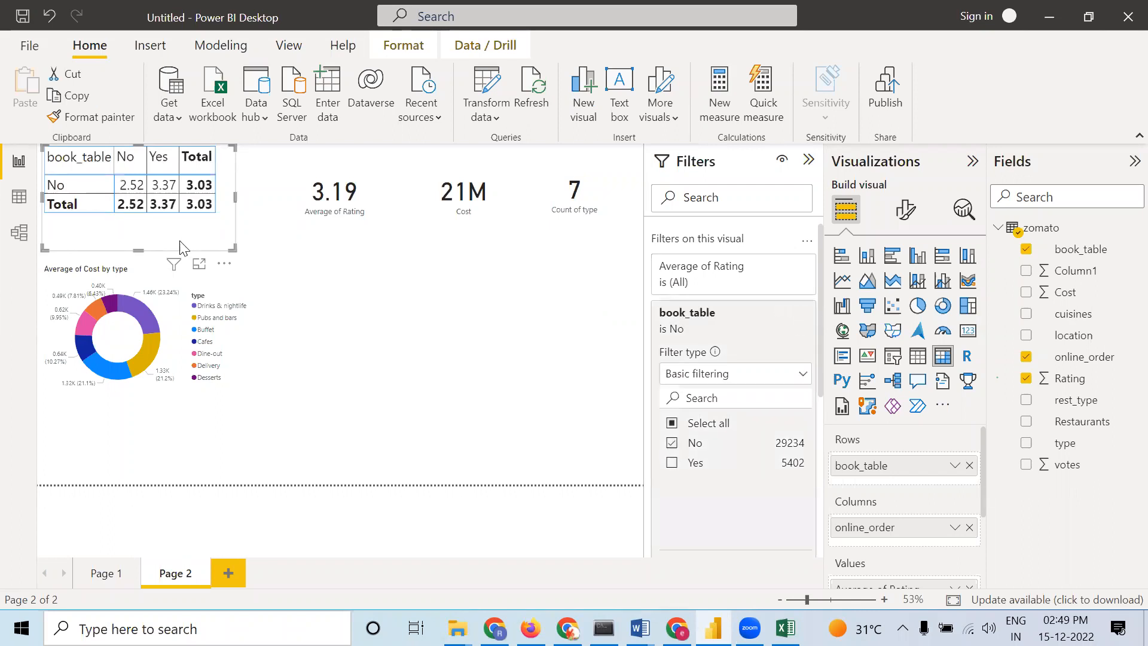
pyautogui.click(673, 445)
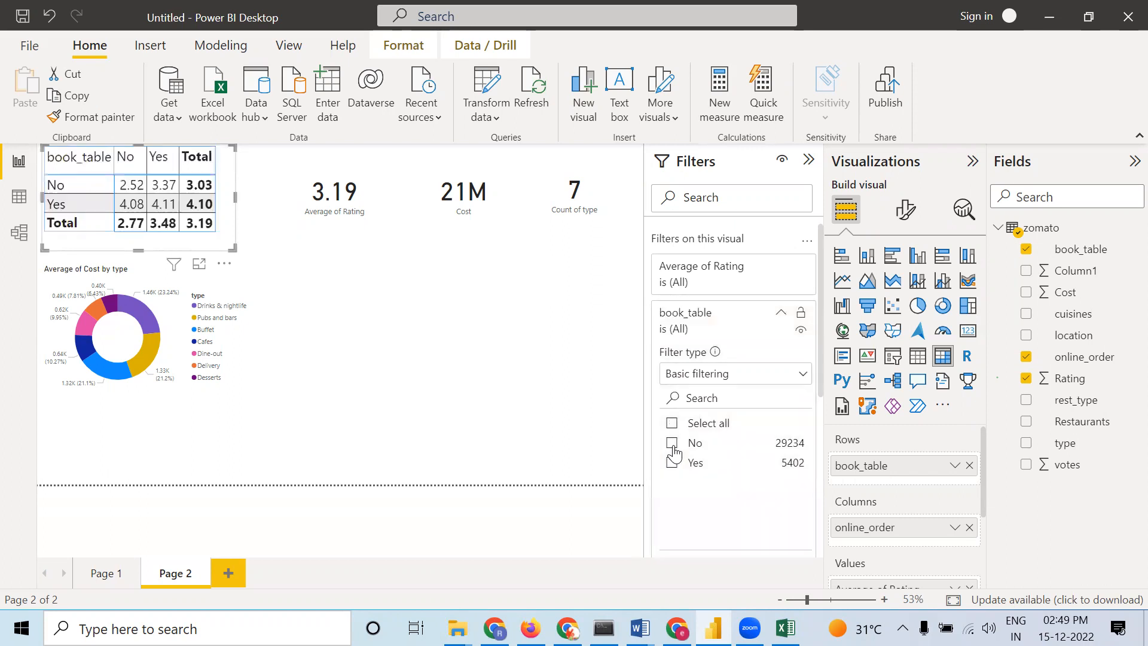
pyautogui.click(782, 315)
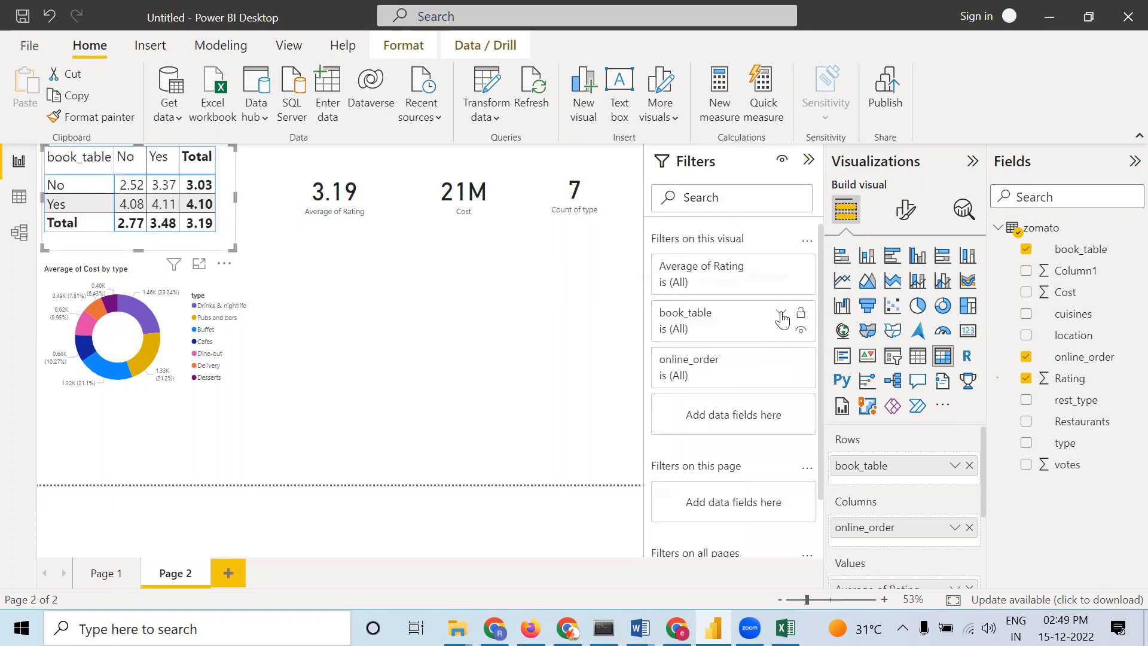
pyautogui.click(782, 363)
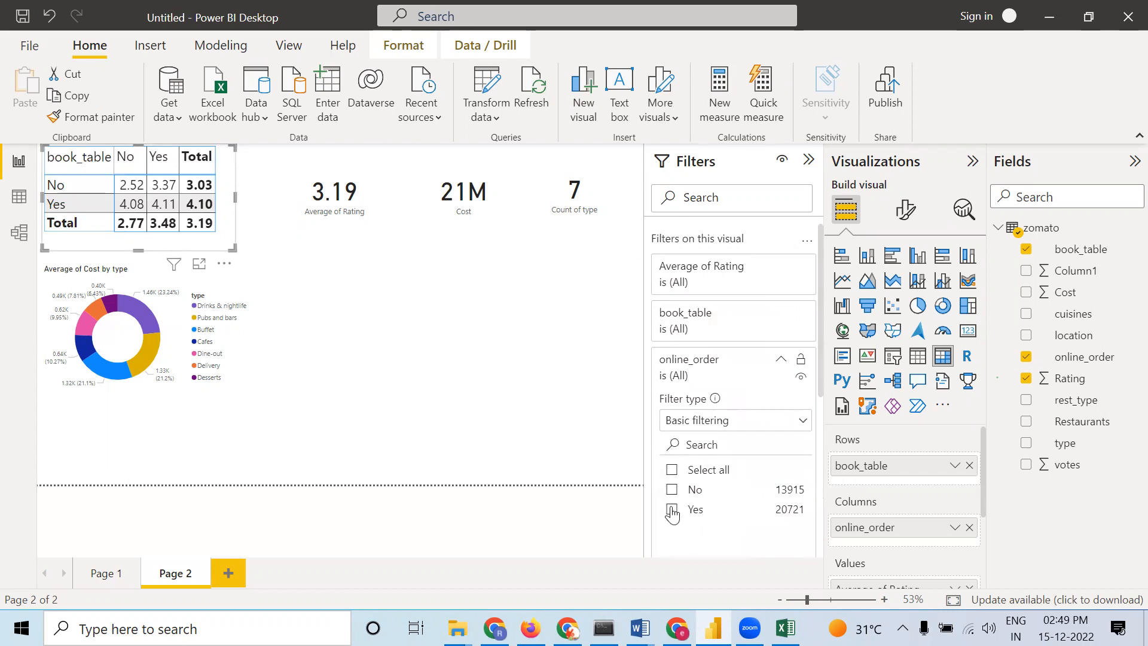
pyautogui.click(672, 511)
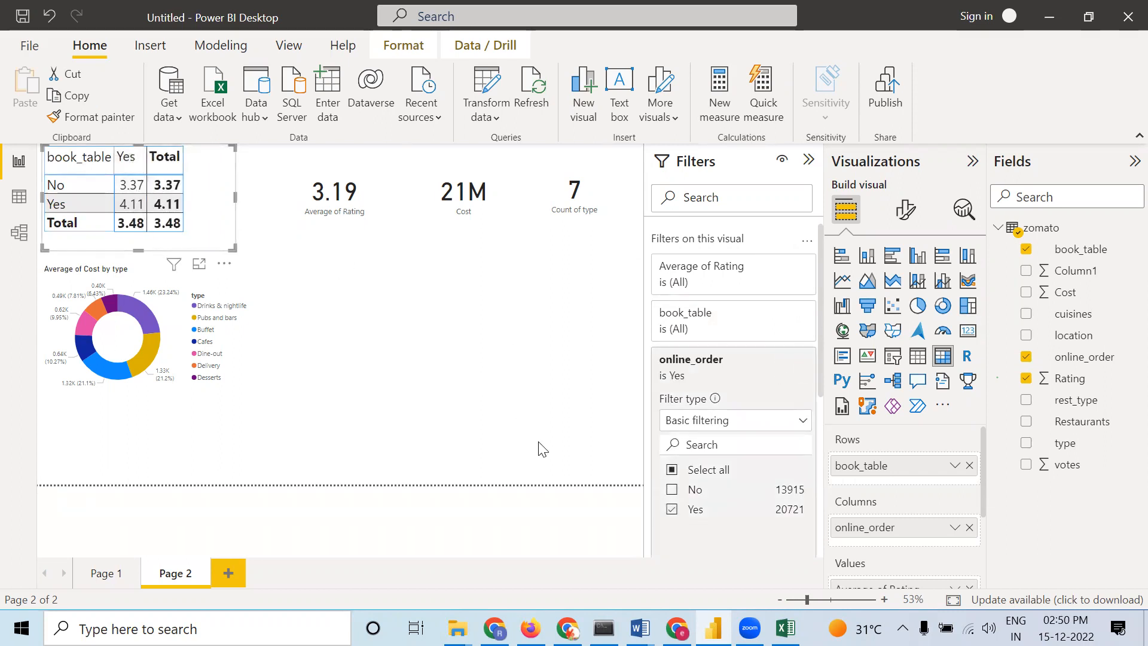
pyautogui.click(672, 509)
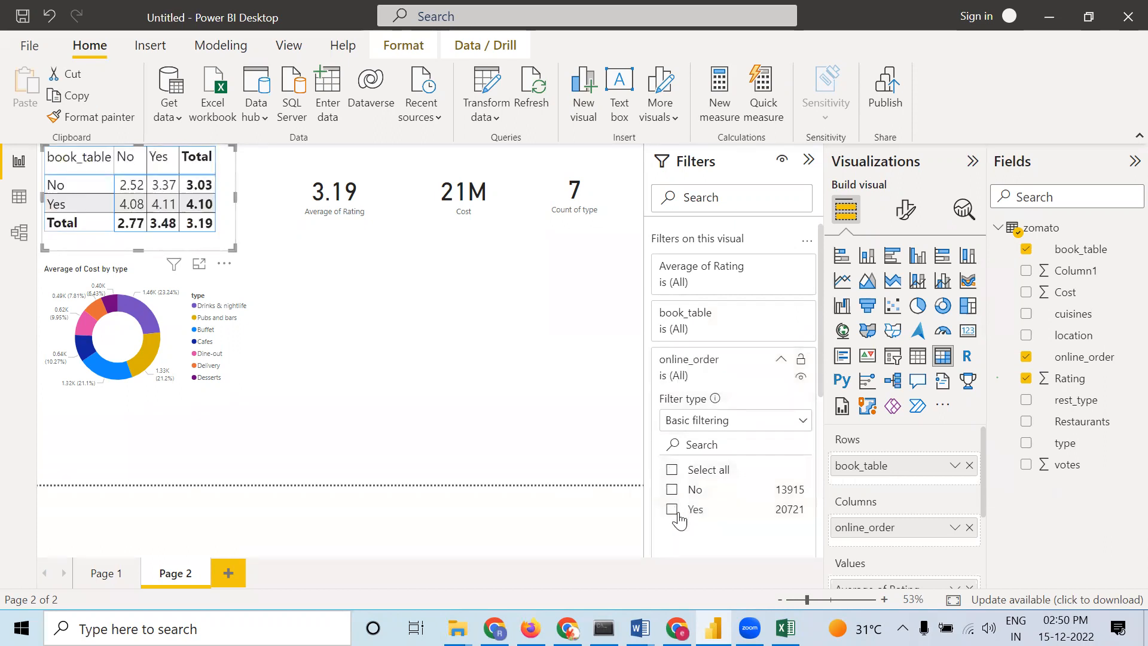